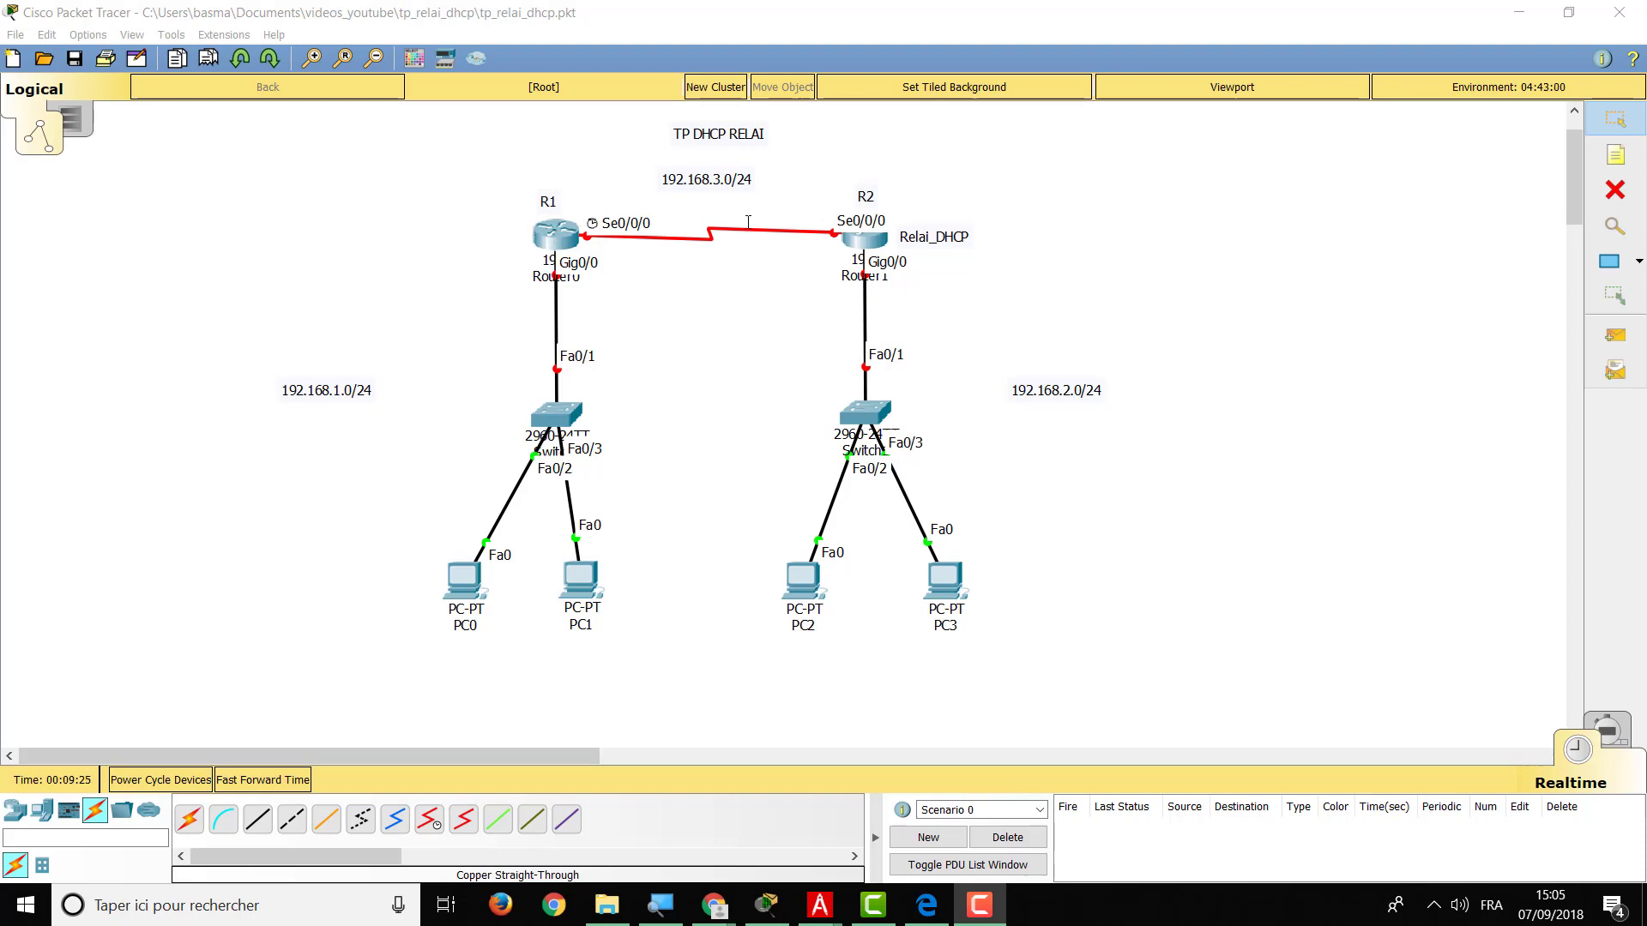
# Open router R1's command line and answer no to the initial configuration dialog.
pyautogui.click(556, 229)
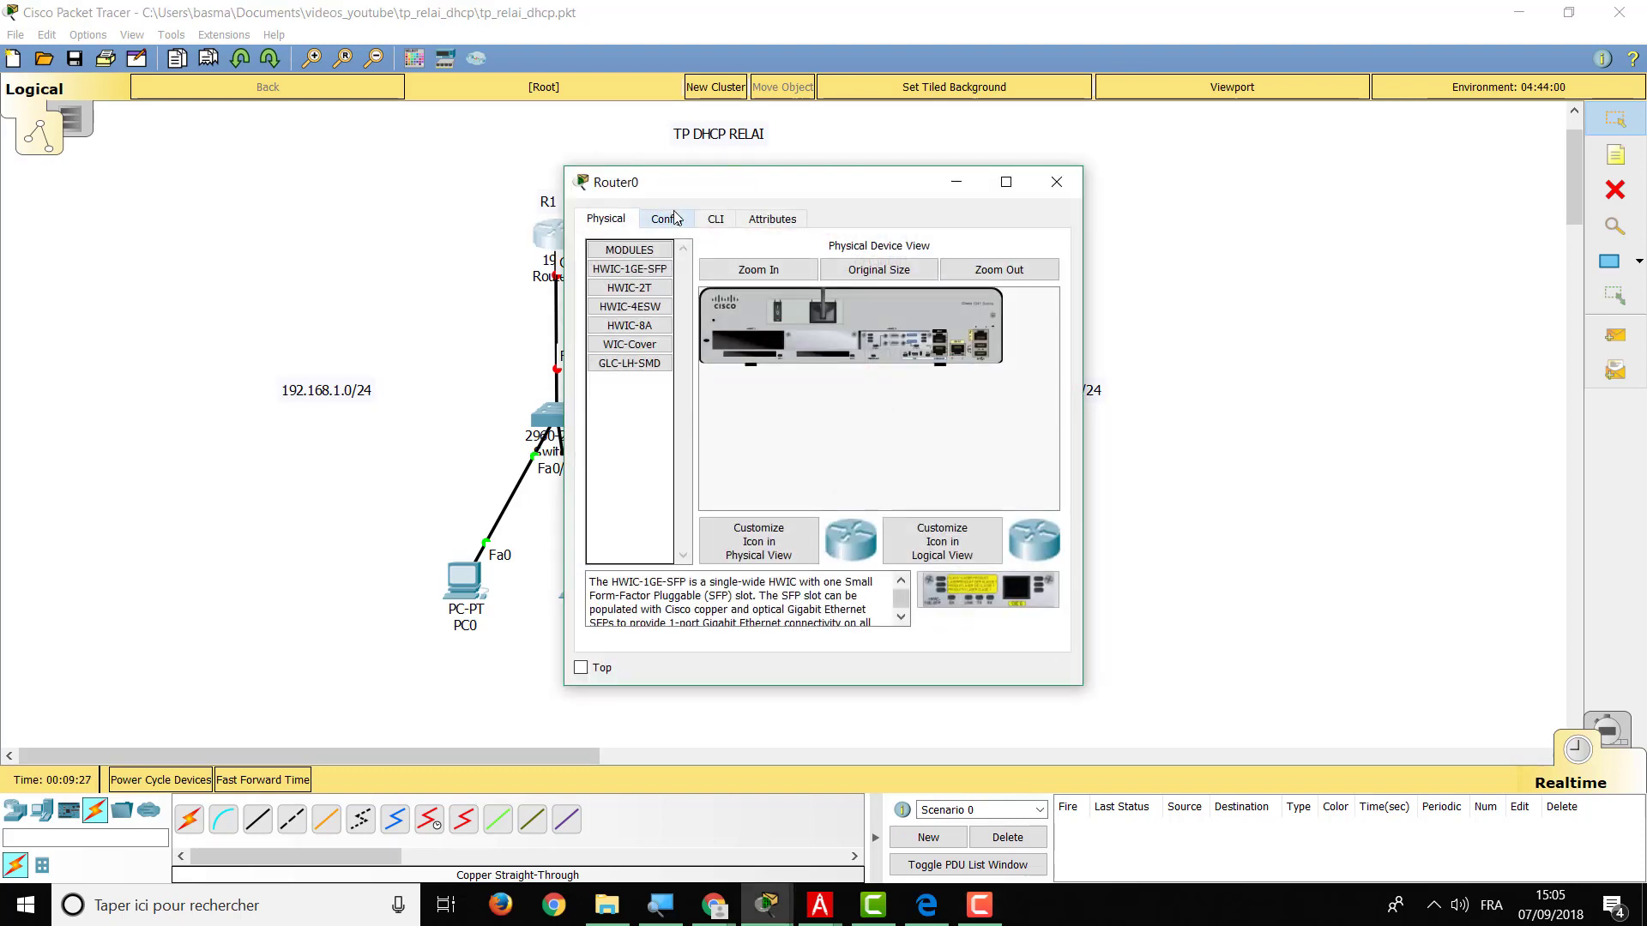
pyautogui.click(715, 220)
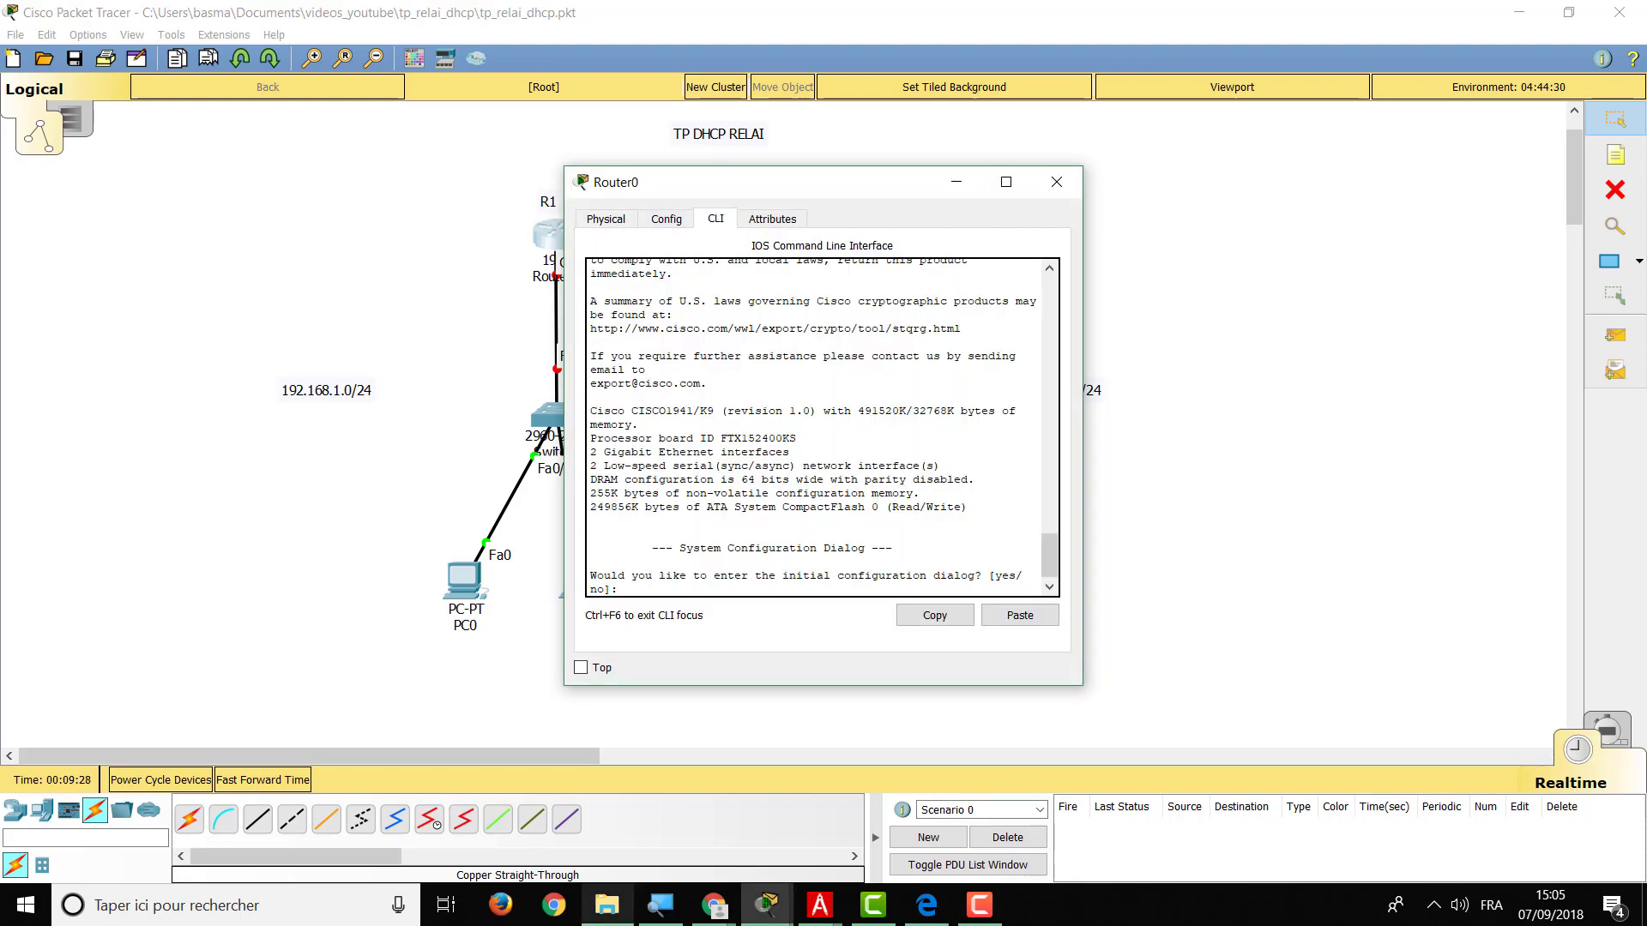
pyautogui.click(660, 905)
pyautogui.click(726, 780)
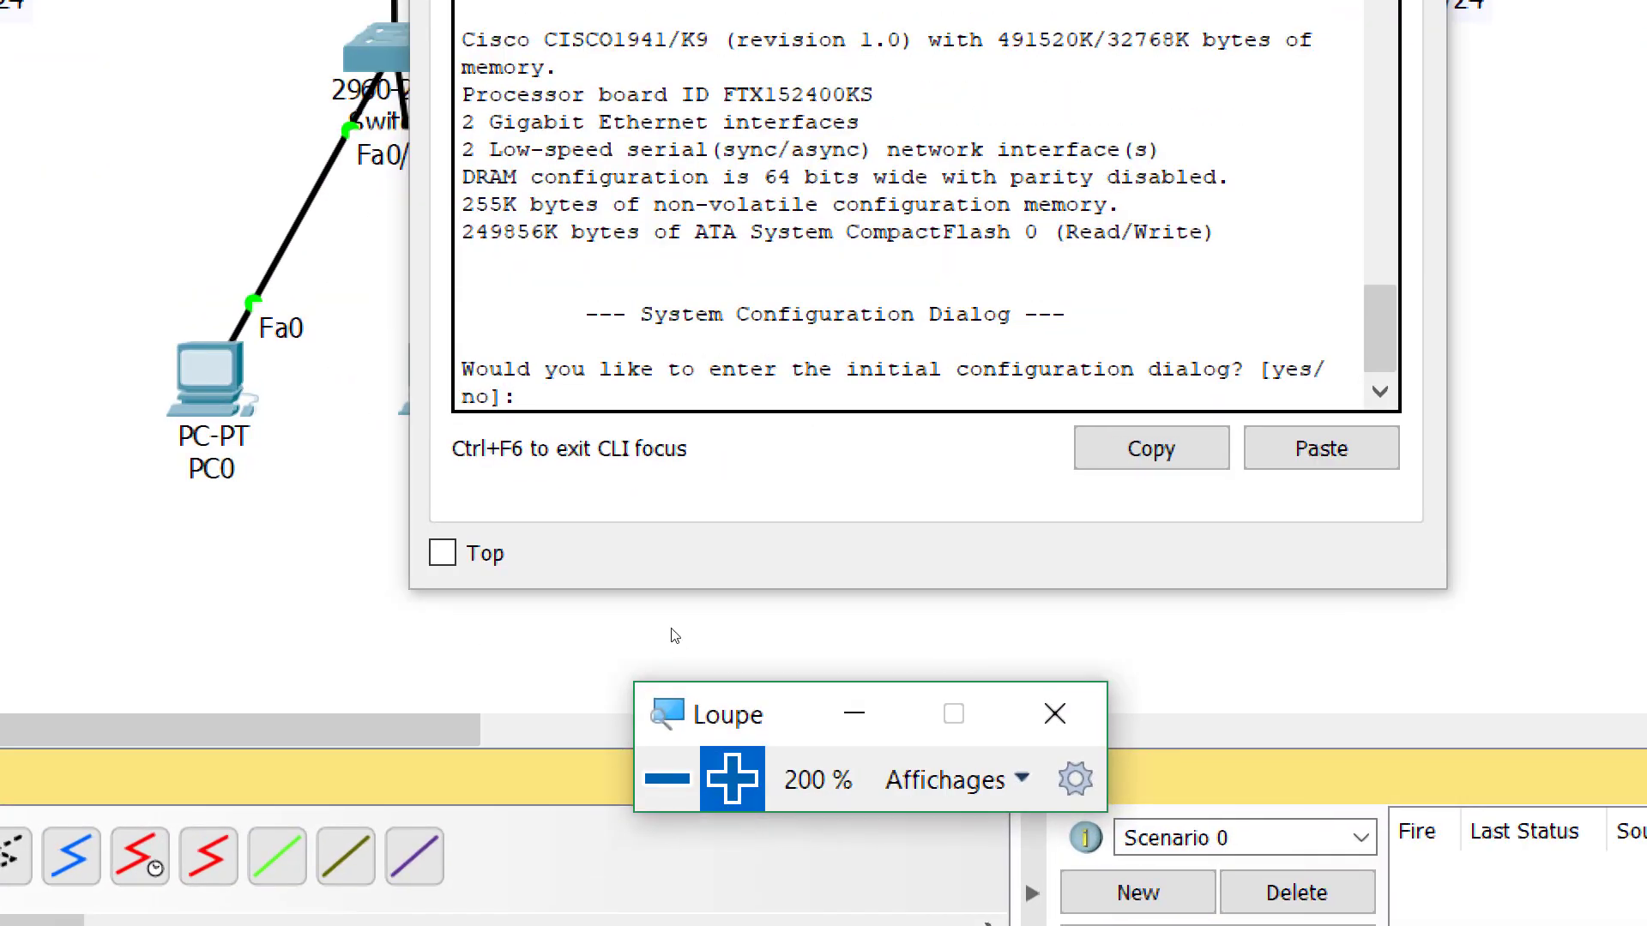
pyautogui.click(673, 588)
pyautogui.write('no')
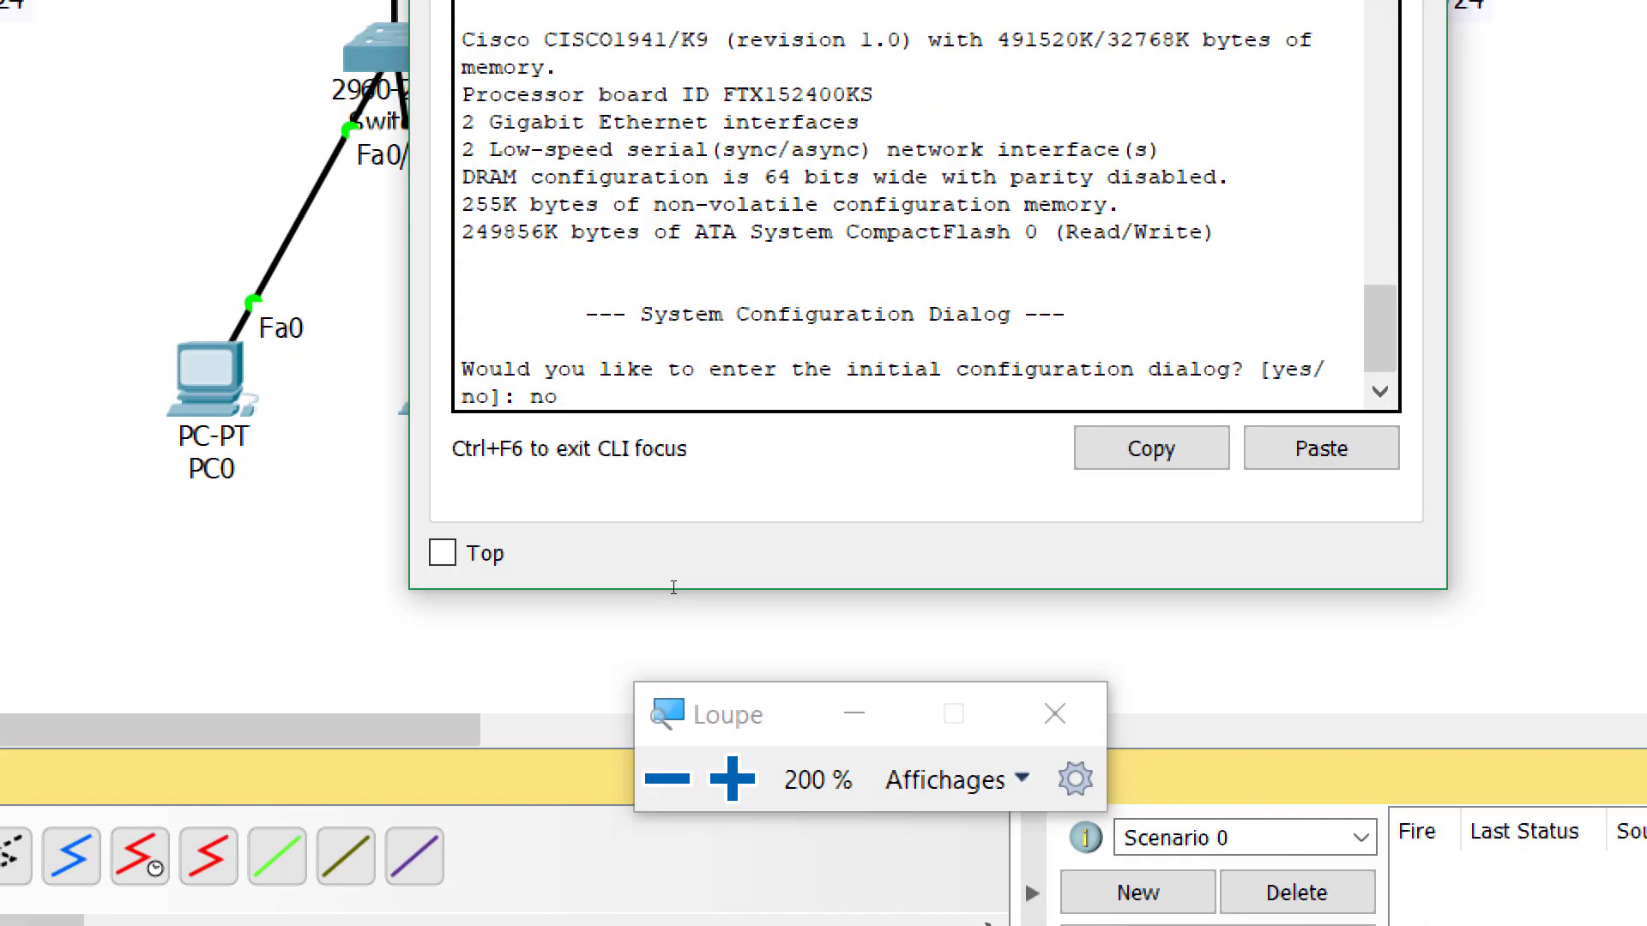
pyautogui.press('Return')
pyautogui.press('Return')
# Enter privileged mode with enable, then global configuration mode with configure terminal on R1.
pyautogui.write('en')
pyautogui.press('Tab')
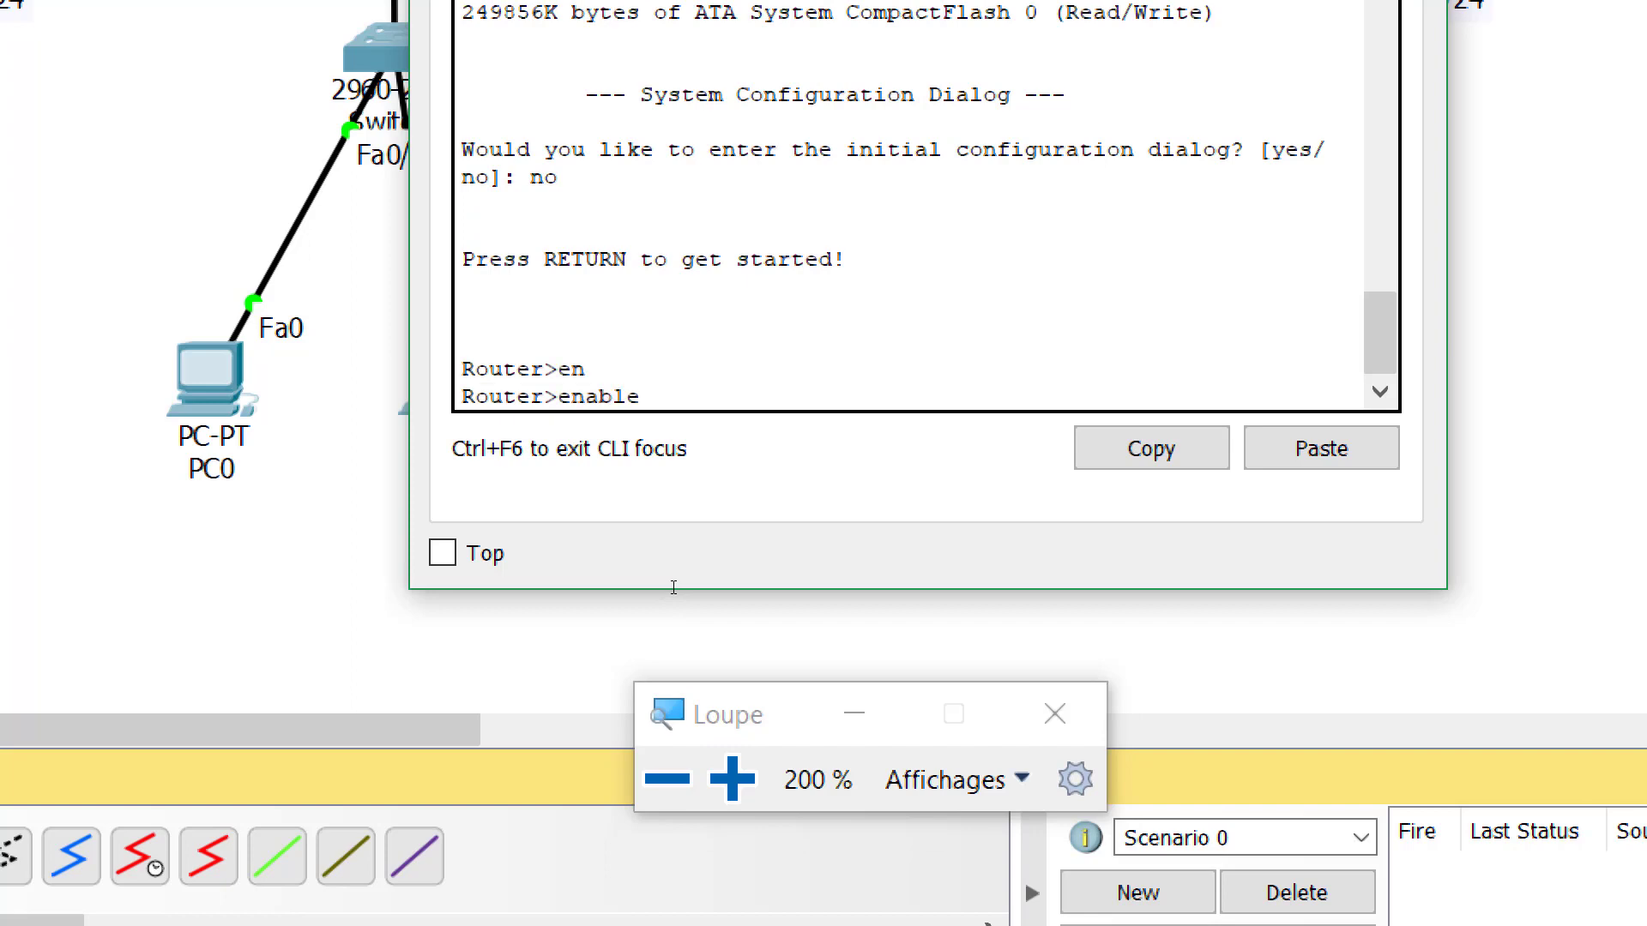
pyautogui.press('Return')
pyautogui.write('conf')
pyautogui.press('Tab')
pyautogui.write('t')
pyautogui.press('Tab')
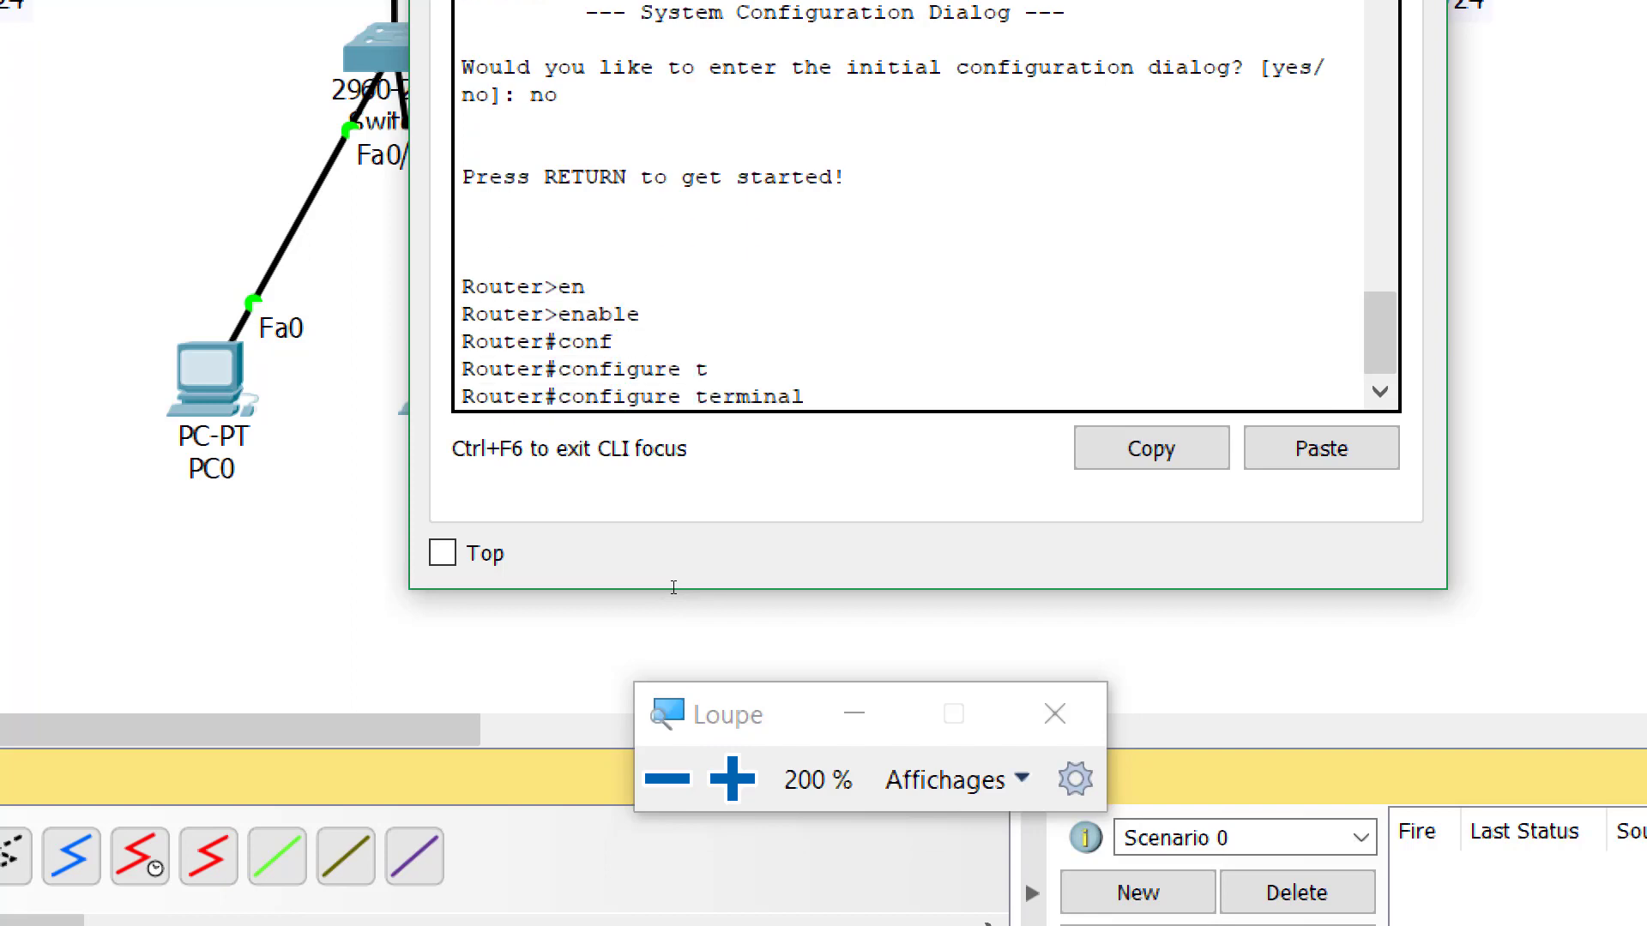
pyautogui.press('Return')
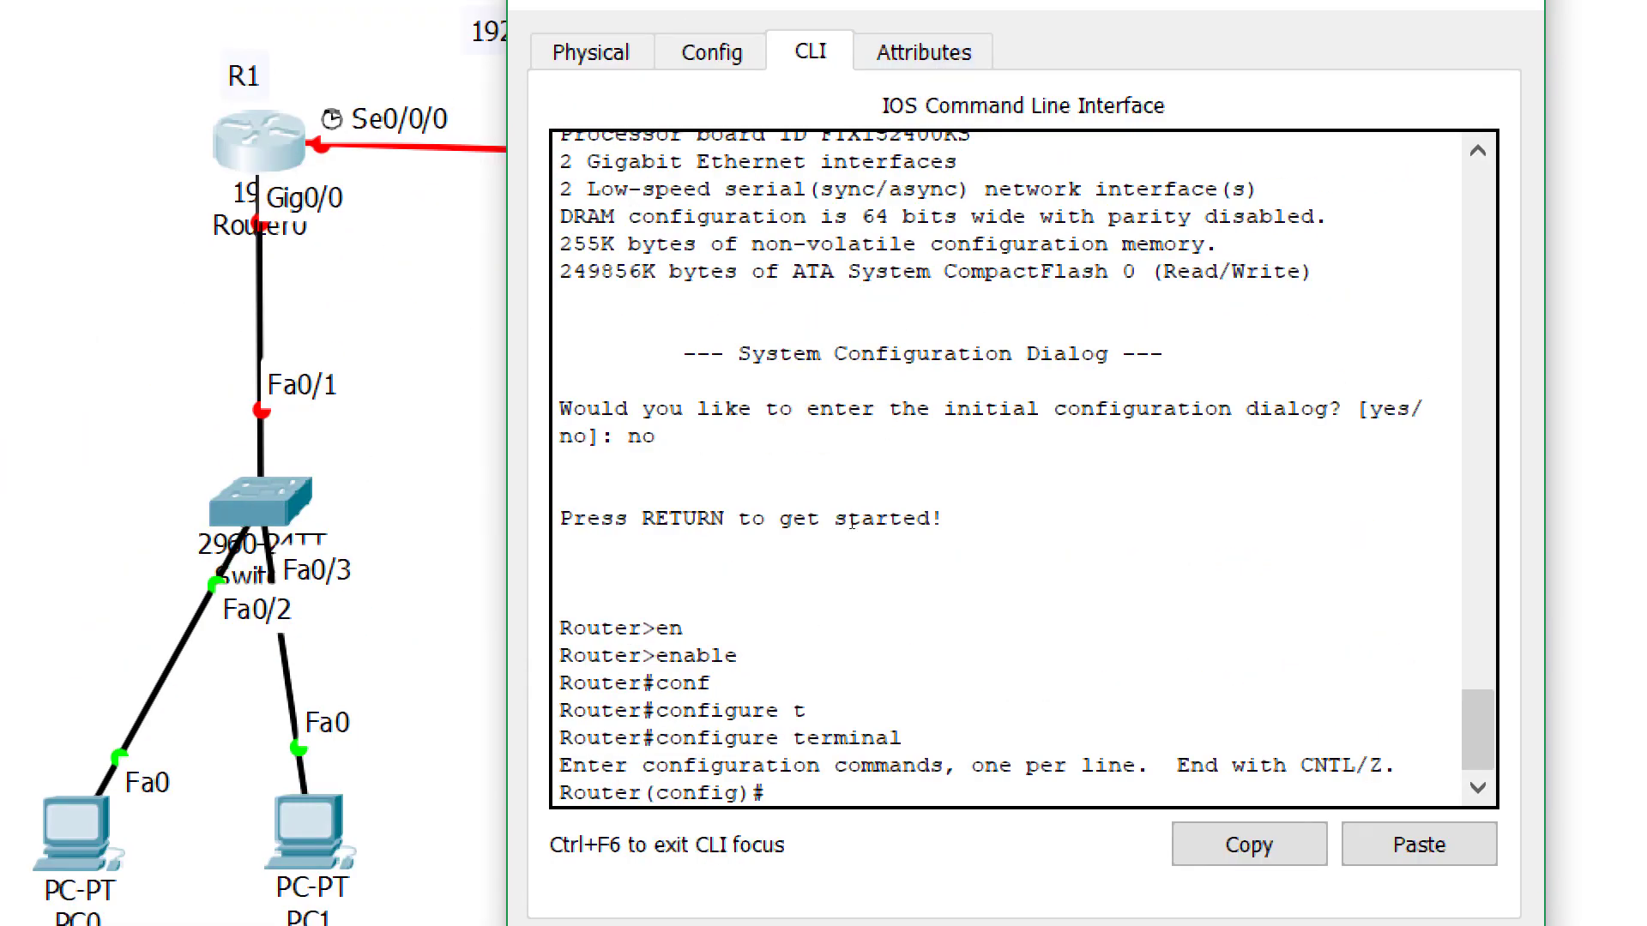
pyautogui.write('in')
pyautogui.press('Tab')
pyautogui.write('g')
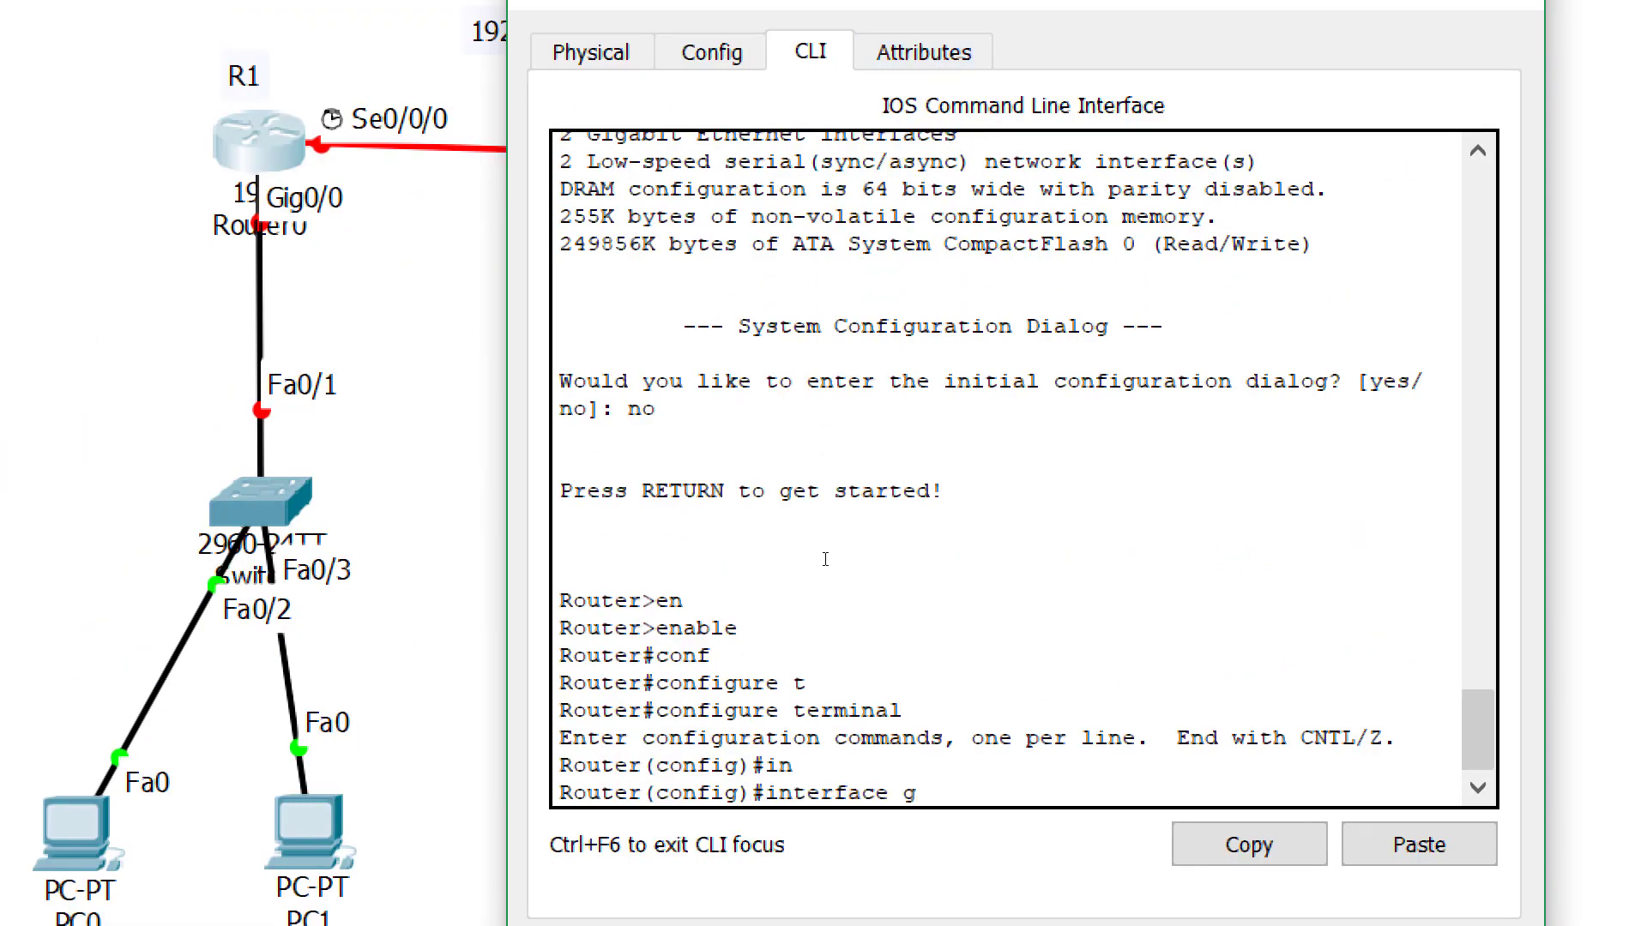
pyautogui.press('Tab')
pyautogui.press('BackSpace')
pyautogui.press('BackSpace')
pyautogui.press('BackSpace')
pyautogui.press('BackSpace')
pyautogui.press('BackSpace')
pyautogui.press('BackSpace')
pyautogui.press('BackSpace')
pyautogui.press('BackSpace')
pyautogui.press('BackSpace')
pyautogui.press('BackSpace')
pyautogui.press('BackSpace')
pyautogui.press('BackSpace')
pyautogui.press('BackSpace')
pyautogui.press('BackSpace')
pyautogui.press('BackSpace')
pyautogui.press('BackSpace')
pyautogui.press('BackSpace')
pyautogui.press('BackSpace')
pyautogui.press('BackSpace')
pyautogui.press('BackSpace')
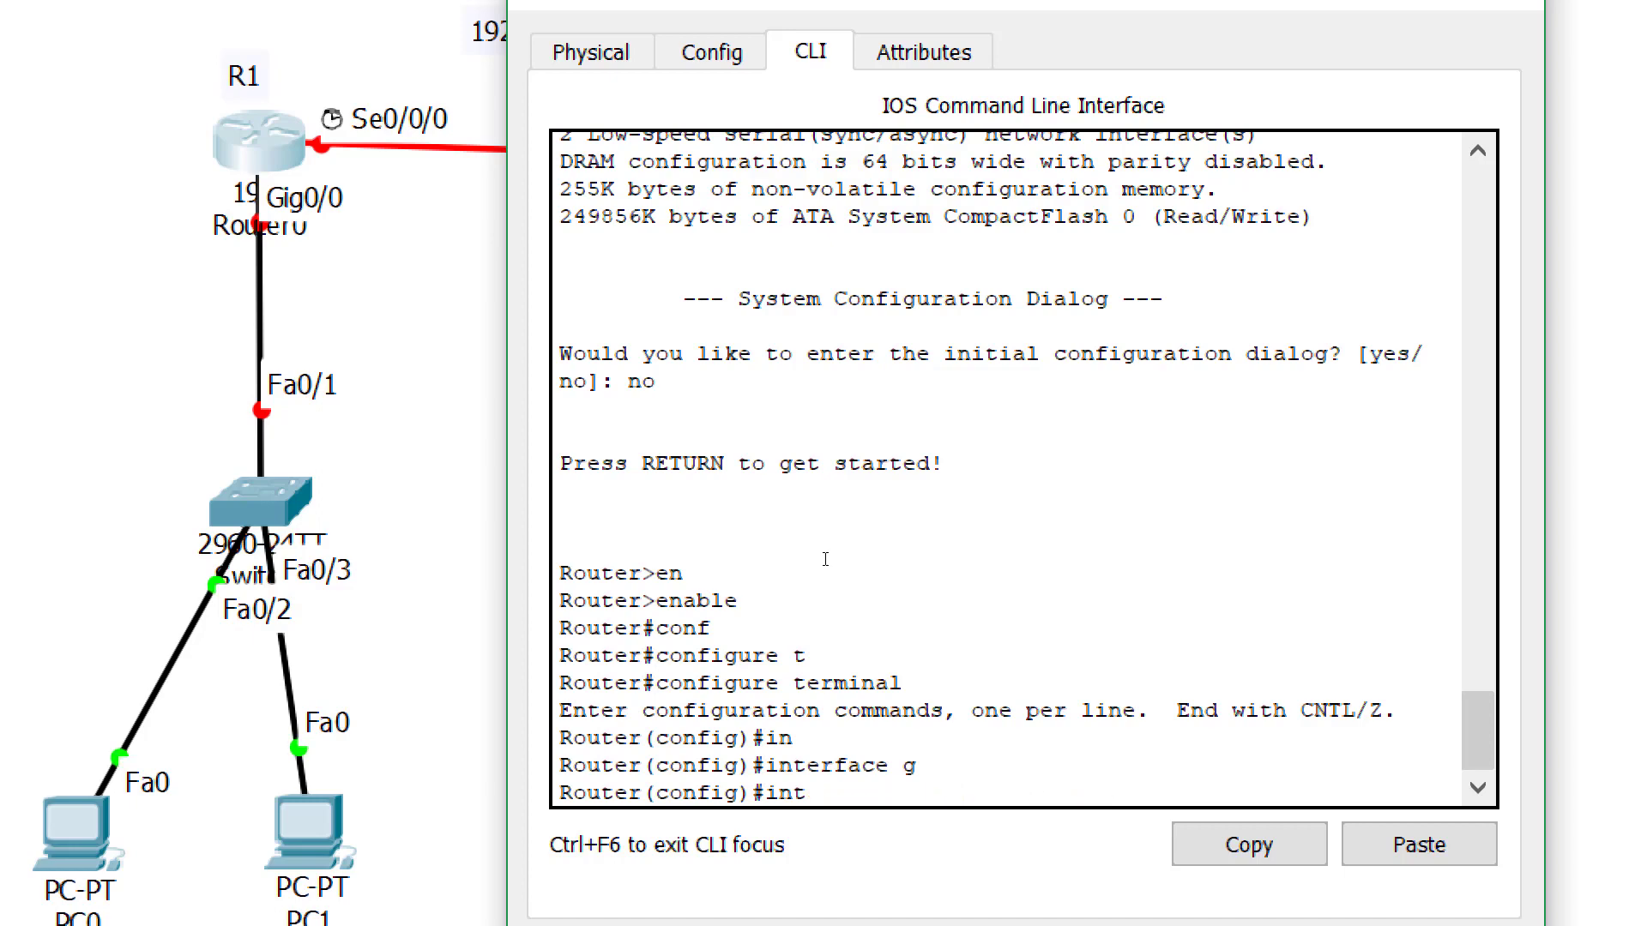
# Set the router's hostname to R1.
pyautogui.write('hos')
pyautogui.press('Tab')
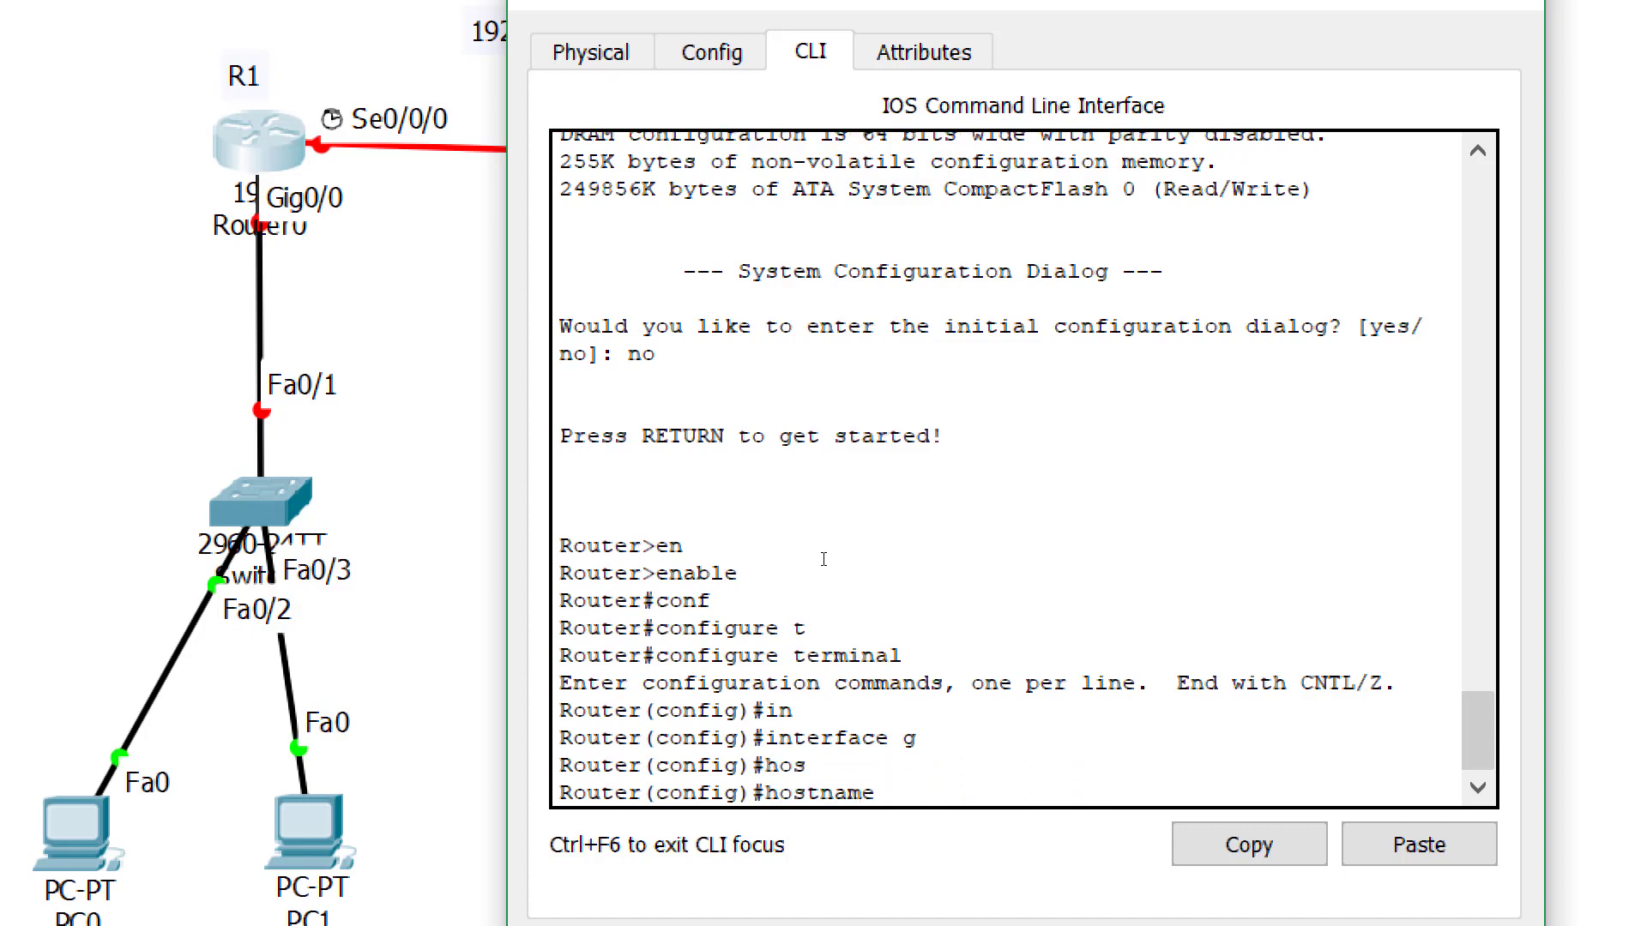
pyautogui.write('R1')
pyautogui.press('Return')
# Disable DNS lookup on R1 with the command no ip domain-lookup.
pyautogui.write('no i')
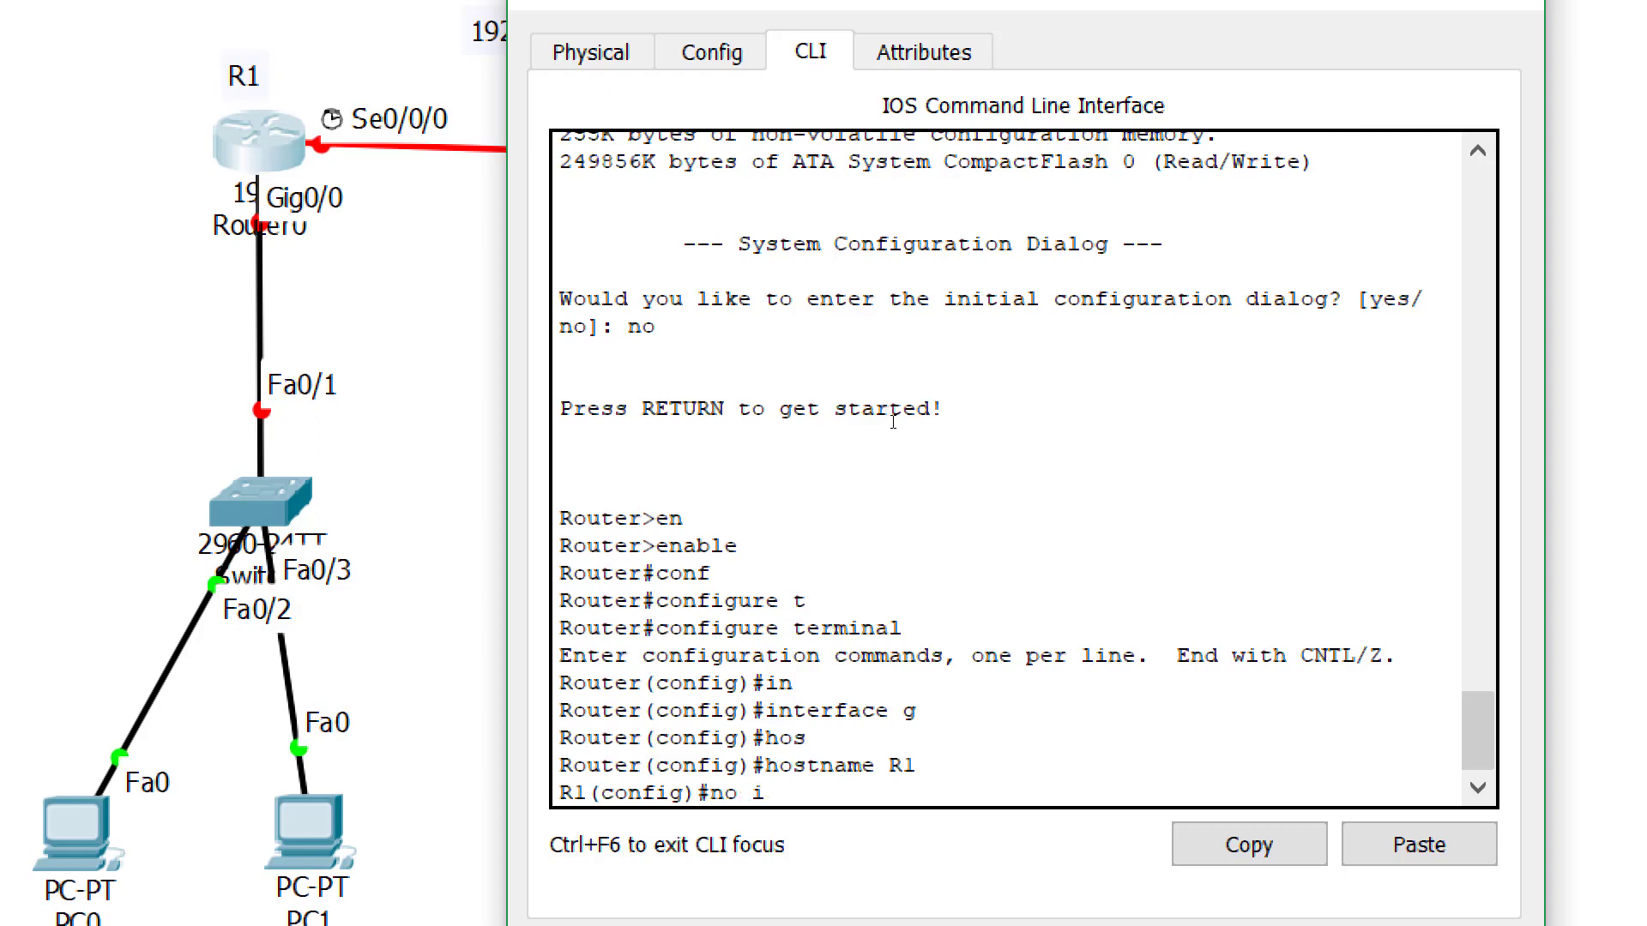
pyautogui.write('p domain-look')
pyautogui.press('Tab')
pyautogui.press('Return')
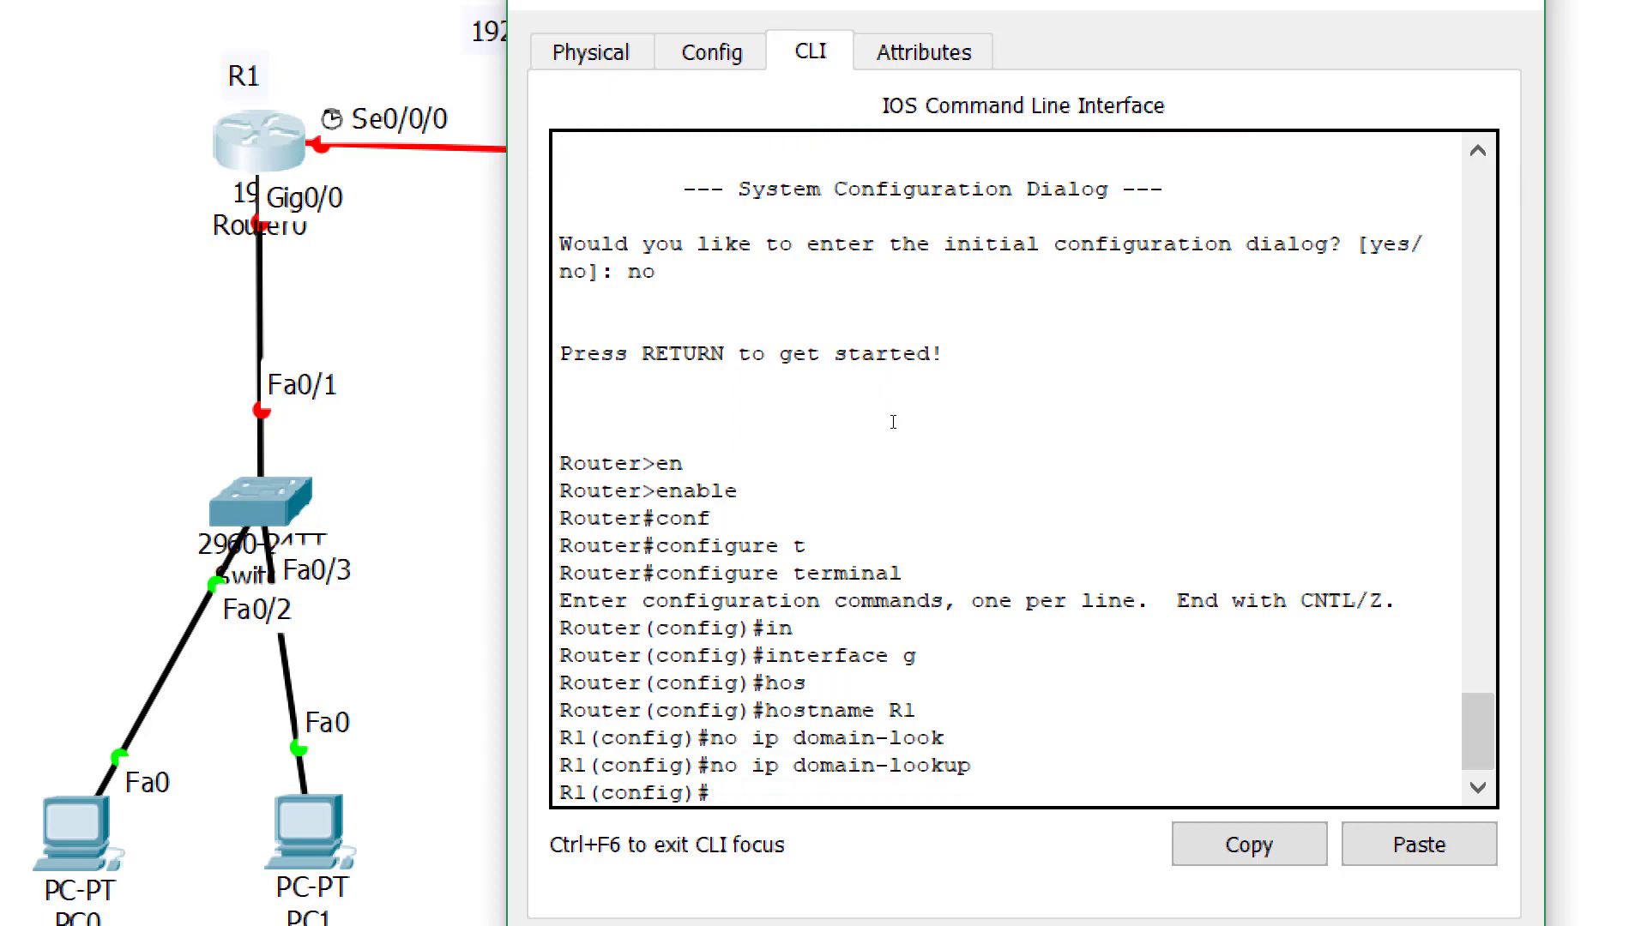
# Enter the configuration of interface gigabitEthernet 0/0 on R1 and enable it with no shutdown.
pyautogui.write('in')
pyautogui.press('Tab')
pyautogui.write('g')
pyautogui.press('Tab')
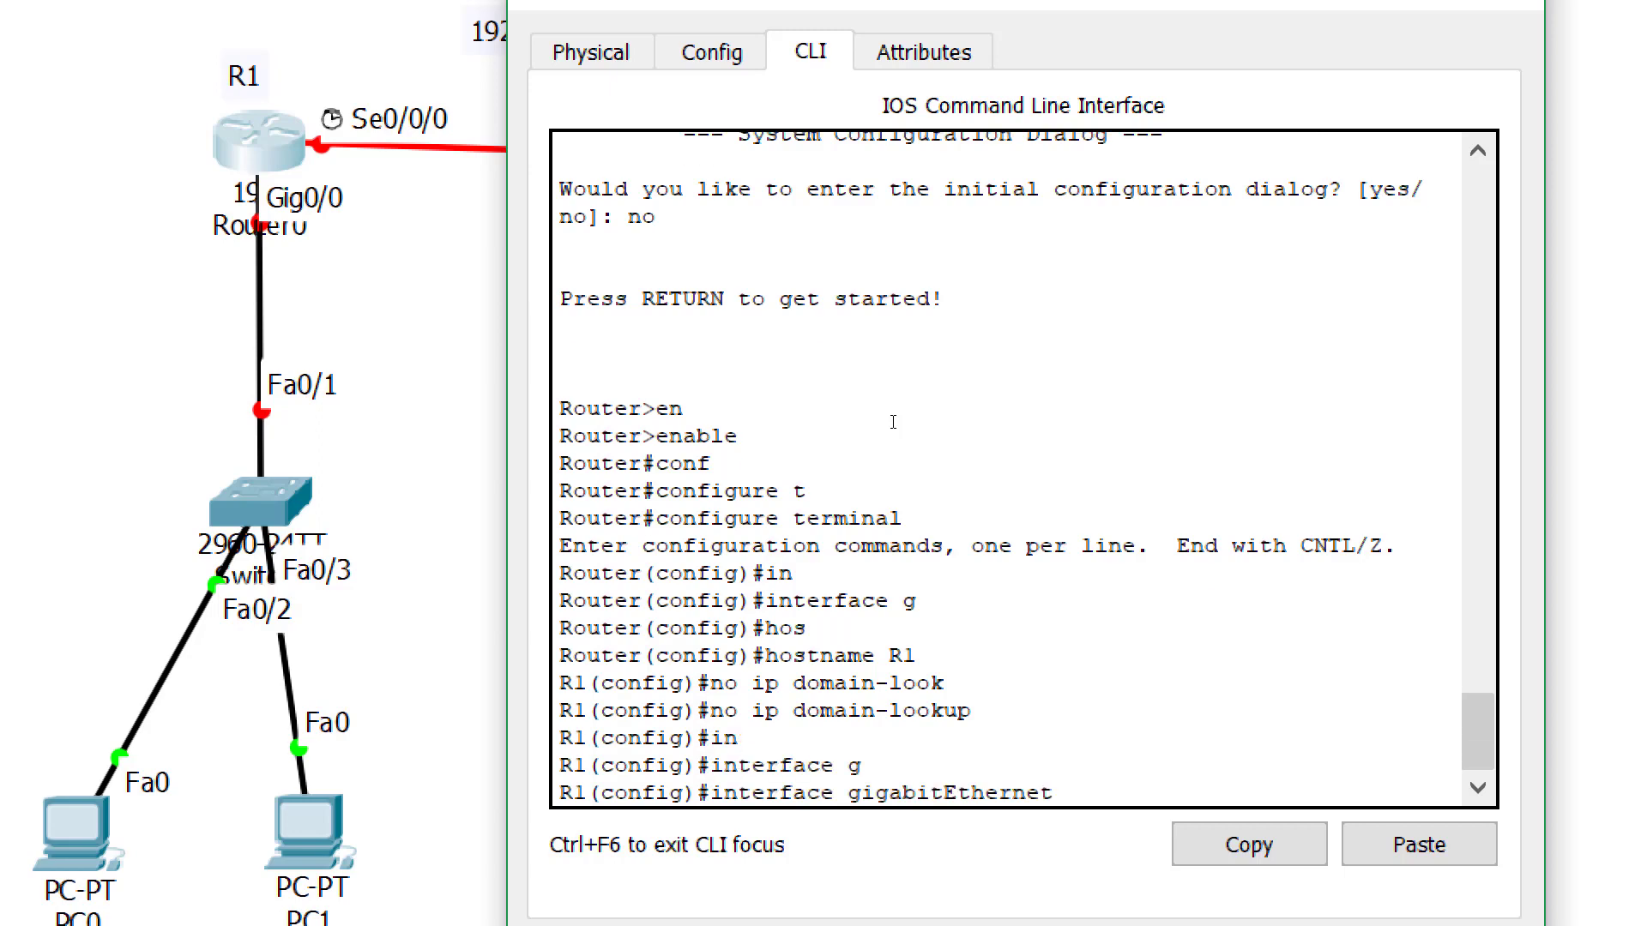
pyautogui.write('0/0')
pyautogui.press('Return')
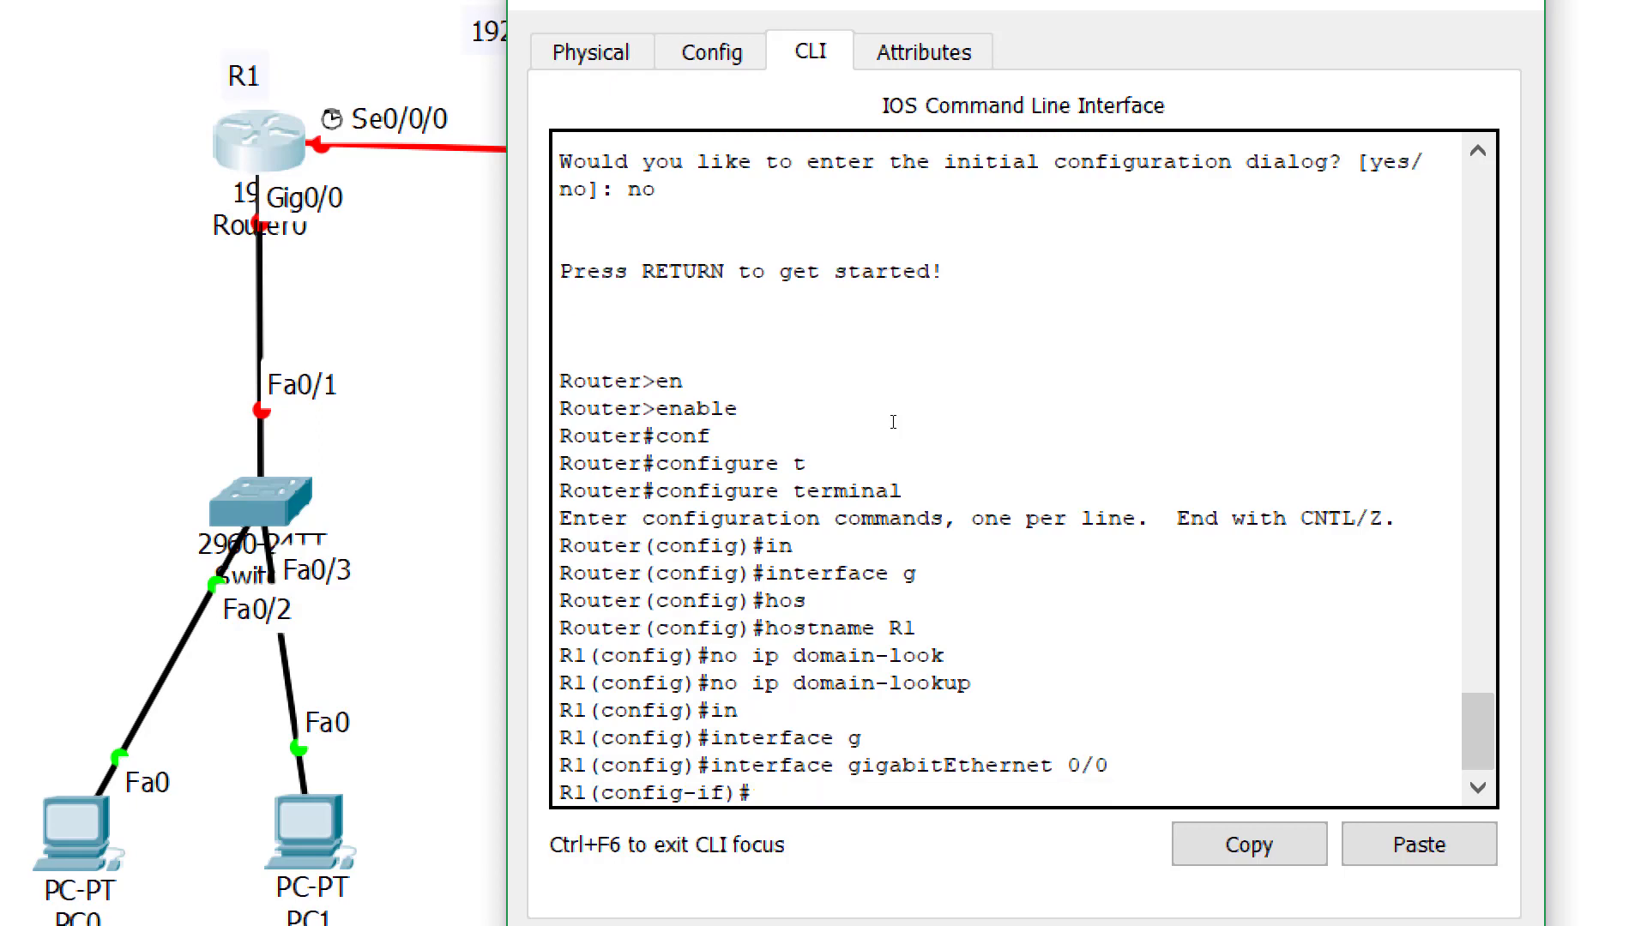
pyautogui.write('no sh')
pyautogui.press('Tab')
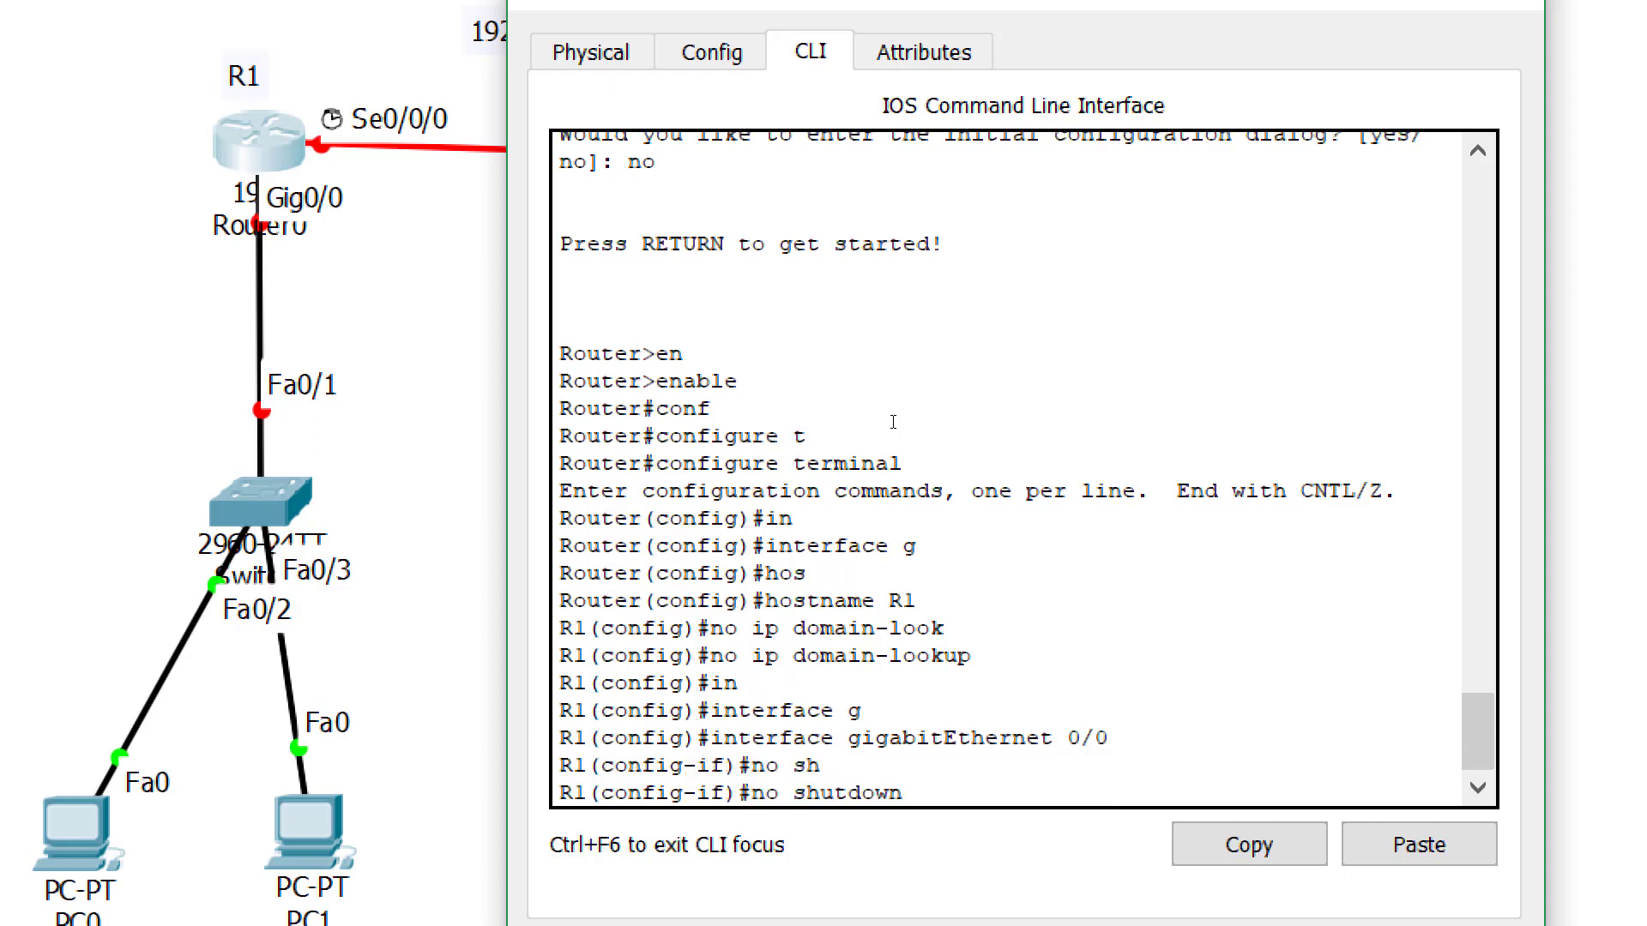
pyautogui.press('Return')
pyautogui.press('Return')
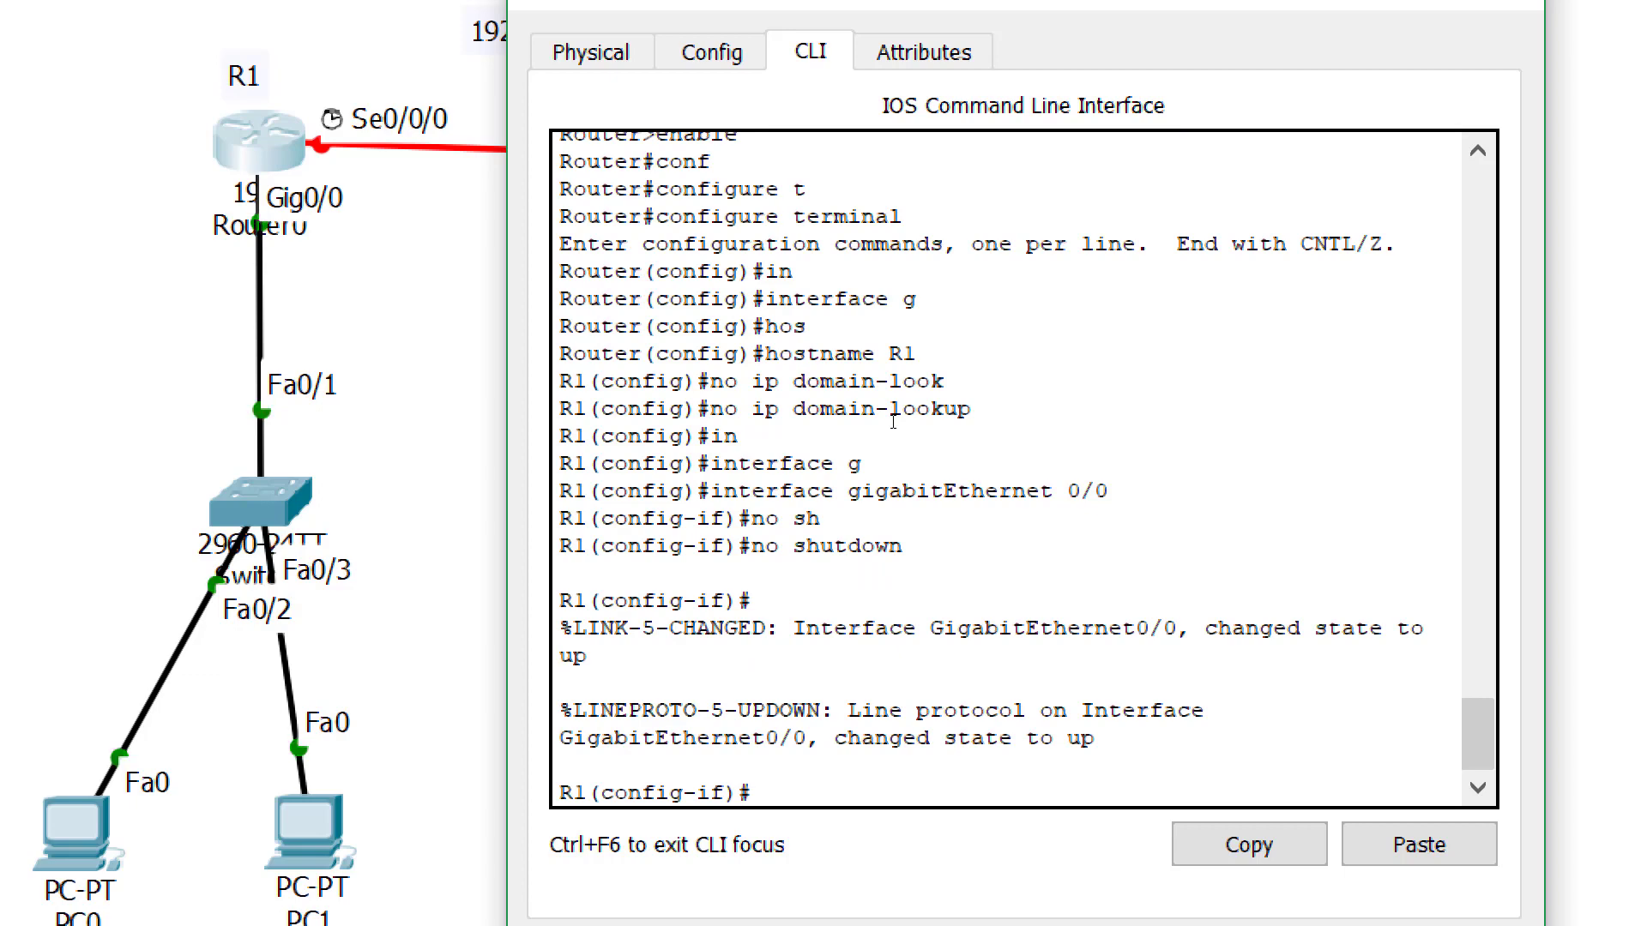
# Assign IP address 192.168.1.1 with mask 255.255.255.0 to gigabitEthernet 0/0 and exit the interface configuration.
pyautogui.write('ip')
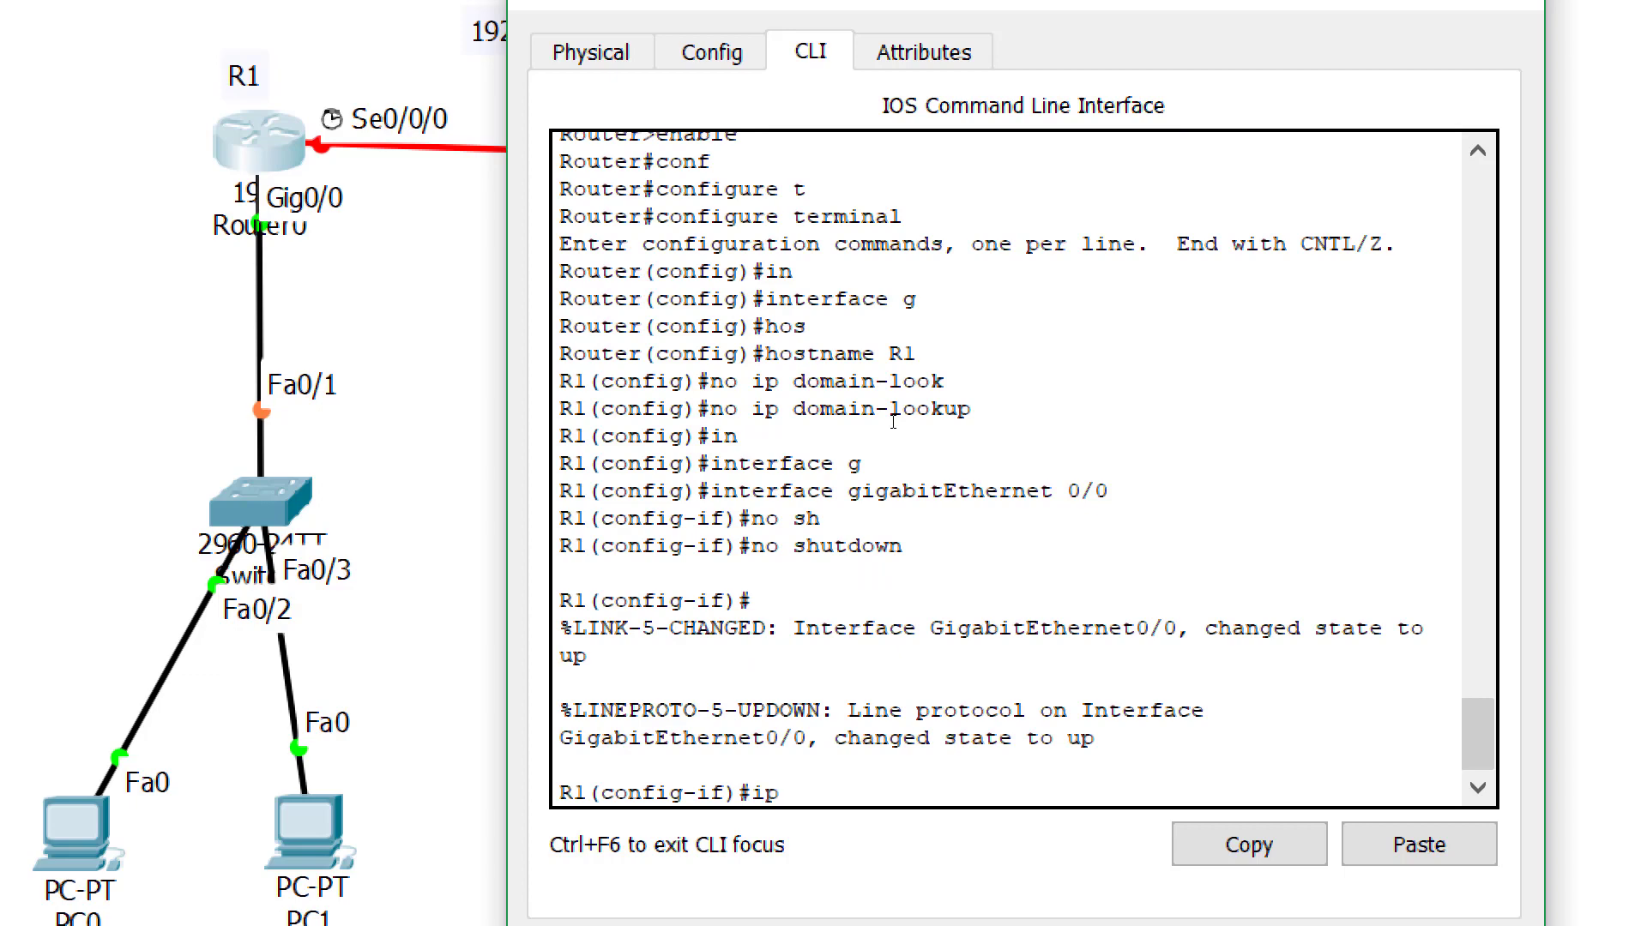
pyautogui.write(' add')
pyautogui.press('Tab')
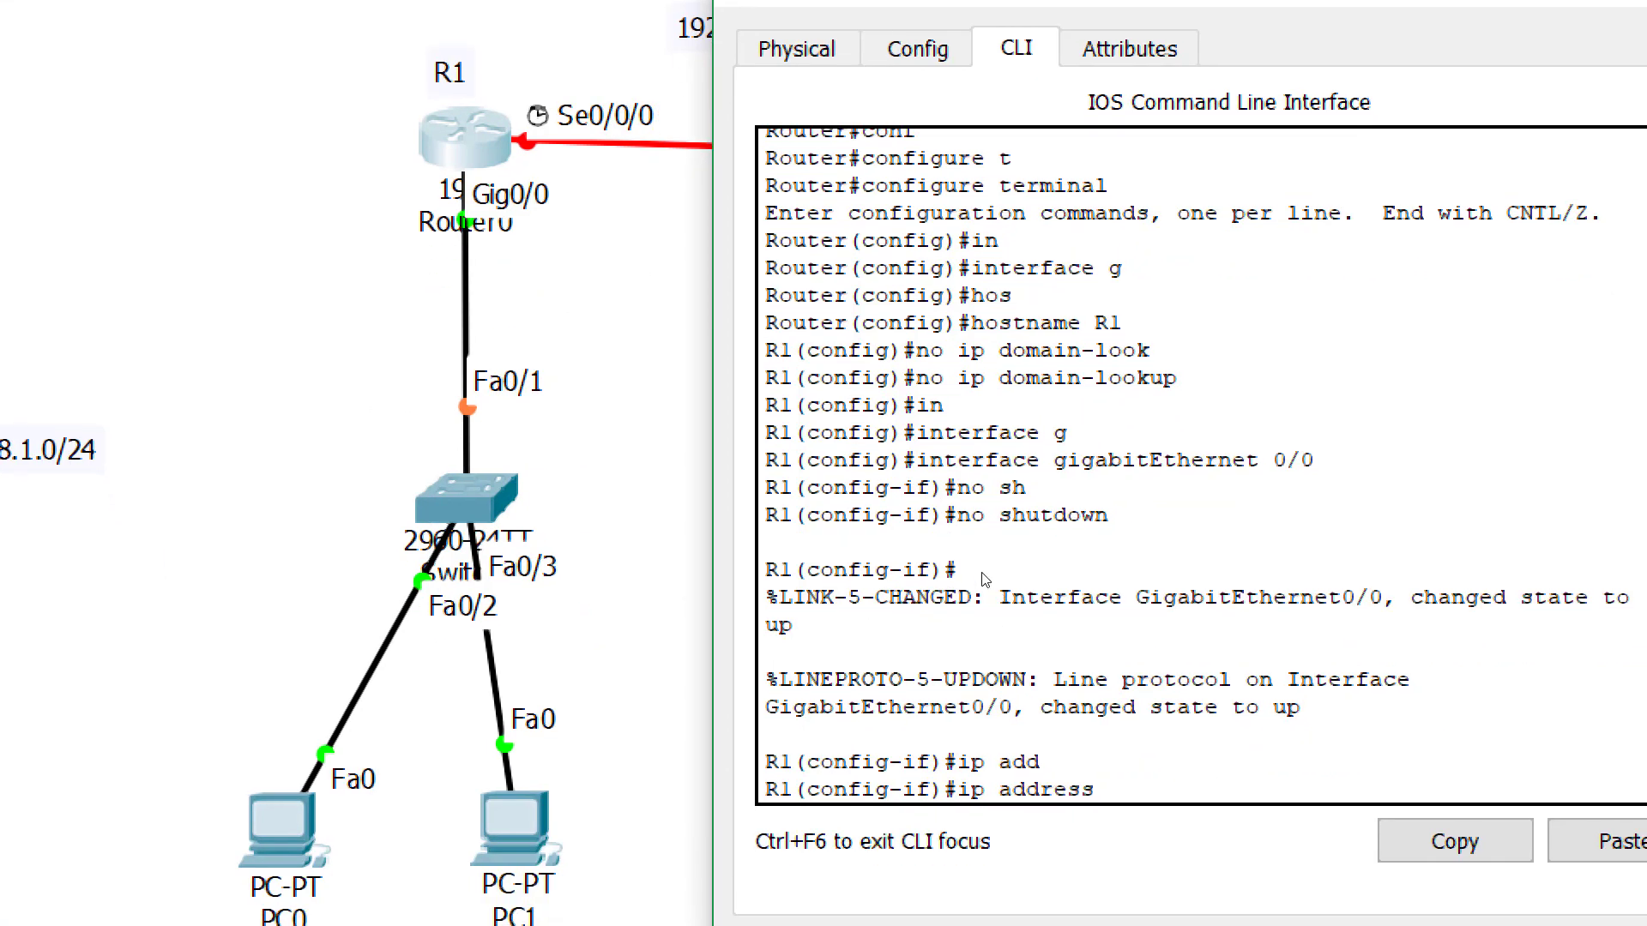
pyautogui.write('192.168.1.1')
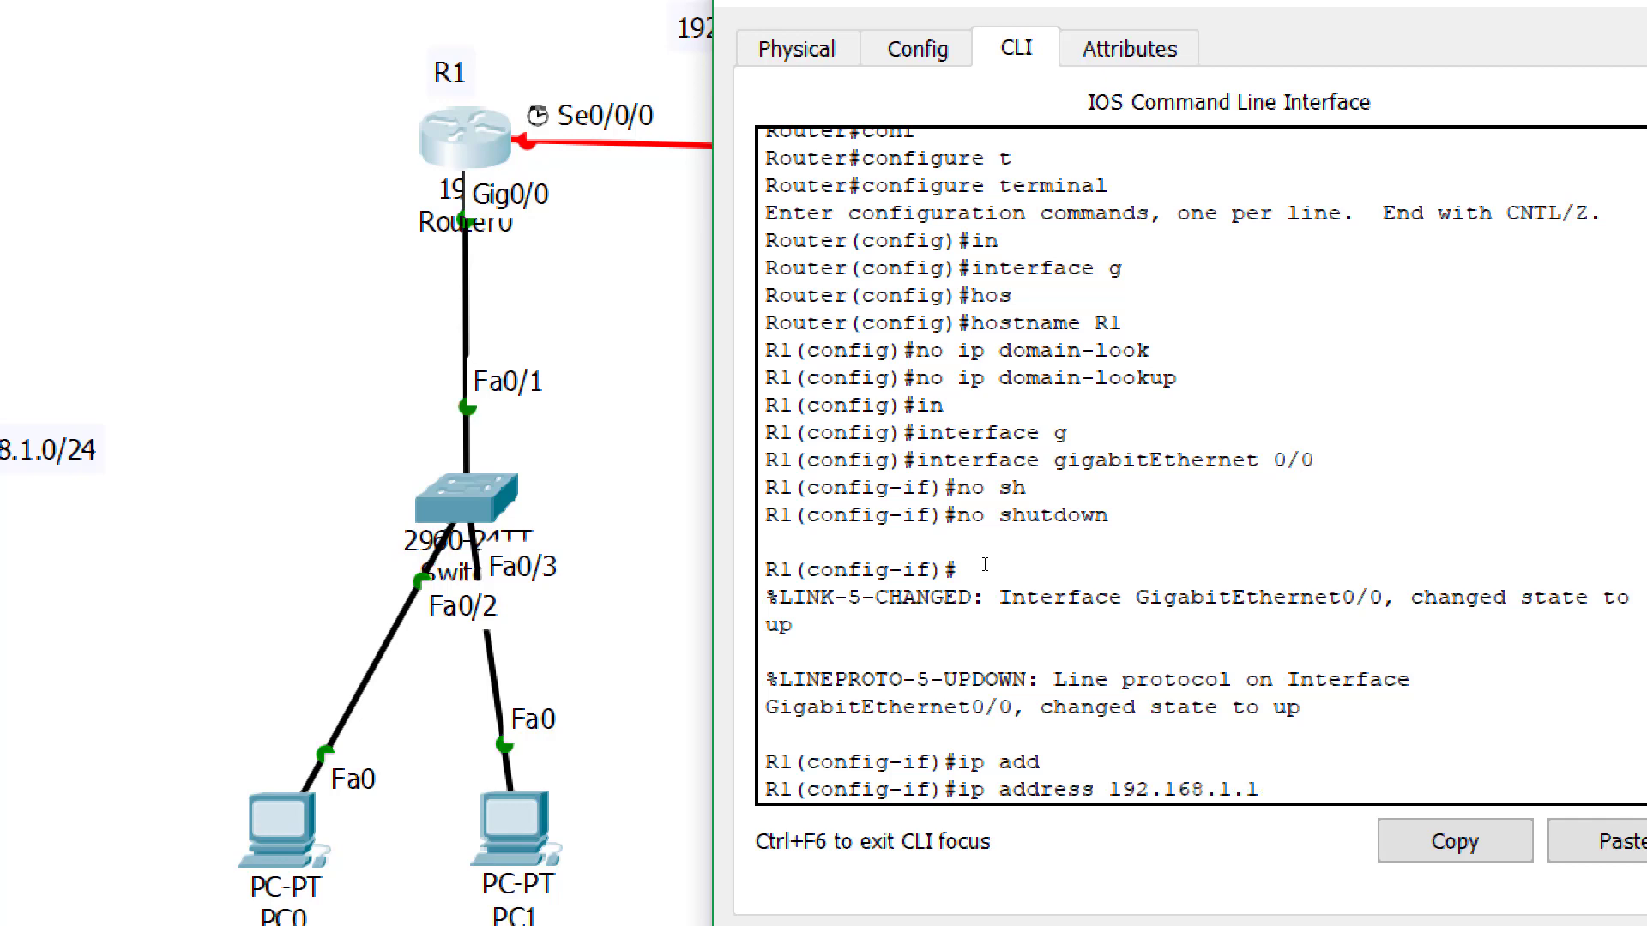
pyautogui.write(' 255.255.255.255.0')
pyautogui.press('Return')
pyautogui.write('exit')
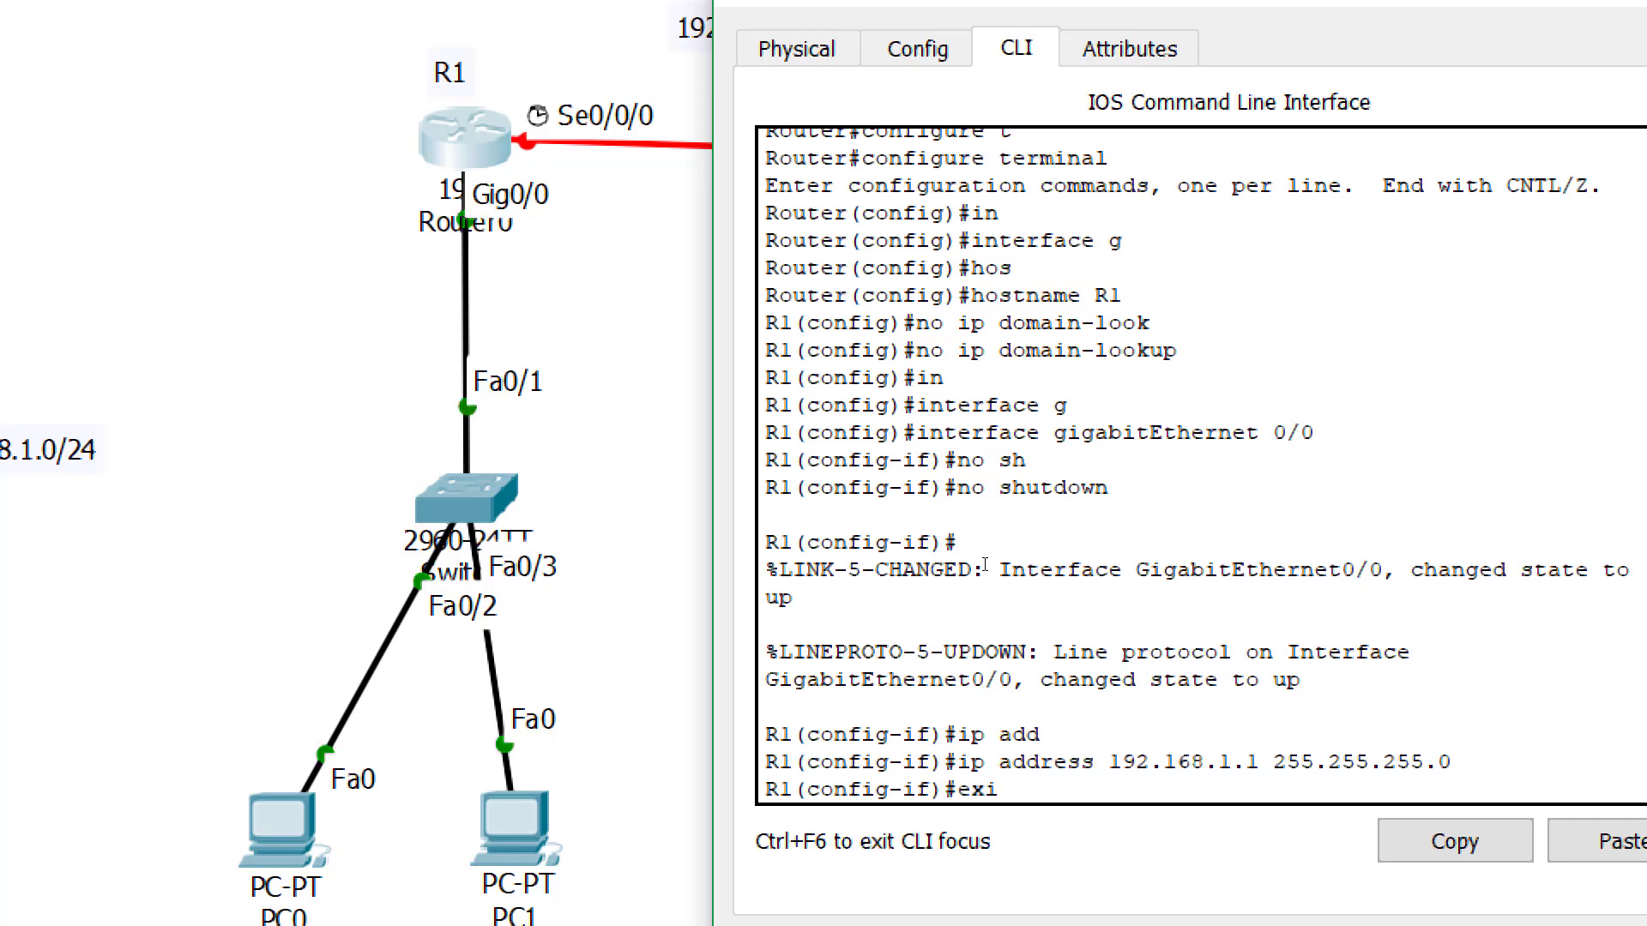
pyautogui.press('Return')
# Enter the configuration of interface serial 0/0/0 on R1 and enable it with no shutdown.
pyautogui.write('in')
pyautogui.press('Tab')
pyautogui.write('s')
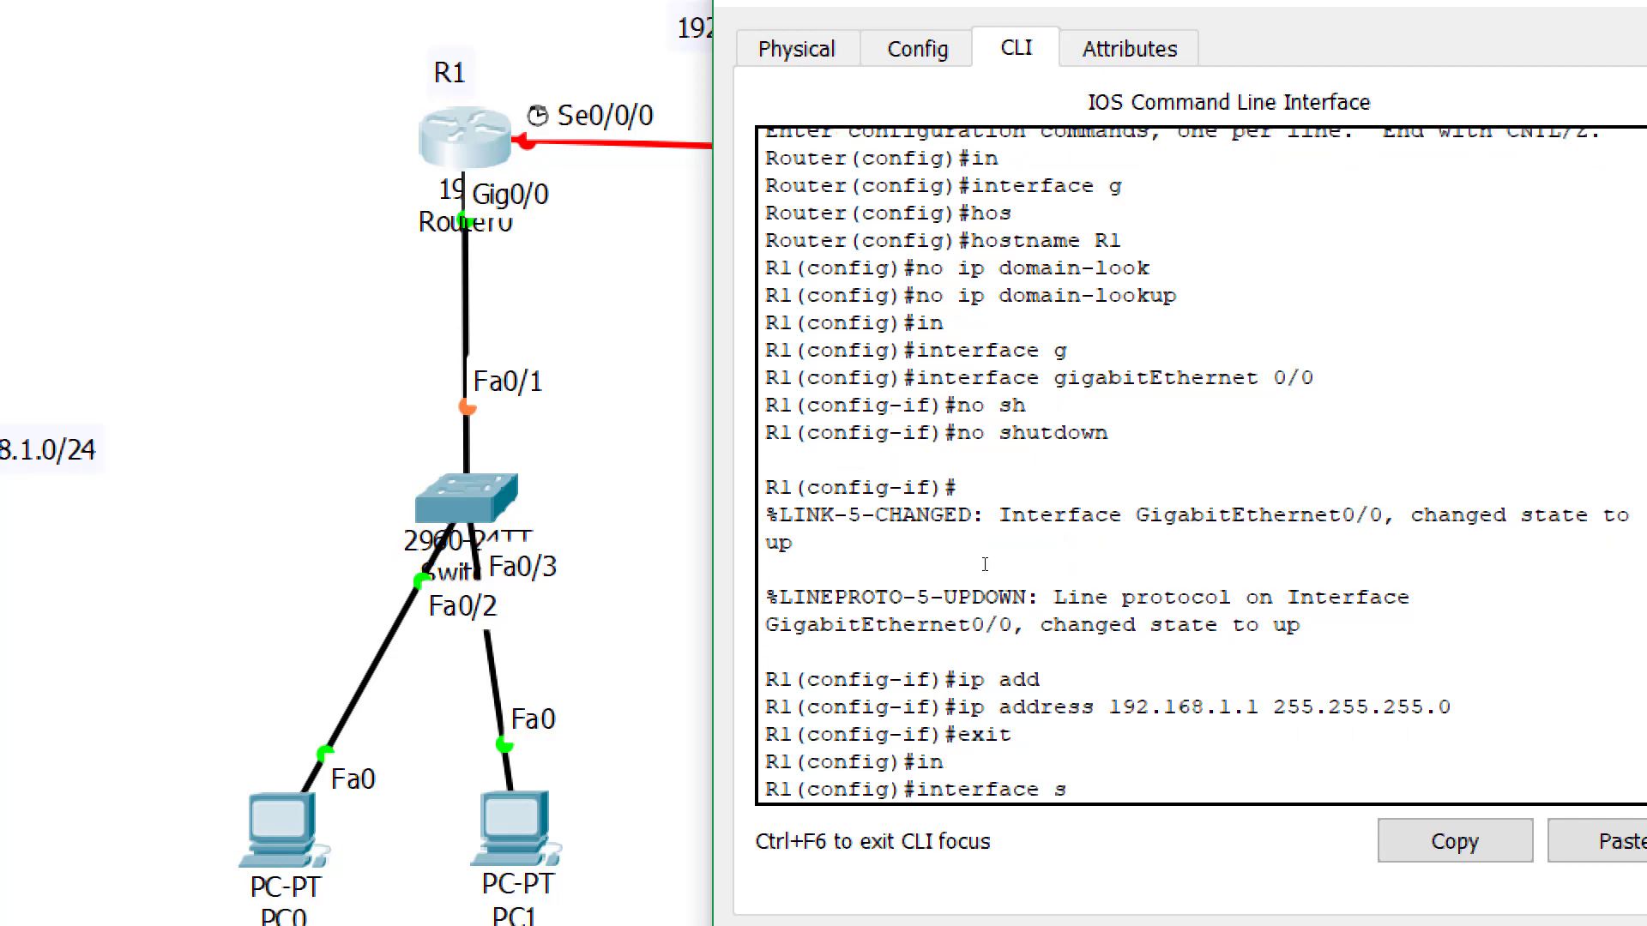
pyautogui.press('Tab')
pyautogui.write('0/0/0')
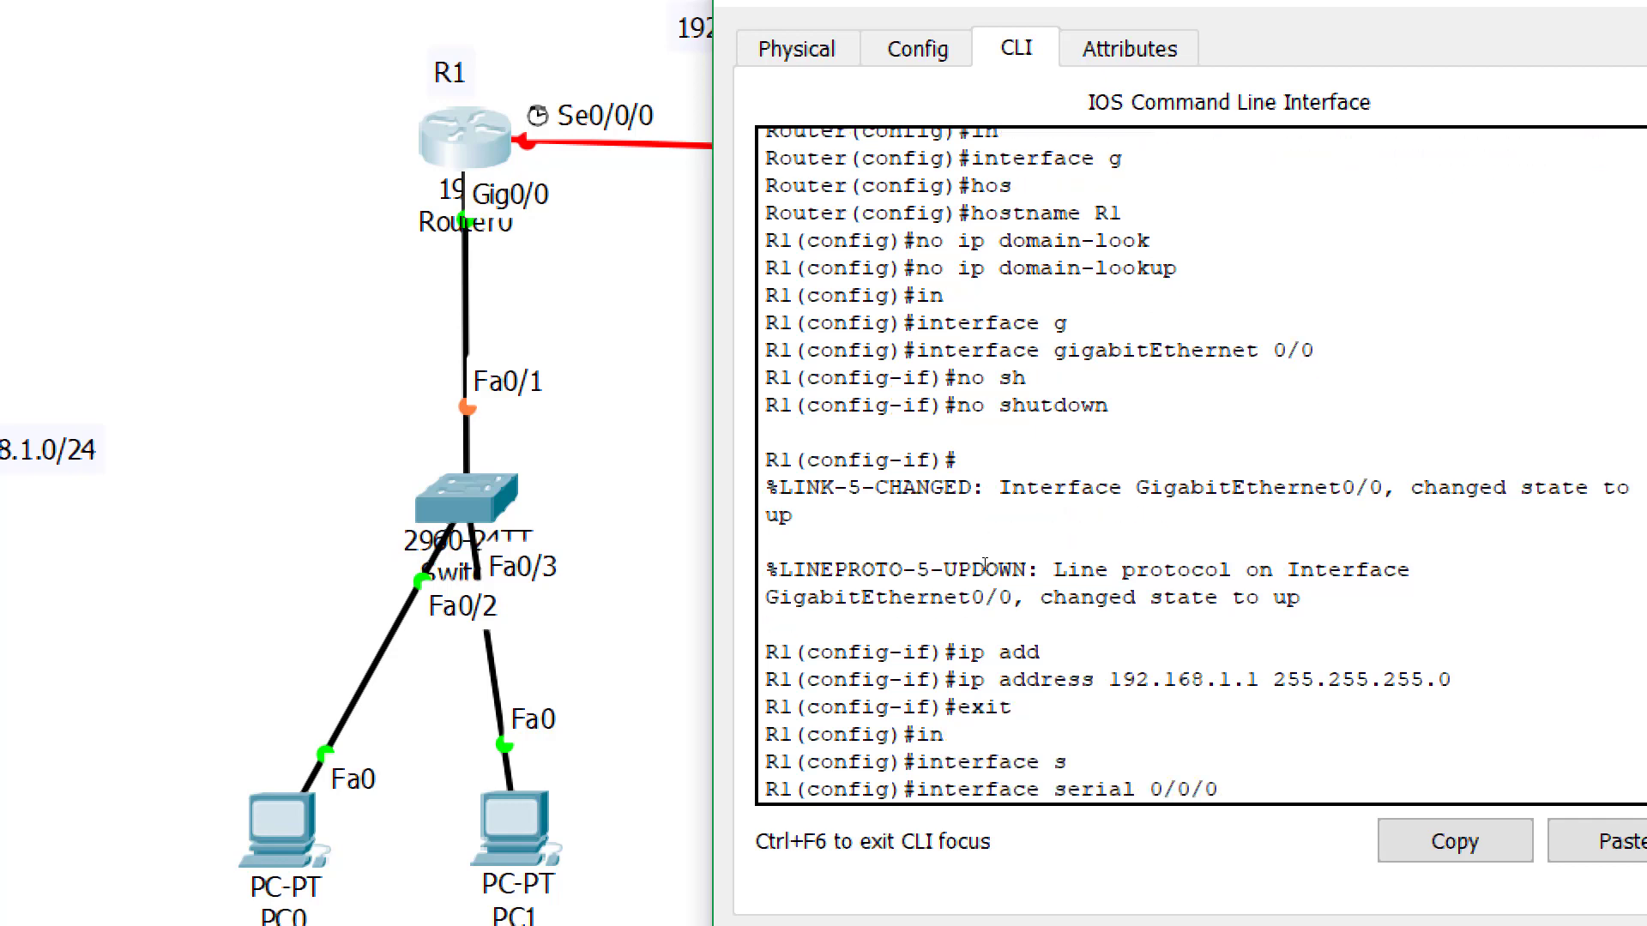
pyautogui.press('Return')
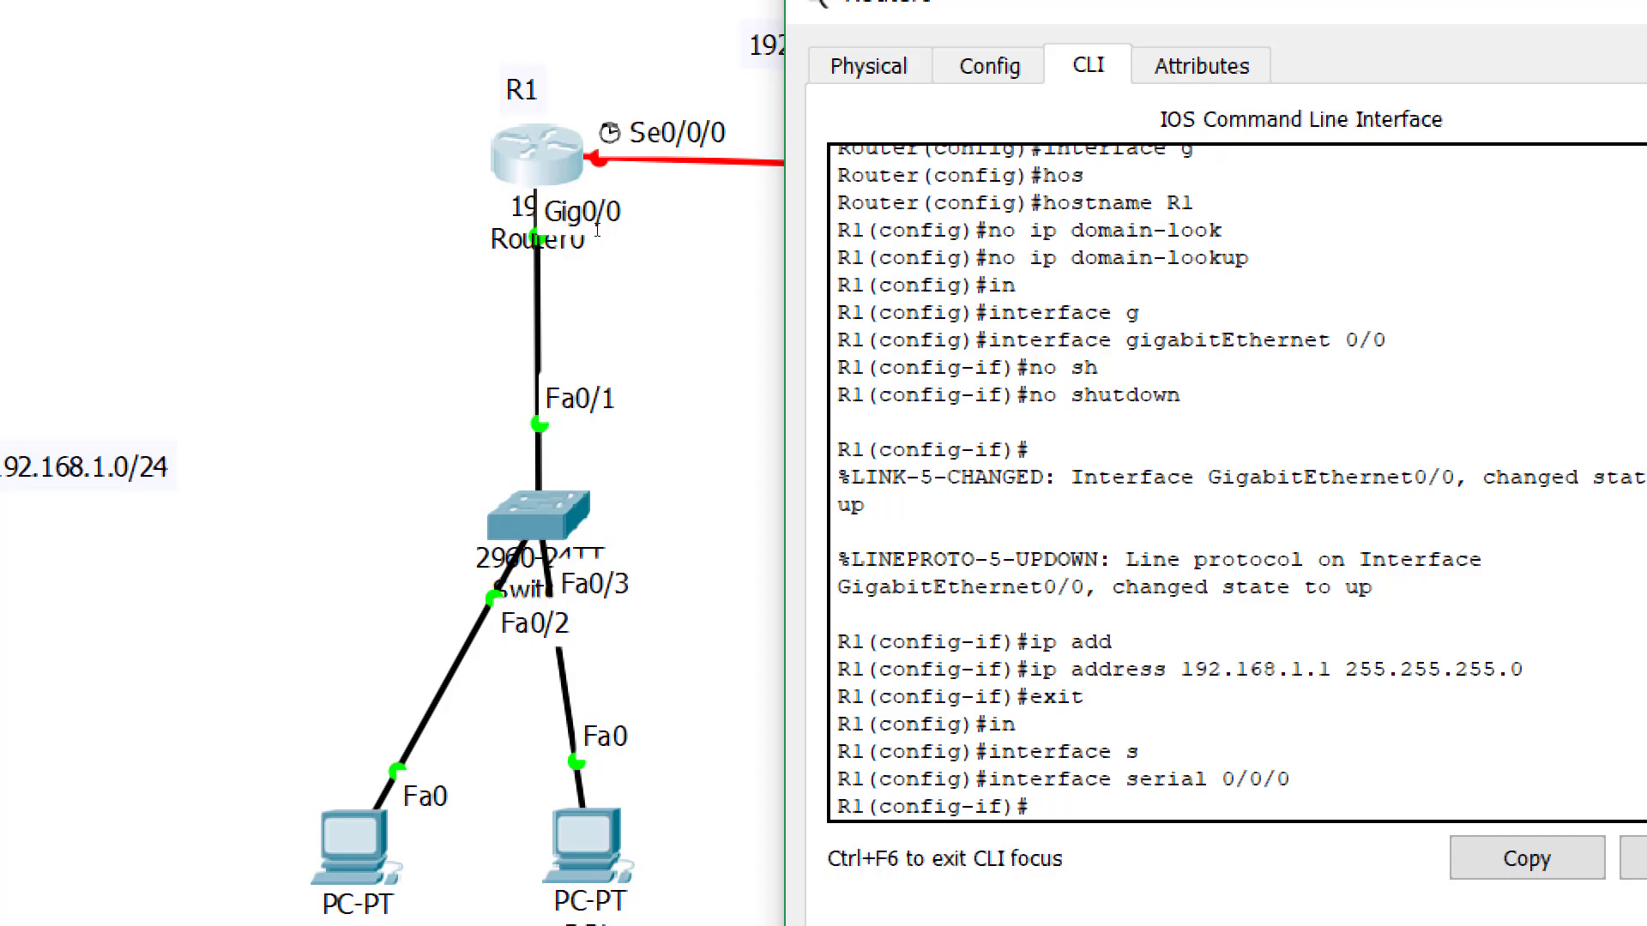
pyautogui.write('no sh')
pyautogui.press('Tab')
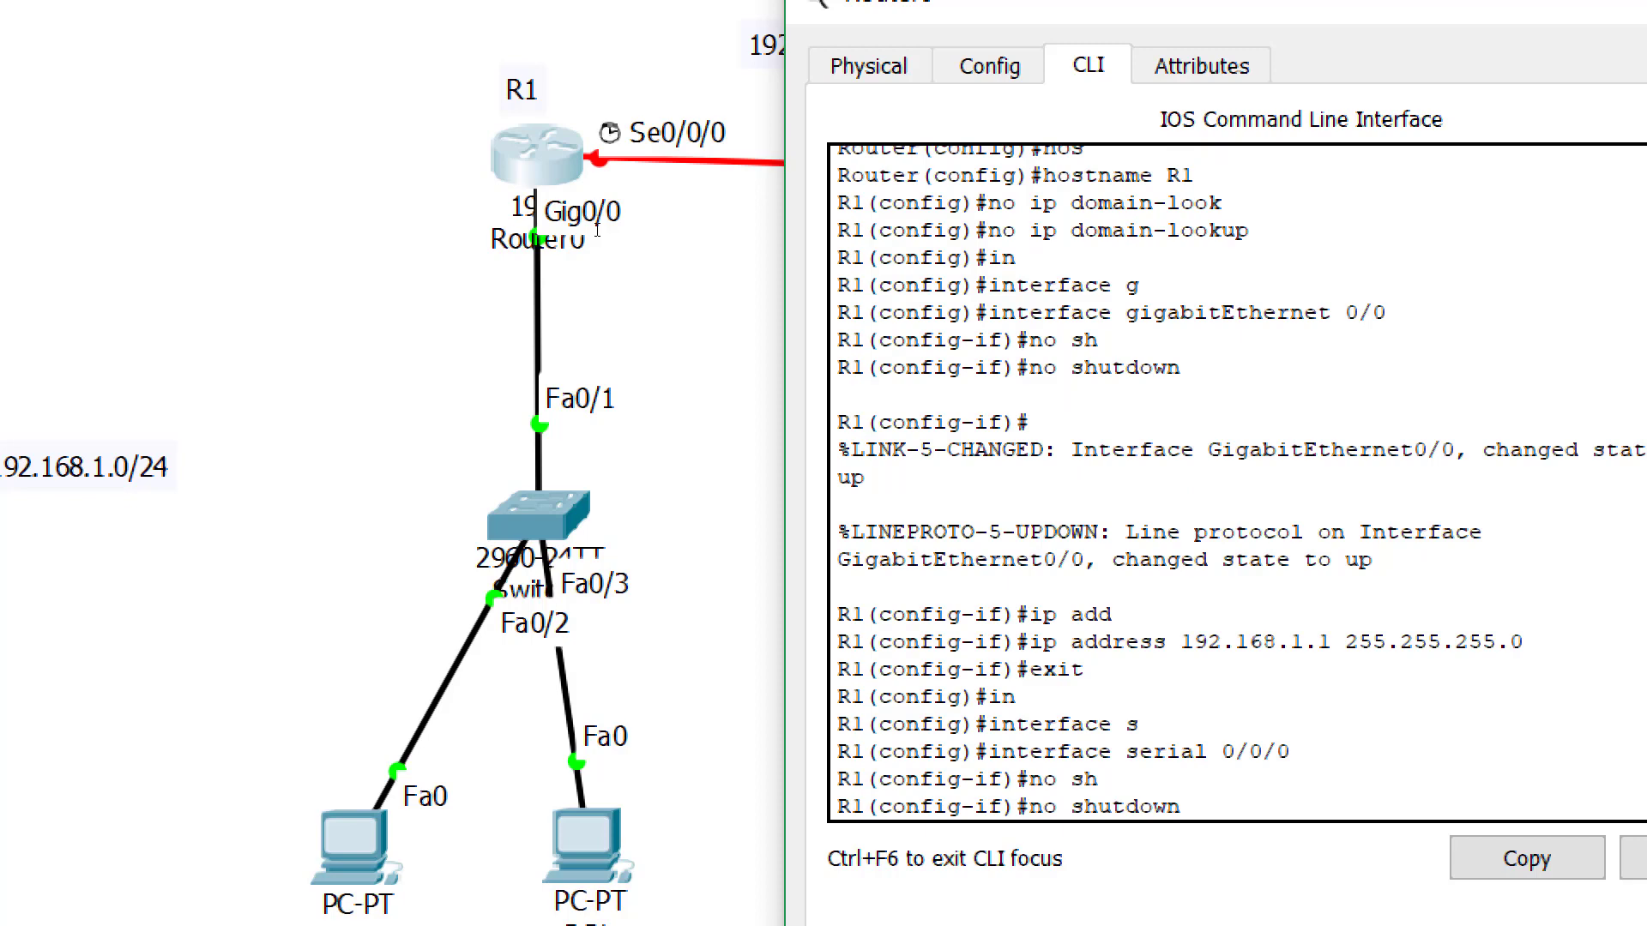
pyautogui.press('Return')
# Assign IP address 192.168.3.1 with mask 255.255.255.0 to R1's serial 0/0/0 interface.
pyautogui.write('ip ad')
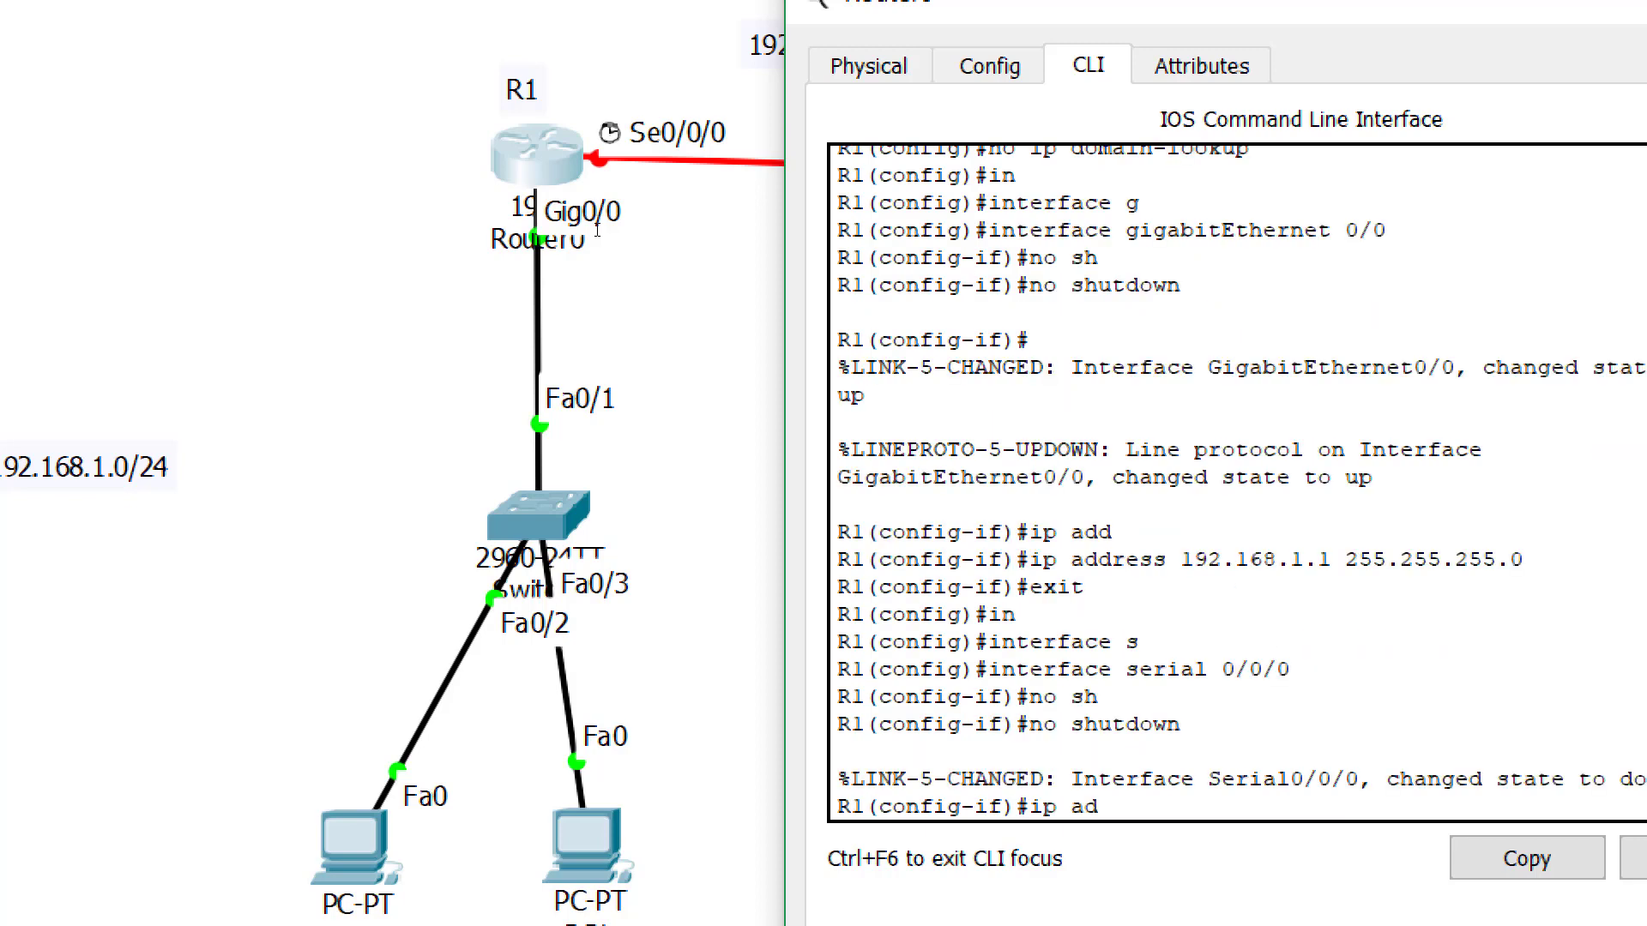
pyautogui.press('Tab')
pyautogui.write('19')
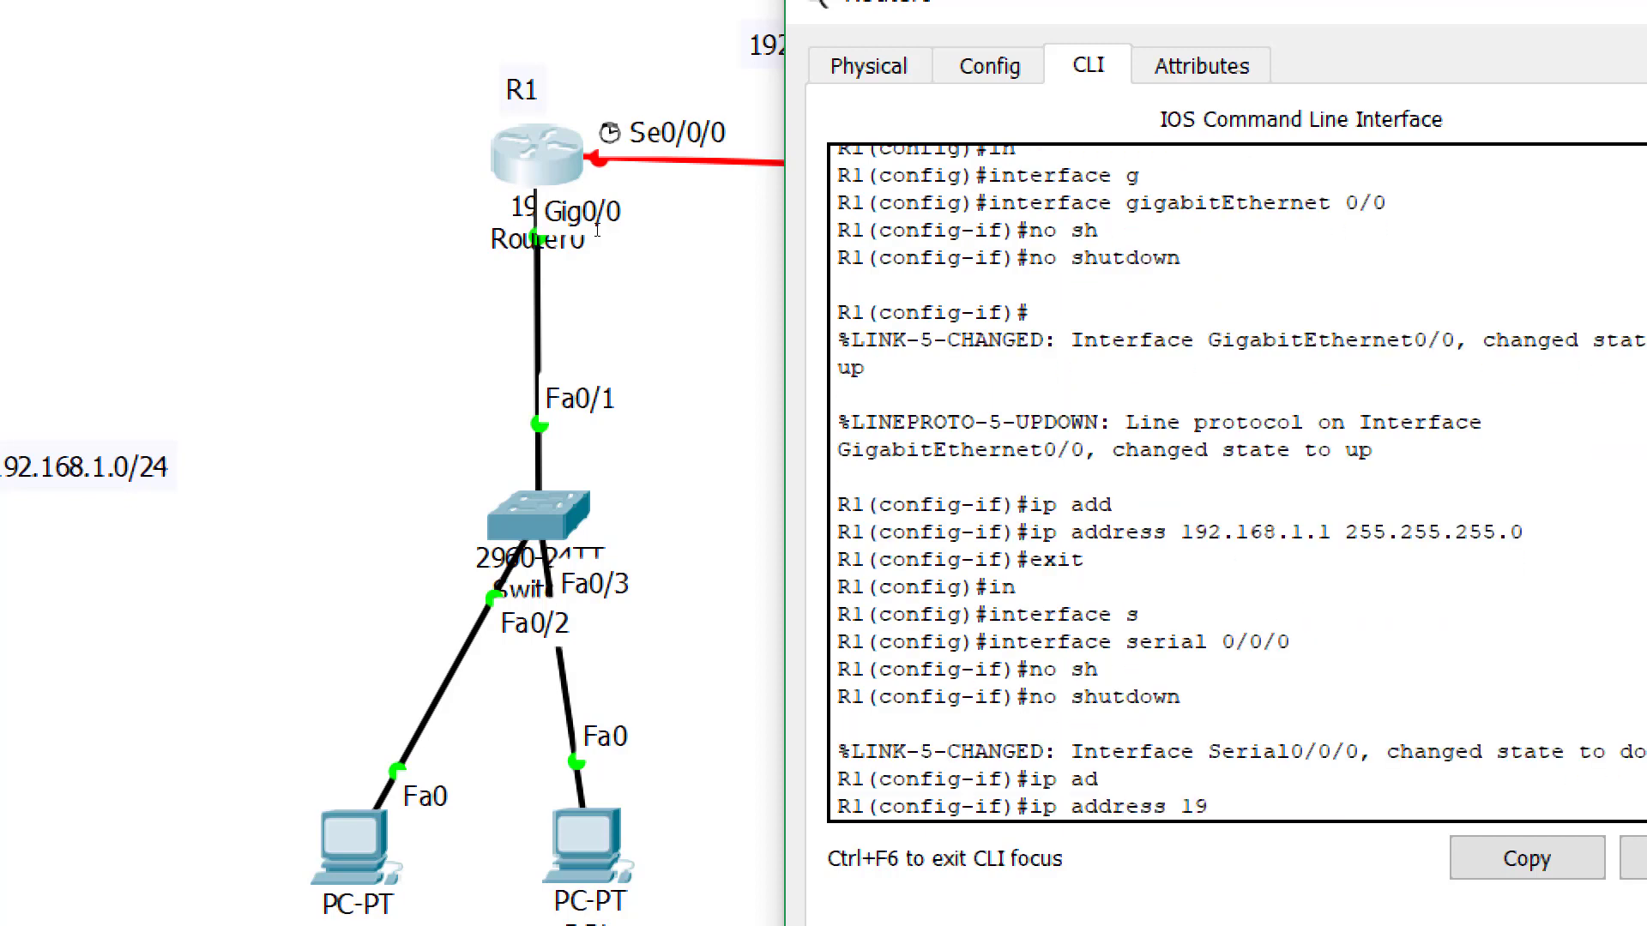
pyautogui.write('2.168.3.1 255.255.255.0')
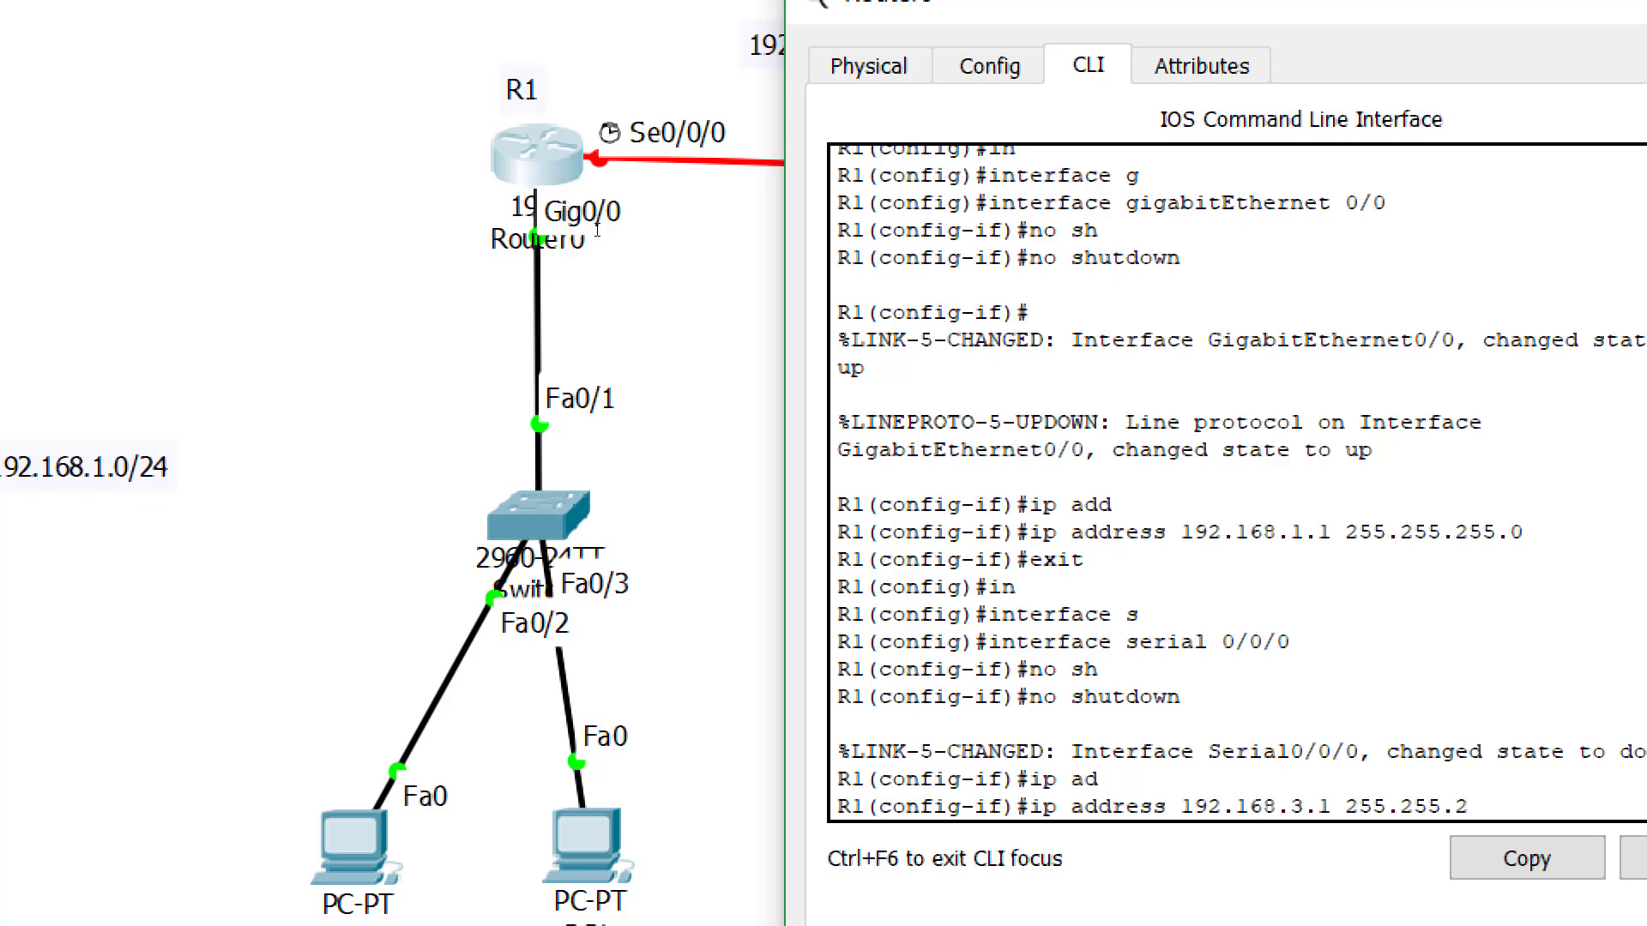
pyautogui.press('Return')
# List the available clock rates, set serial 0/0/0 to 64000, and end configuration mode.
pyautogui.write('clo')
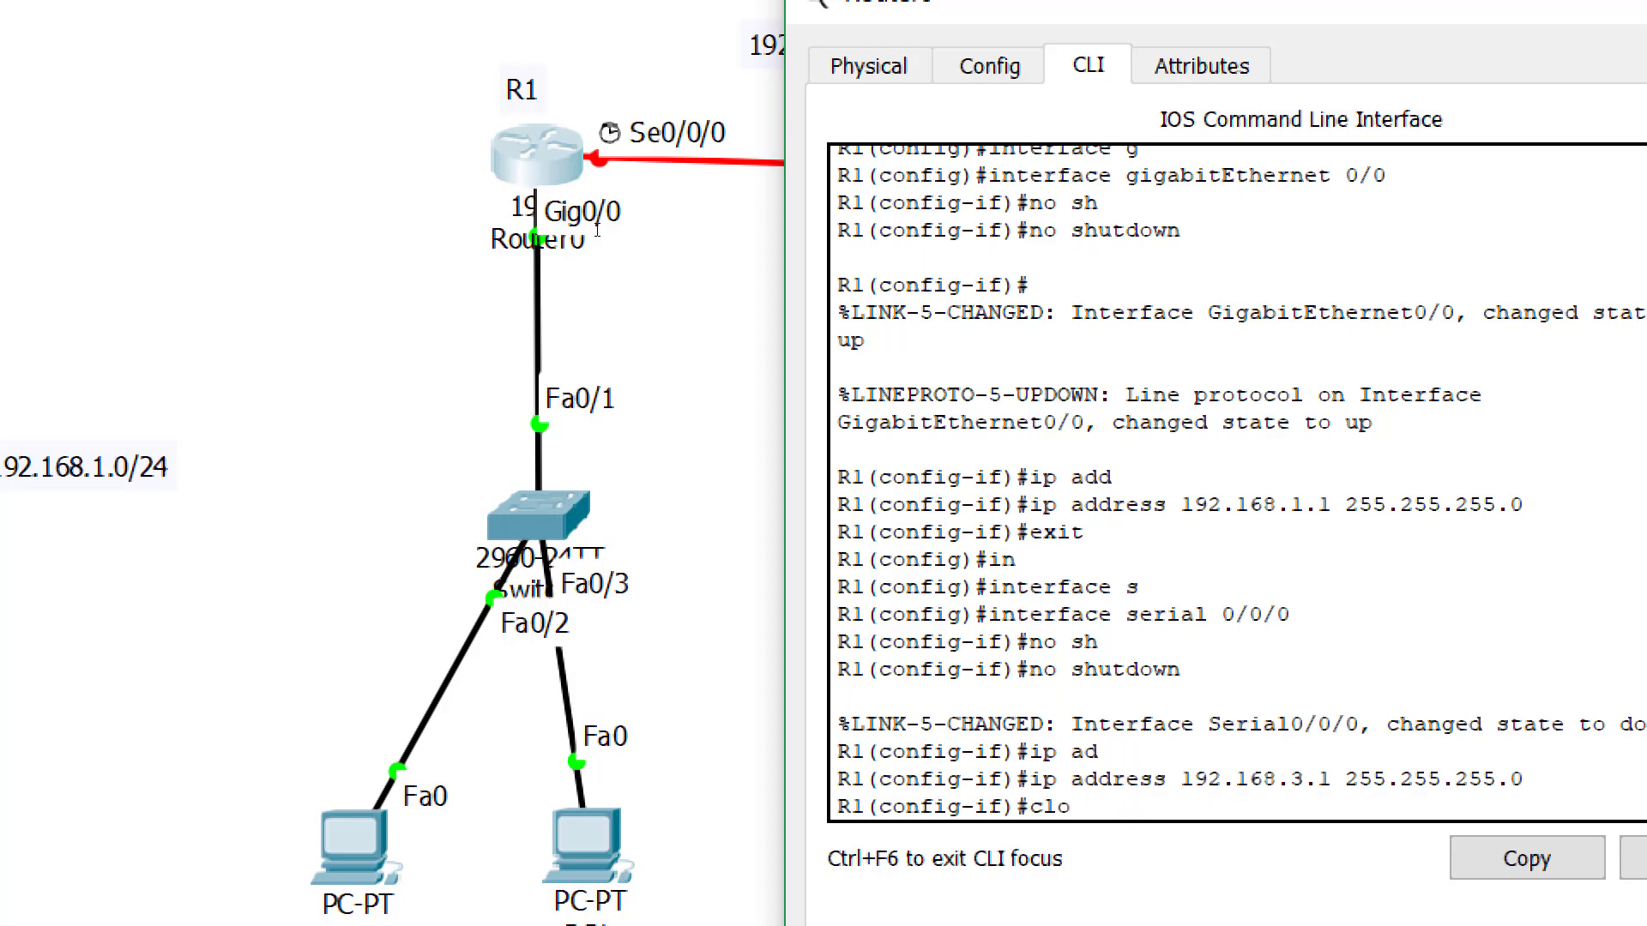
pyautogui.press('Tab')
pyautogui.write('r')
pyautogui.press('Tab')
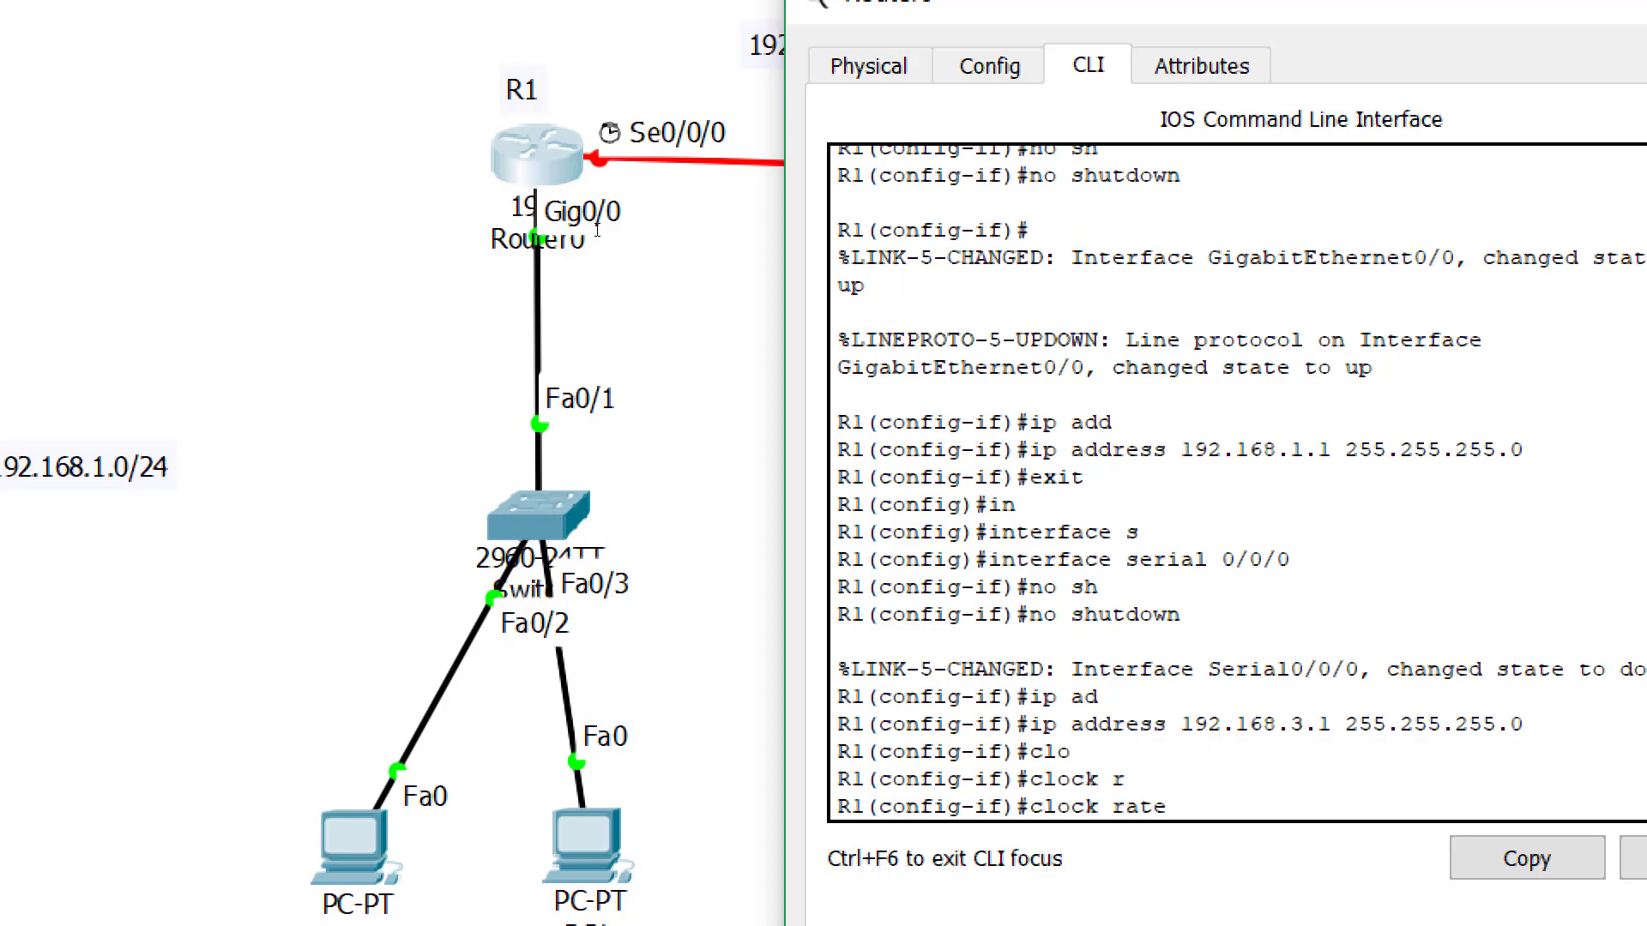
pyautogui.write('?')
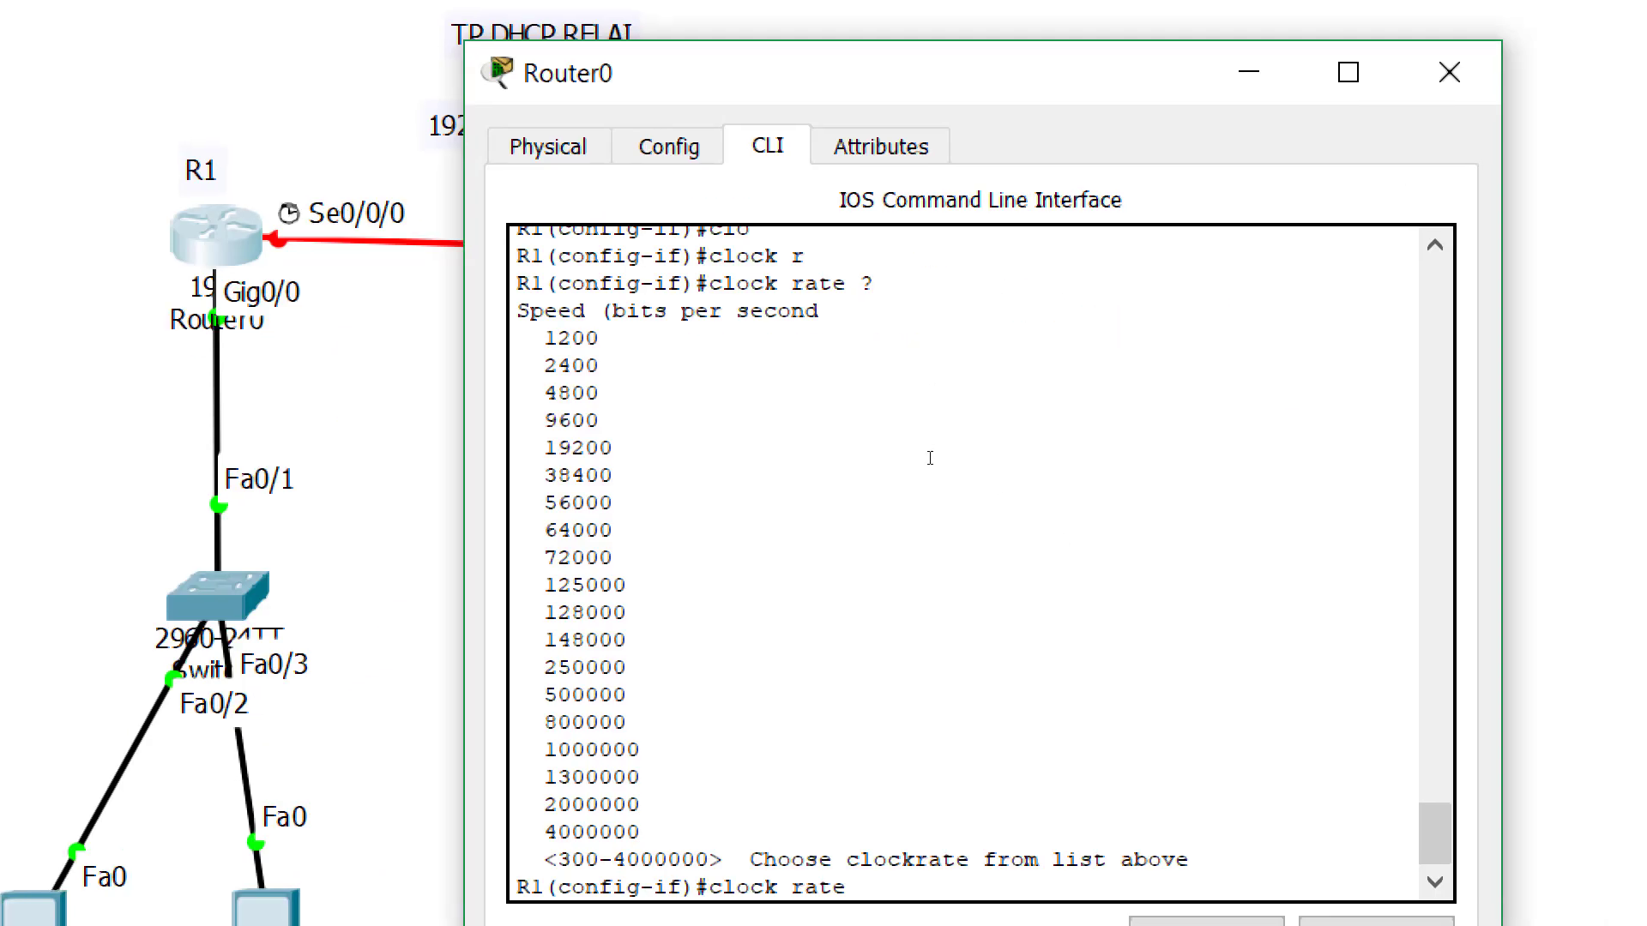
pyautogui.write('64000')
pyautogui.press('Return')
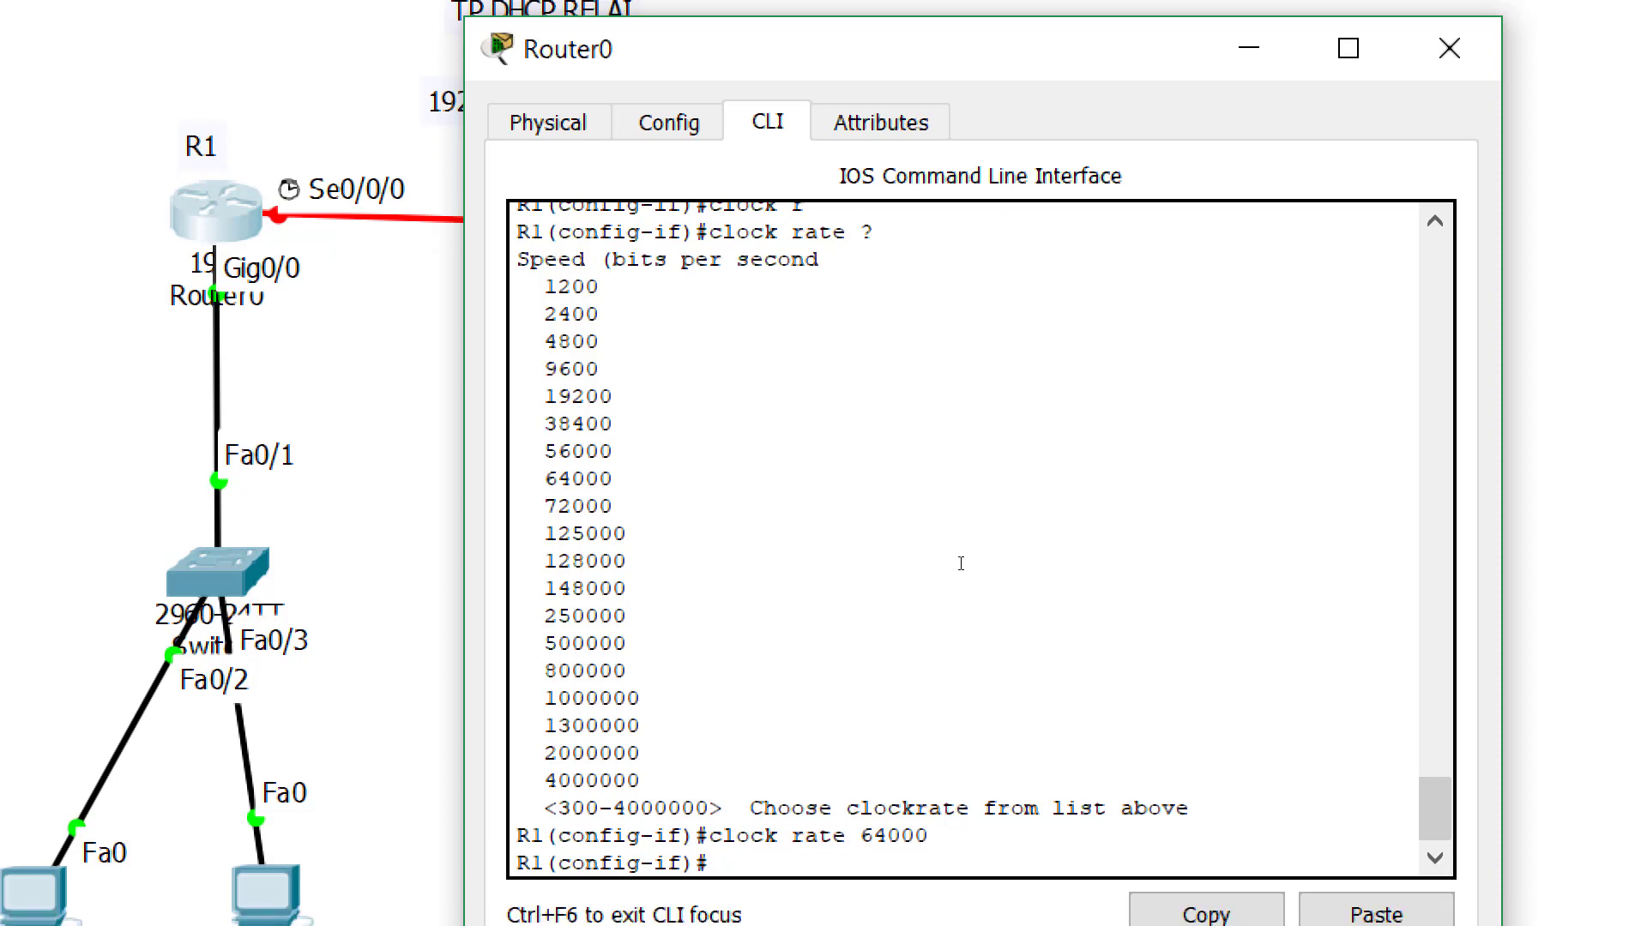
pyautogui.write('end')
pyautogui.press('Return')
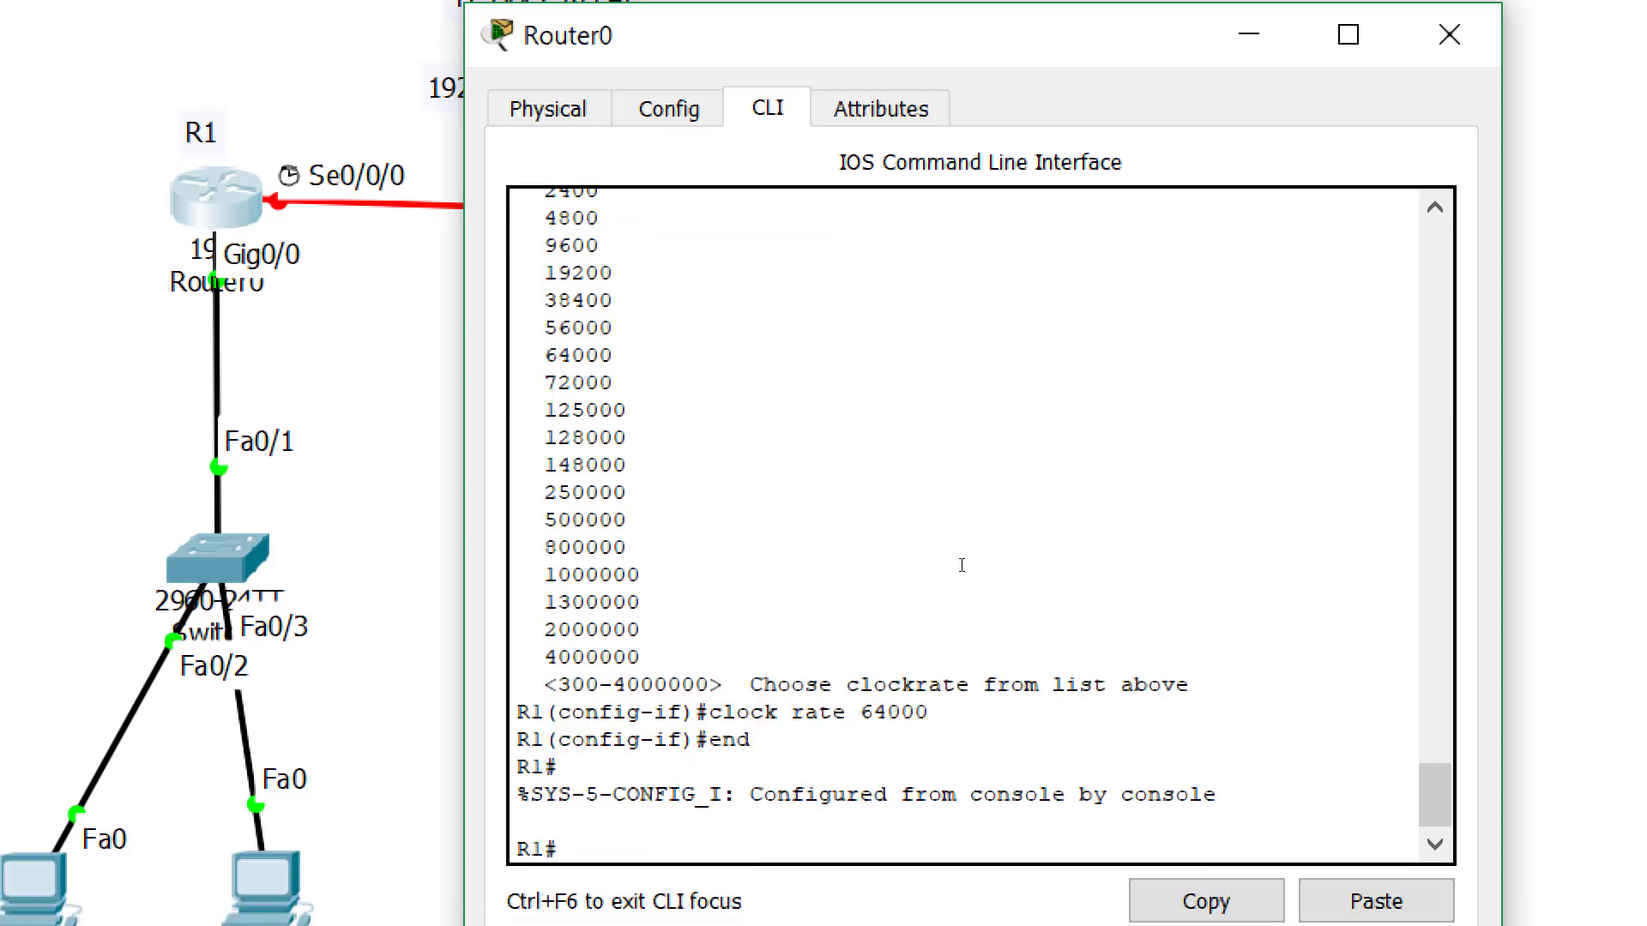
pyautogui.press('Return')
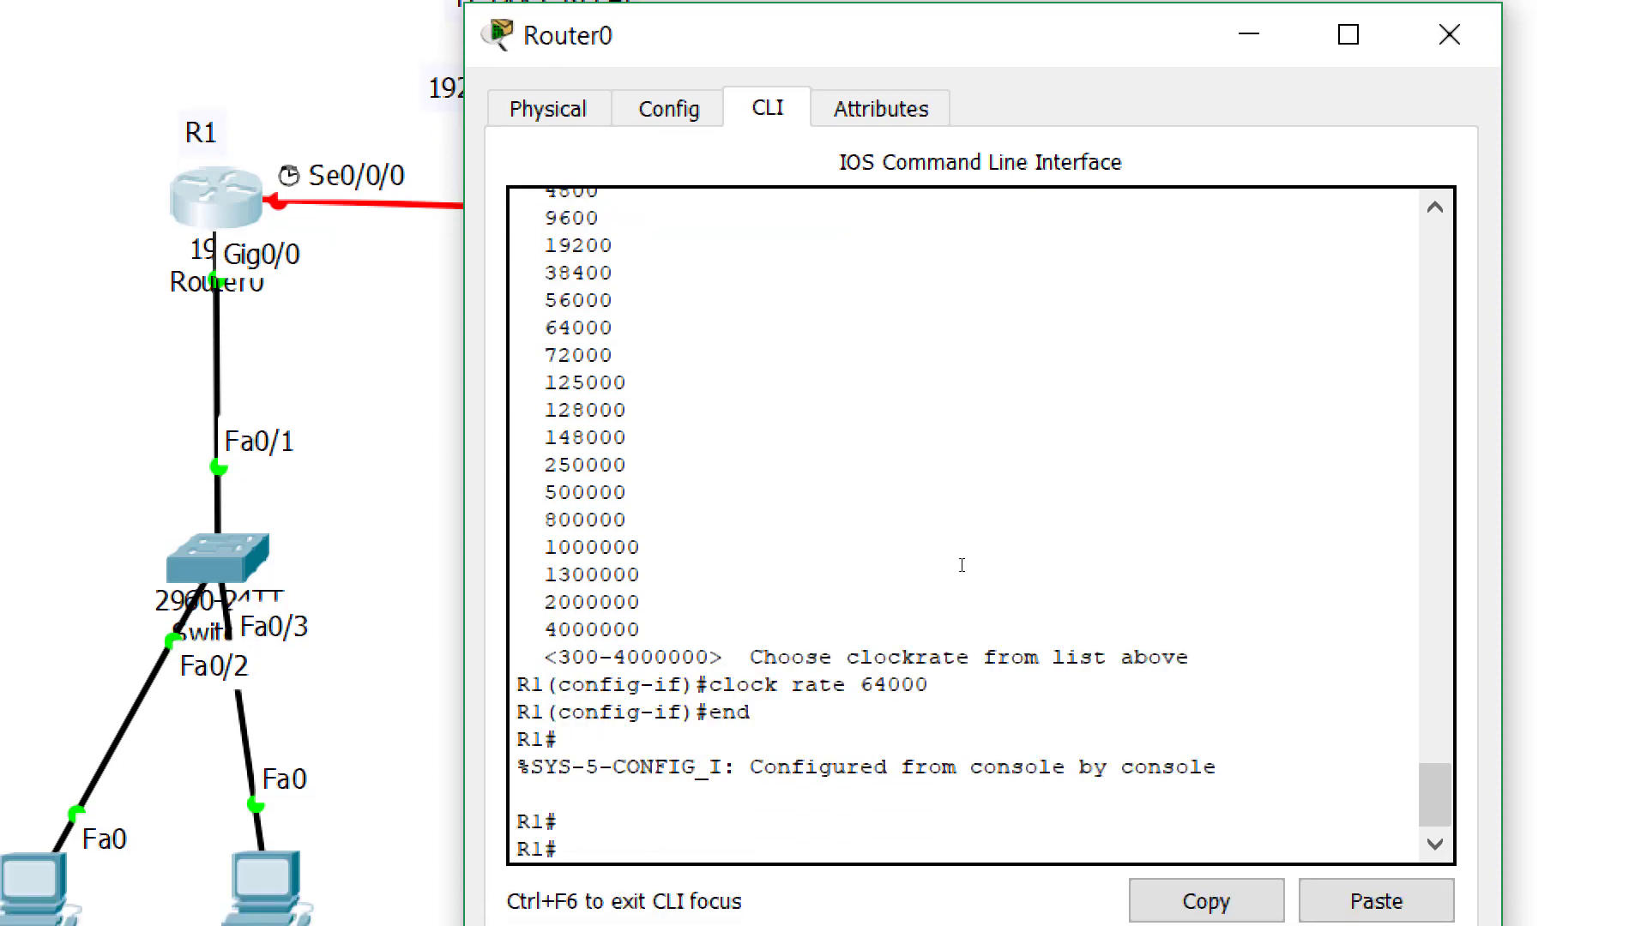
# Display R1's running configuration with show running-config.
pyautogui.write('sh')
pyautogui.press('Tab')
pyautogui.write('r')
pyautogui.press('Tab')
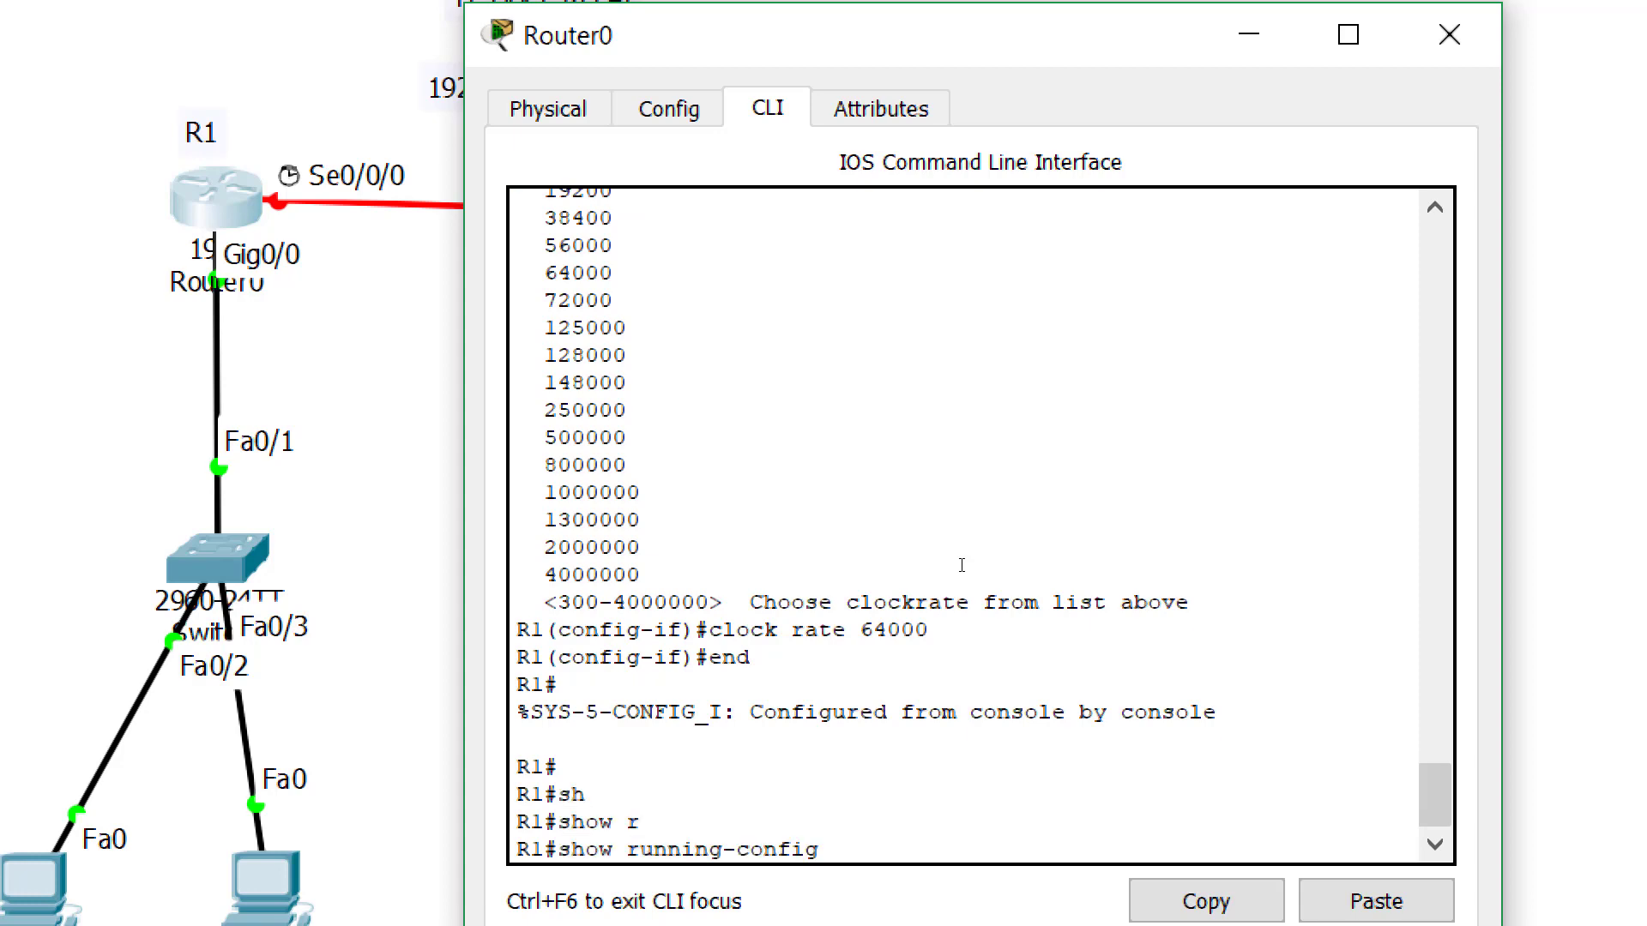
pyautogui.press('Return')
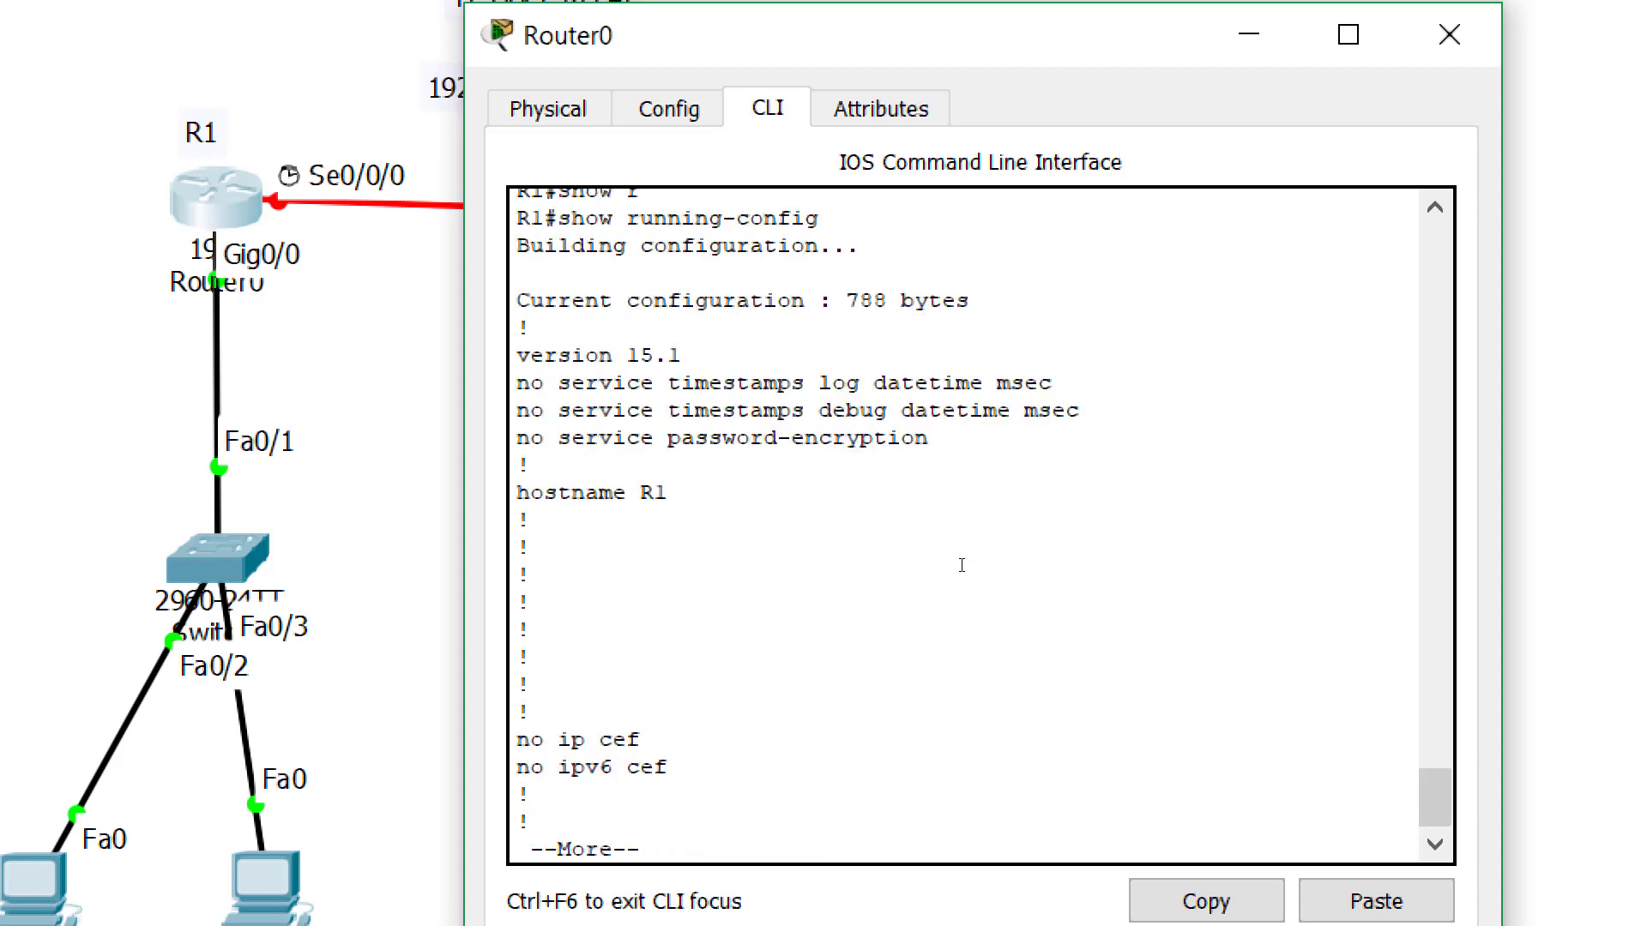
# Page through R1's running configuration to check the GigabitEthernet and serial interface settings.
pyautogui.press('Return')
pyautogui.press('Return')
pyautogui.press('Return')
pyautogui.press('Return')
pyautogui.press('Return')
pyautogui.press('Return')
pyautogui.press('Return')
pyautogui.press('Return')
pyautogui.press('Return')
pyautogui.press('Return')
pyautogui.press('Return')
pyautogui.press('Return')
pyautogui.press('Return')
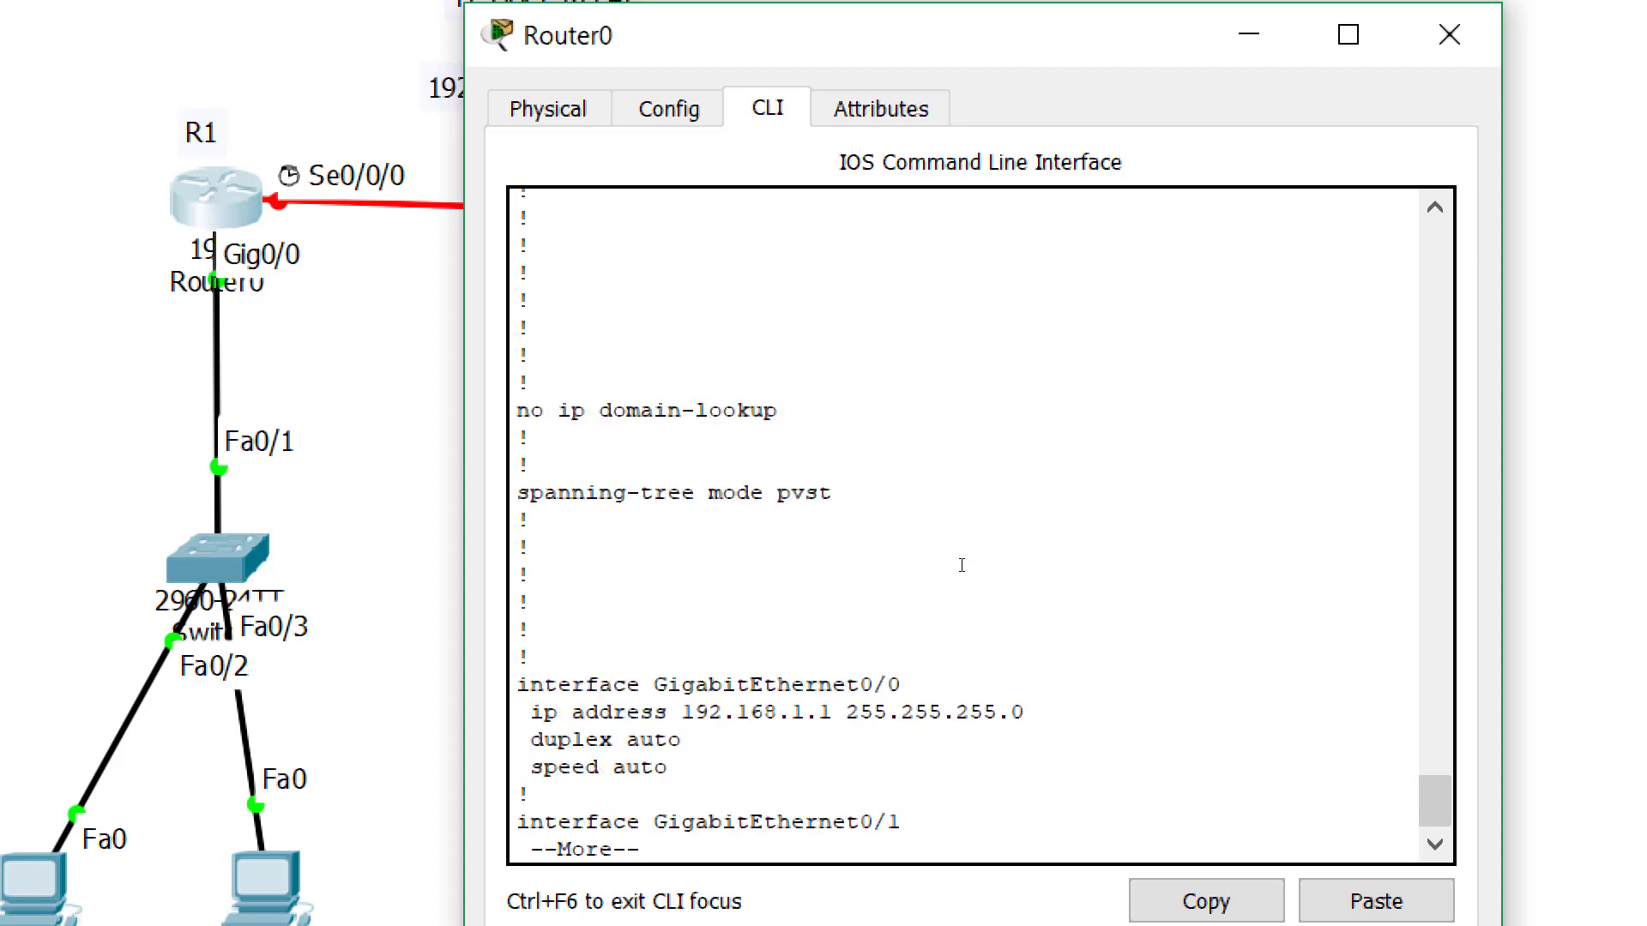
pyautogui.press('Return')
pyautogui.press('Return')
pyautogui.press('Return')
pyautogui.press('Return')
pyautogui.press('Return')
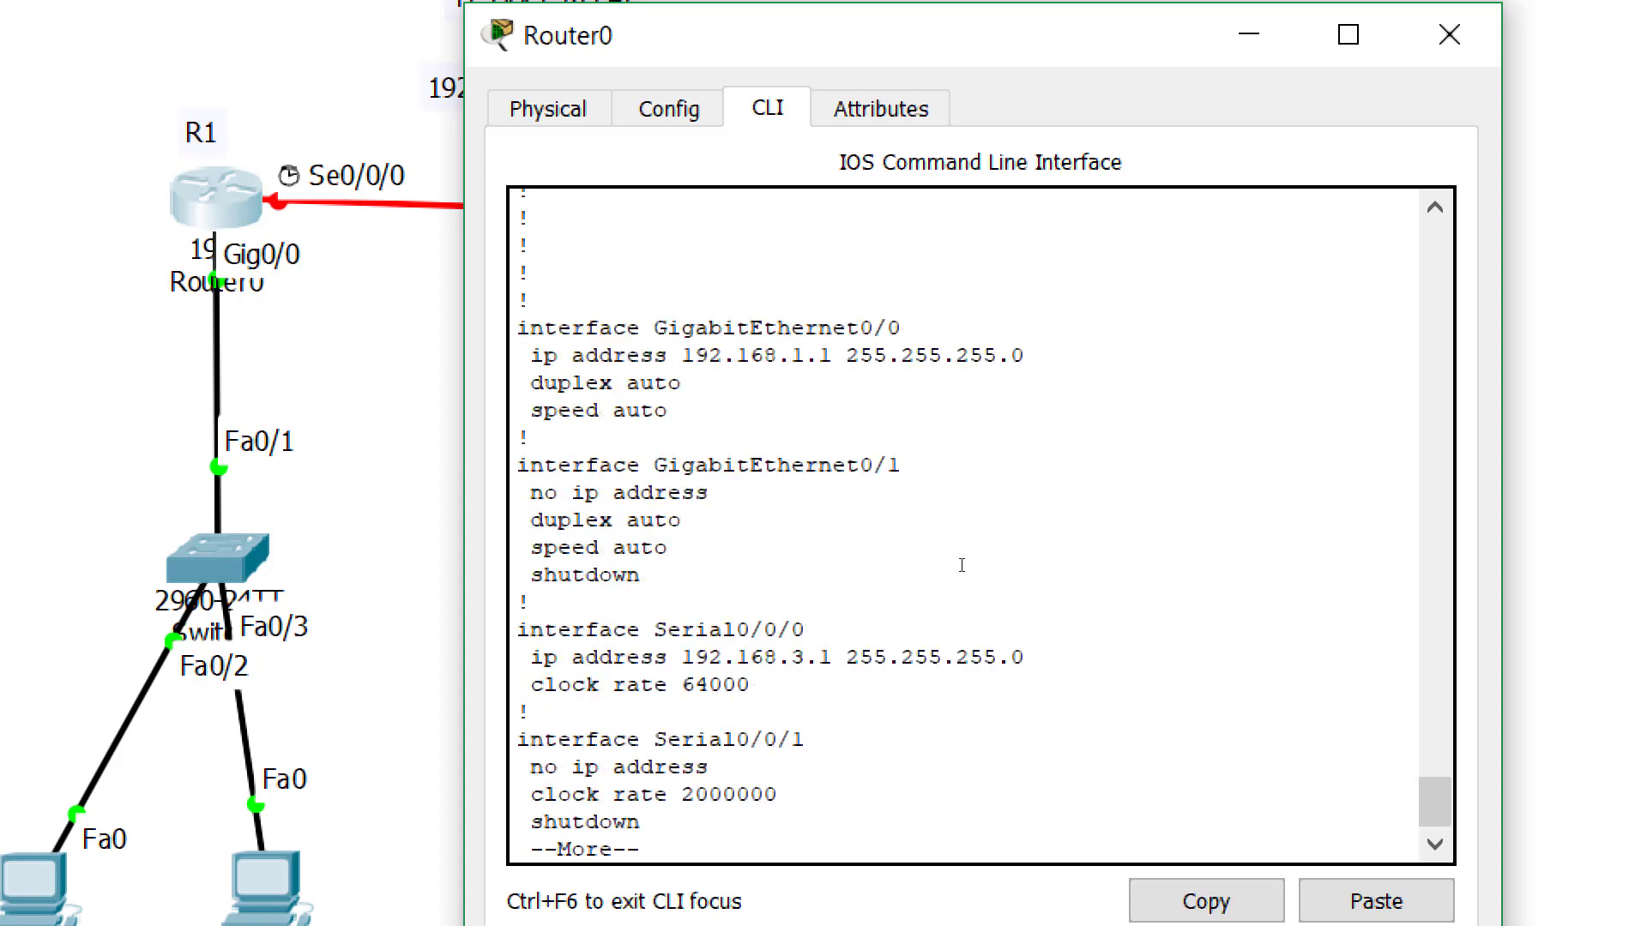
# Quit the configuration listing and save R1's running-config to startup-config with the default destination filename.
pyautogui.write('qcop')
pyautogui.press('Tab')
pyautogui.write('r')
pyautogui.press('Tab')
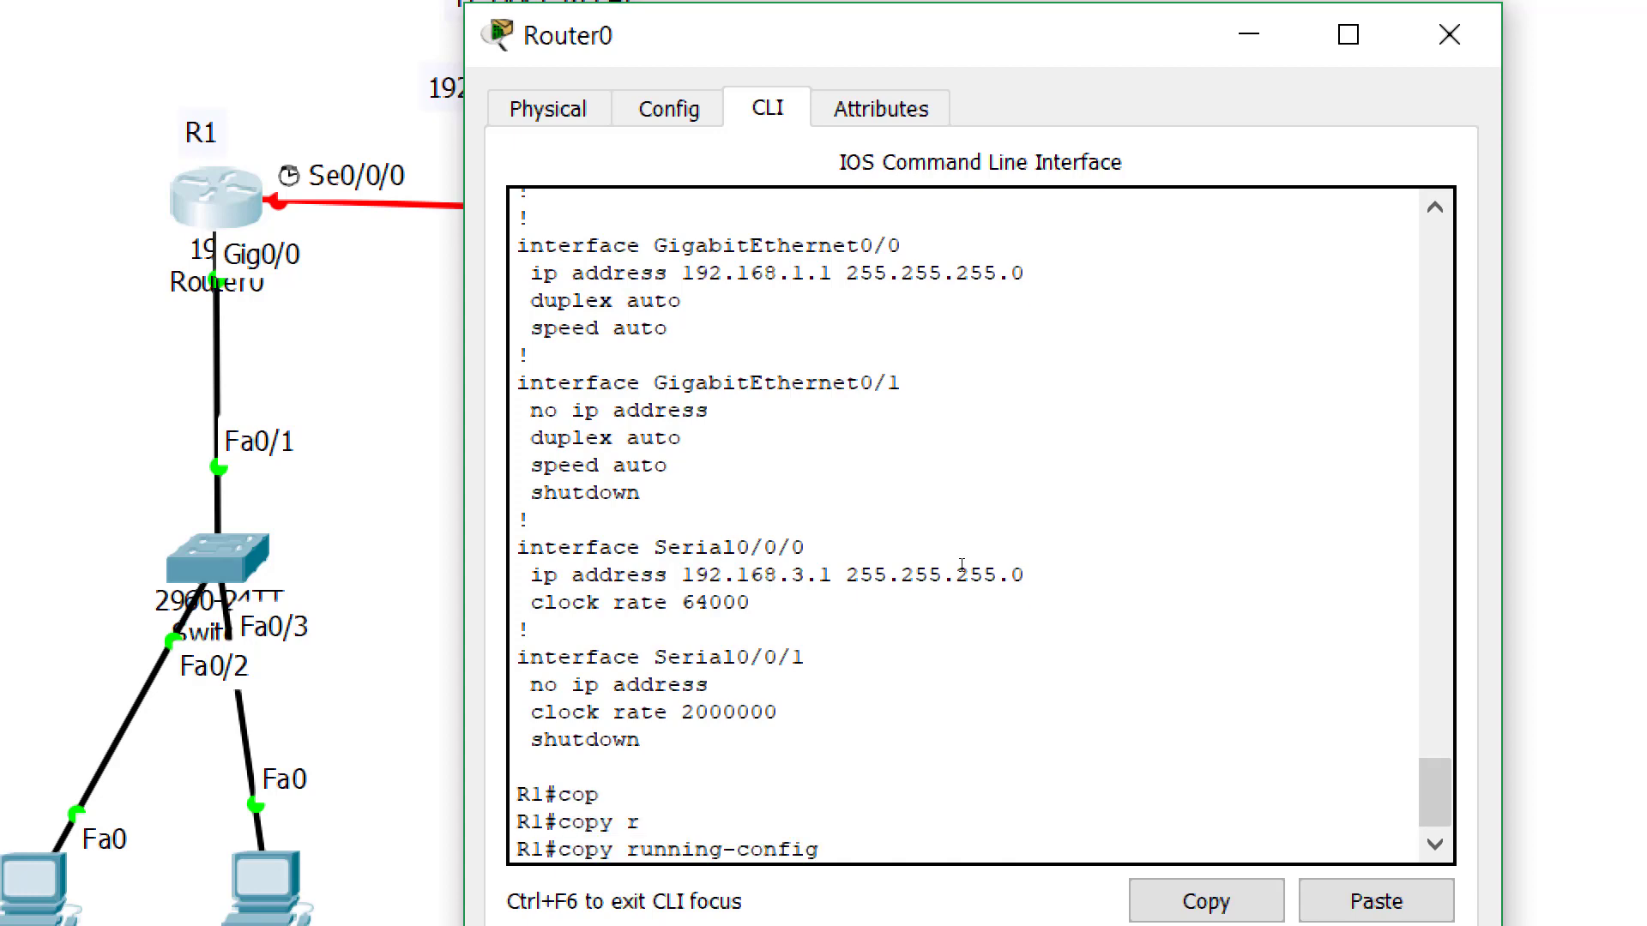
pyautogui.write('s')
pyautogui.press('Tab')
pyautogui.press('Return')
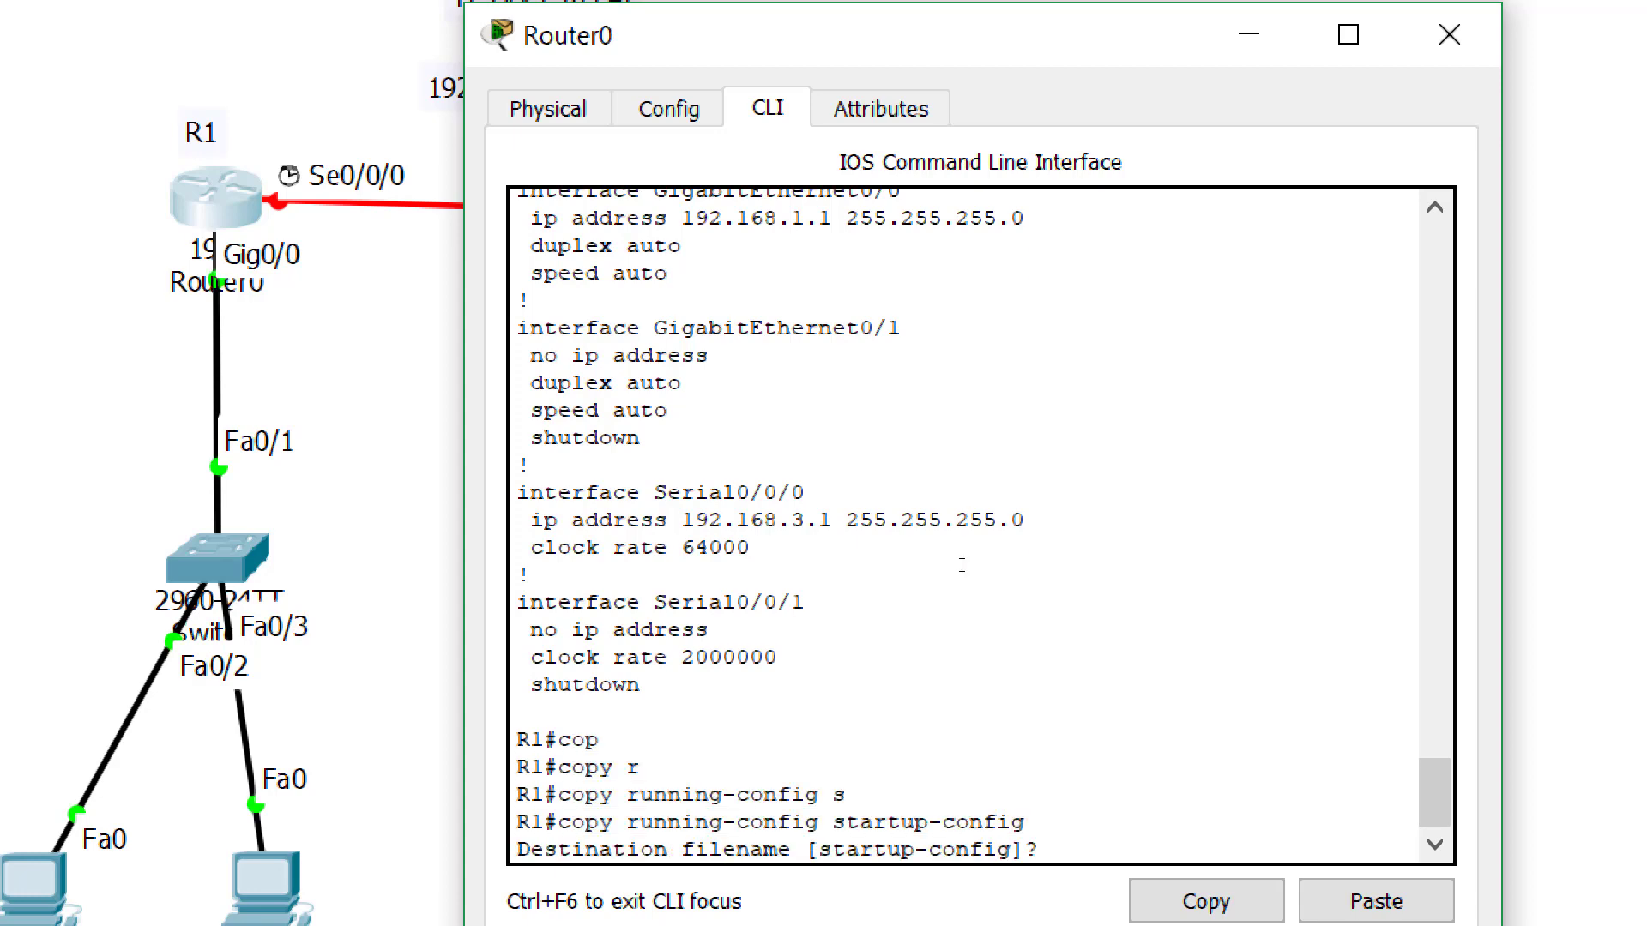
pyautogui.press('Return')
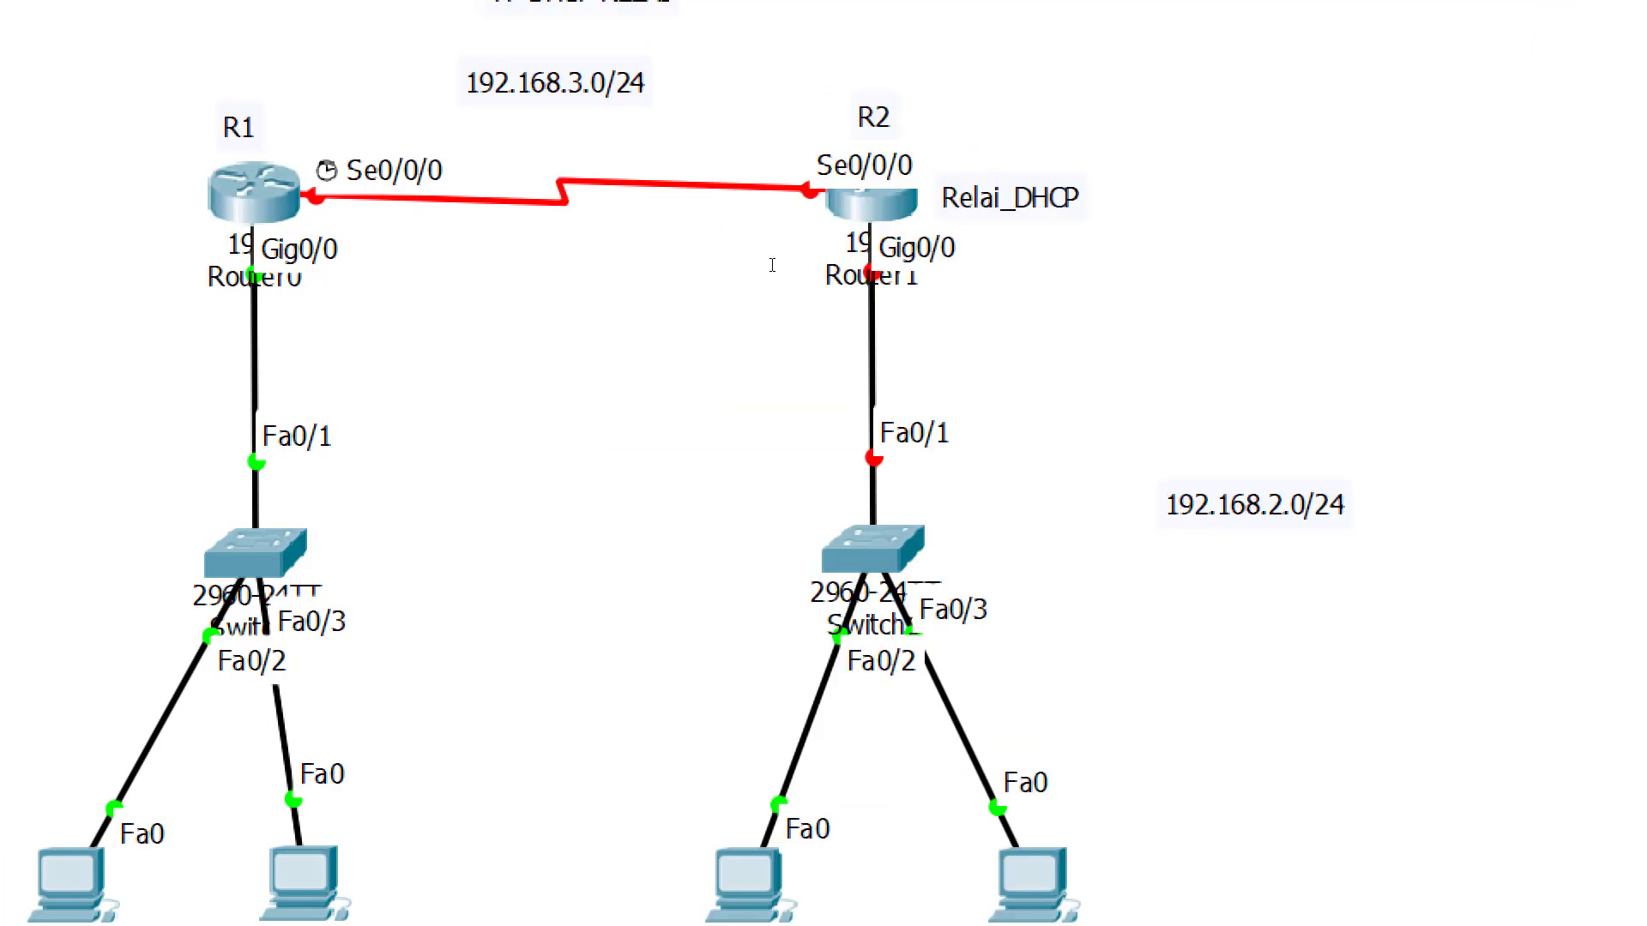
# Open the command line of router R2 and answer no to the initial configuration dialog.
pyautogui.click(871, 204)
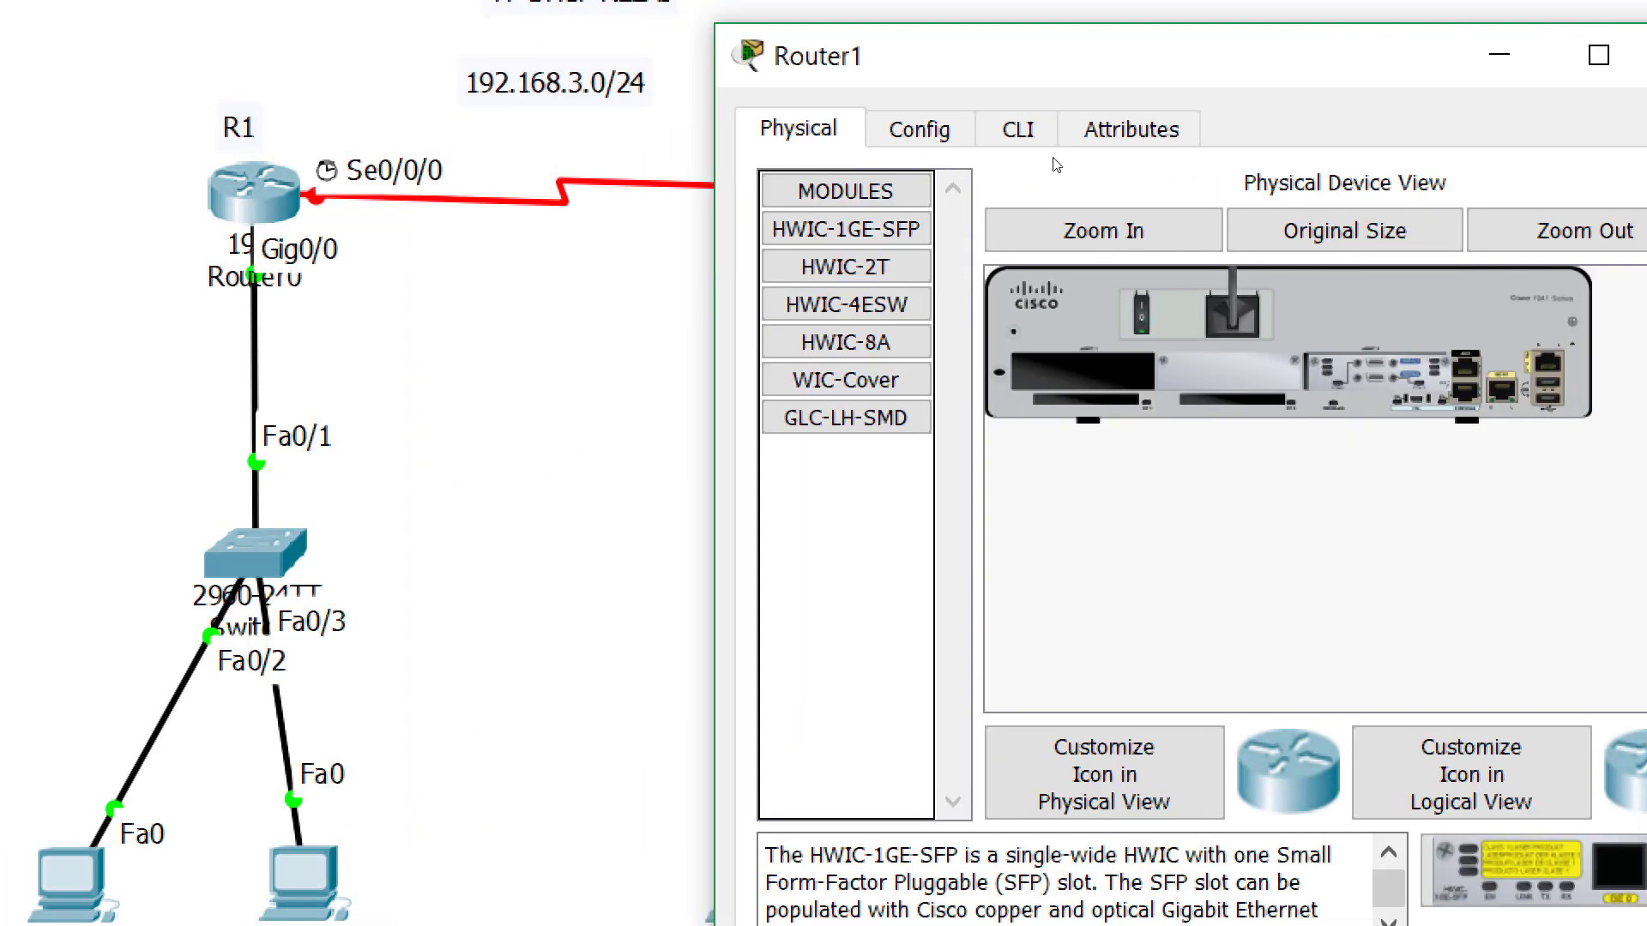
pyautogui.moveTo(1235, 53); pyautogui.dragTo(1492, 44)
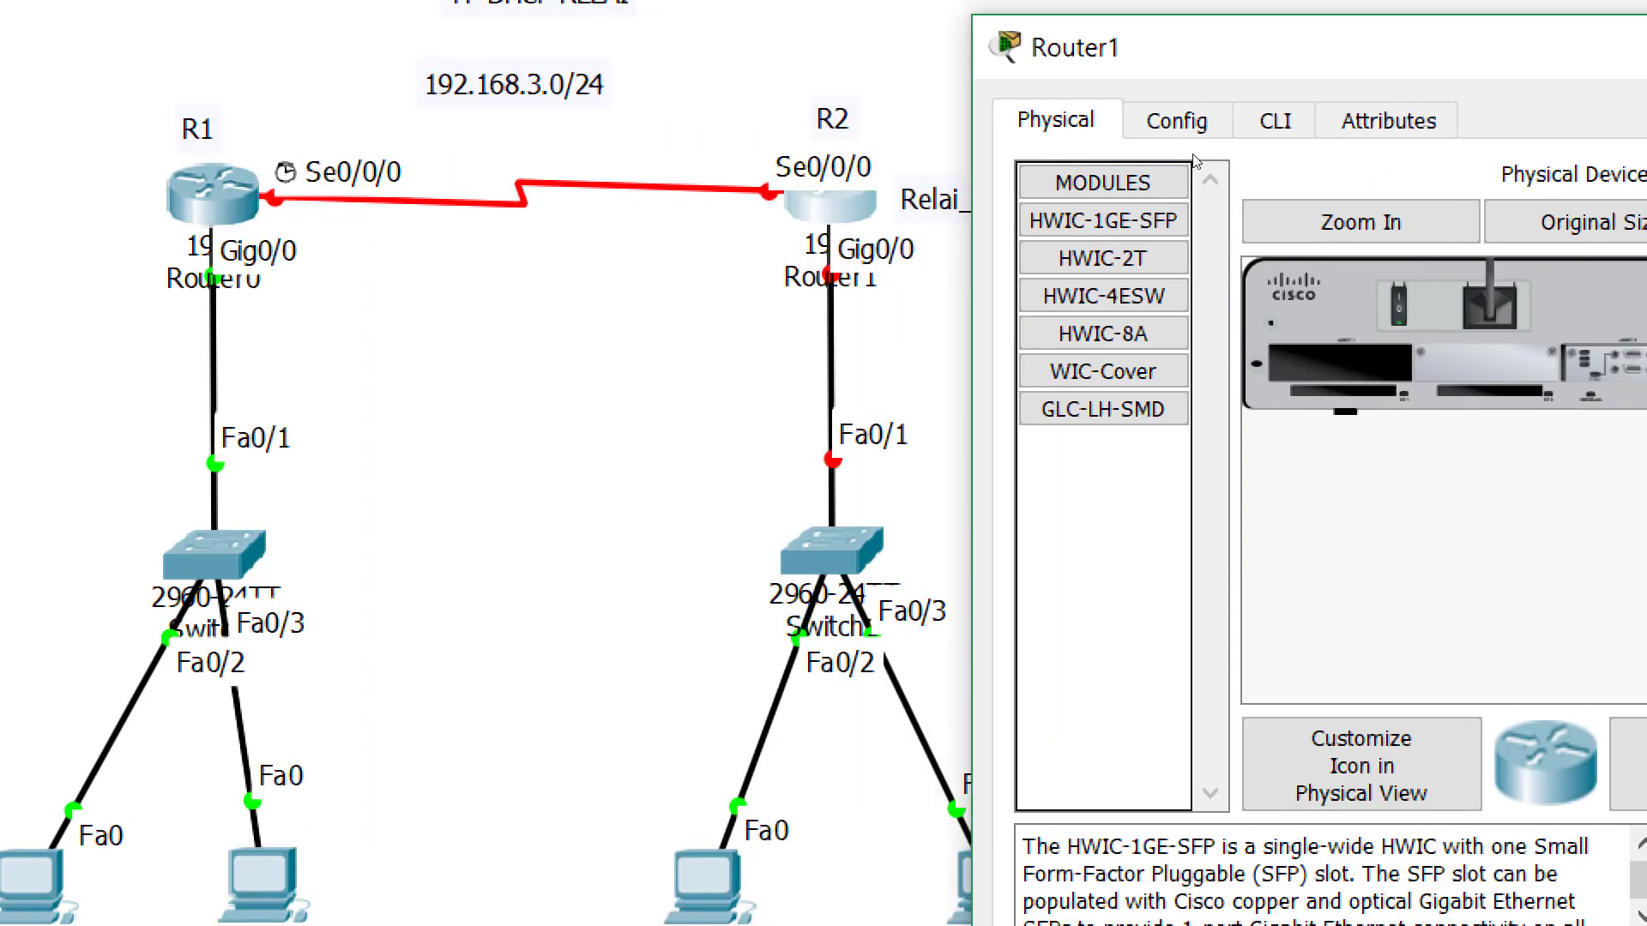
pyautogui.click(1276, 121)
pyautogui.write('no')
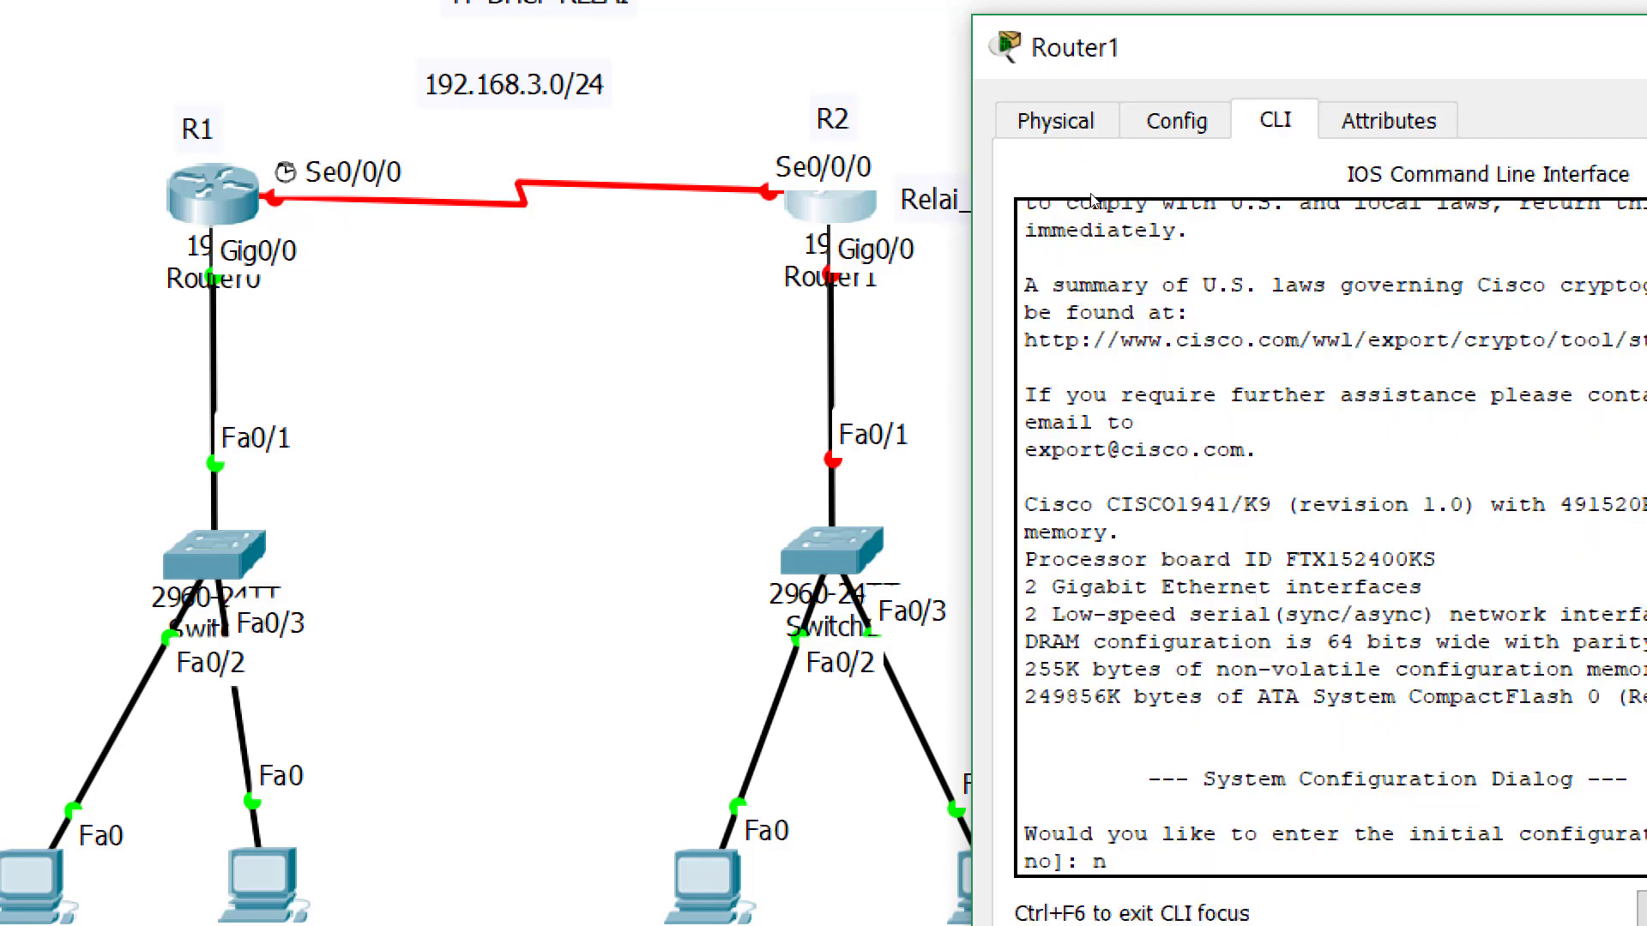
pyautogui.press('Return')
# Enter privileged mode on R2 with enable and start global configuration with configure terminal.
pyautogui.write('en')
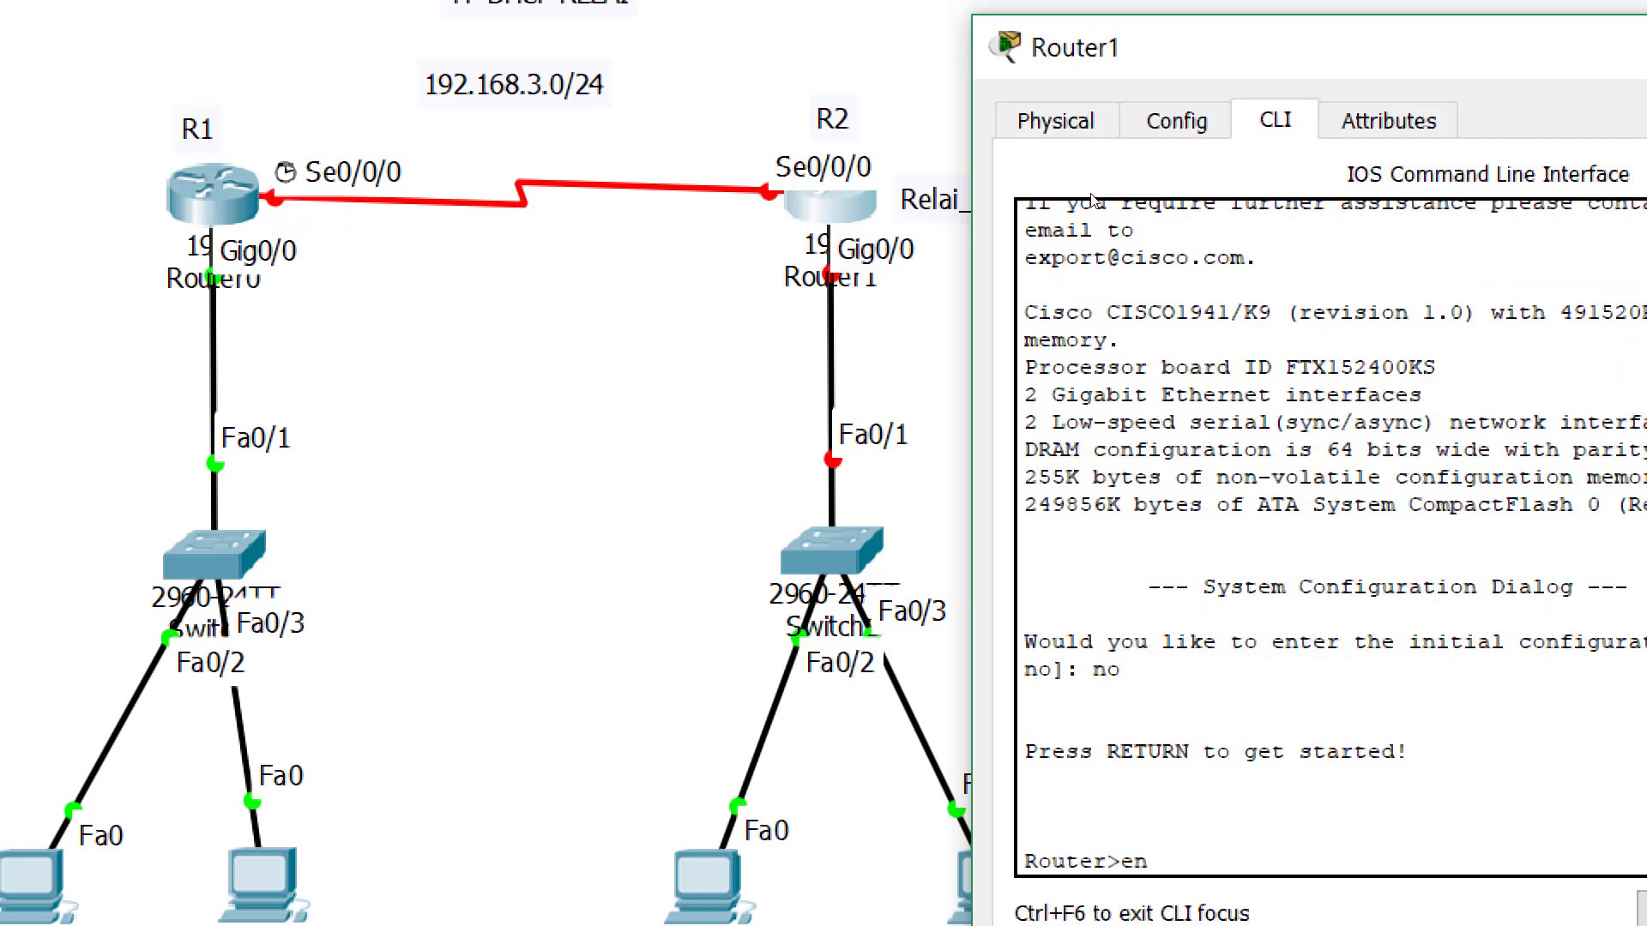
pyautogui.press('Tab')
pyautogui.press('Return')
pyautogui.write('conf')
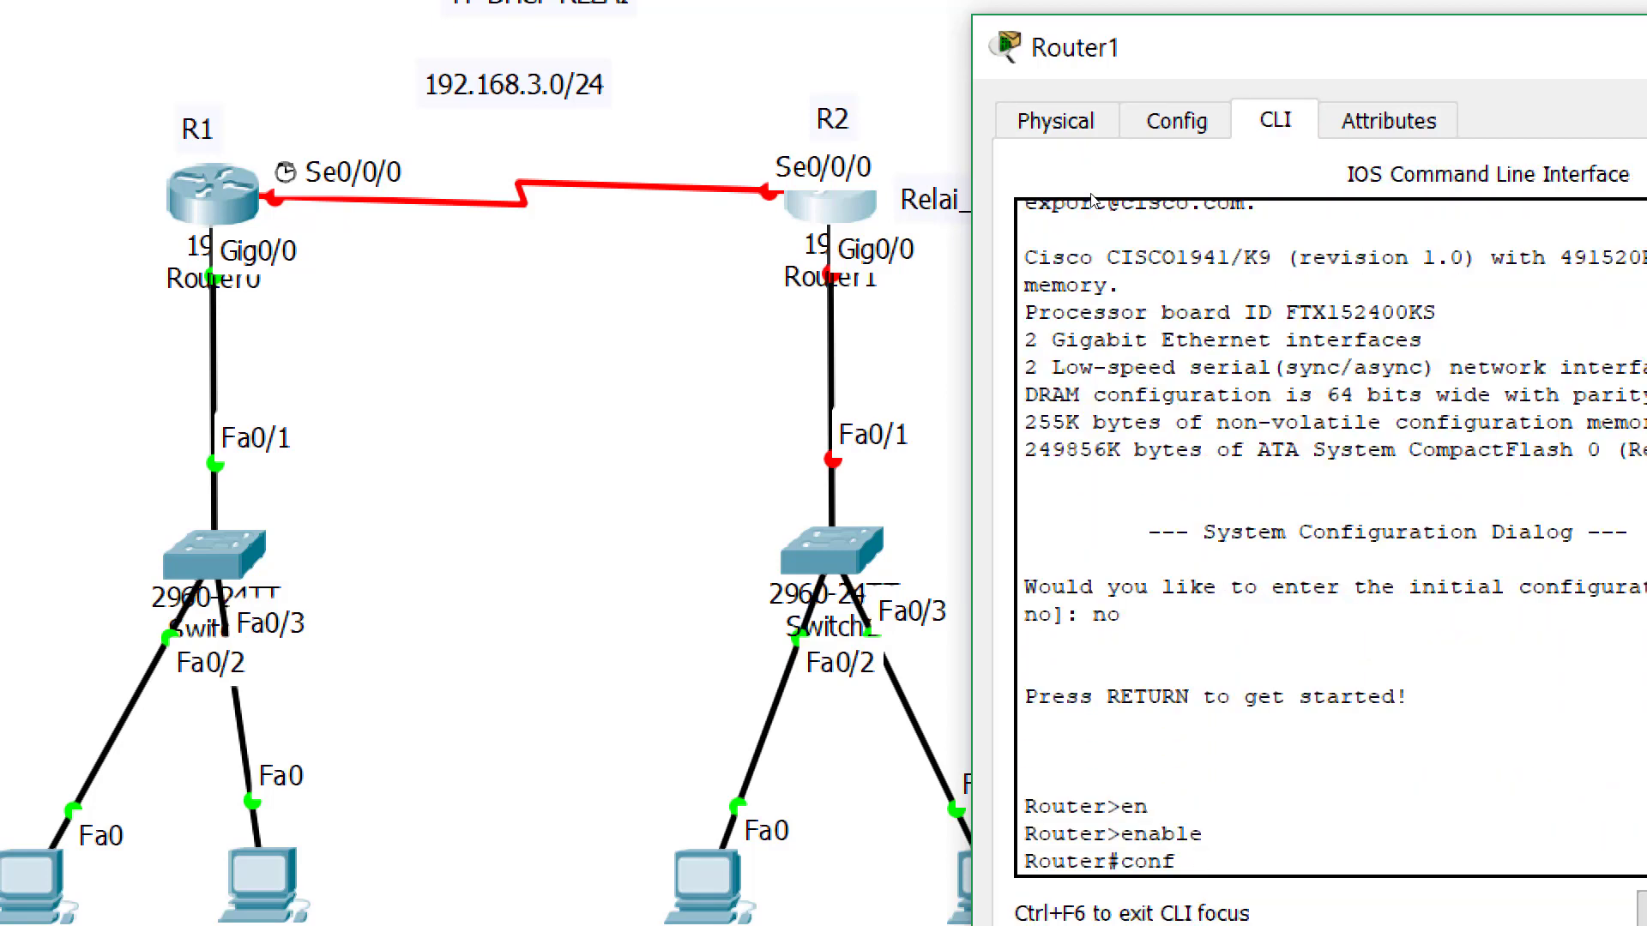
pyautogui.press('Tab')
pyautogui.write('t')
pyautogui.press('Tab')
pyautogui.press('Return')
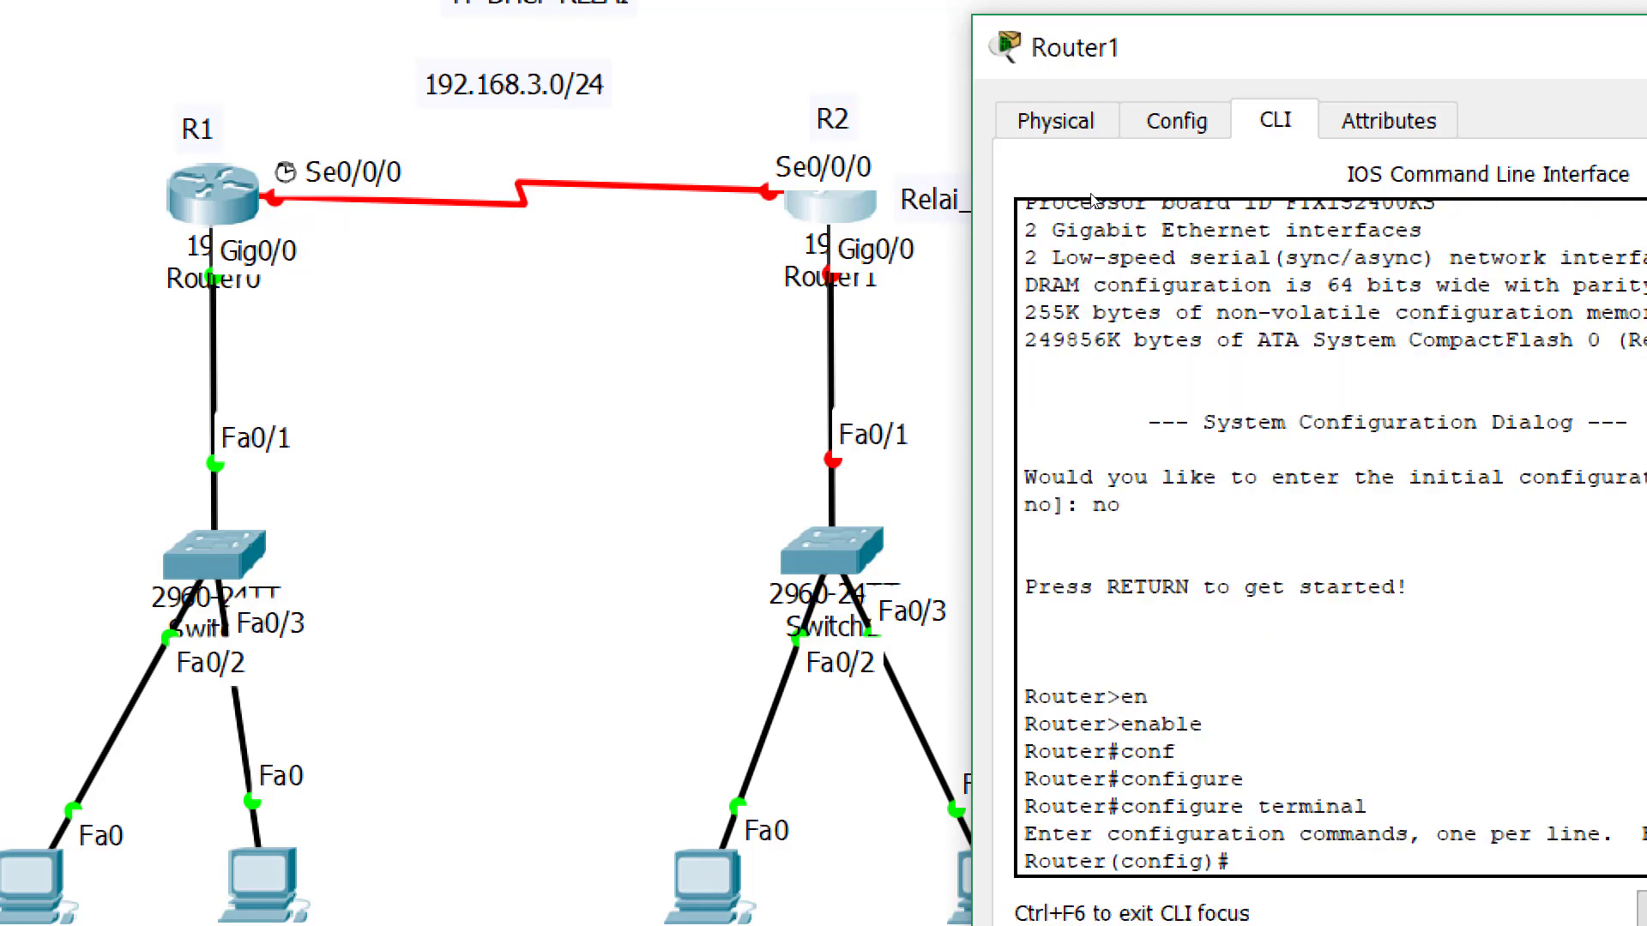
# Set the router's hostname to R2 and disable DNS lookups with no ip domain-lookup.
pyautogui.write('hos')
pyautogui.press('Tab')
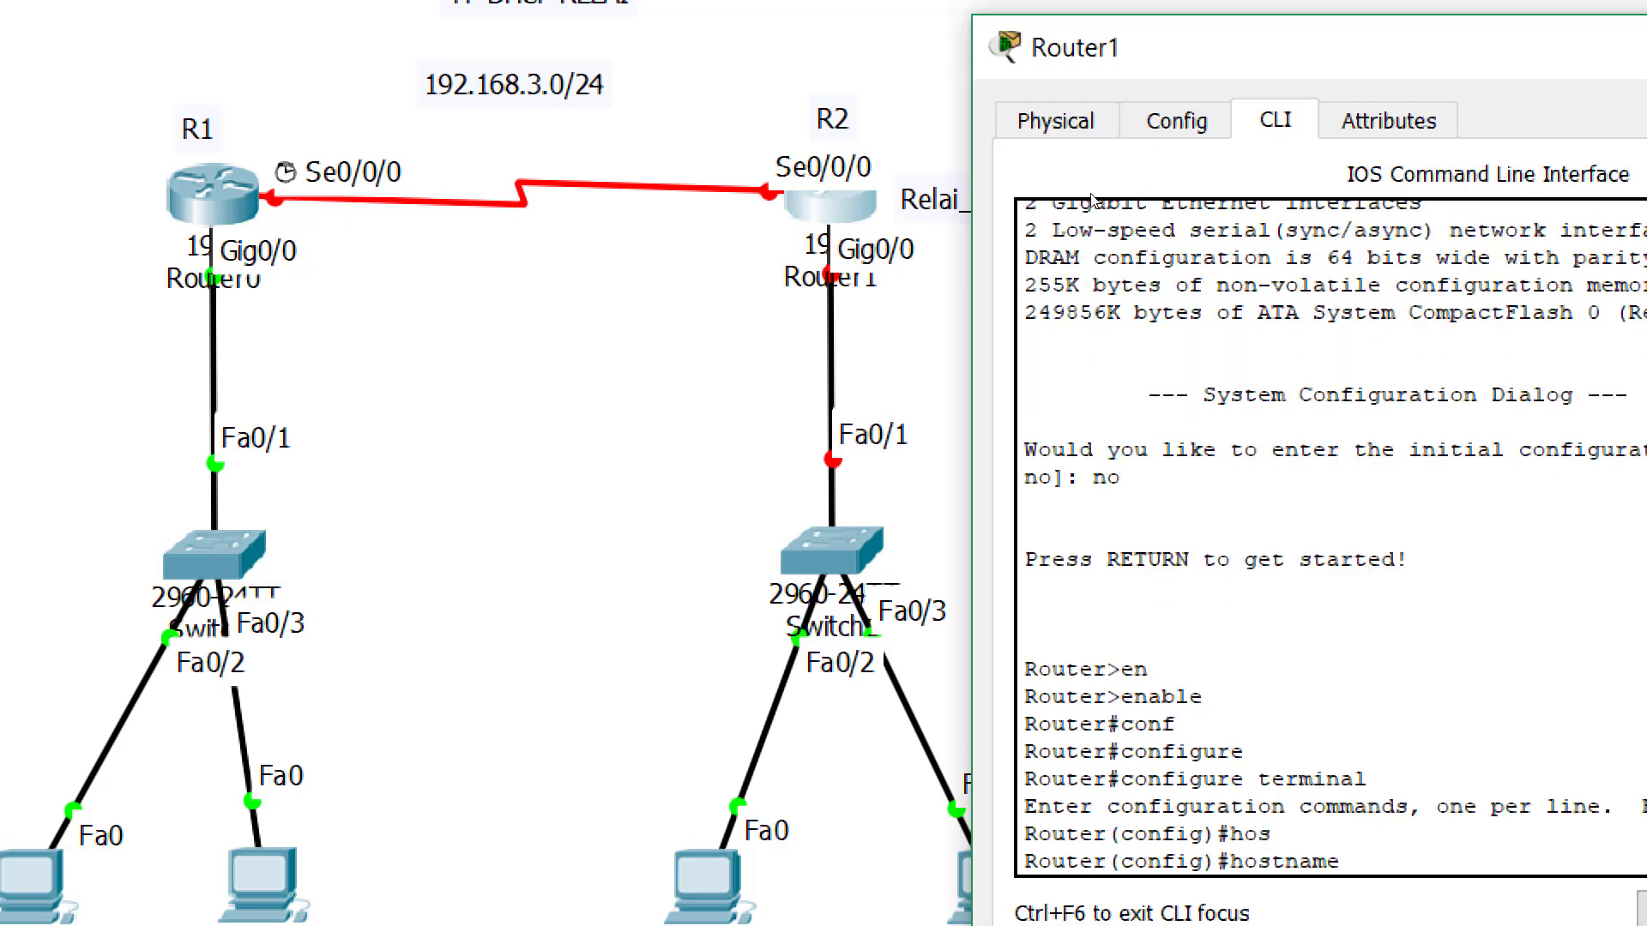
pyautogui.write('R2')
pyautogui.press('Return')
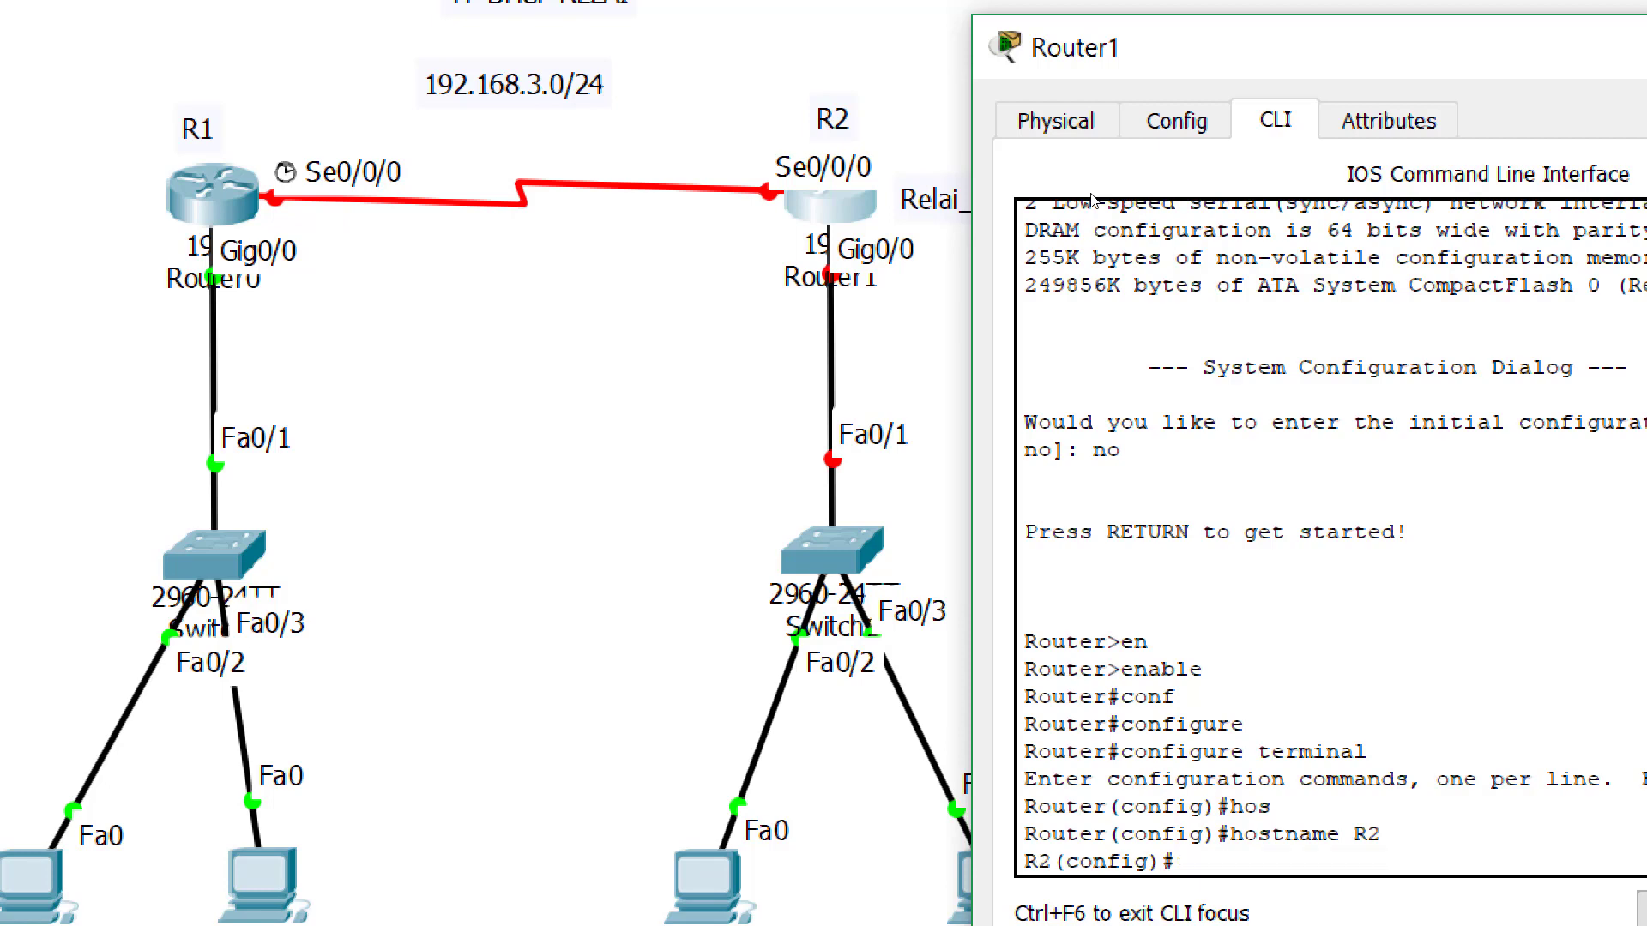
pyautogui.write('no ip domain-loo')
pyautogui.press('Tab')
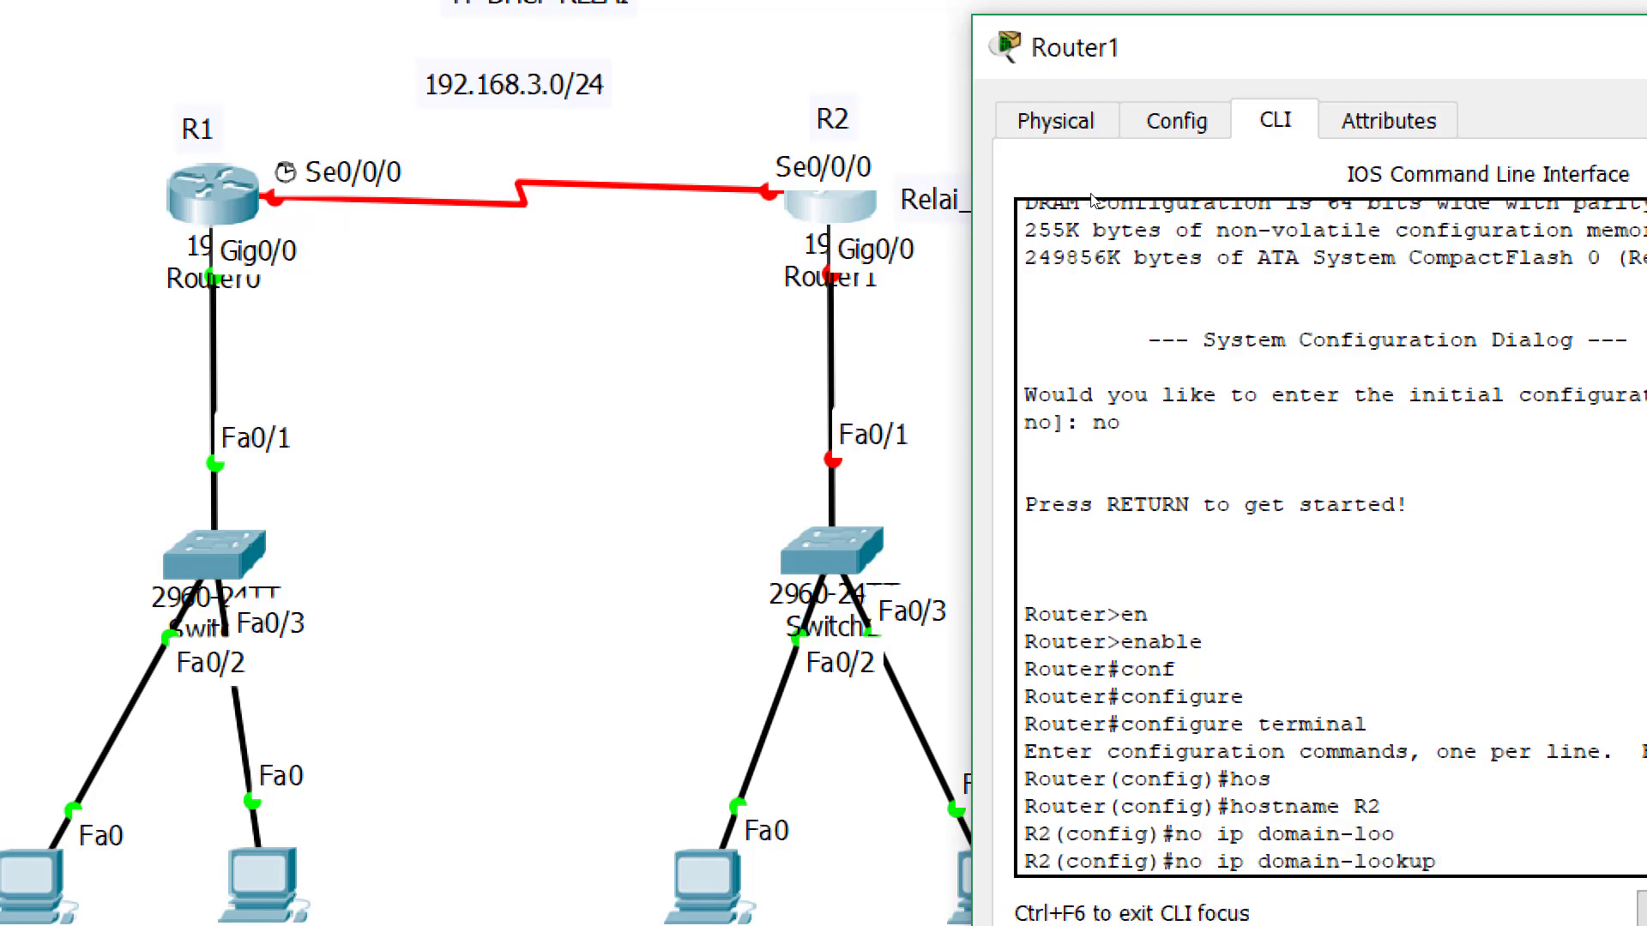
pyautogui.press('Return')
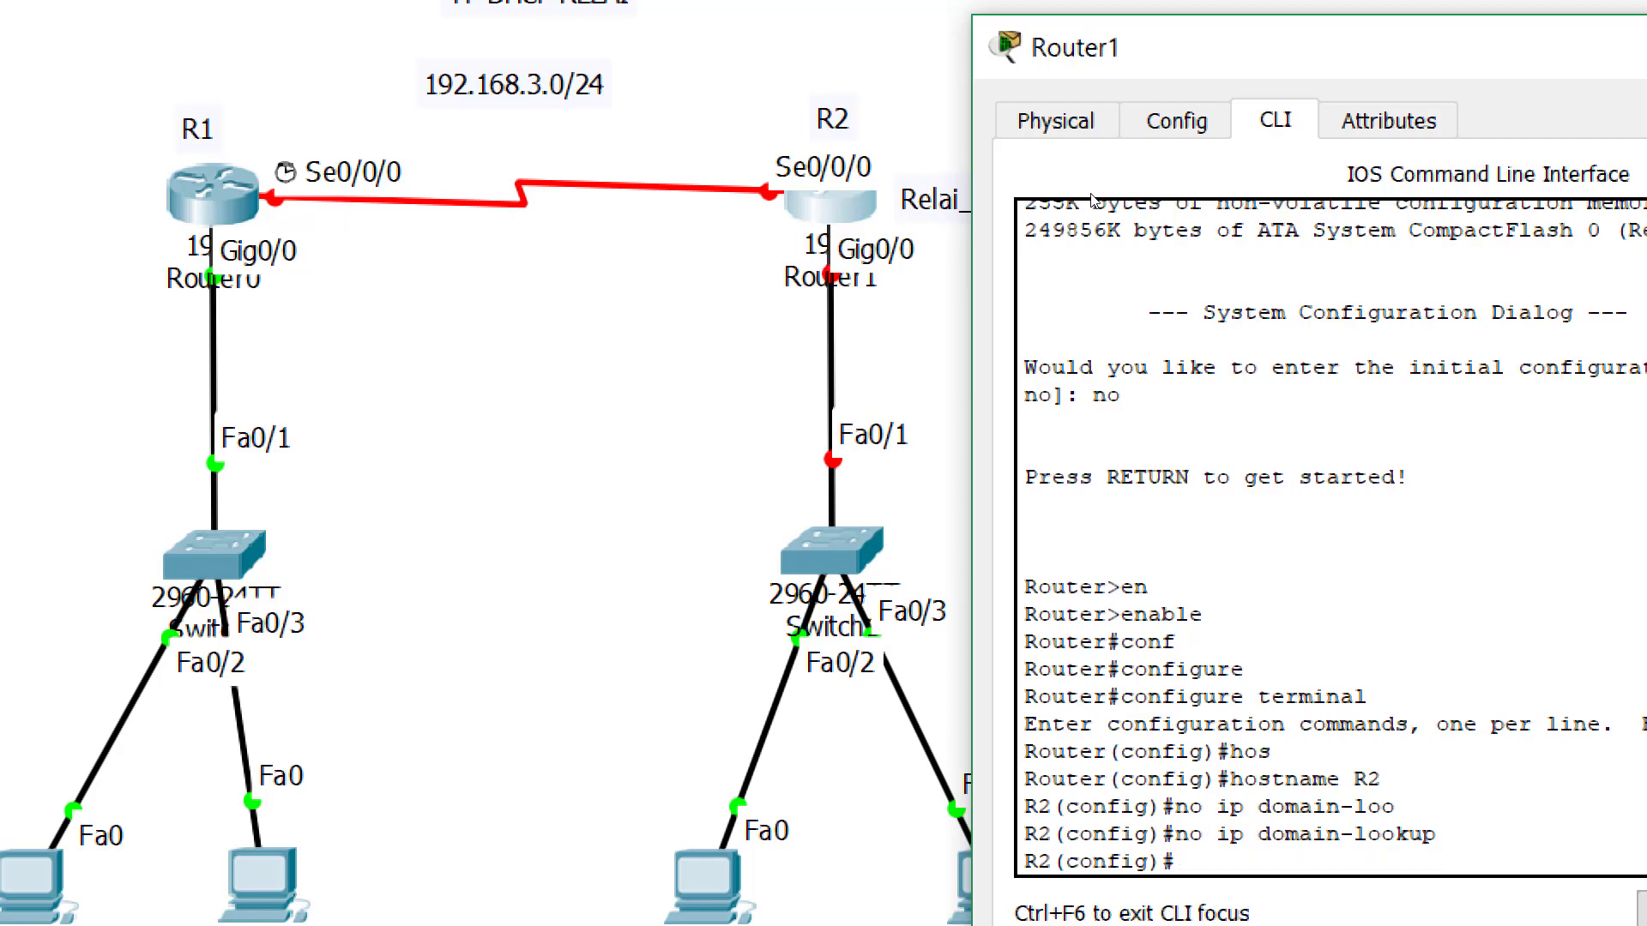
# Enter the configuration of interface gigabitEthernet 0/0 on R2 and enable it with no shutdown.
pyautogui.write('in')
pyautogui.press('Tab')
pyautogui.write('g')
pyautogui.press('Tab')
pyautogui.write('0')
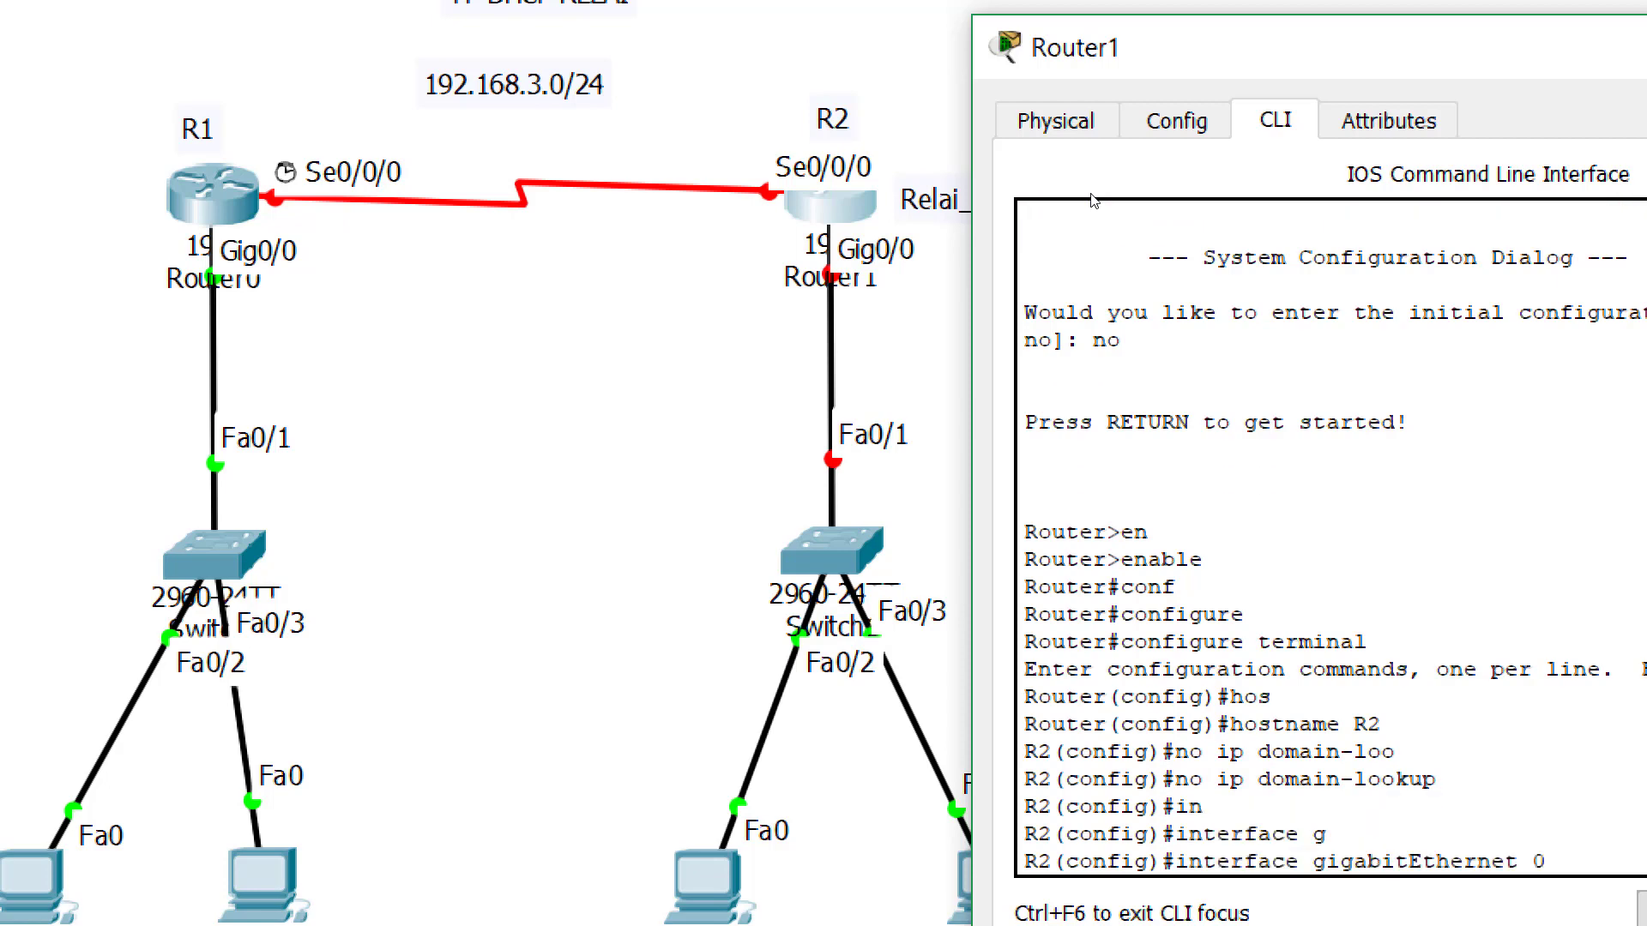
pyautogui.write('/0')
pyautogui.press('Return')
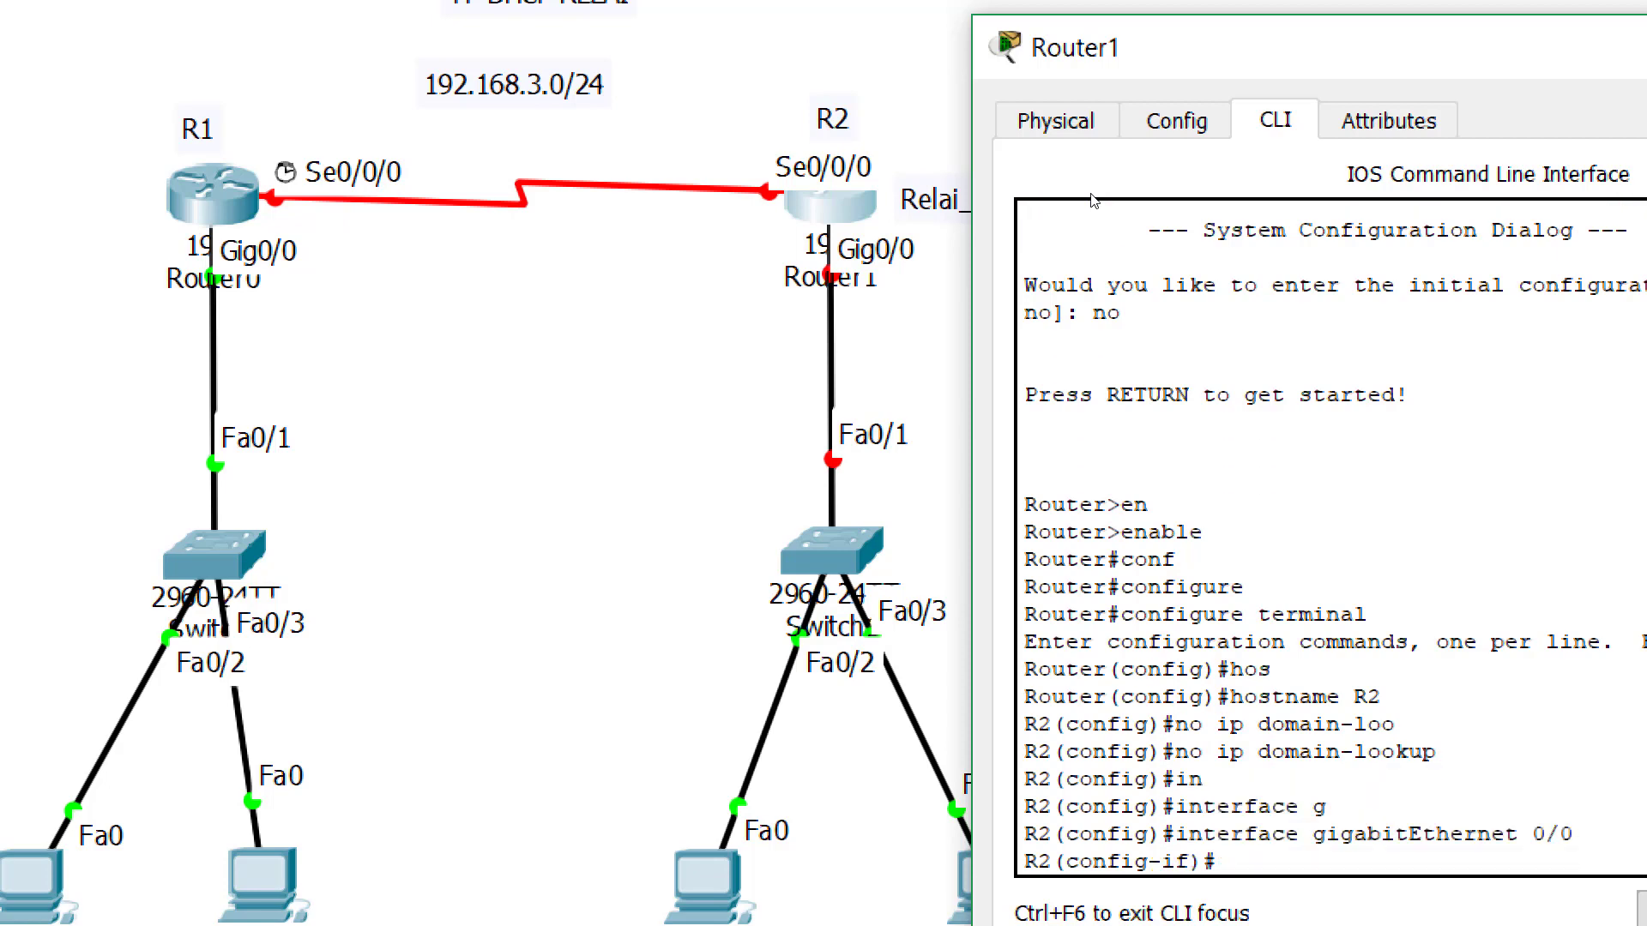
pyautogui.write('no sh')
pyautogui.press('Tab')
pyautogui.press('Return')
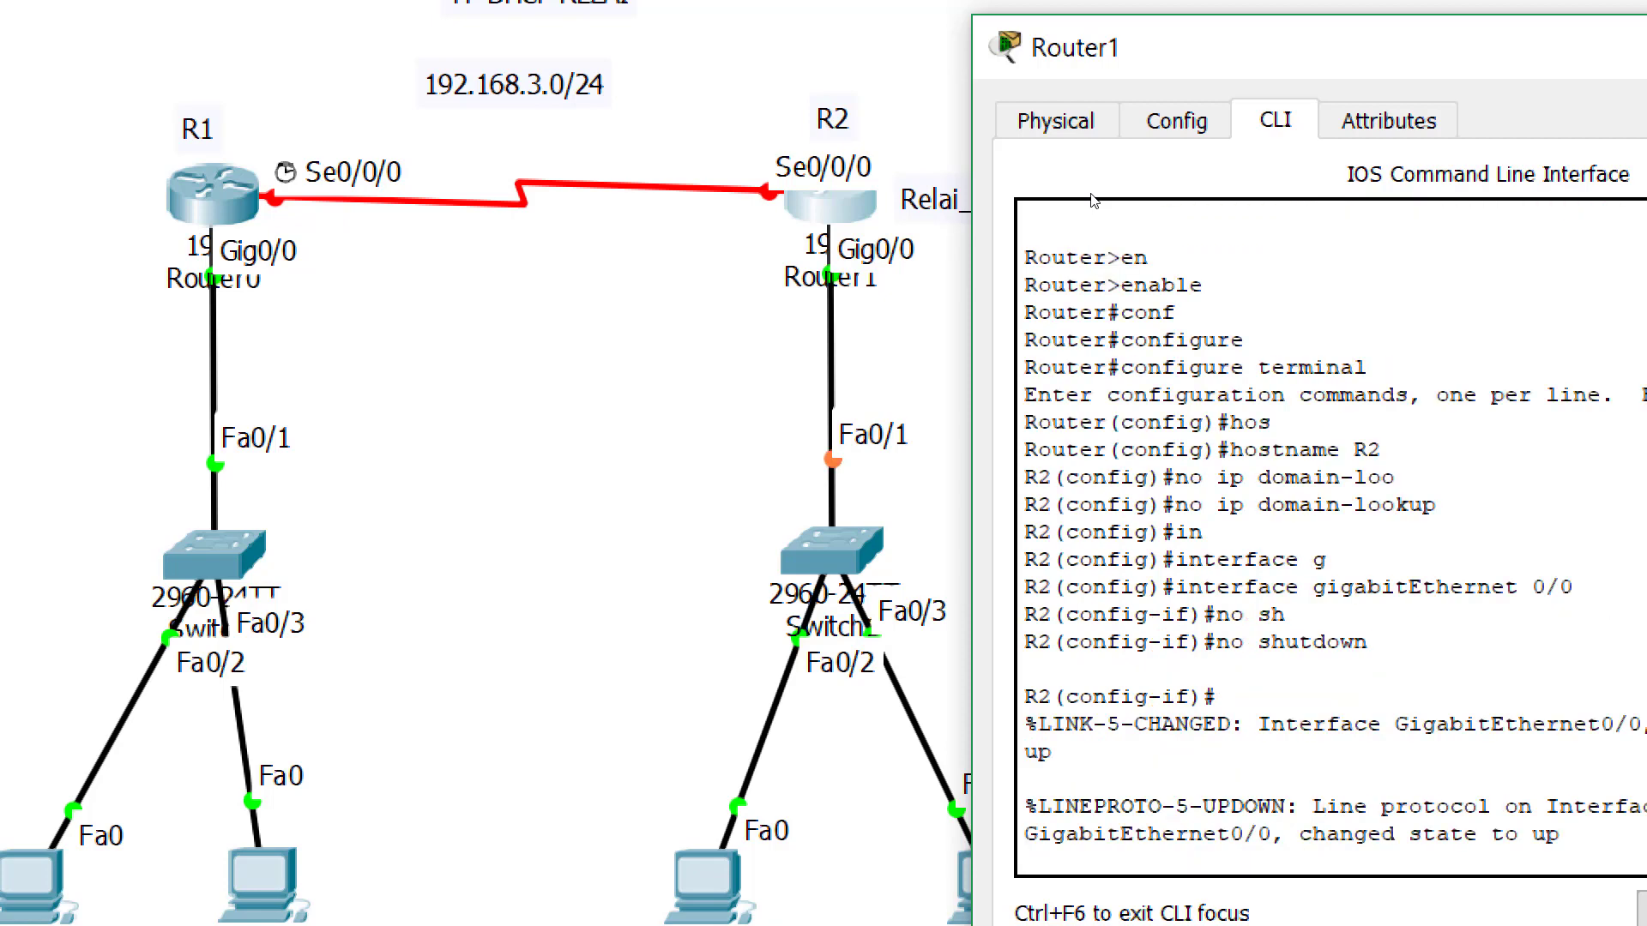
pyautogui.press('Return')
# Assign IP address 192.168.2.1 with mask 255.255.255.0 to R2's gigabitEthernet 0/0 interface.
pyautogui.write('ip add')
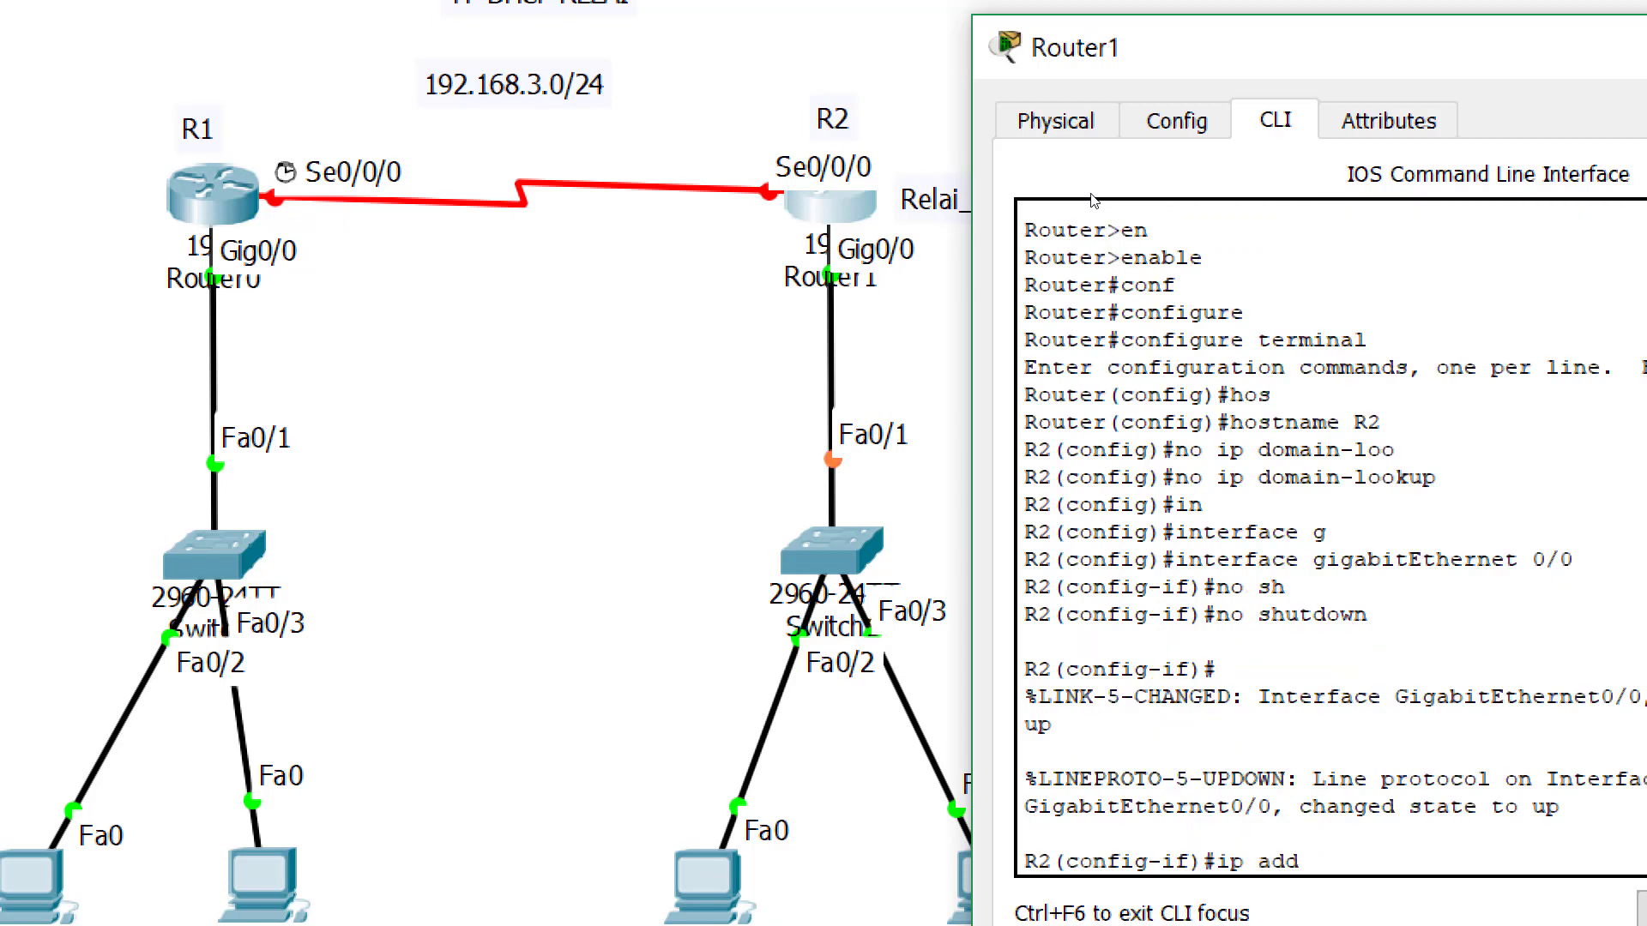
pyautogui.press('Tab')
pyautogui.write('192.168')
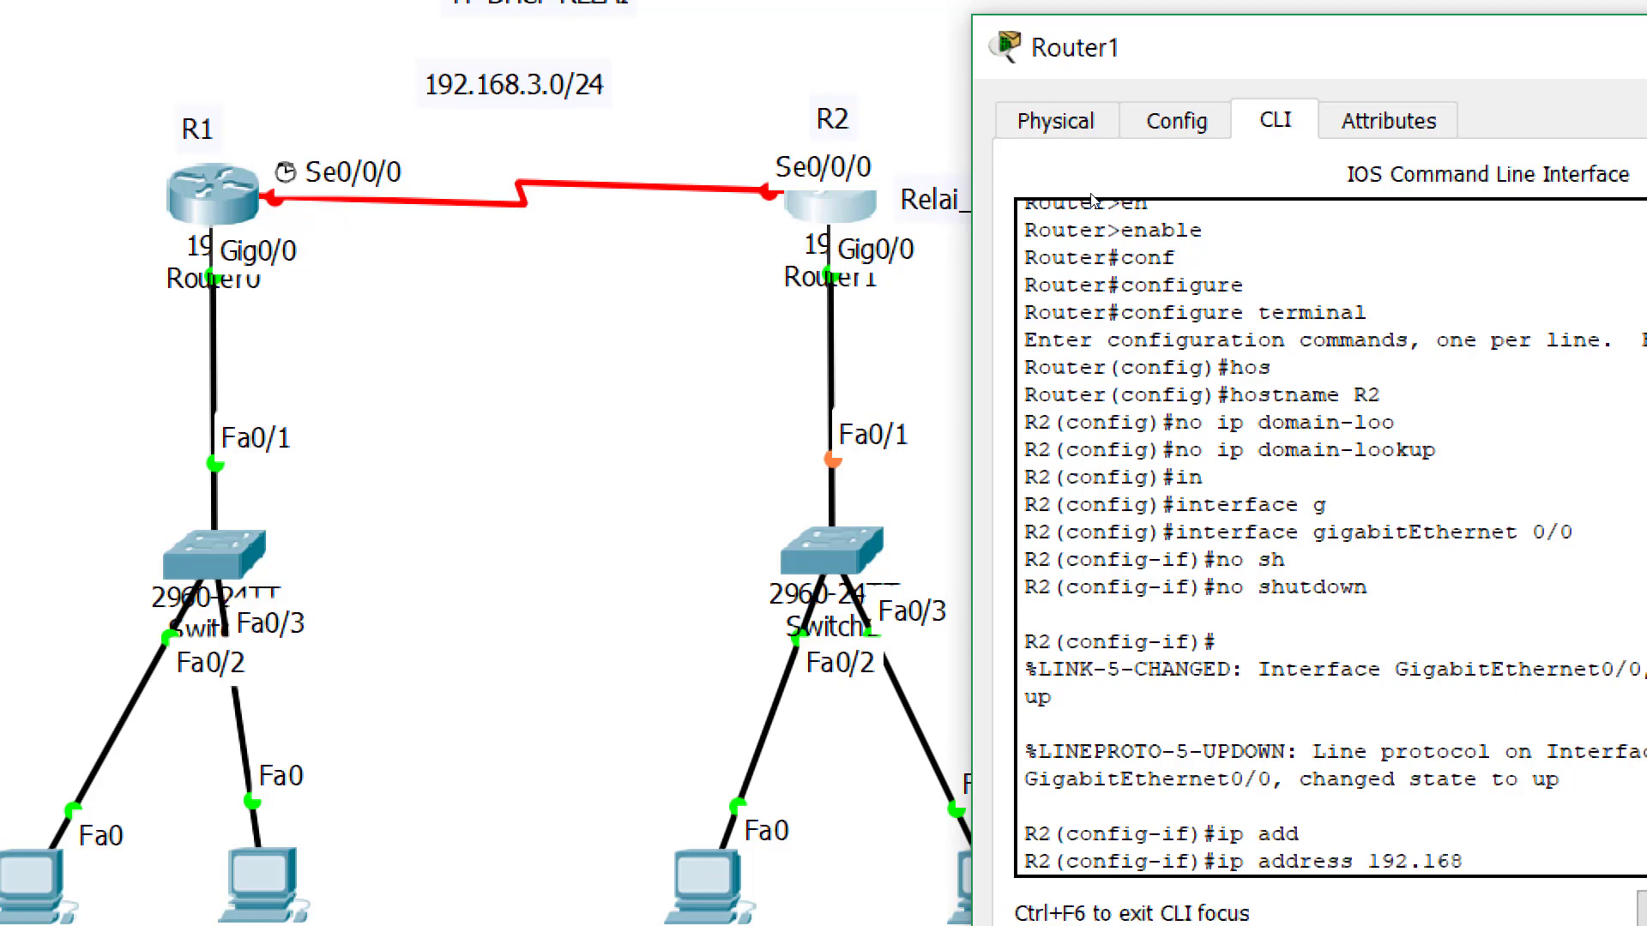
pyautogui.write('.2.1 255.255')
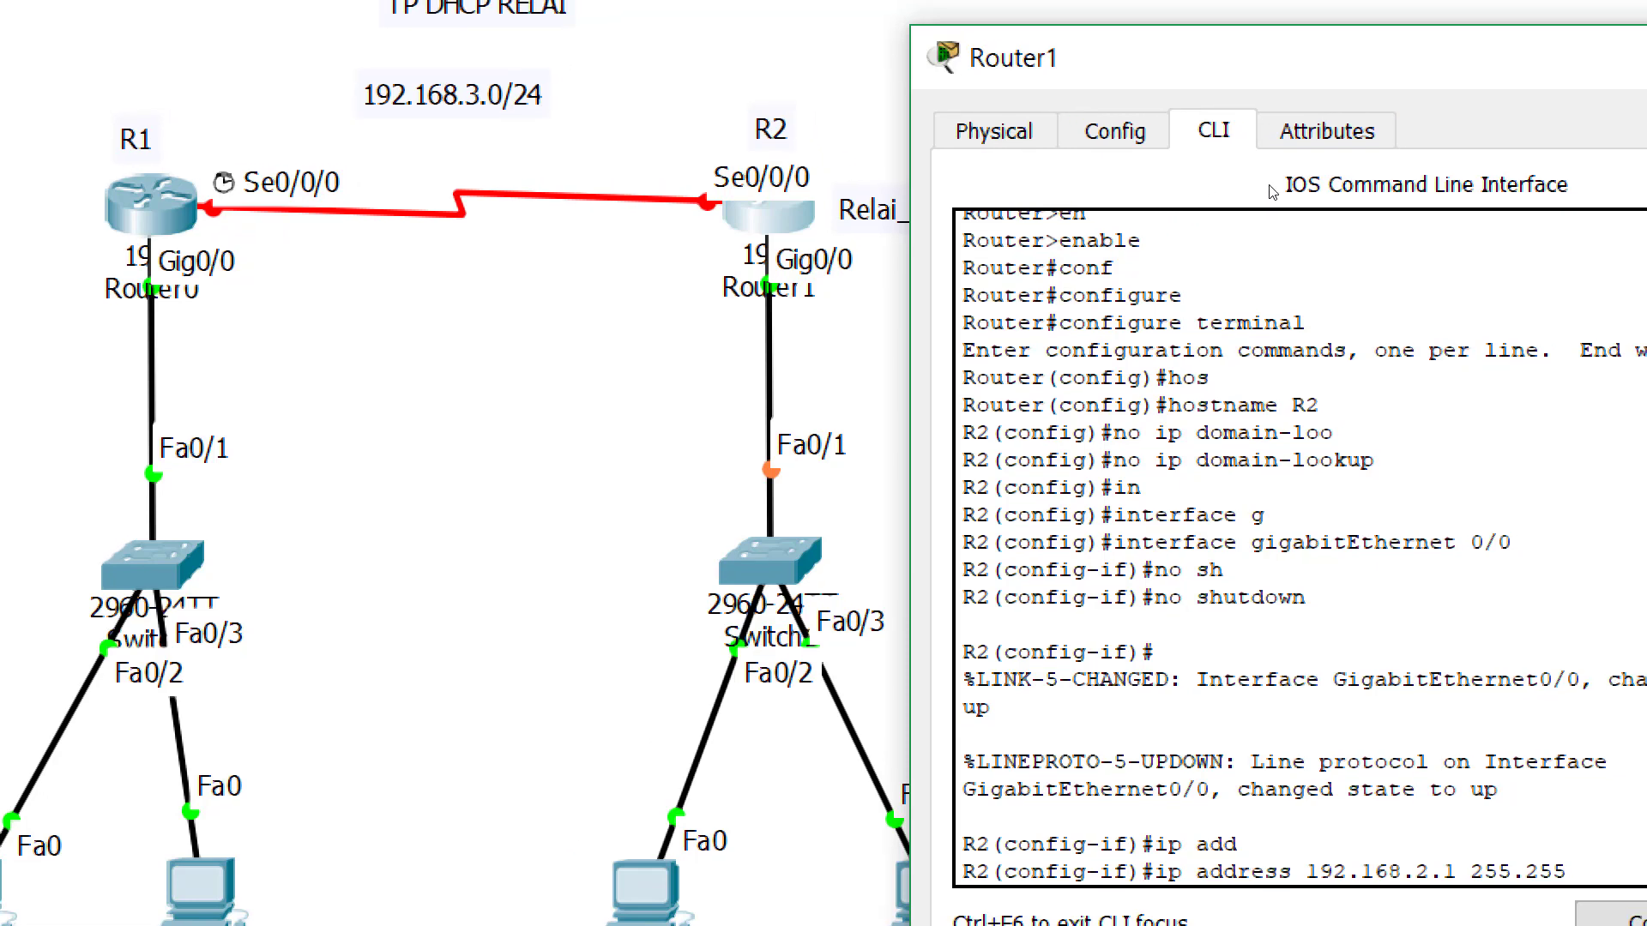
pyautogui.write('.255.0')
pyautogui.press('Return')
# Switch to the configuration of interface serial 0/0/0 on R2 and enable it with no shutdown.
pyautogui.write('exi')
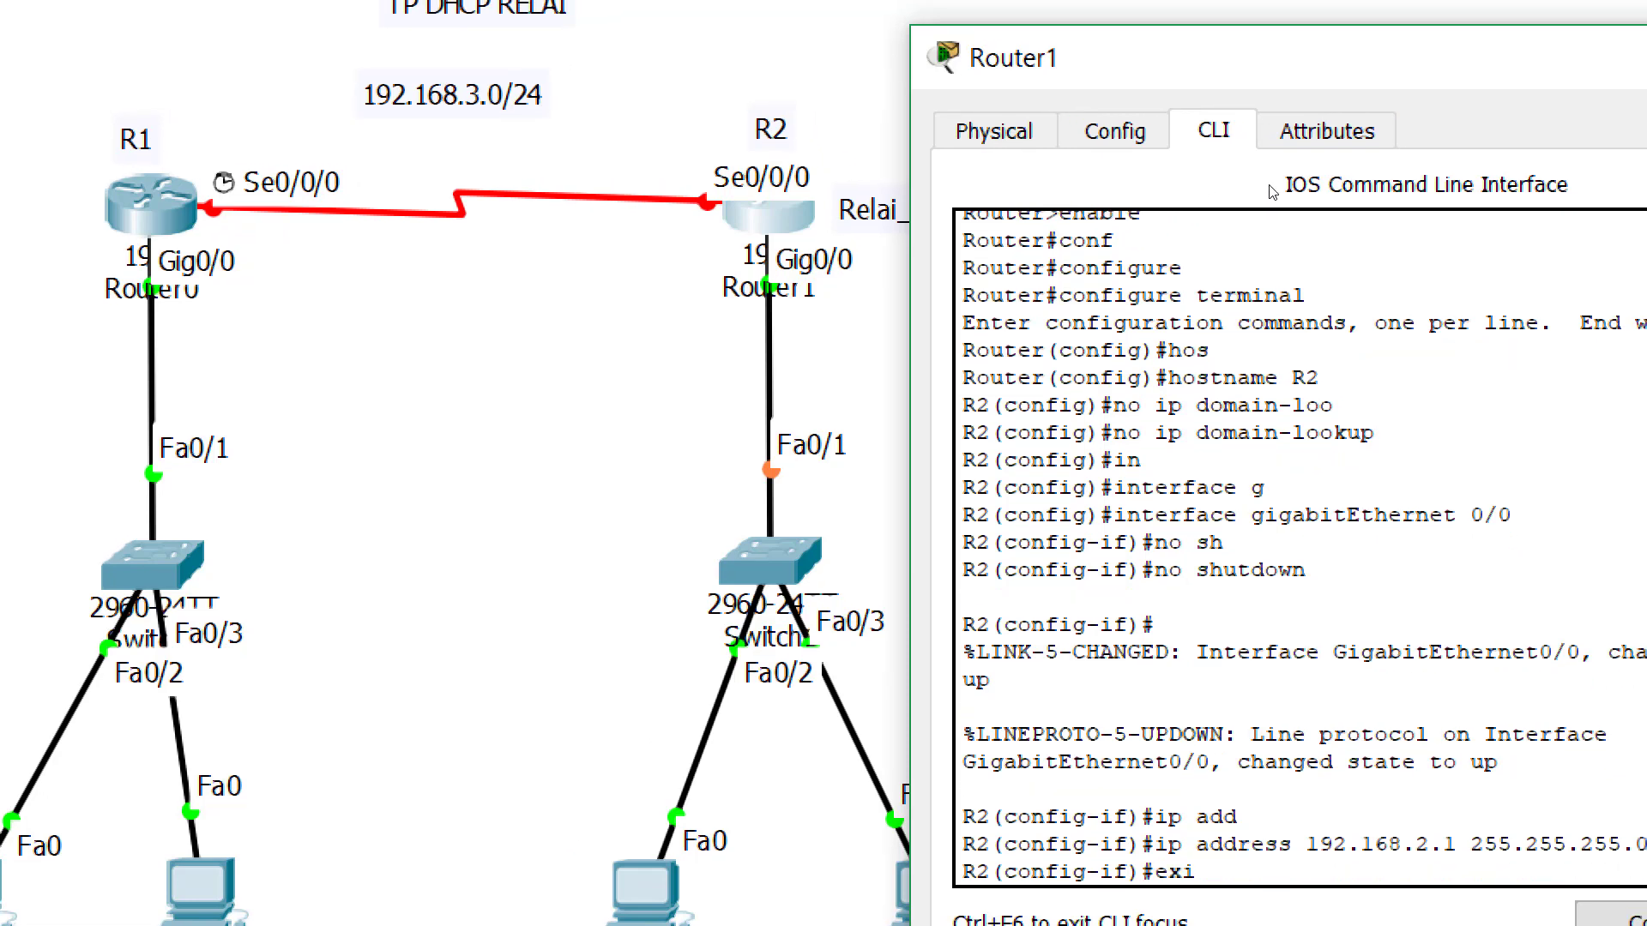
pyautogui.write('t')
pyautogui.press('Return')
pyautogui.write('in')
pyautogui.press('Tab')
pyautogui.write('s')
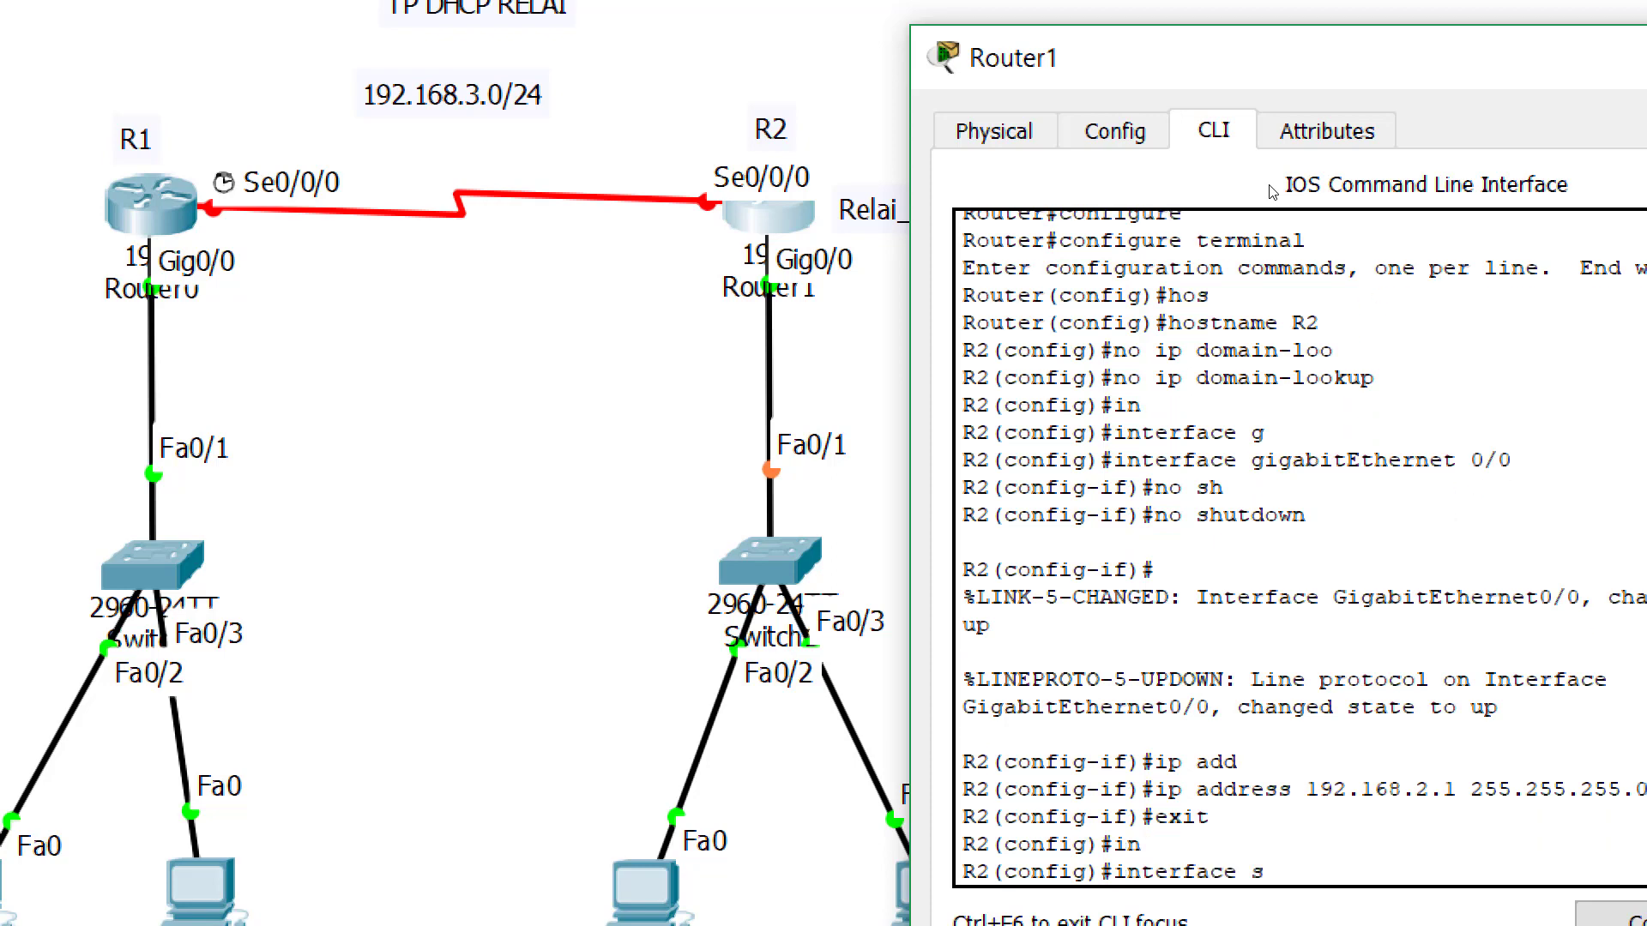
pyautogui.press('Tab')
pyautogui.write('0/0/0')
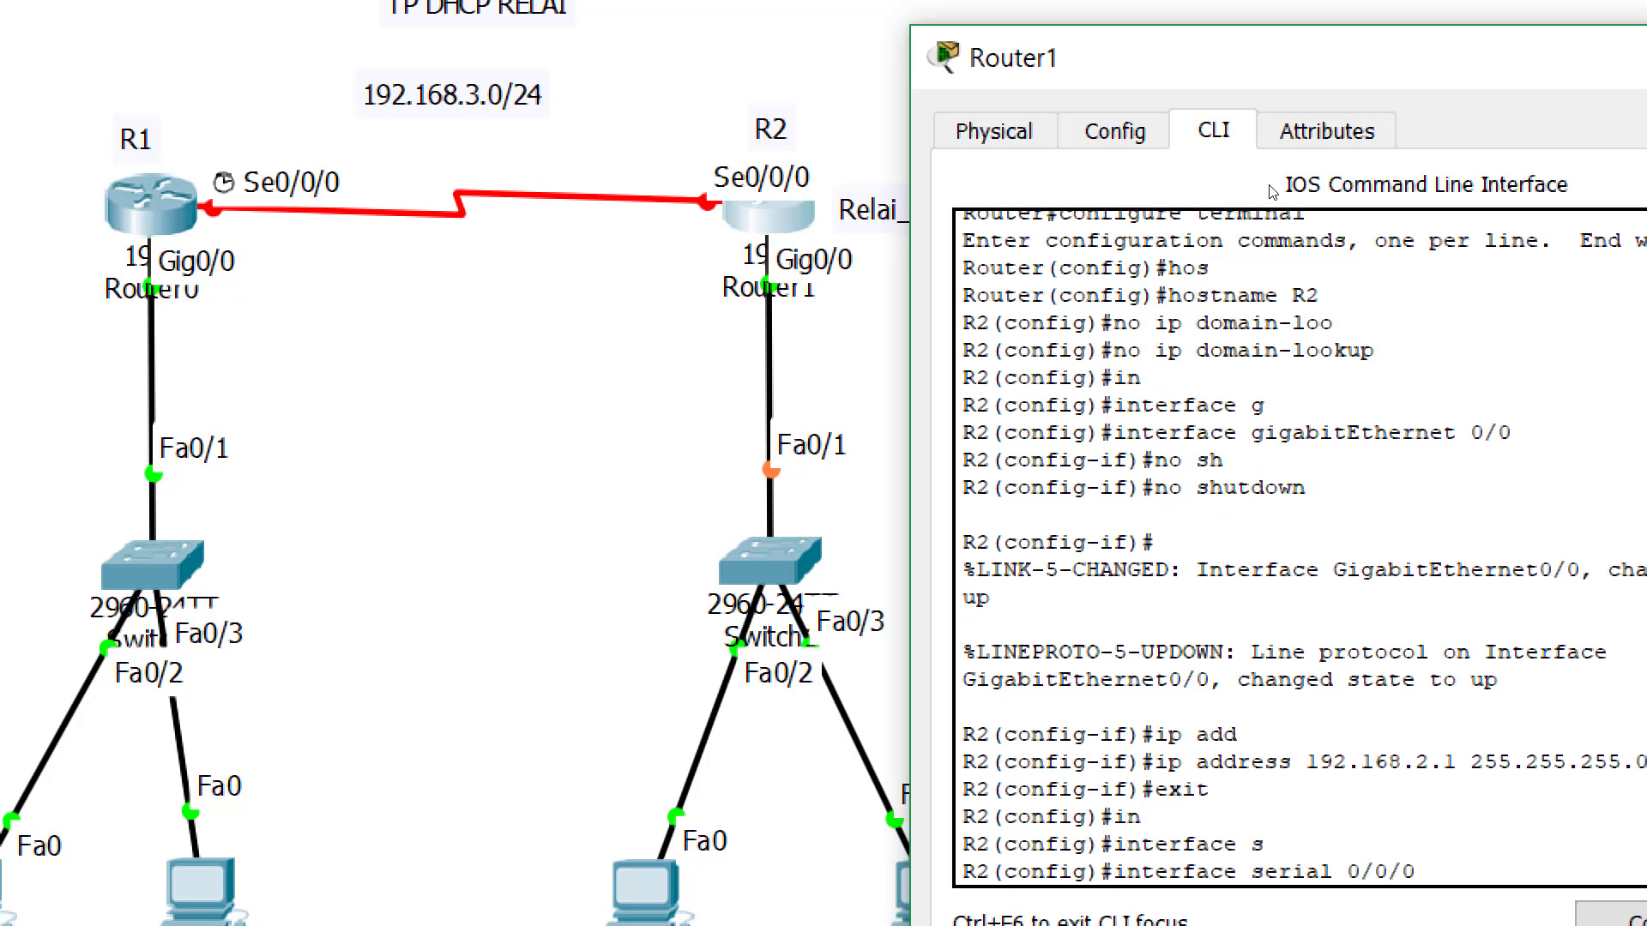
pyautogui.press('Return')
pyautogui.write('no sh')
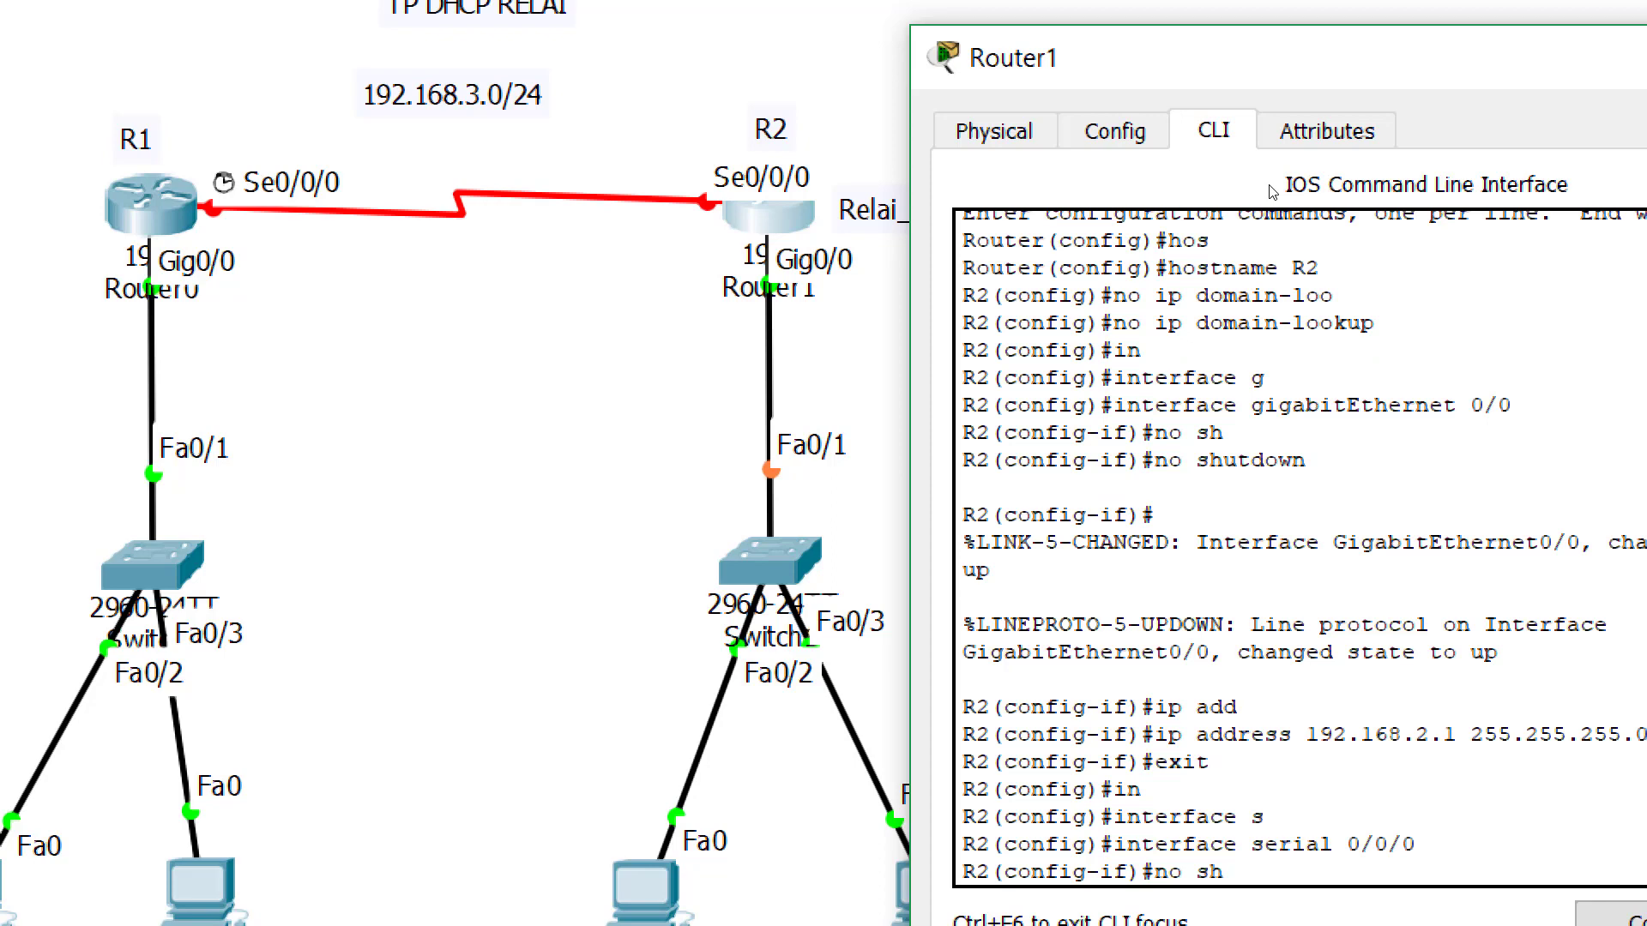
pyautogui.press('Tab')
pyautogui.press('Return')
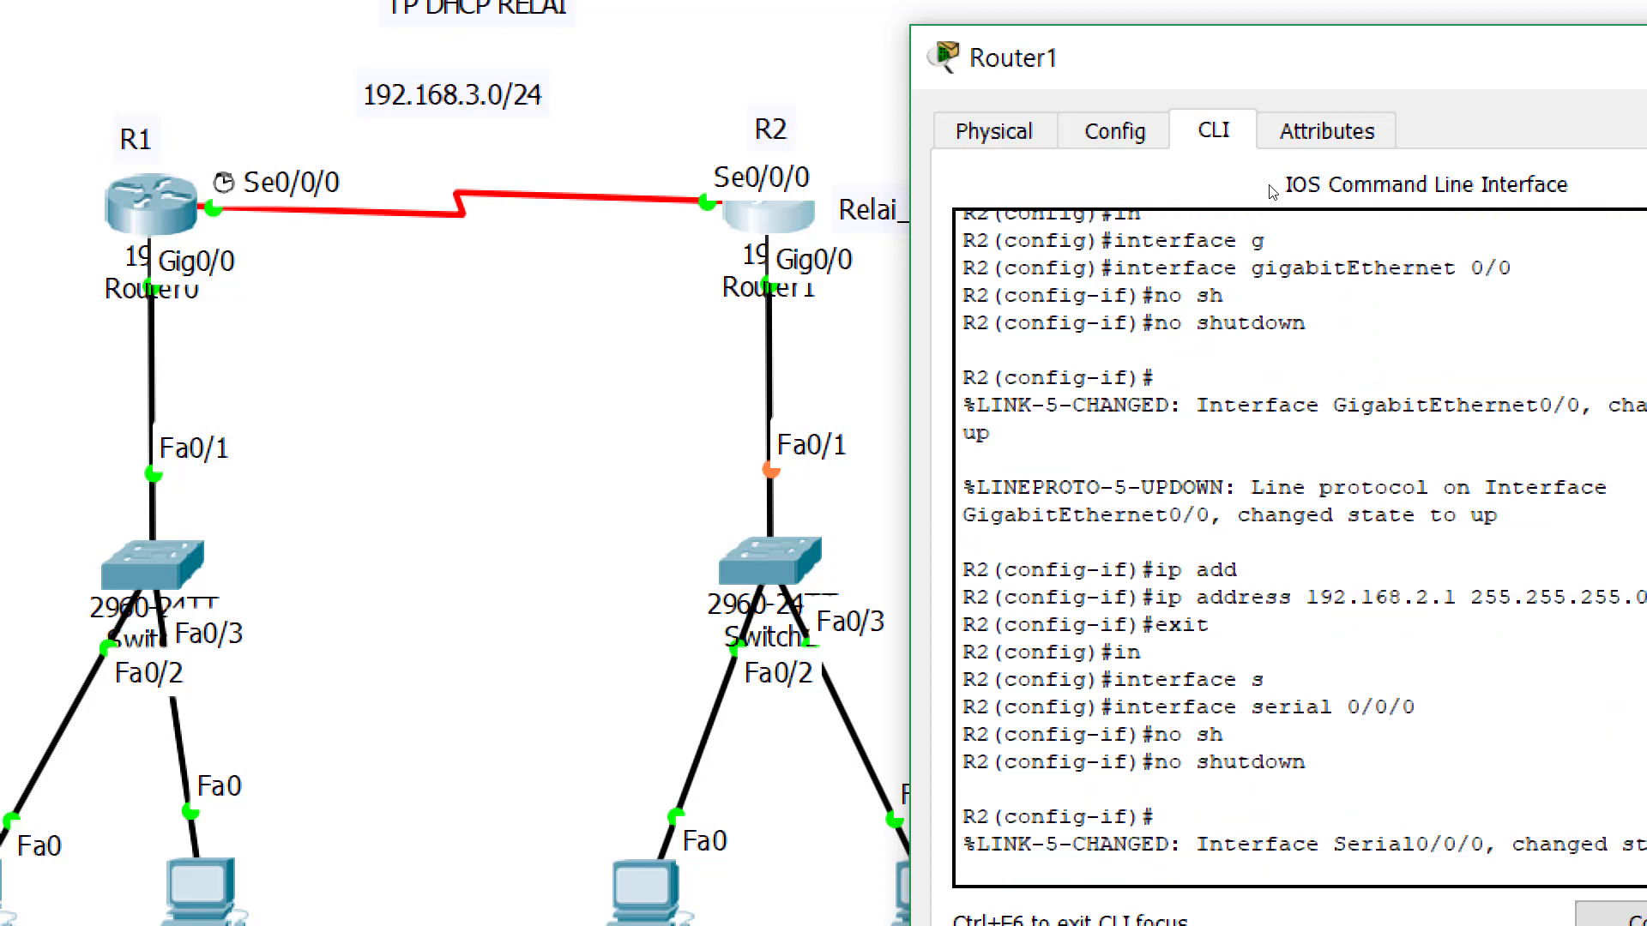
pyautogui.press('Return')
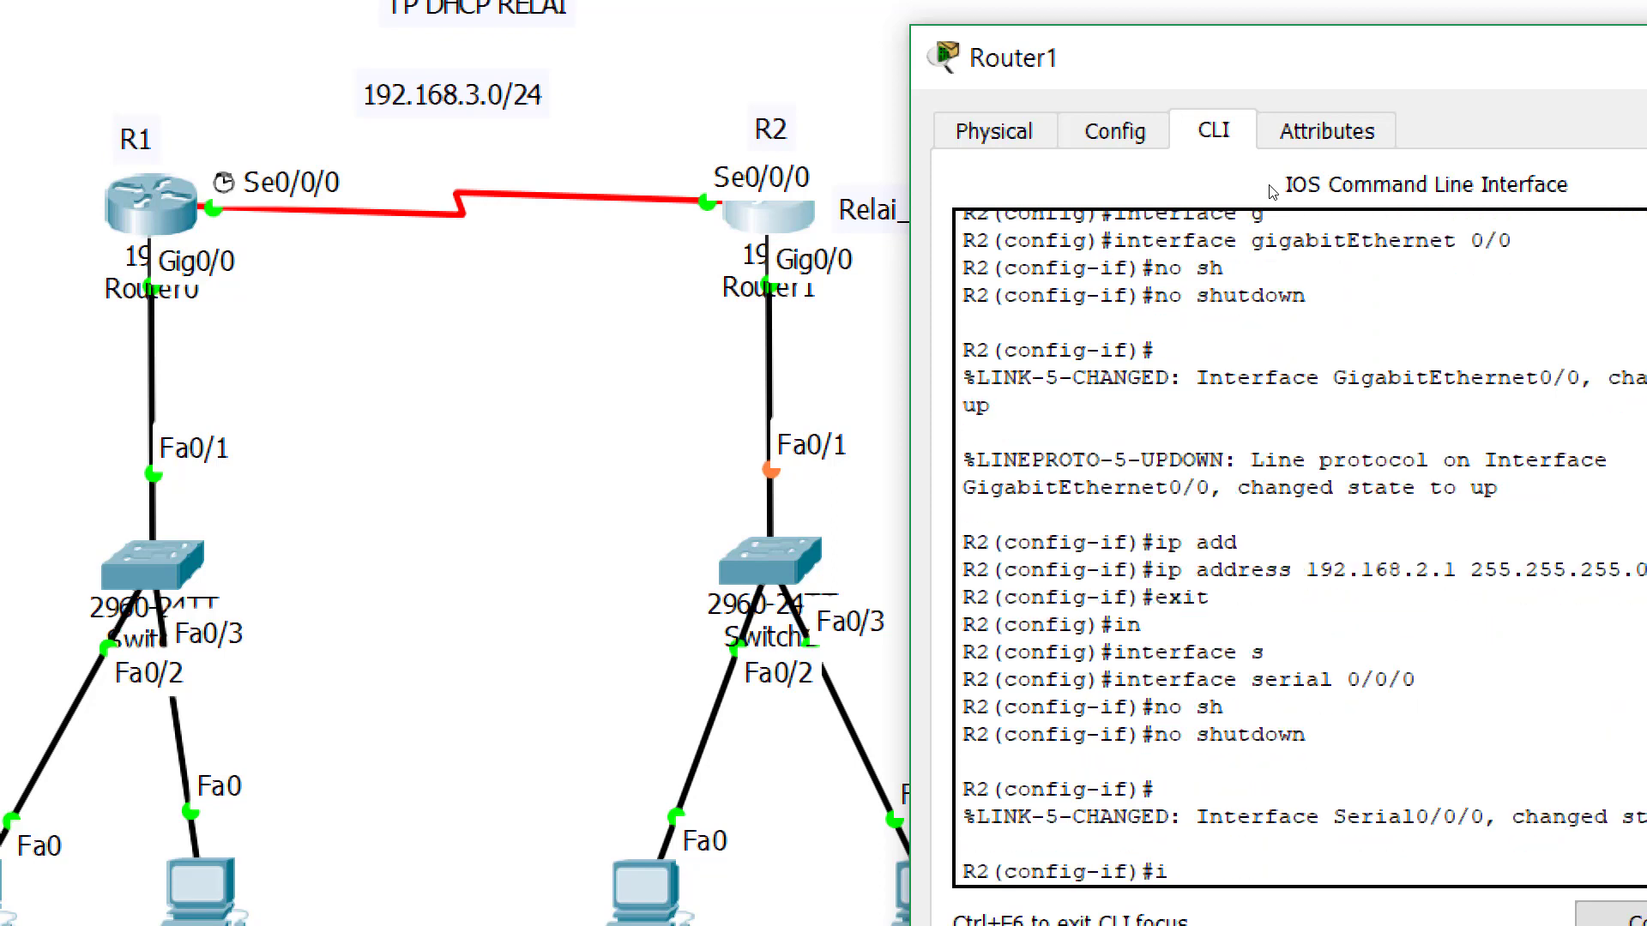
# Assign IP address 192.168.3.2 with mask 255.255.255.0 to R2's serial 0/0/0 interface and end configuration mode.
pyautogui.write('ip add')
pyautogui.press('Tab')
pyautogui.write('192.168.')
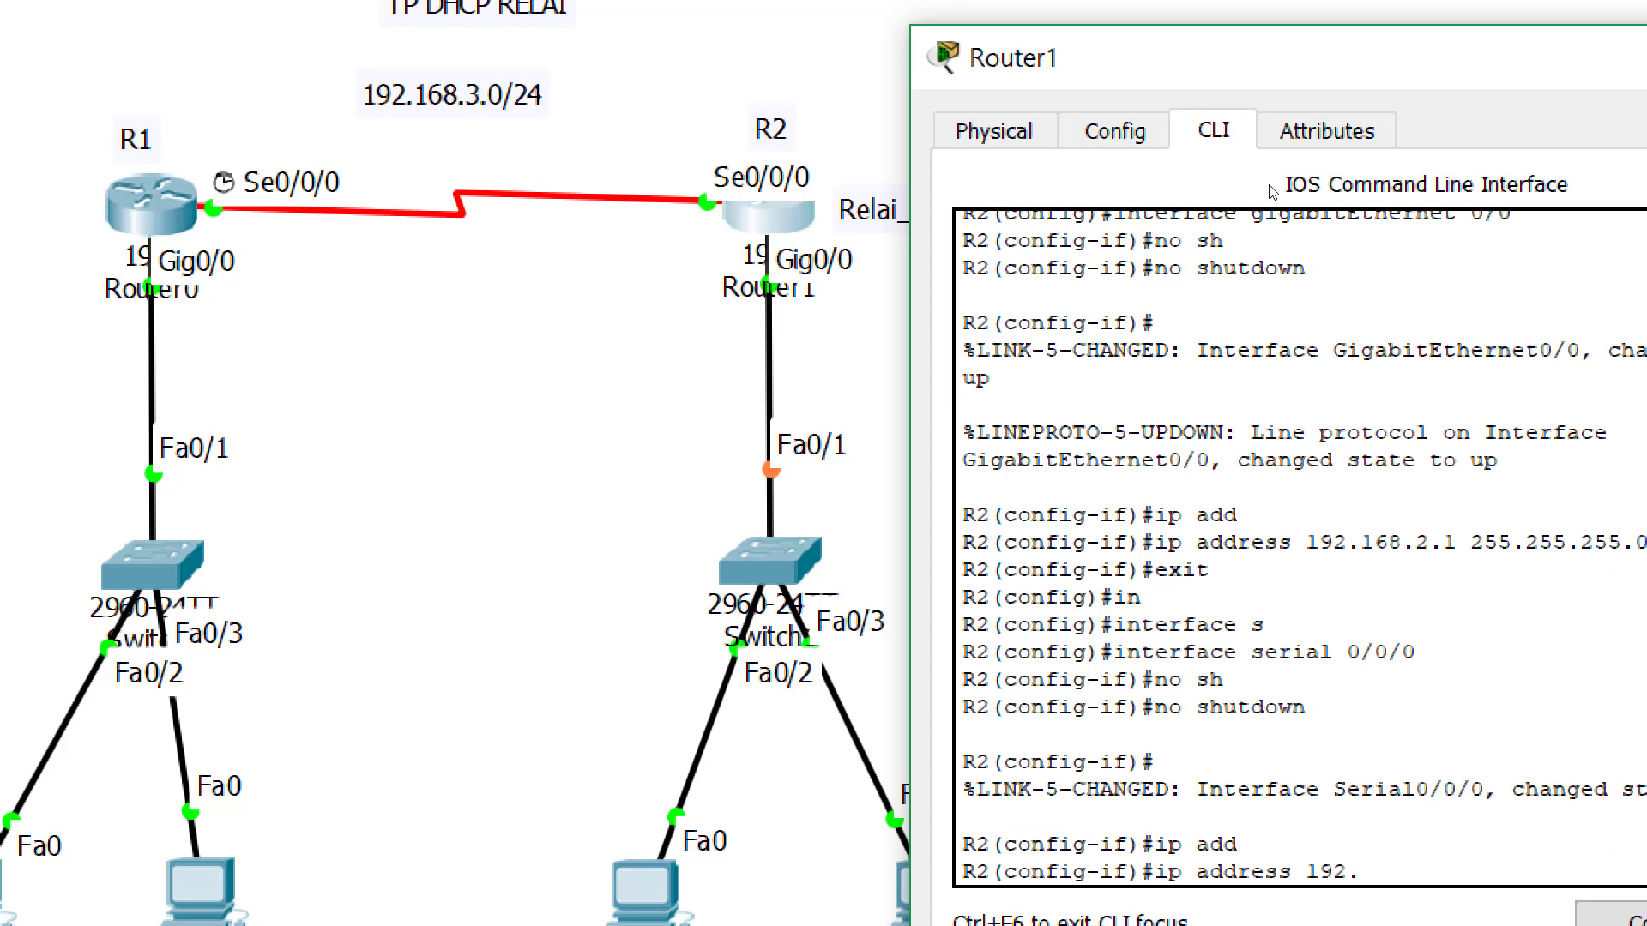
pyautogui.write('255.255')
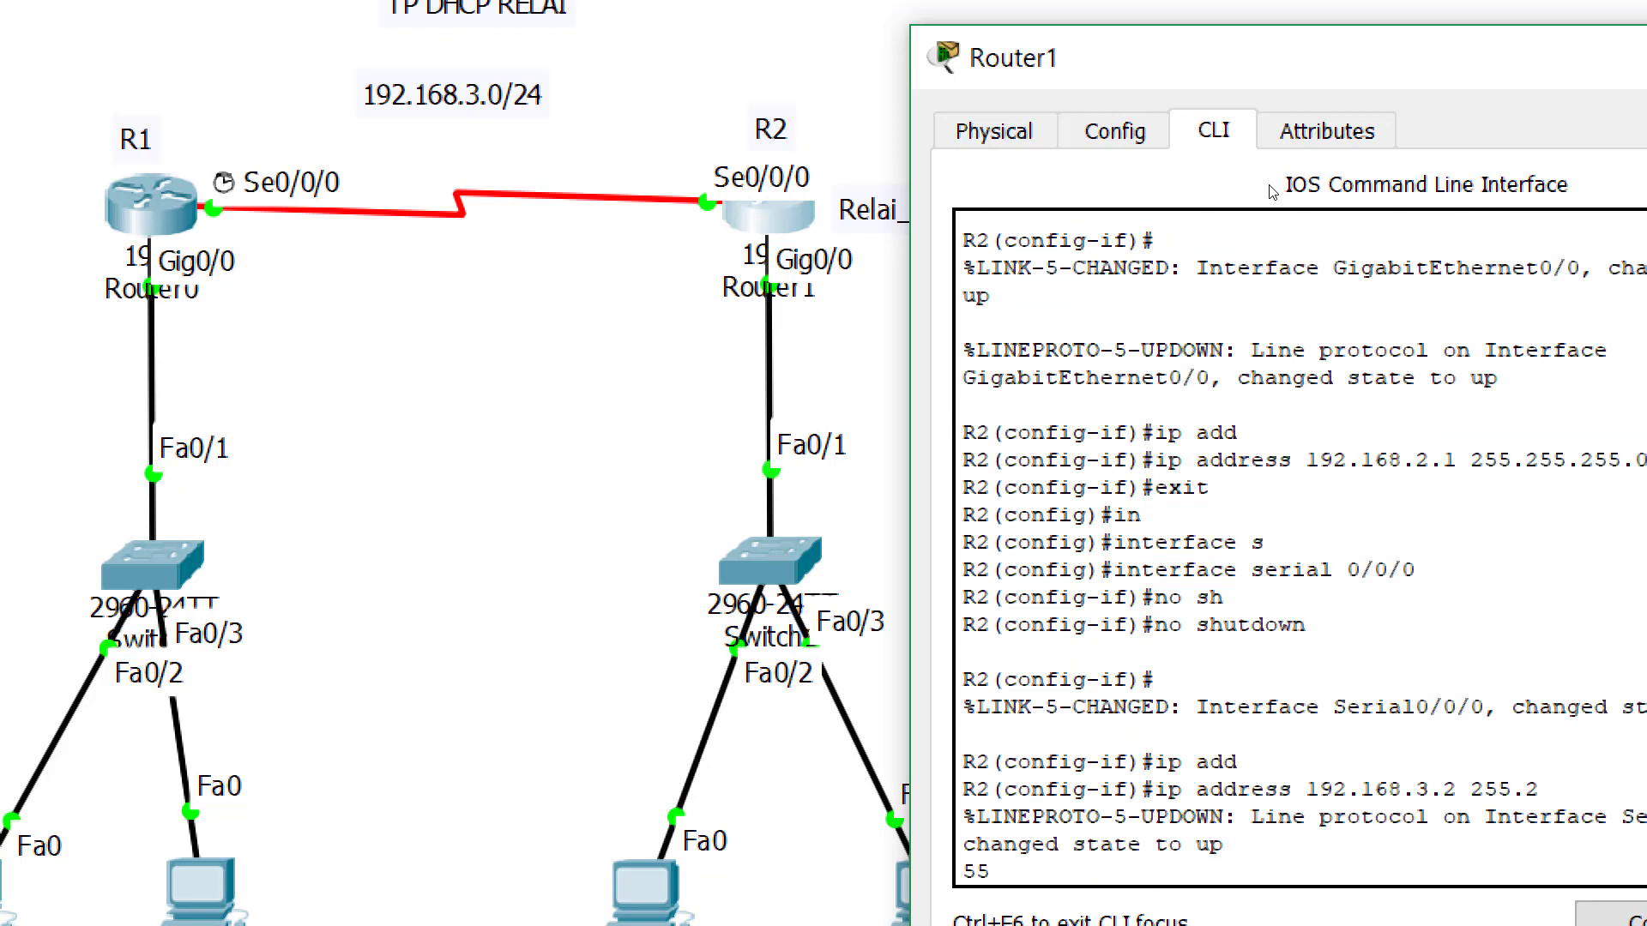
pyautogui.write('.255.0')
pyautogui.press('Return')
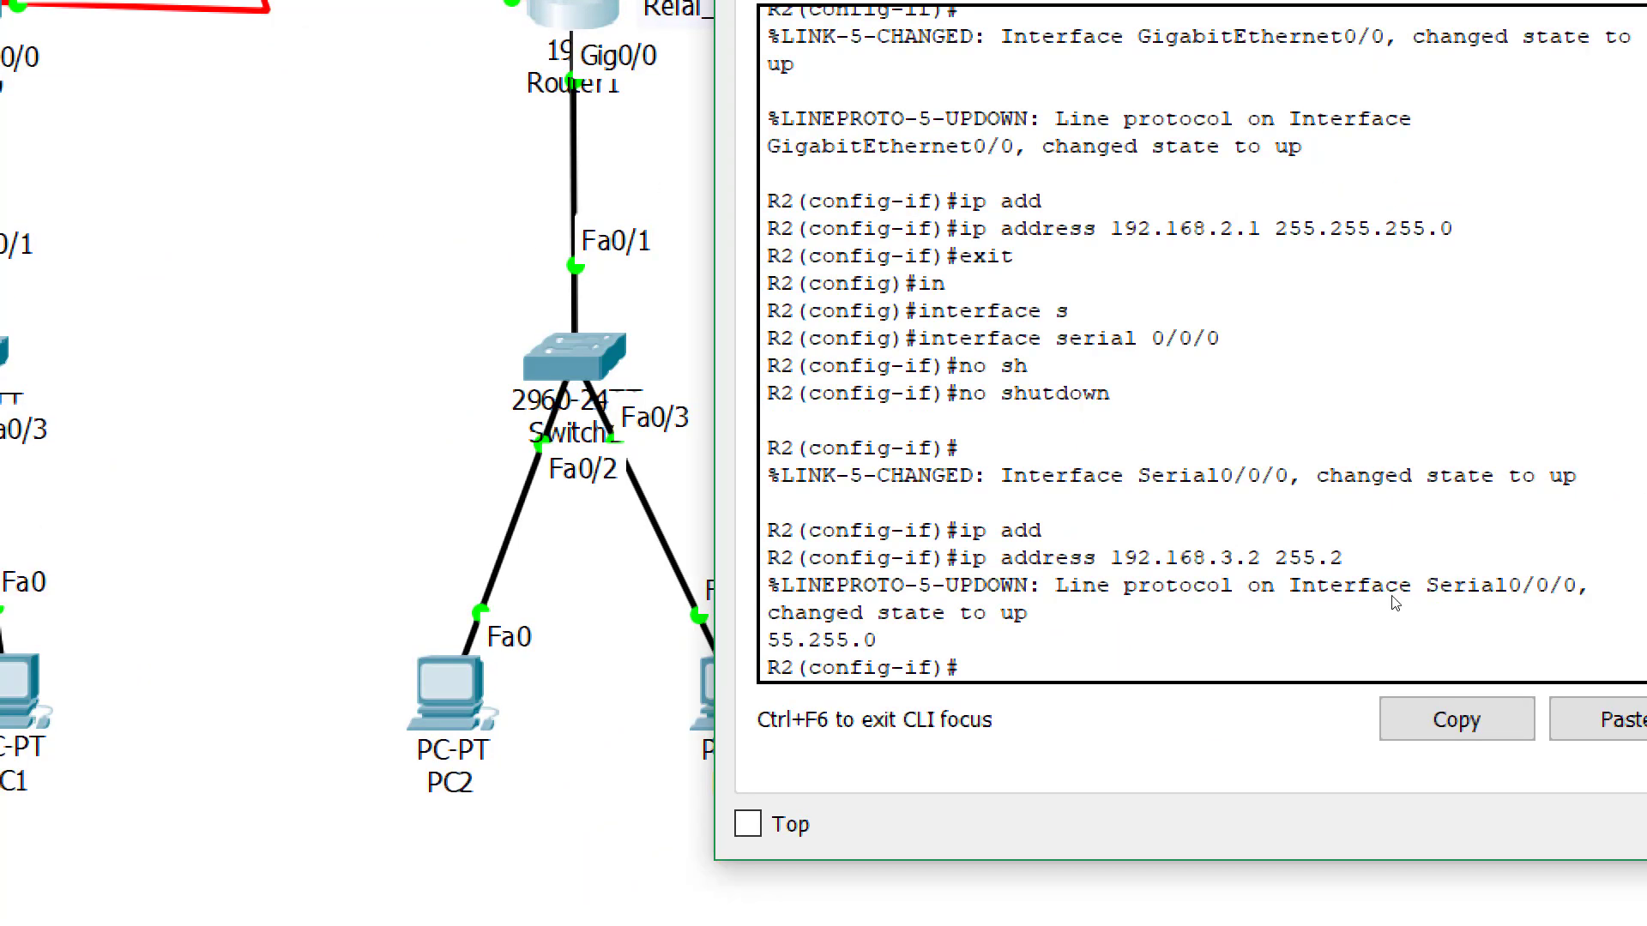
pyautogui.write('end')
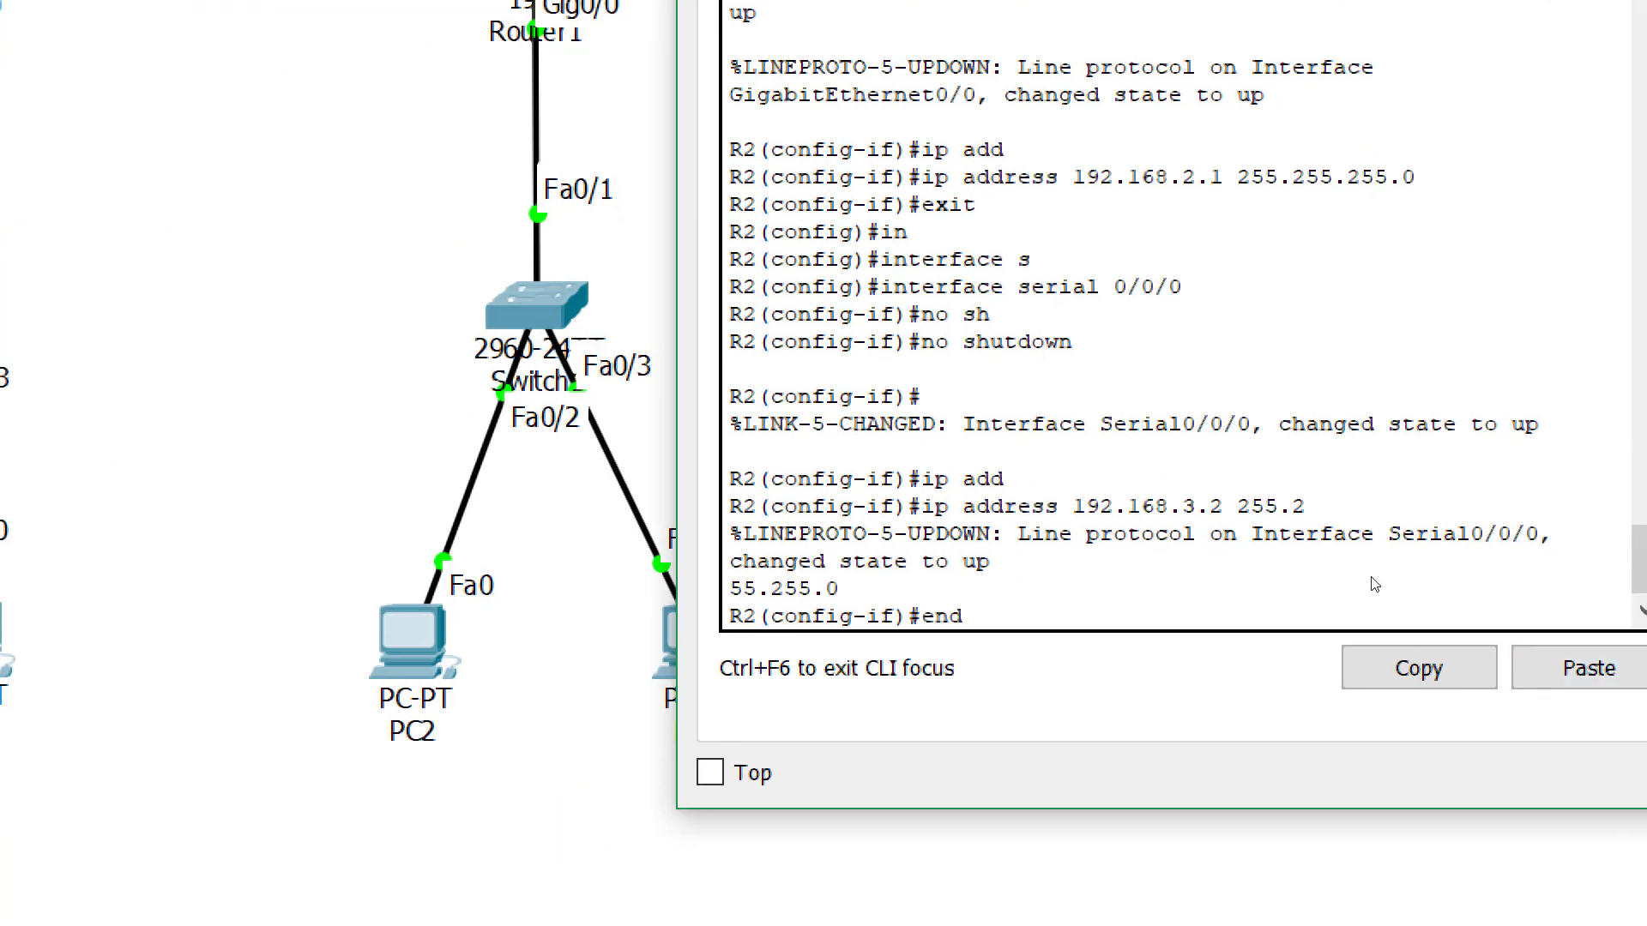
pyautogui.press('Return')
pyautogui.press('Return')
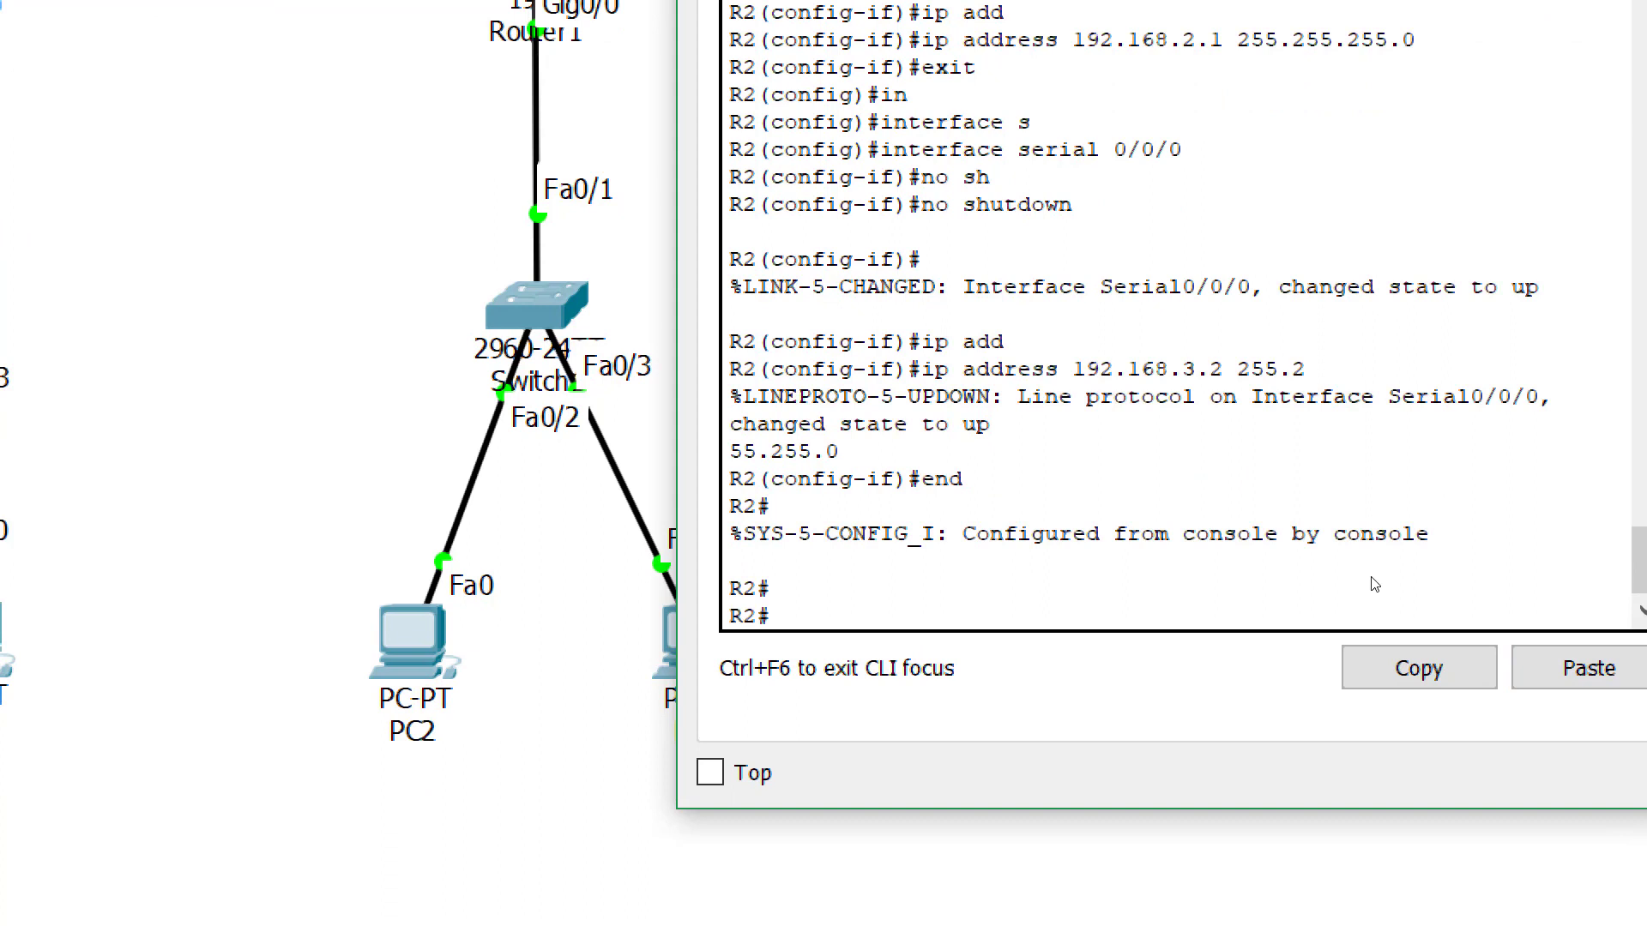
# Display R2's running configuration with show running-config and page through to check its interface addresses.
pyautogui.write('sh')
pyautogui.press('Tab')
pyautogui.write('r')
pyautogui.press('Tab')
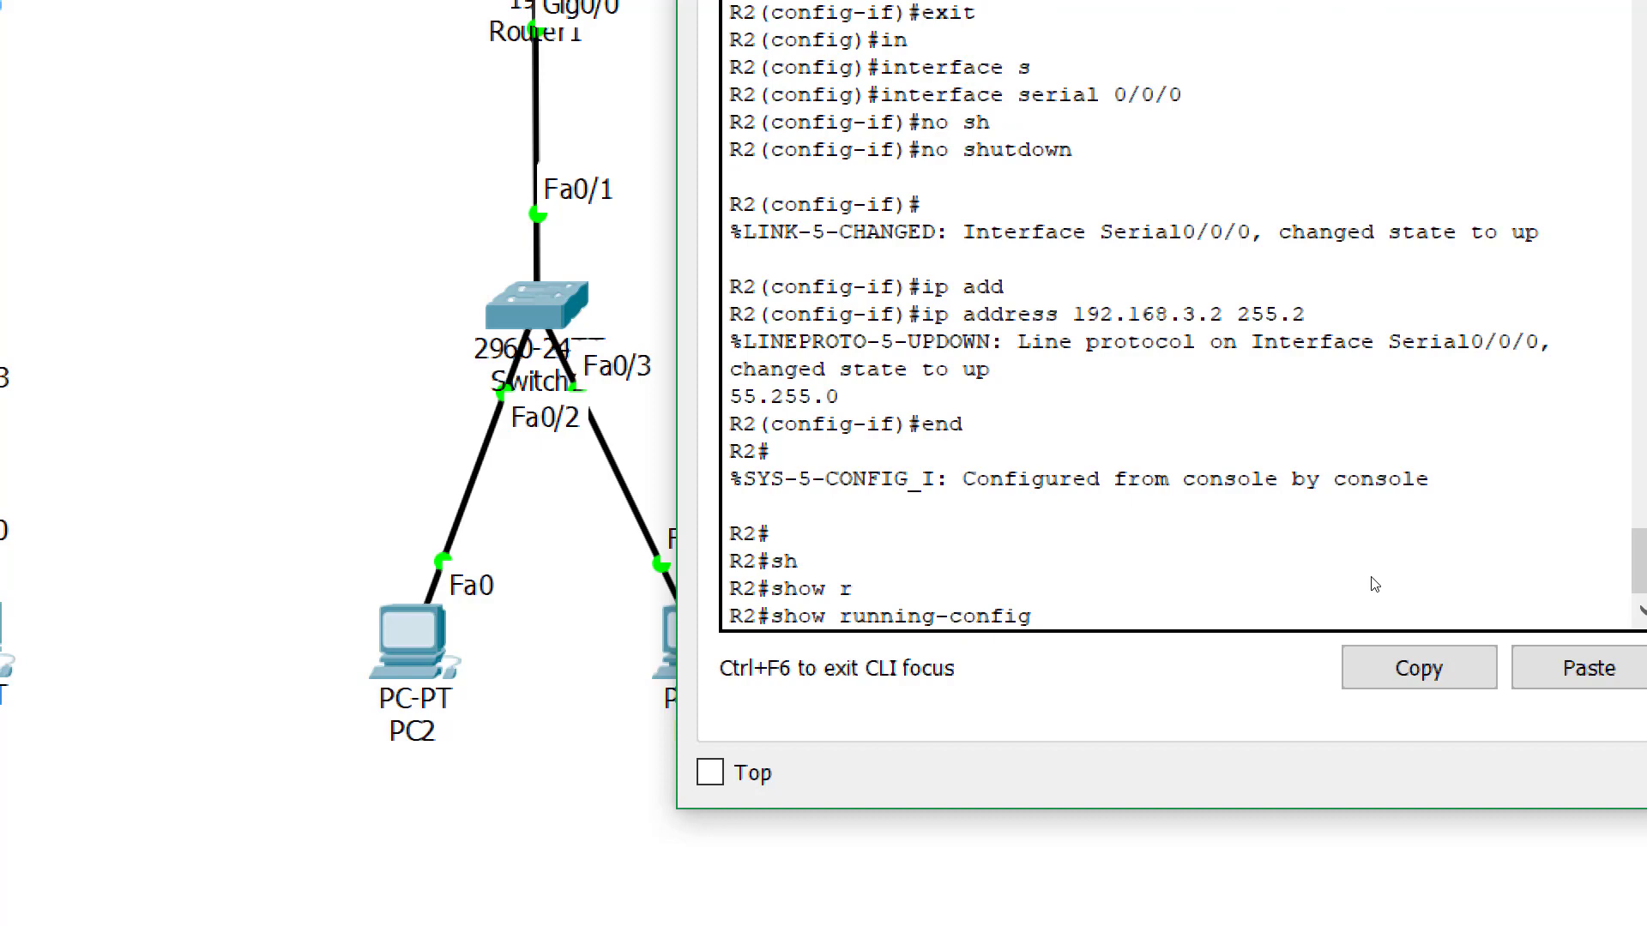
pyautogui.press('Return')
pyautogui.press('Return')
pyautogui.press('Return')
pyautogui.press('Return')
pyautogui.press('Return')
pyautogui.press('Return')
pyautogui.press('Return')
pyautogui.press('Return')
pyautogui.press('Return')
pyautogui.press('Return')
pyautogui.press('Return')
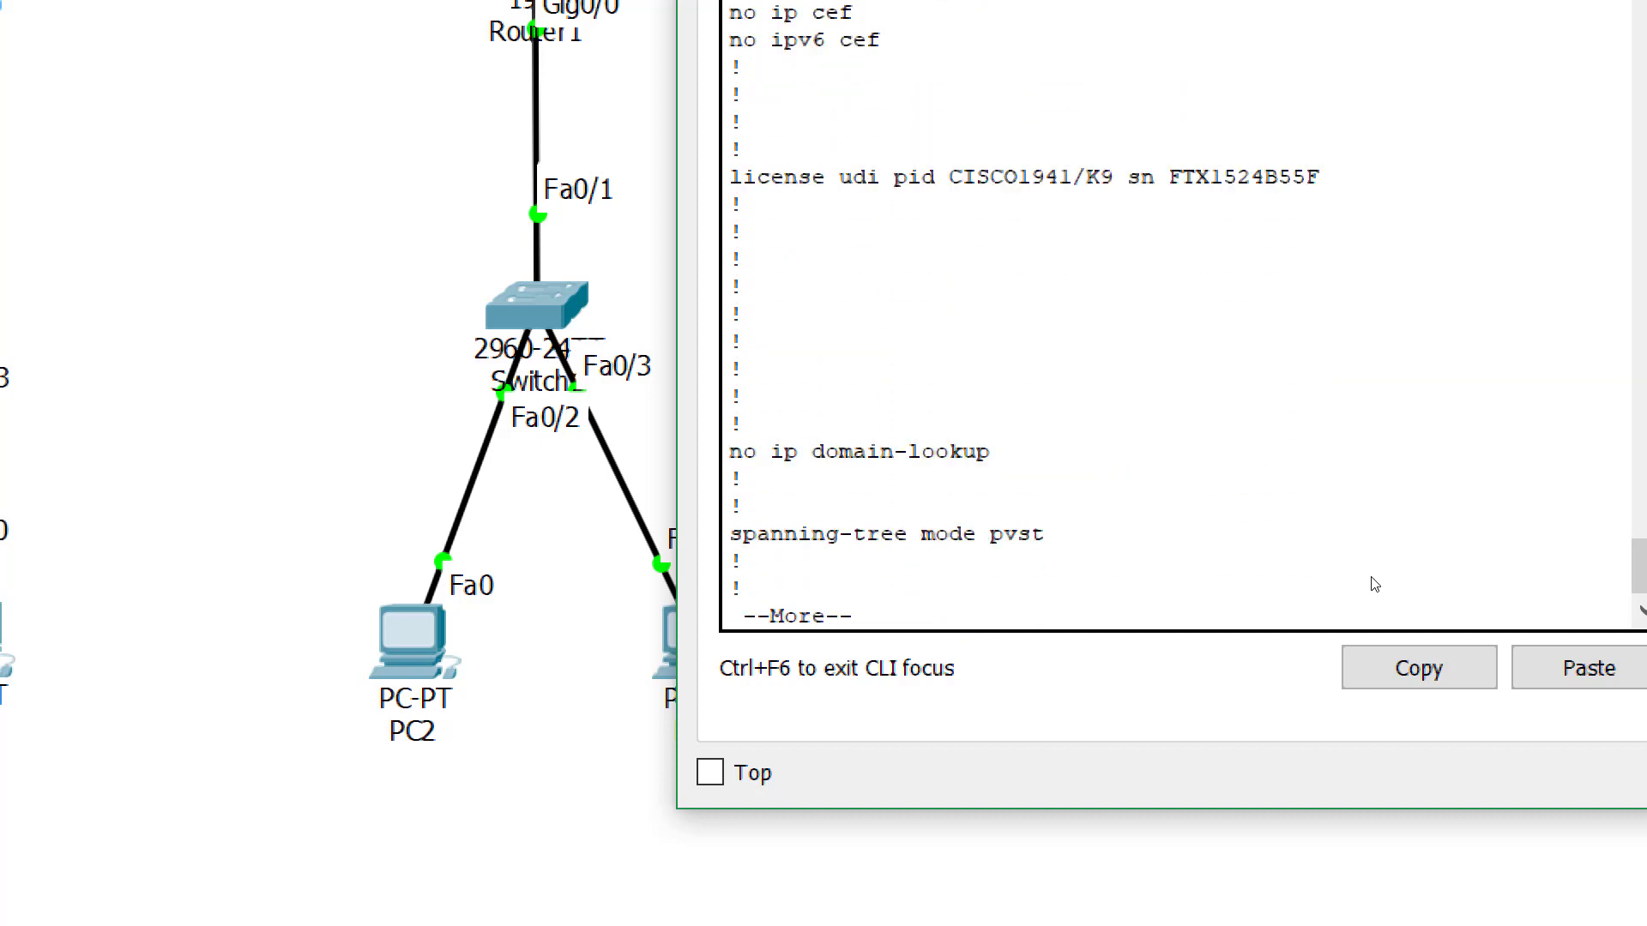
pyautogui.press('Return')
pyautogui.press('Return')
pyautogui.press('Return')
pyautogui.press('Return')
pyautogui.press('Return')
pyautogui.press('Return')
pyautogui.press('Return')
pyautogui.press('Return')
pyautogui.press('Return')
pyautogui.press('Return')
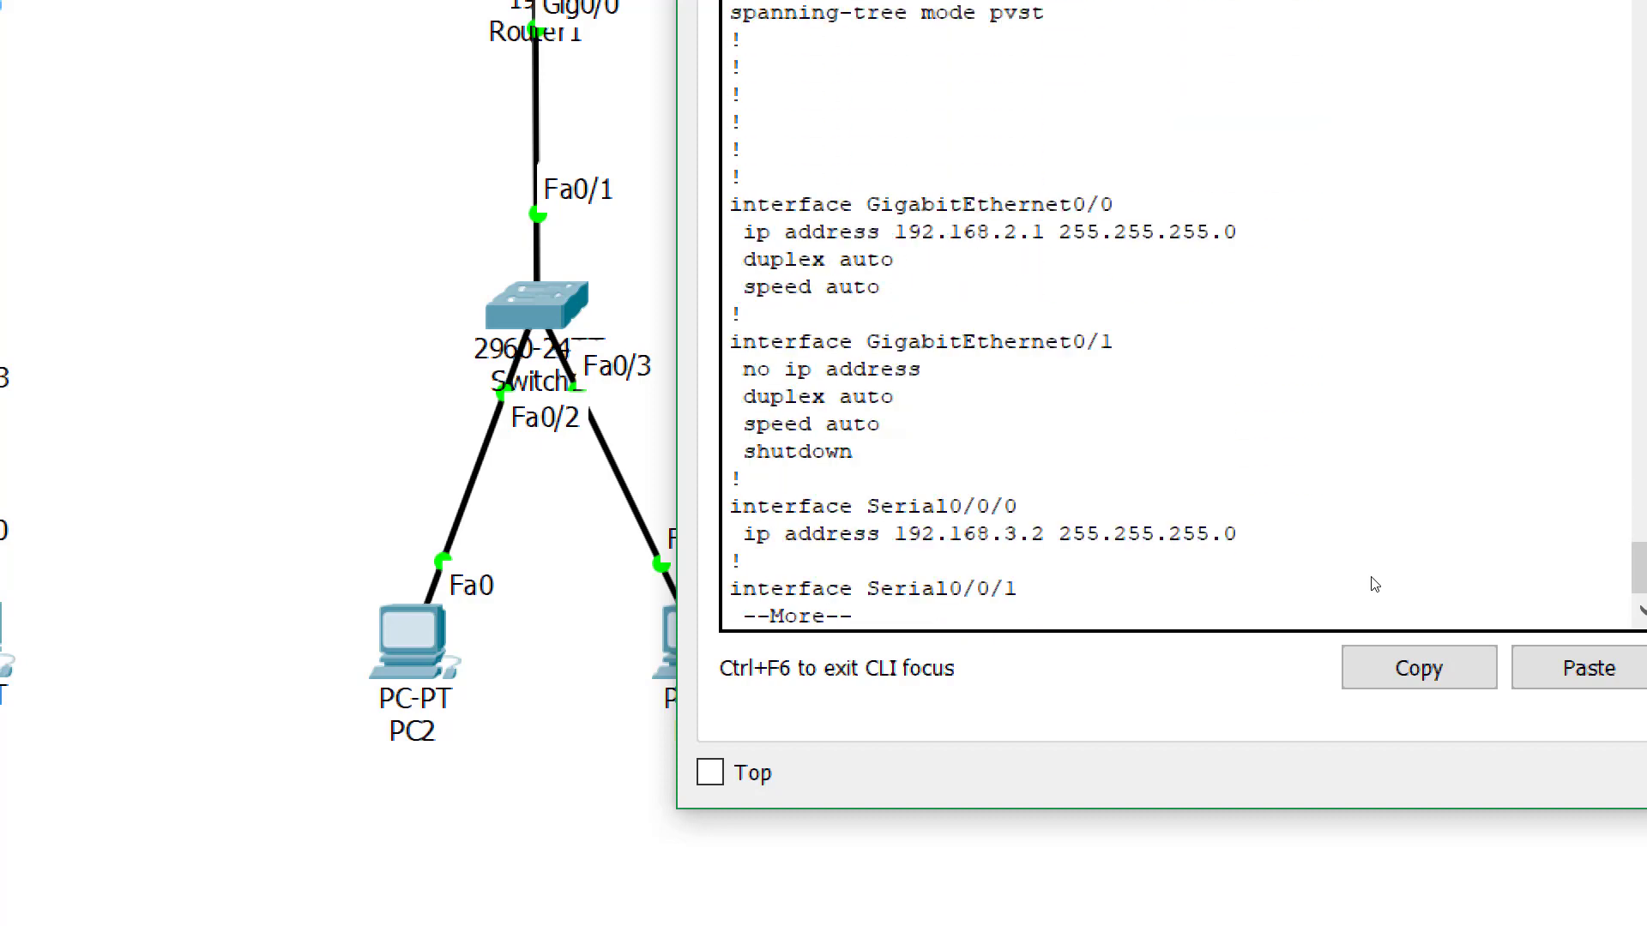
# Finish paging through R2's running configuration and move the Router1 window clear of the topology.
pyautogui.press('Return')
pyautogui.press('Return')
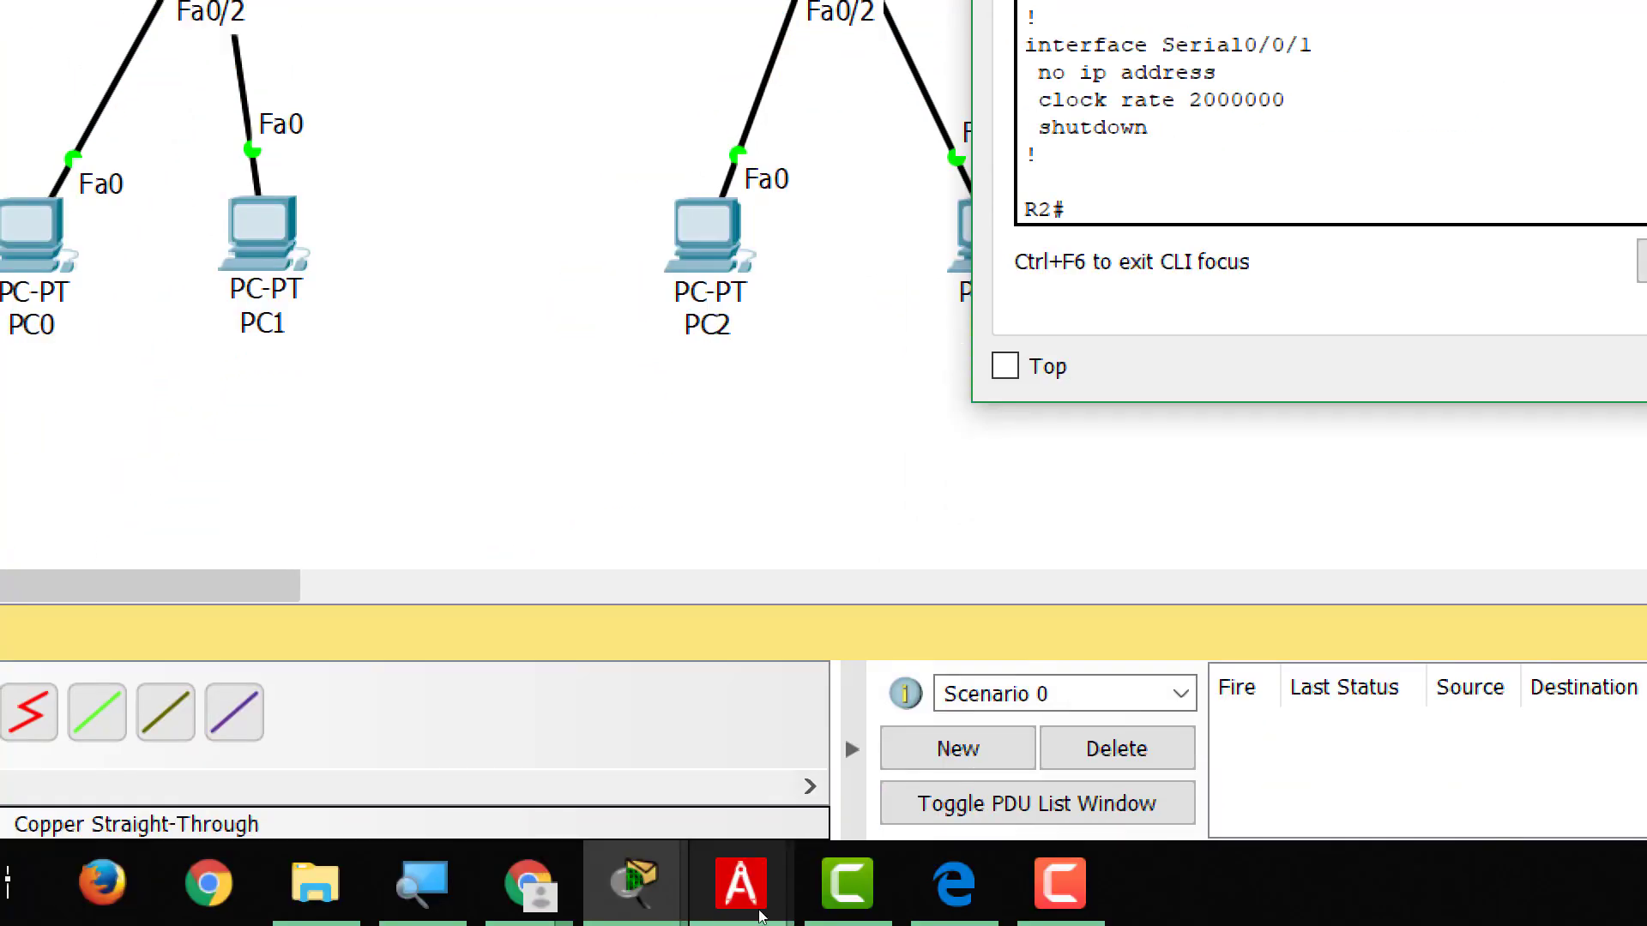
pyautogui.press('super+plus')
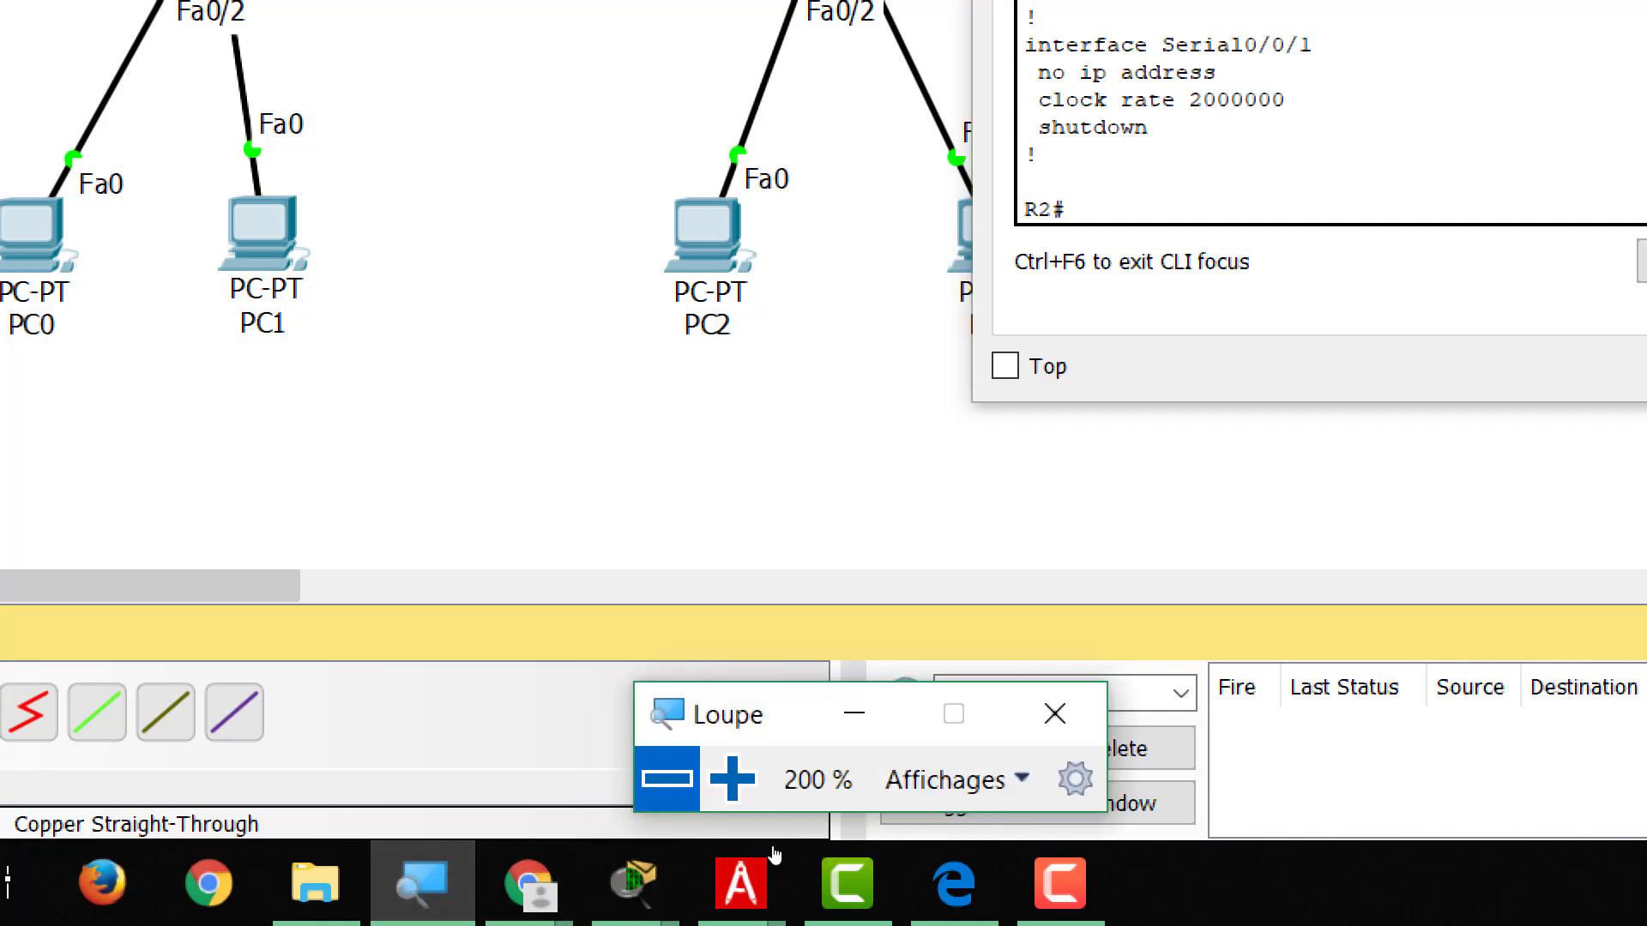
pyautogui.press('super+minus')
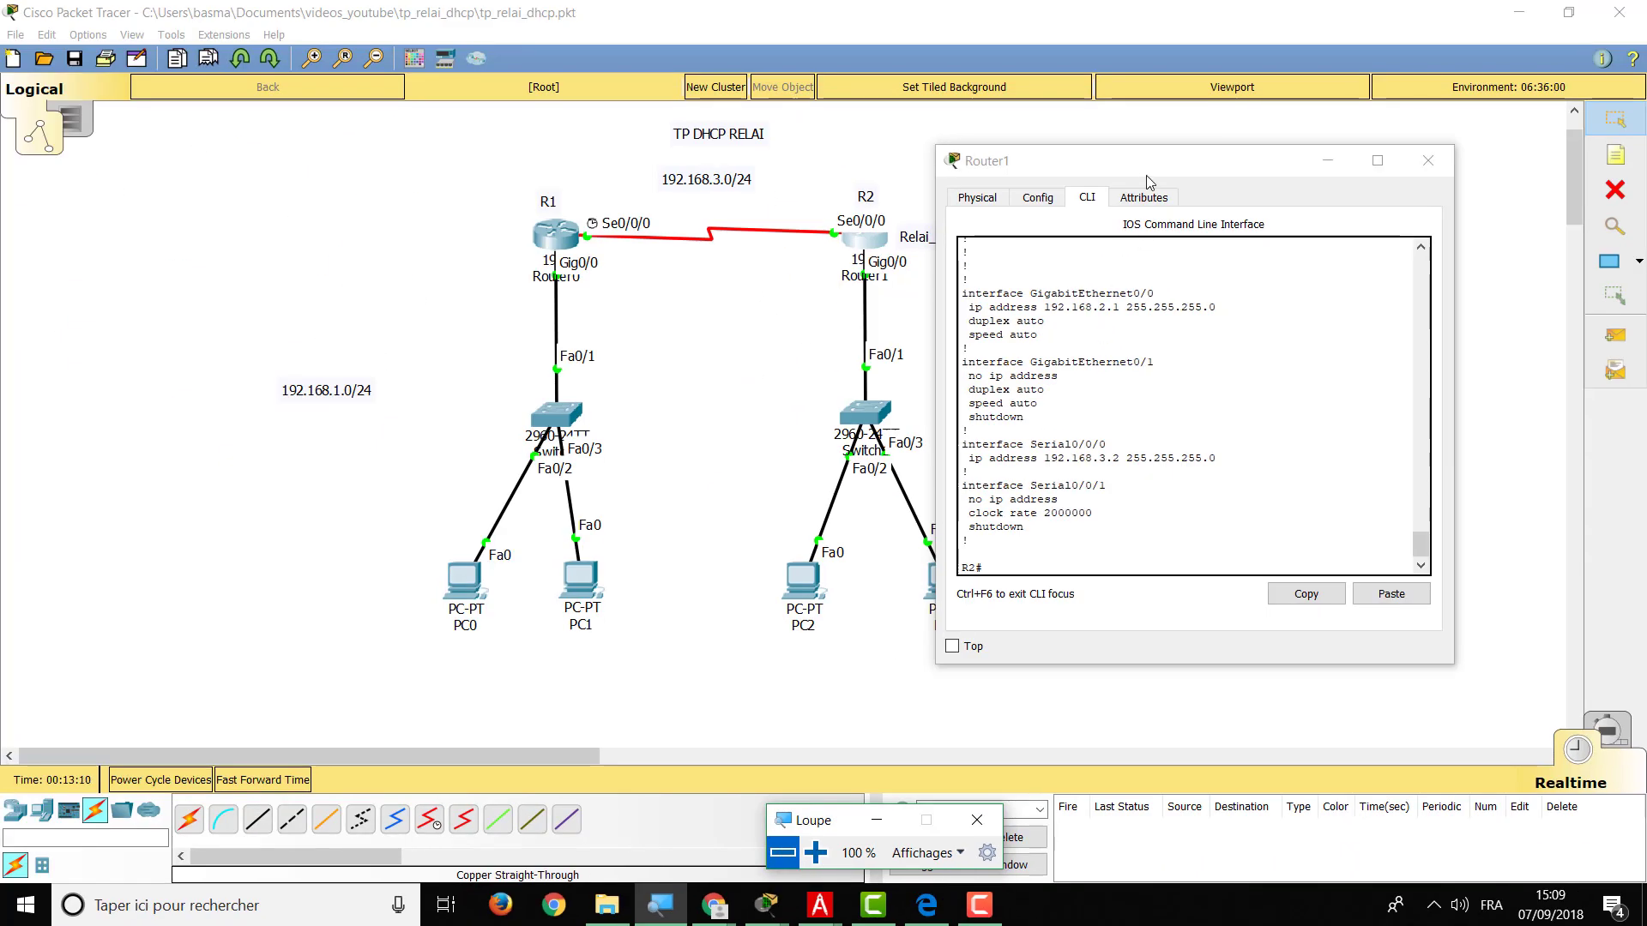
pyautogui.moveTo(1146, 164); pyautogui.dragTo(1245, 151)
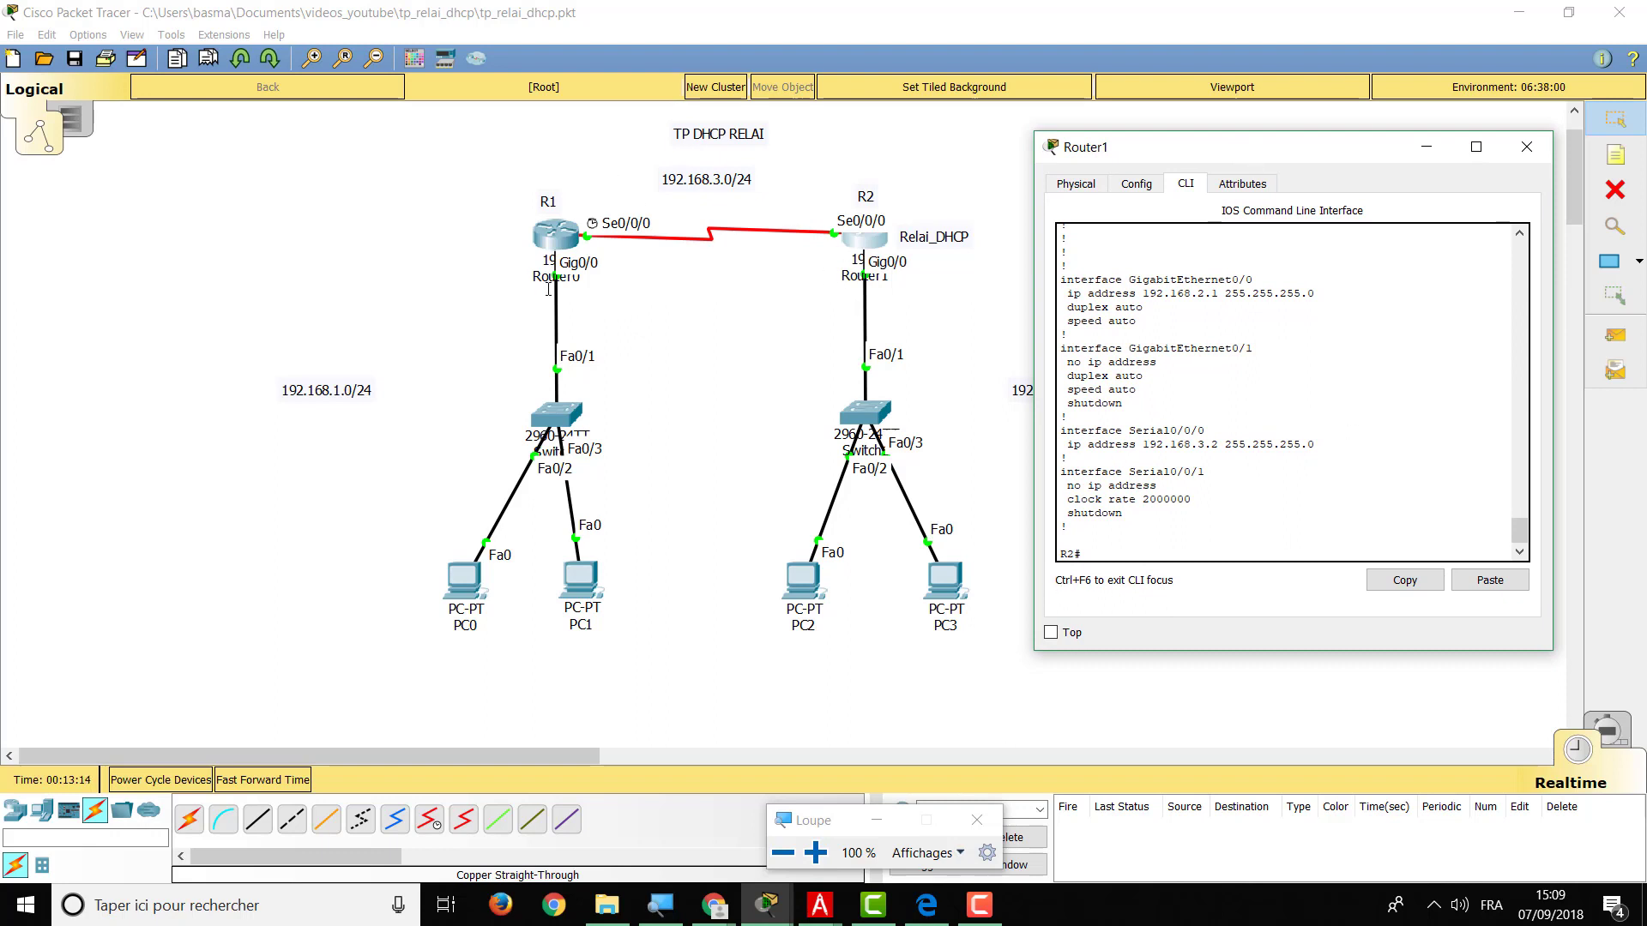
# Test connectivity from R1 to R2 by sending a simple PDU and uncover the PDU list to read its status.
pyautogui.click(737, 463)
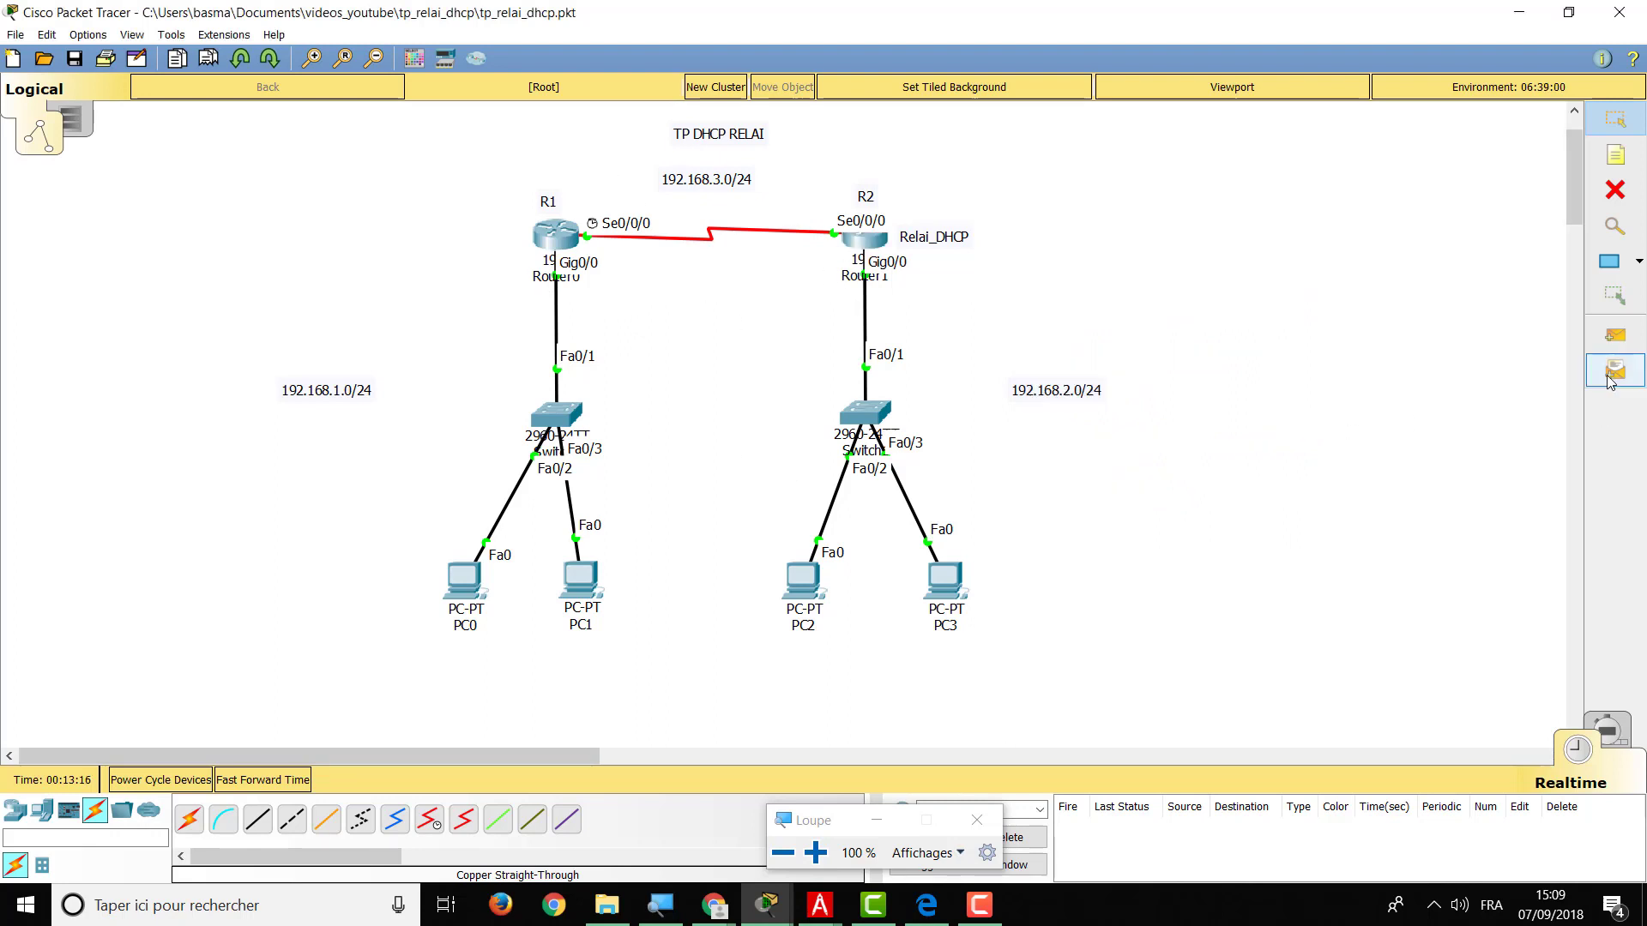
pyautogui.click(1615, 336)
pyautogui.click(554, 234)
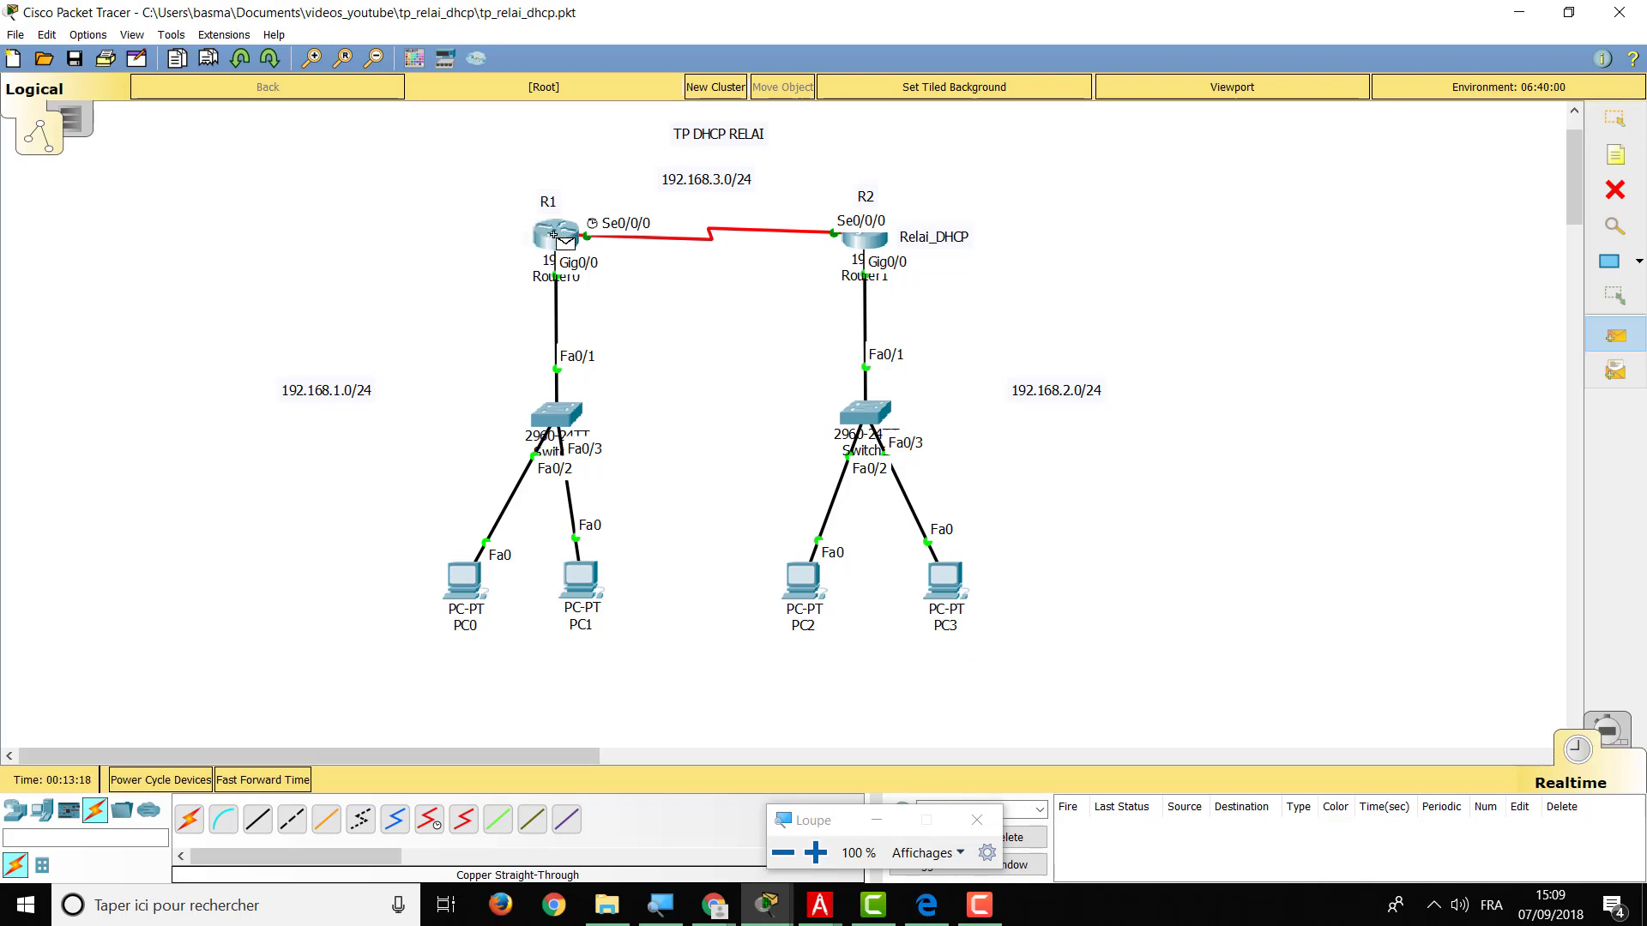
pyautogui.click(867, 238)
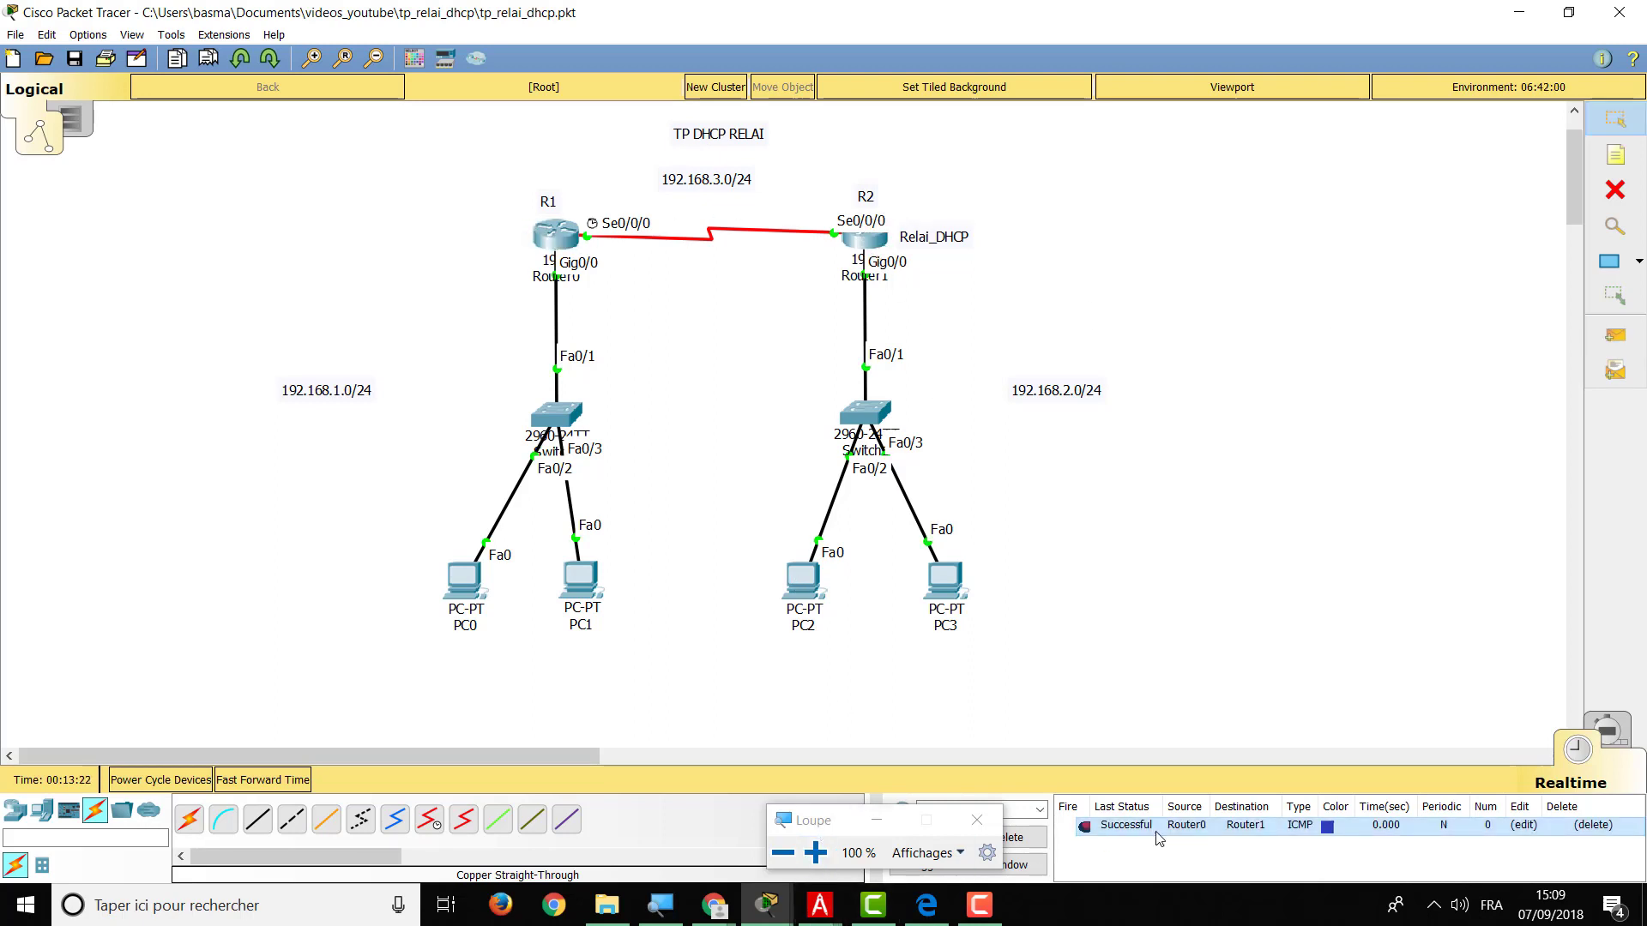
pyautogui.moveTo(820, 829); pyautogui.dragTo(578, 798)
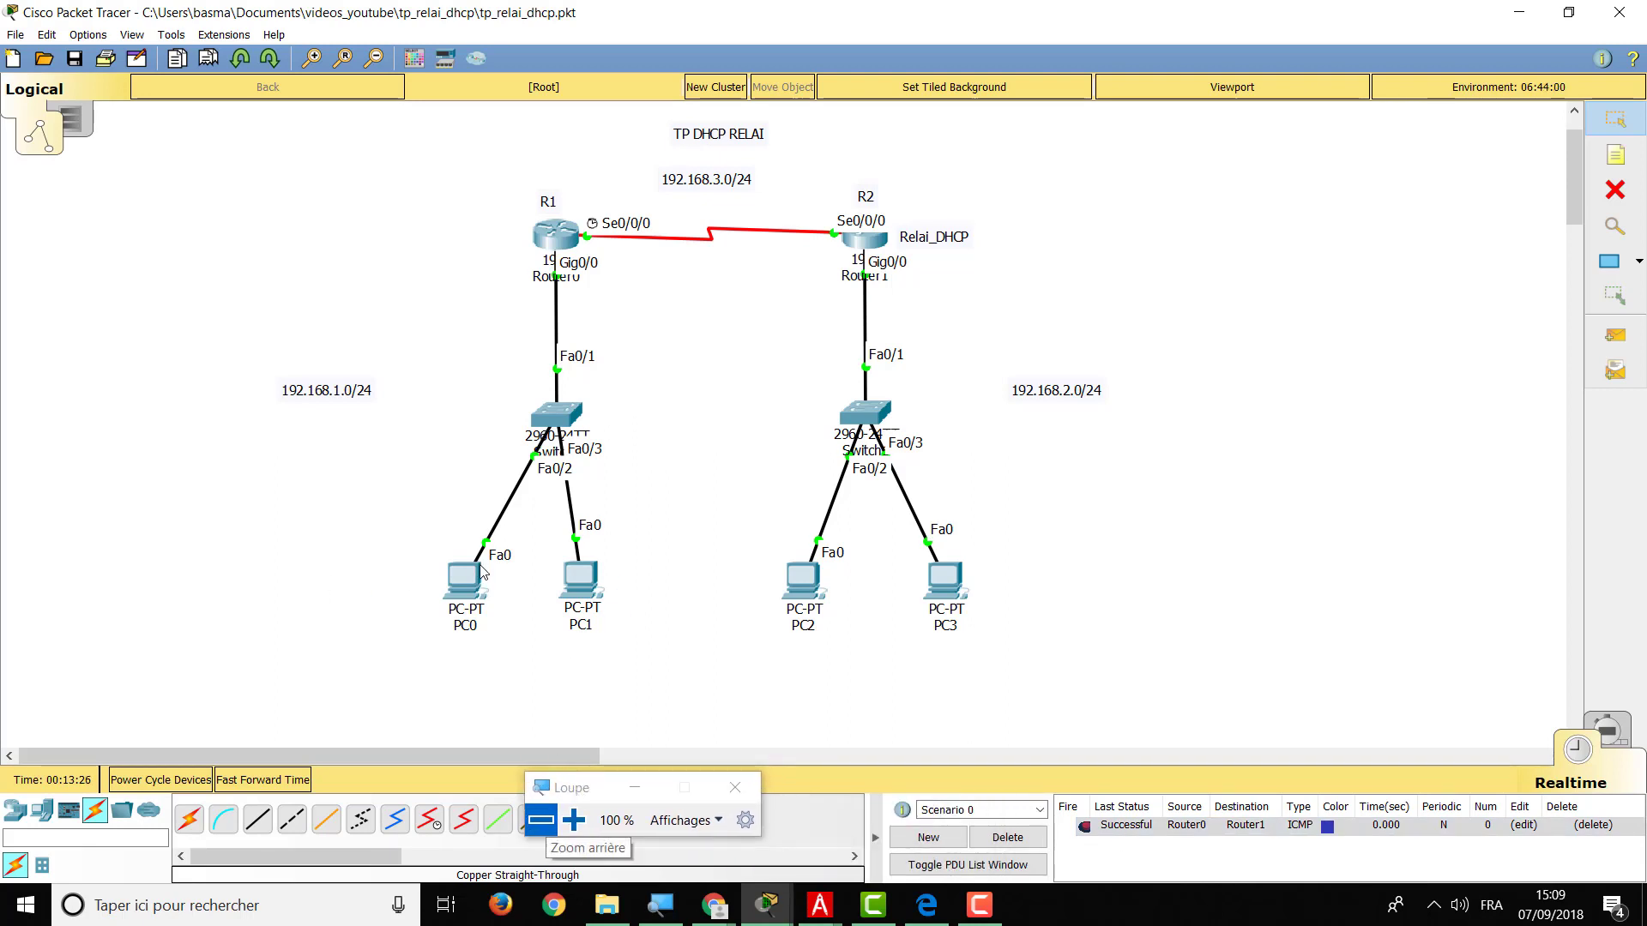
# Examine the IP Configuration of PC0 for its DHCP and static addressing options.
pyautogui.click(456, 592)
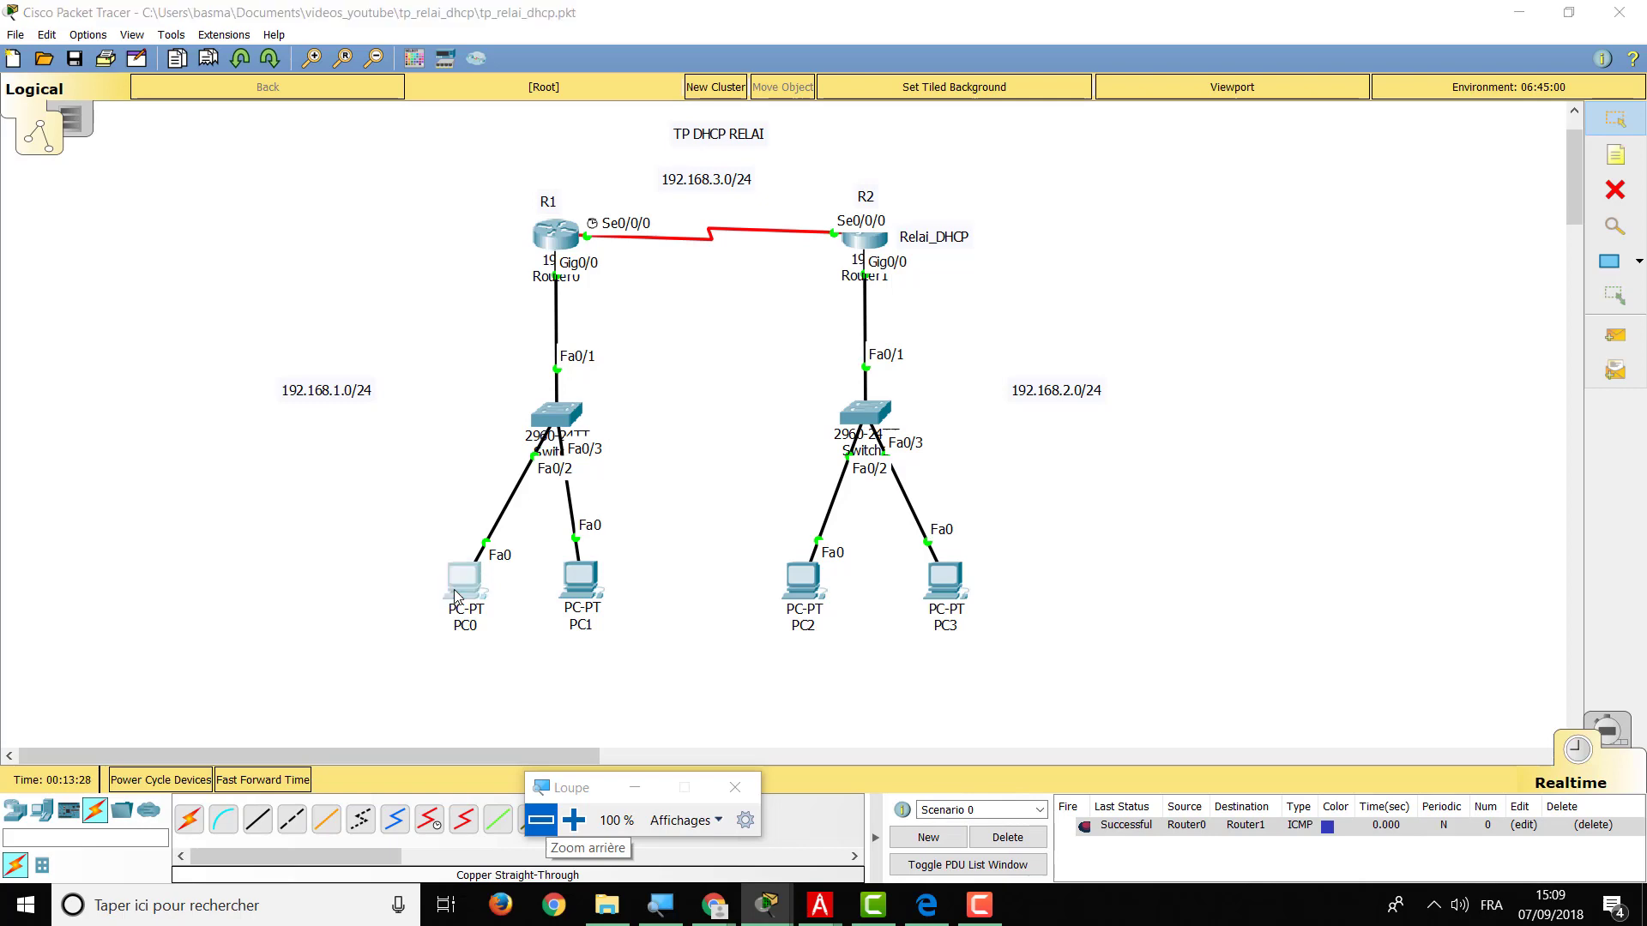
pyautogui.click(605, 162)
pyautogui.click(549, 229)
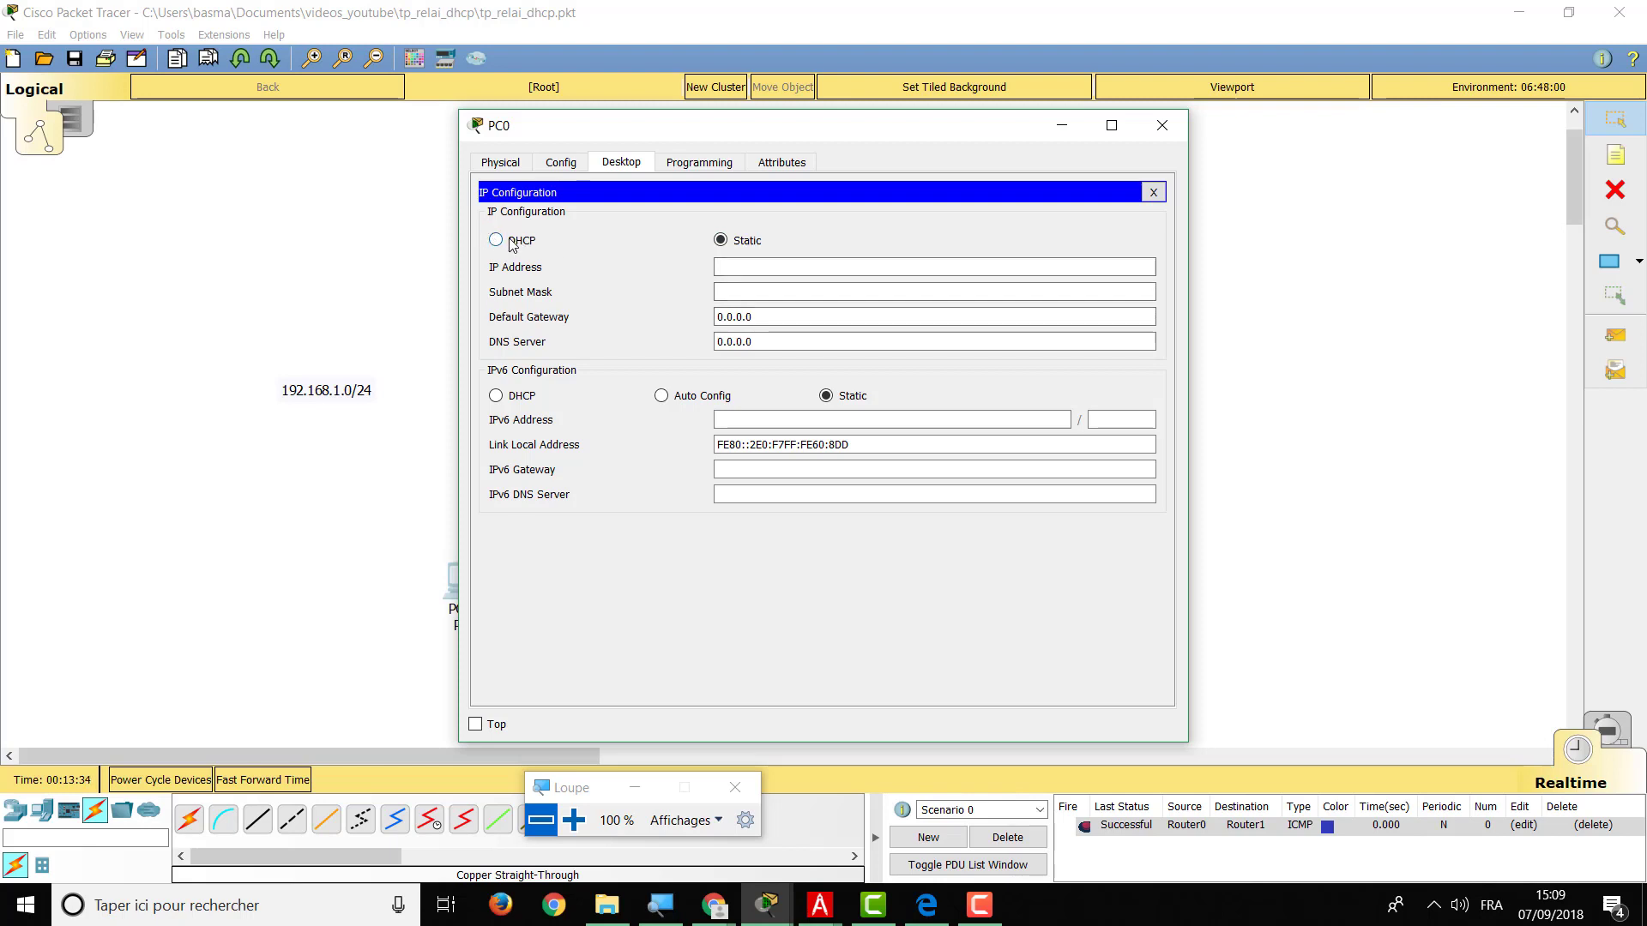
pyautogui.click(1278, 296)
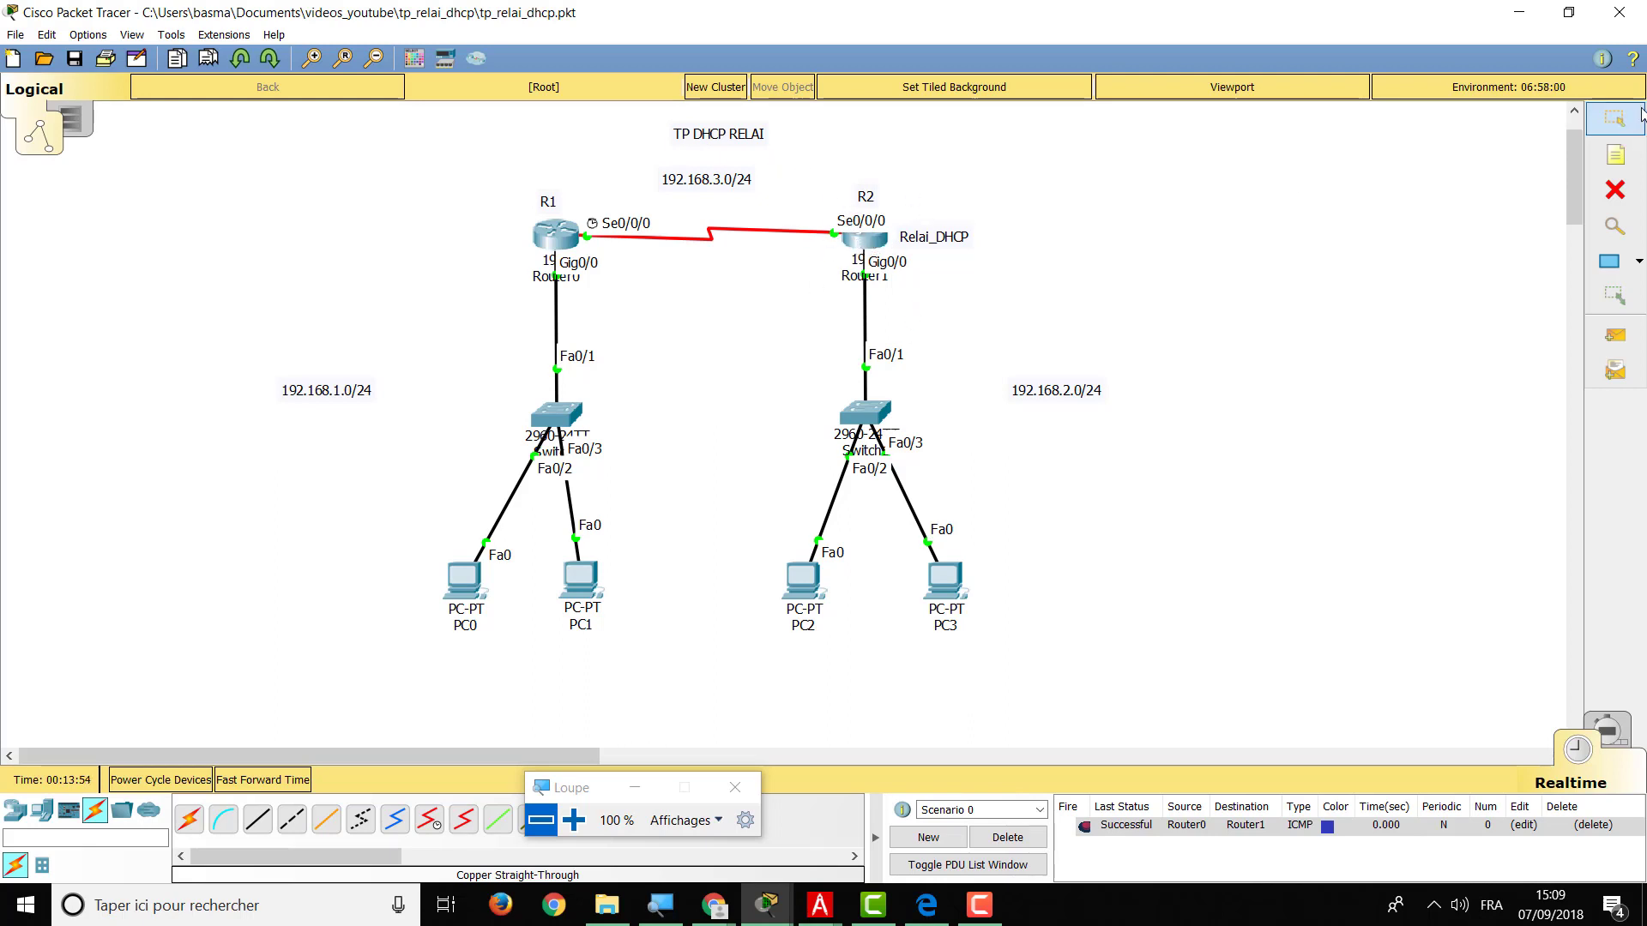
# Place a note reading "Routage RIP" in the empty workspace beside the 192.168.2.0/24 network.
pyautogui.click(1629, 152)
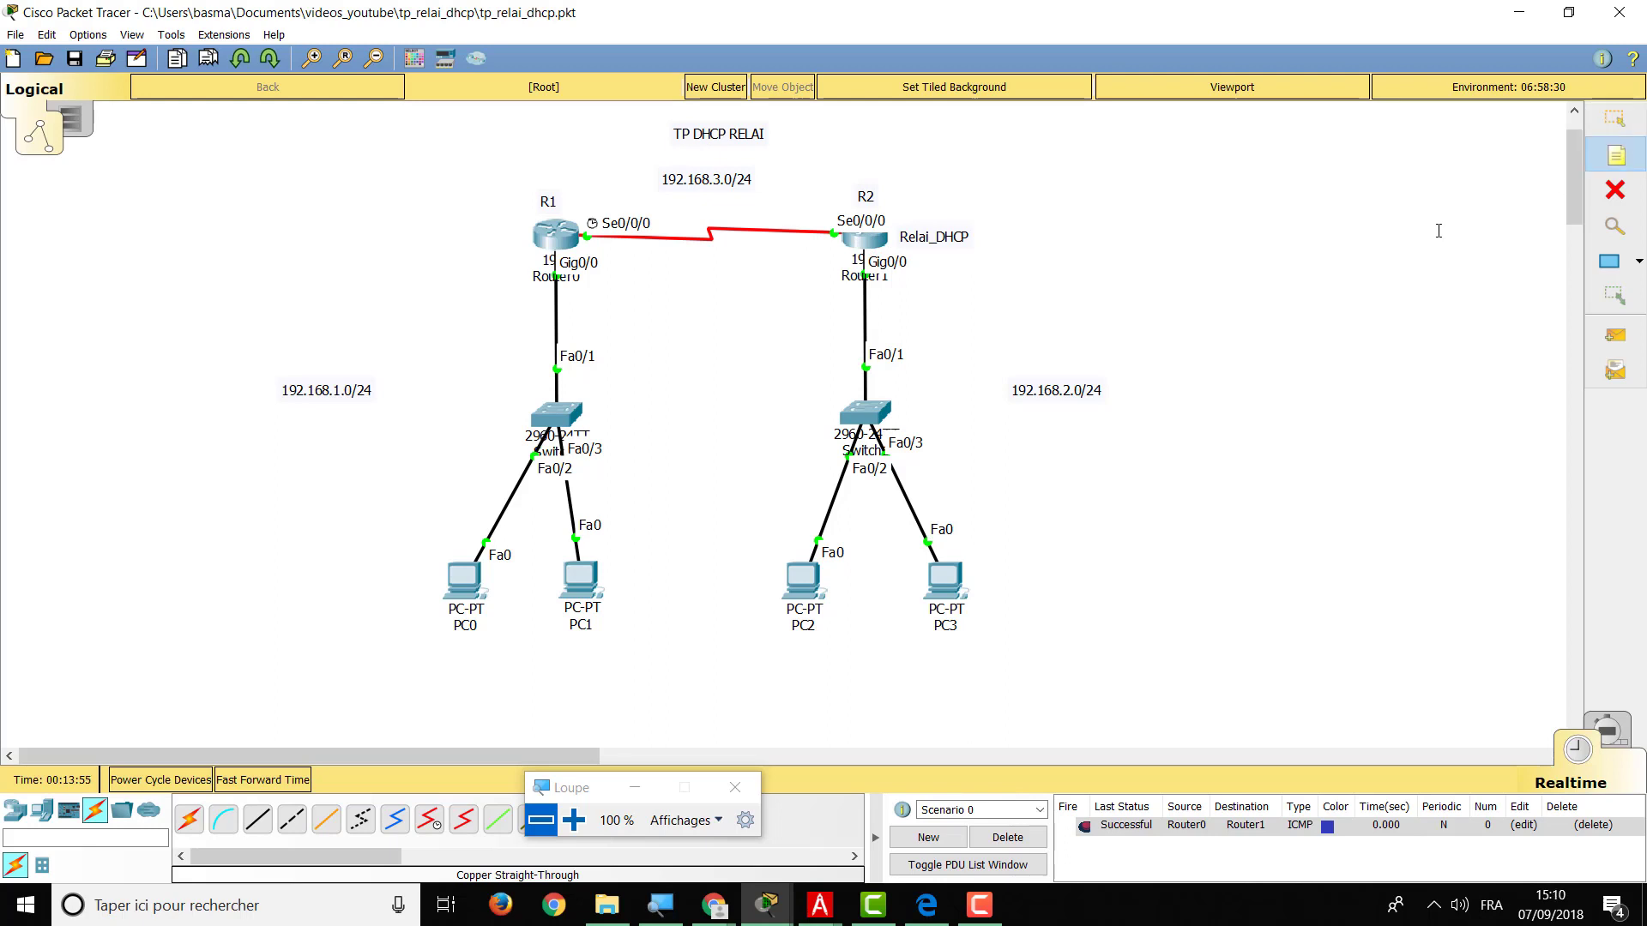
pyautogui.click(1203, 289)
pyautogui.write('Routa')
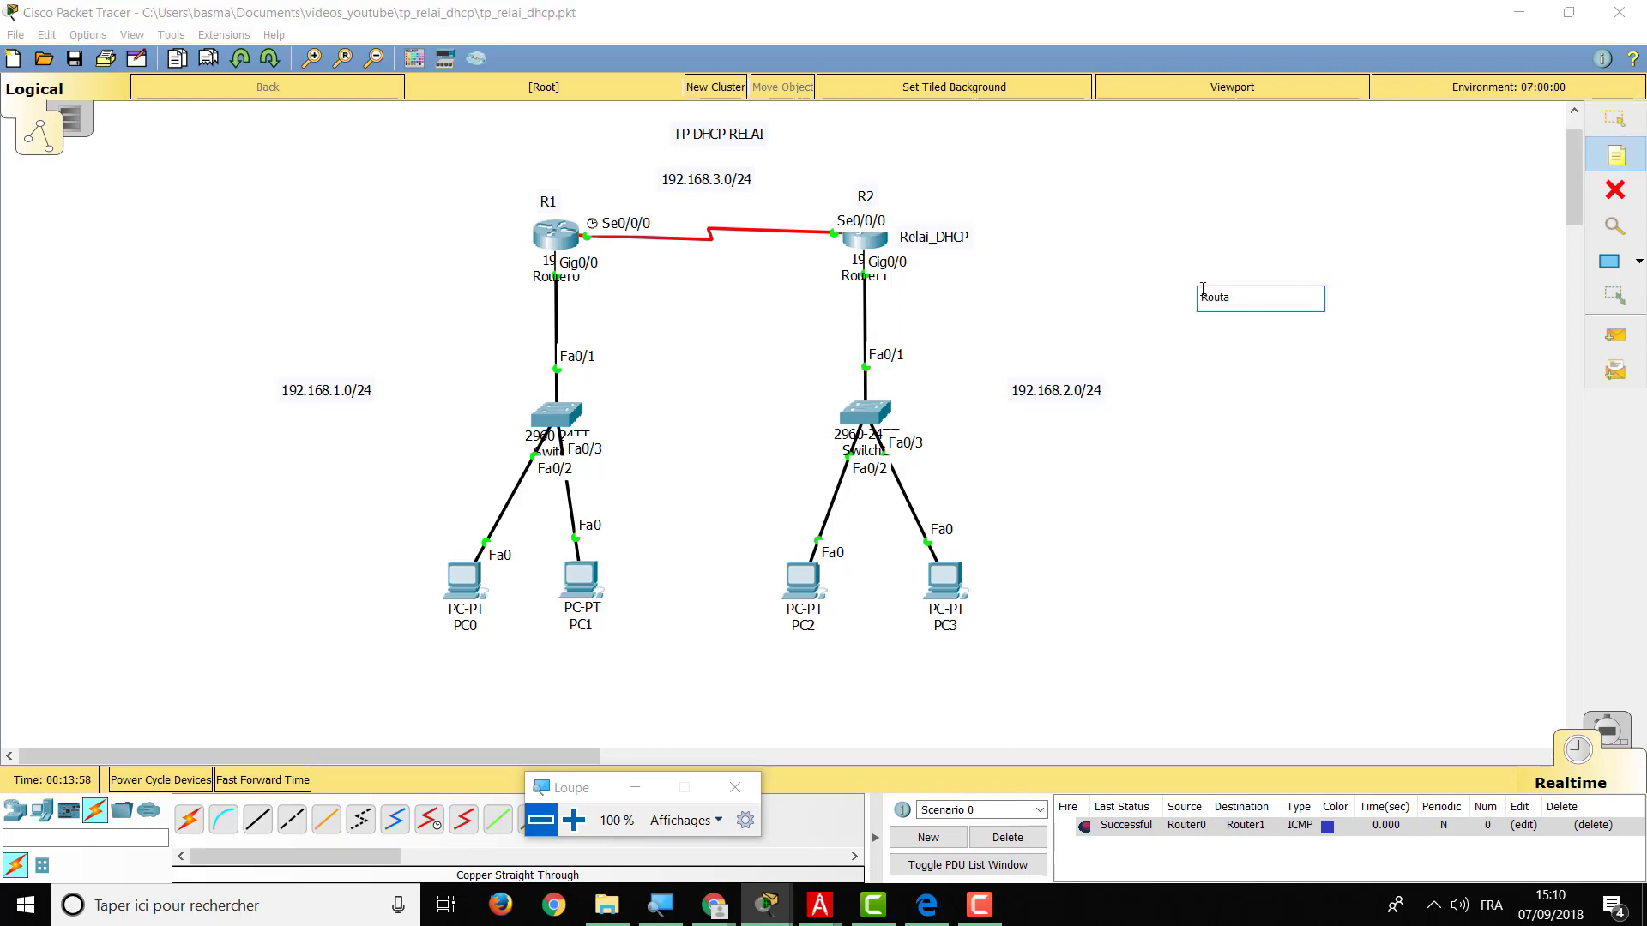
pyautogui.write('ge RIP')
pyautogui.click(1239, 326)
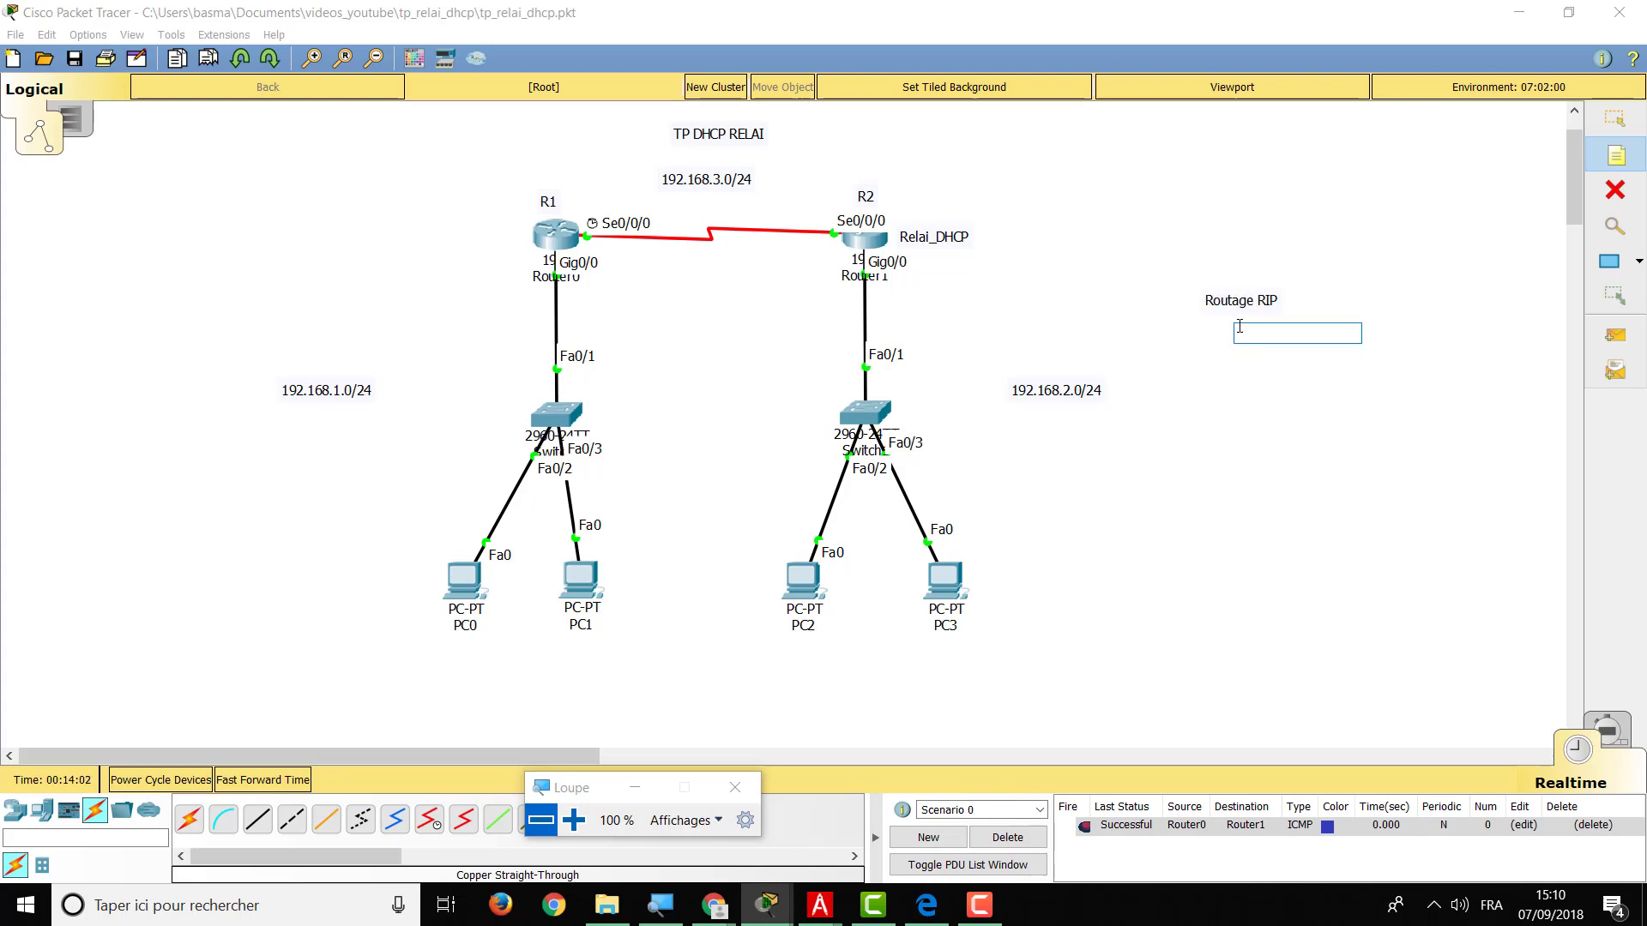
pyautogui.press('Escape')
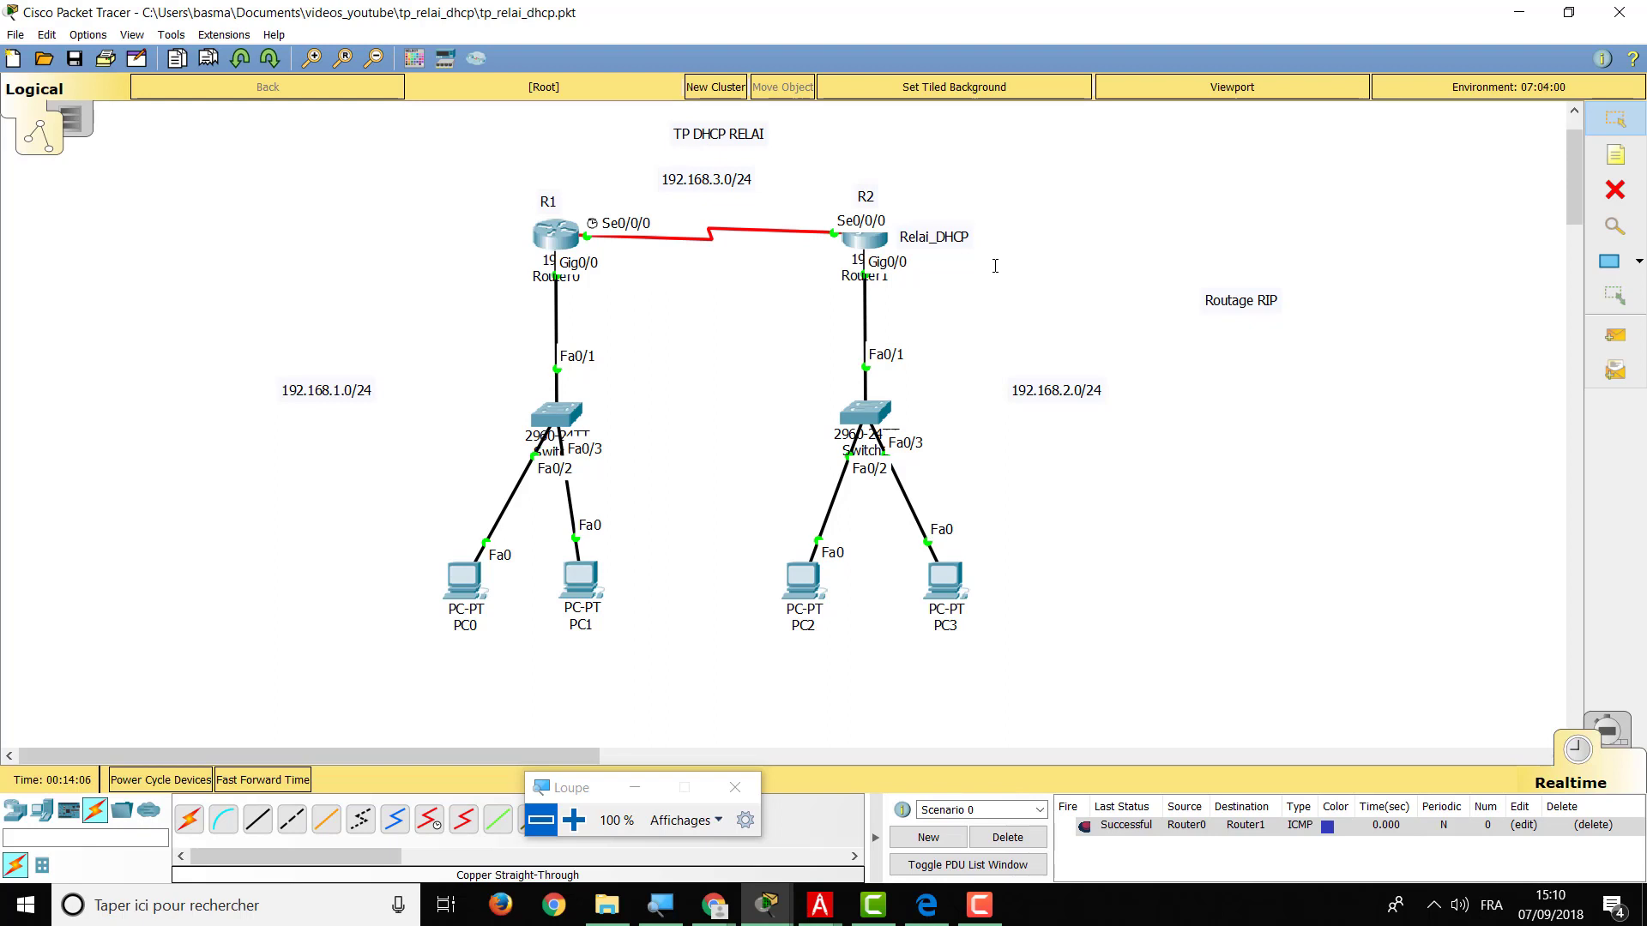
# Enter global configuration on R1, enable RIP with router rip and set it to version 2.
pyautogui.click(562, 234)
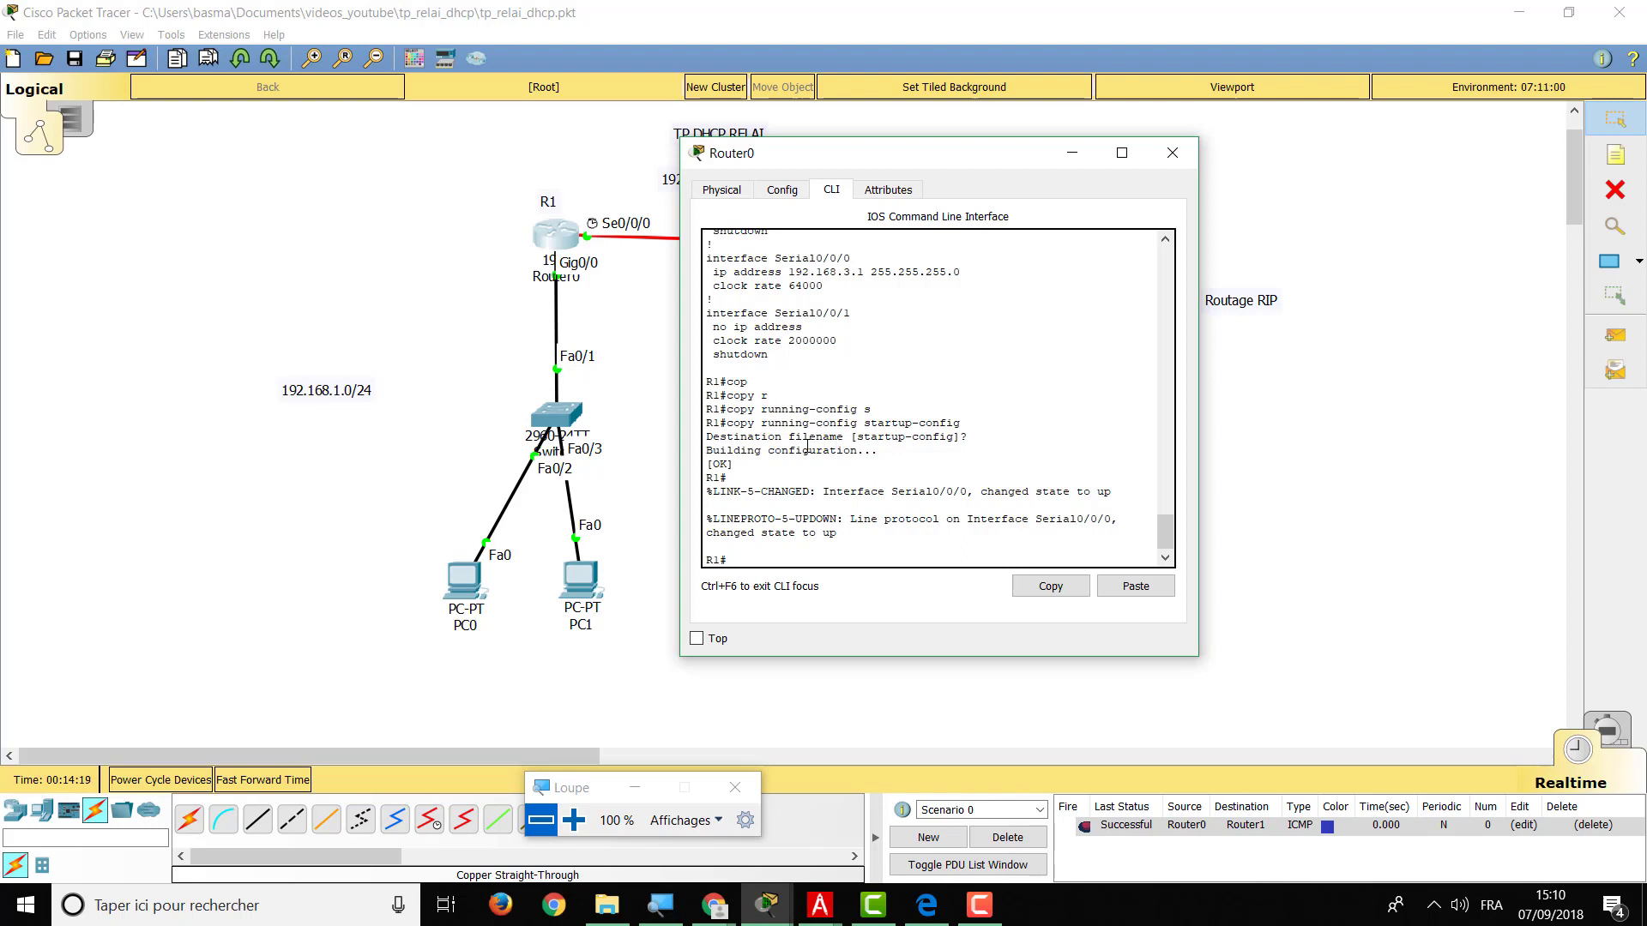
pyautogui.write('nf')
pyautogui.press('Tab')
pyautogui.write('t')
pyautogui.press('Tab')
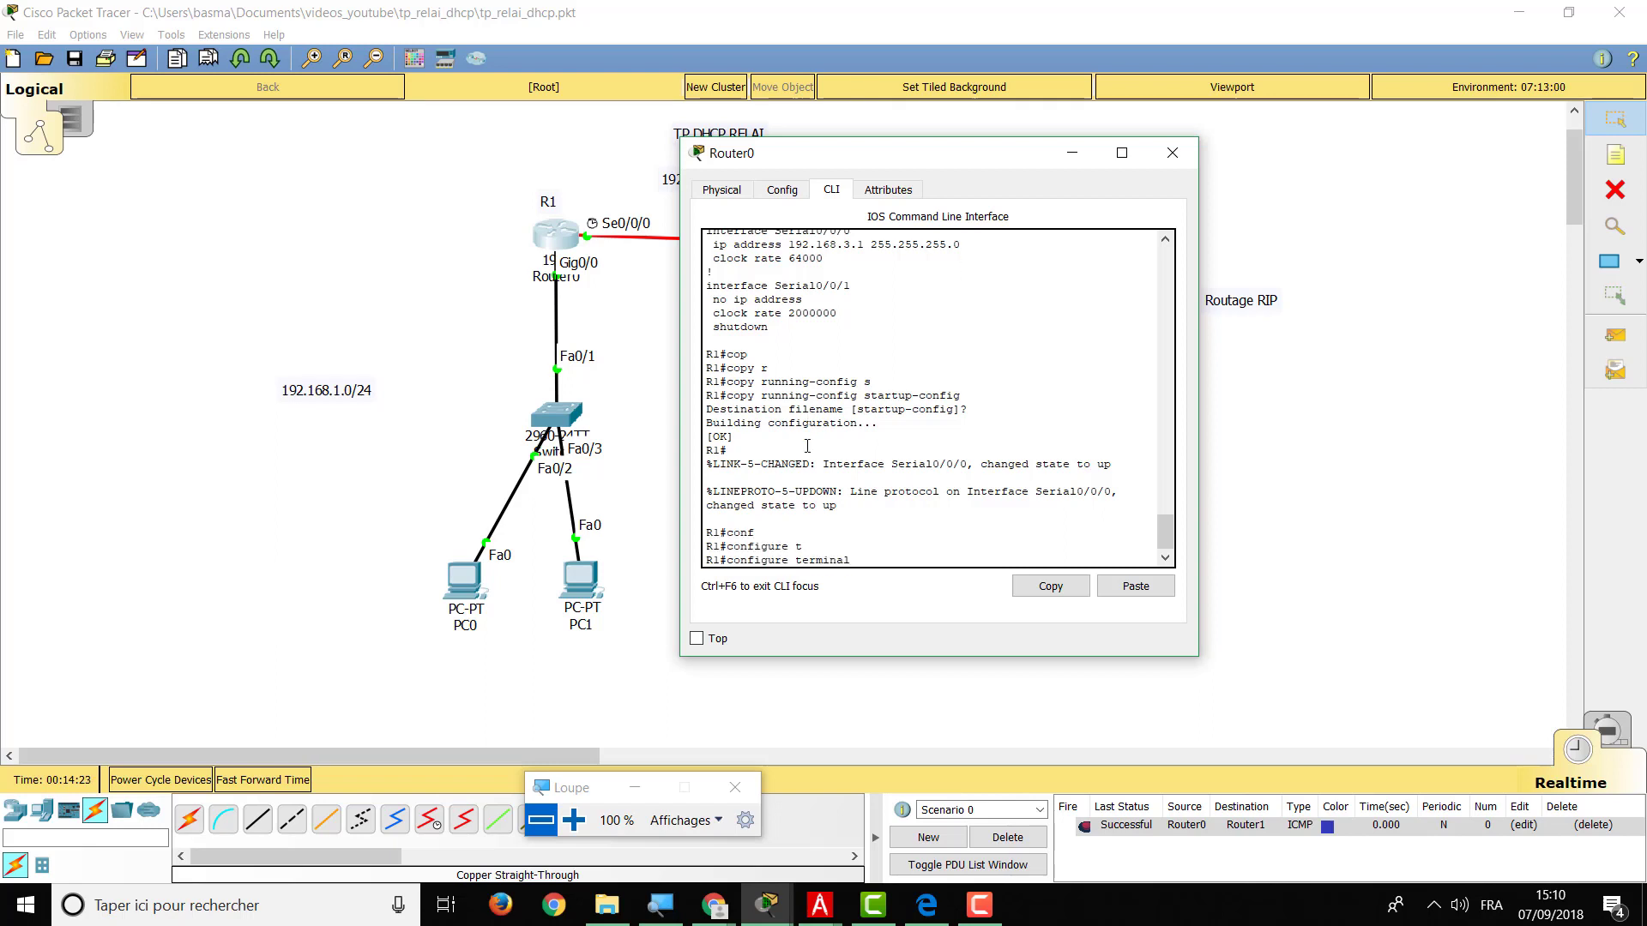
pyautogui.press('Return')
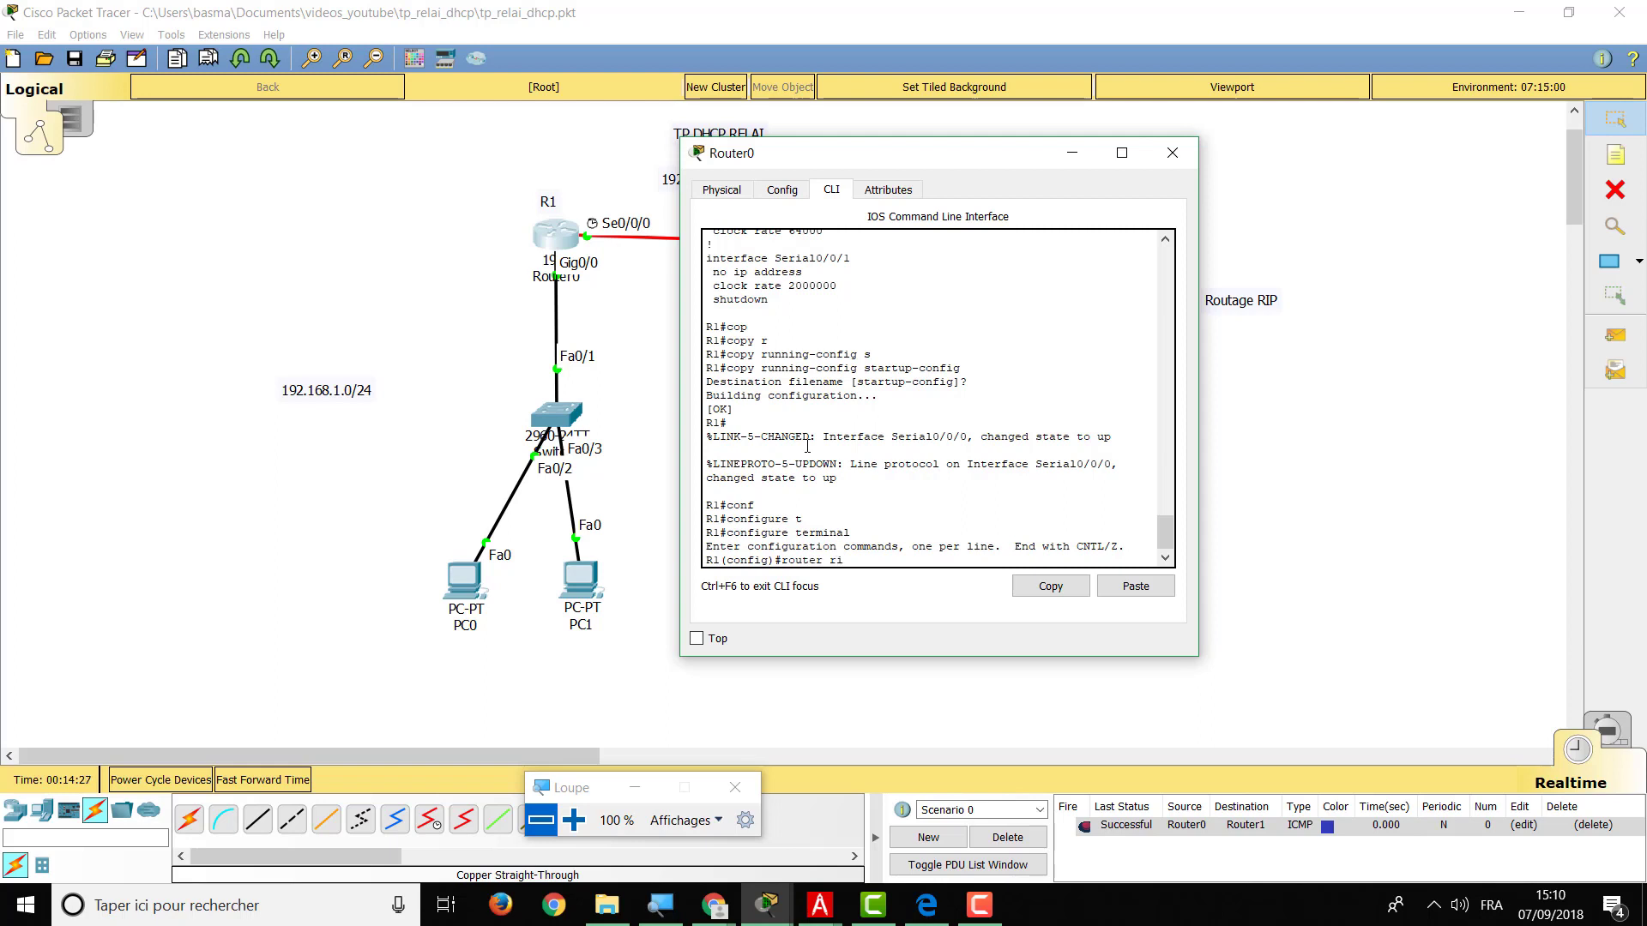
pyautogui.write('router rip')
pyautogui.press('Return')
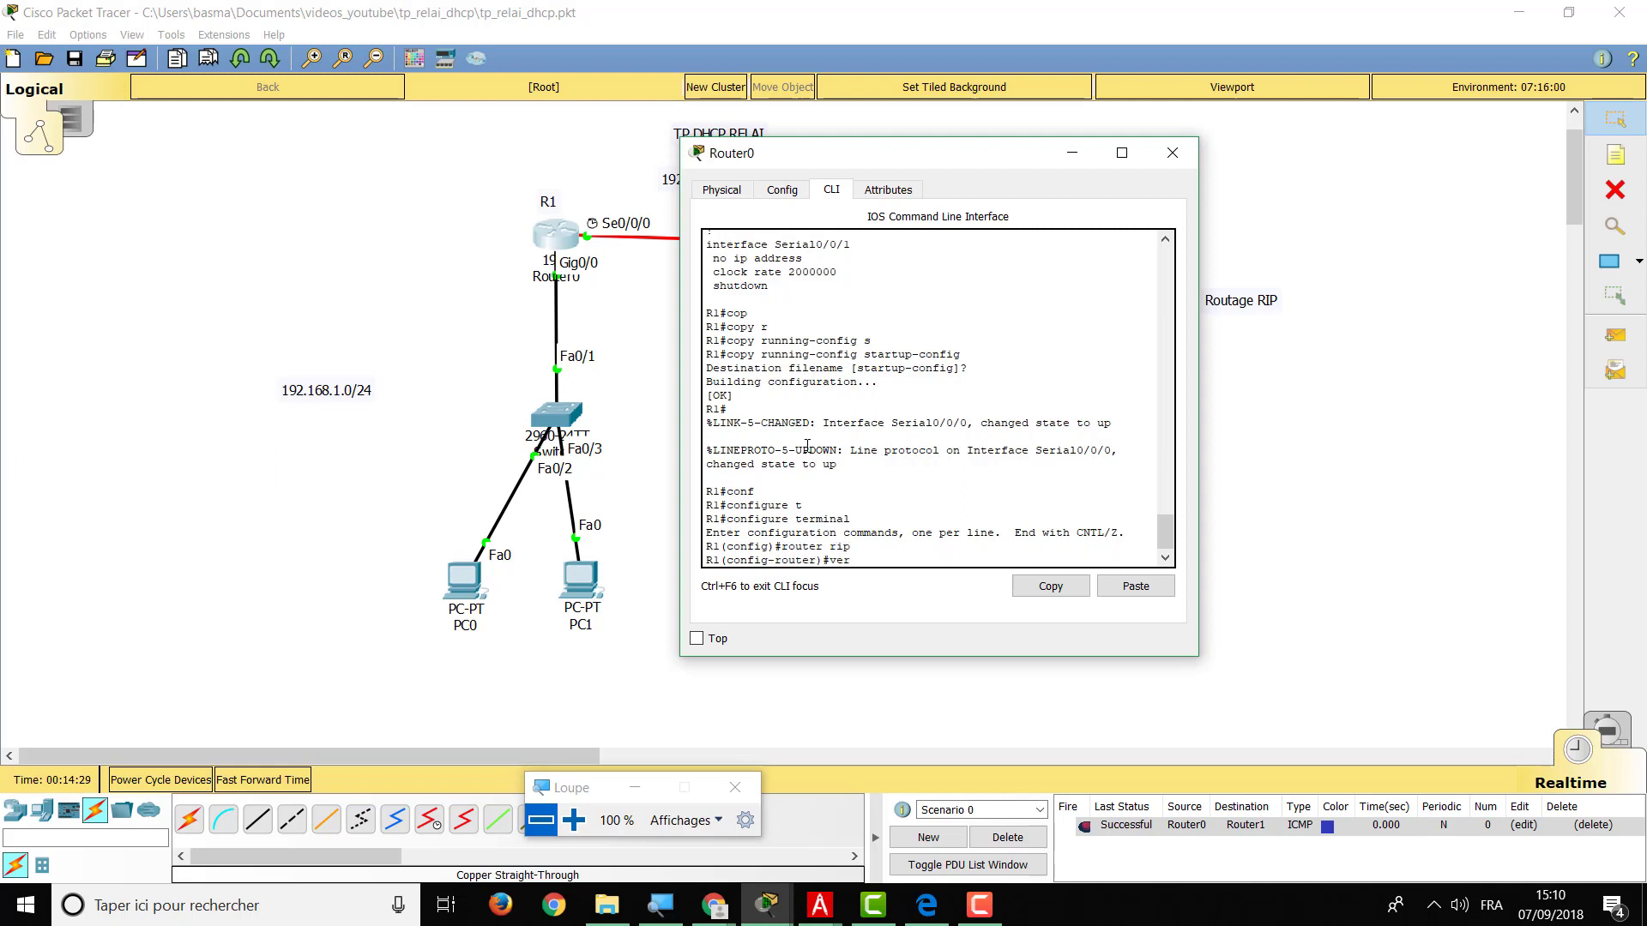
pyautogui.write('ver')
pyautogui.press('Tab')
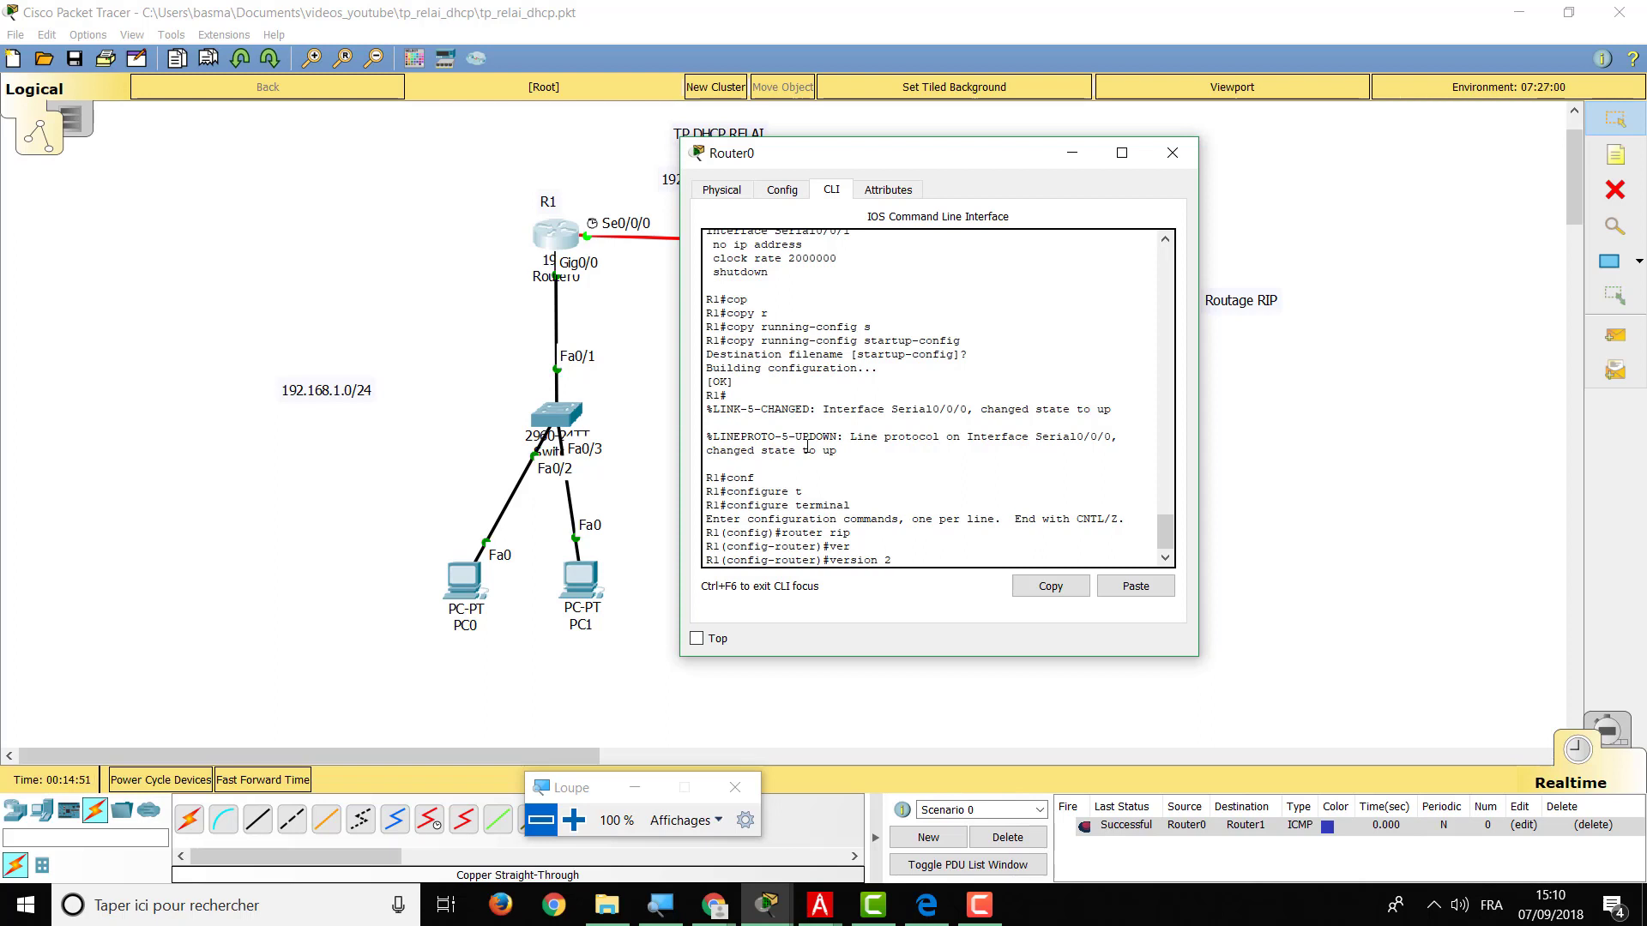
pyautogui.press('Return')
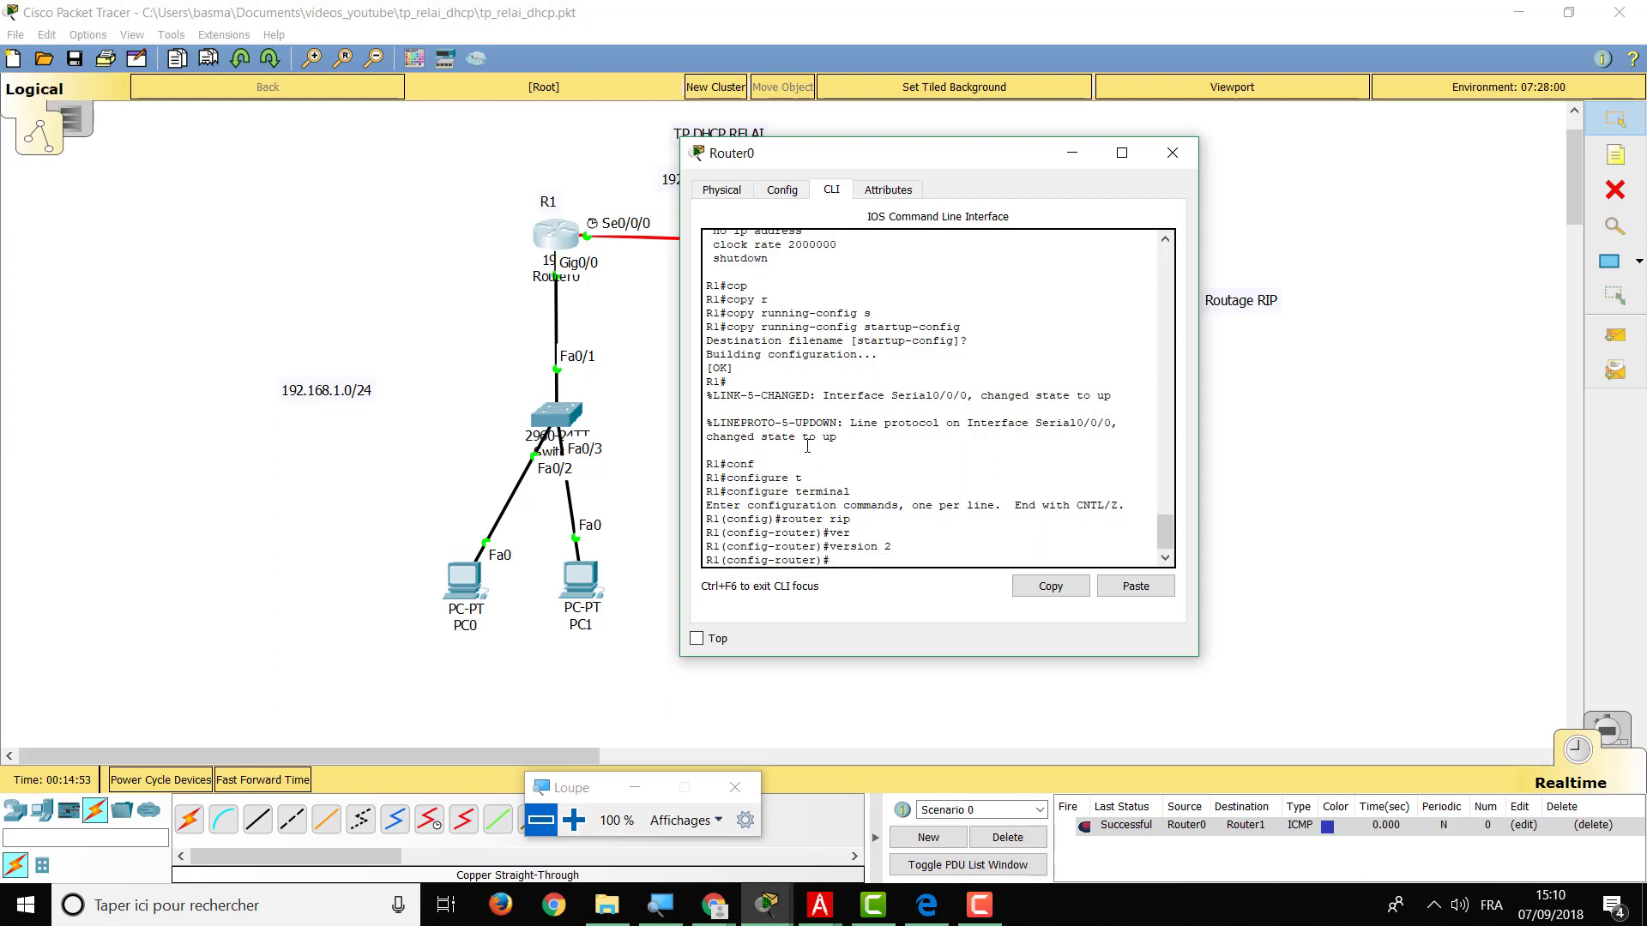
# Add networks 192.168.1.0 and 192.168.3.0 to R1's RIP process and end configuration mode.
pyautogui.write('net')
pyautogui.press('Tab')
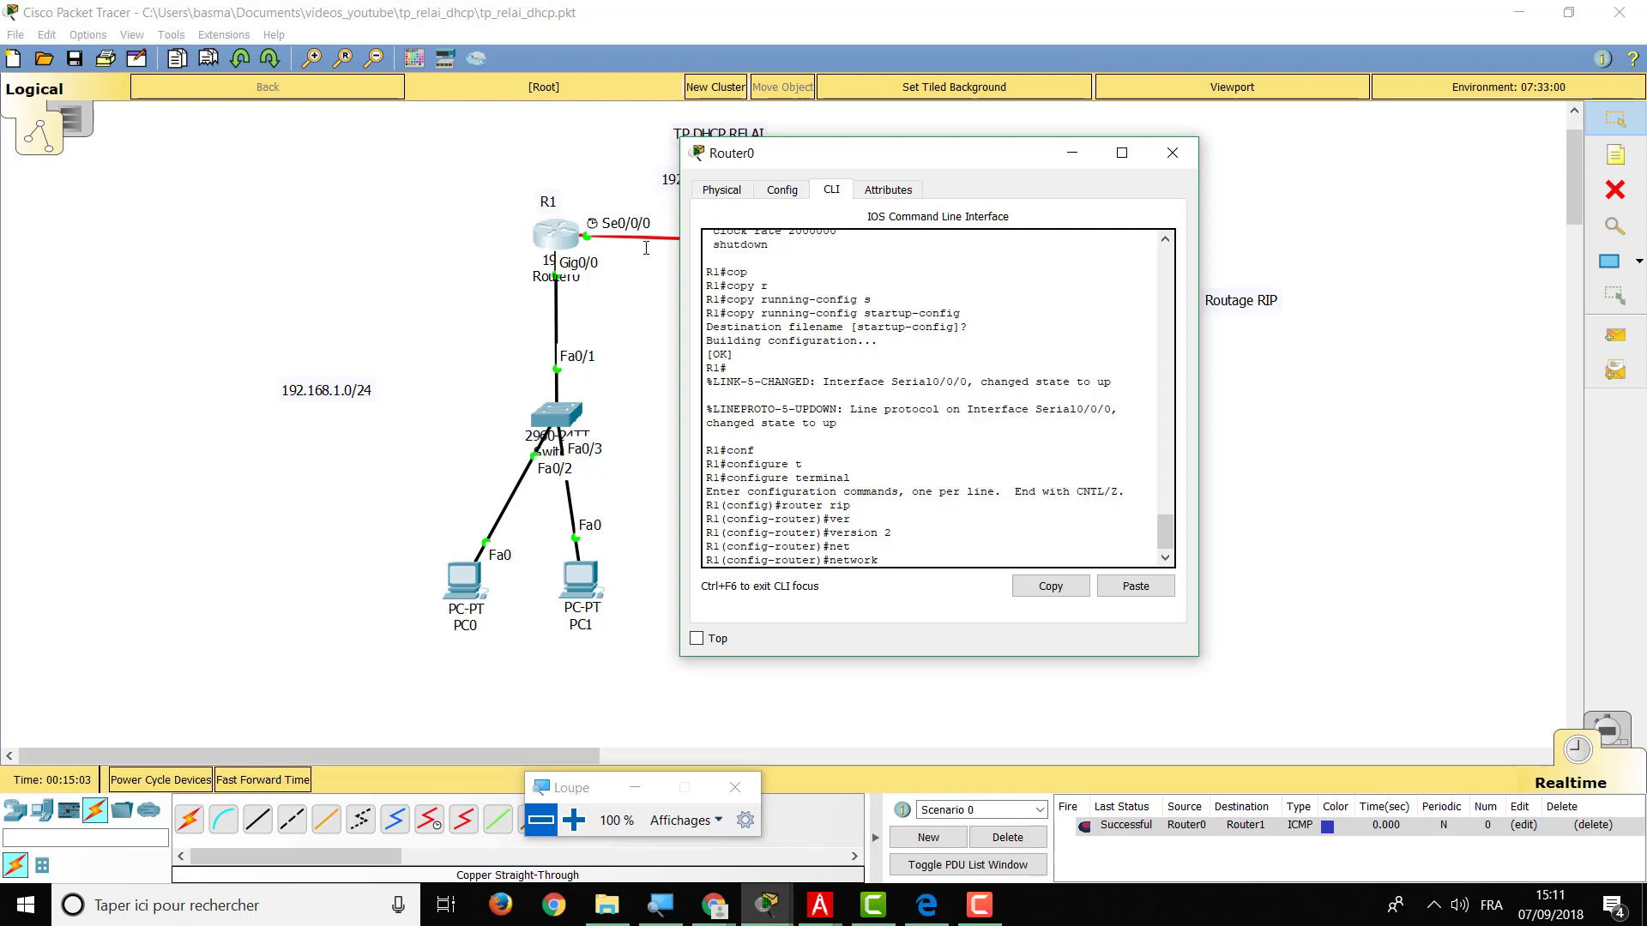
pyautogui.write('192.168.1.0')
pyautogui.press('Return')
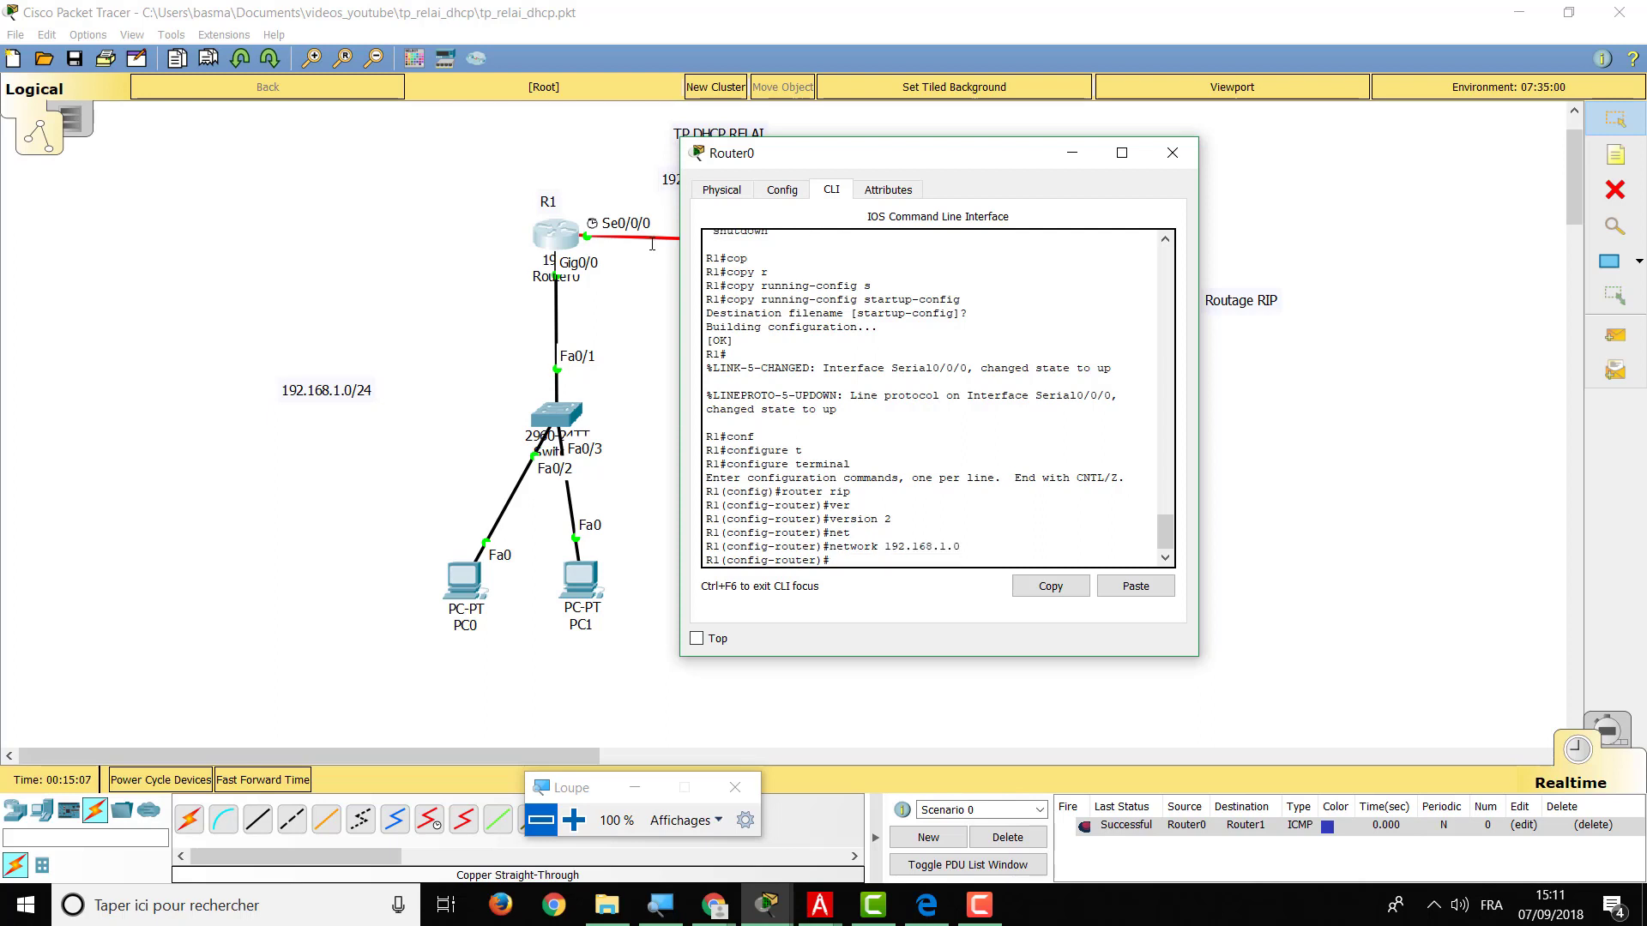
pyautogui.write('net')
pyautogui.press('Tab')
pyautogui.write('192.')
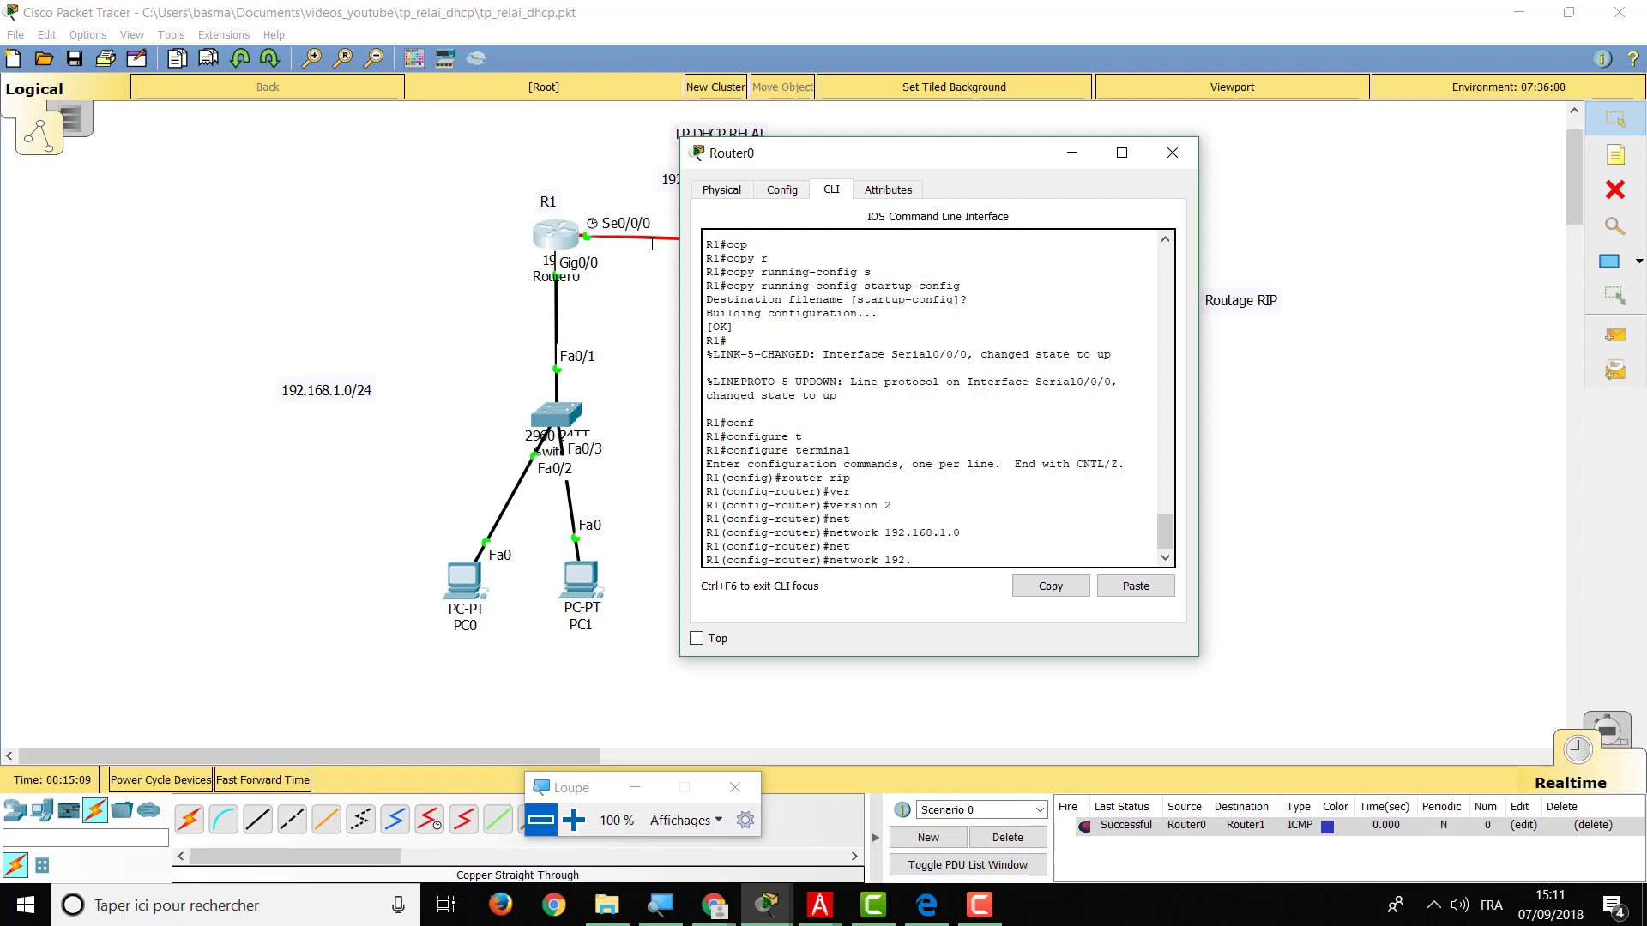
pyautogui.write('168.3.0')
pyautogui.press('Return')
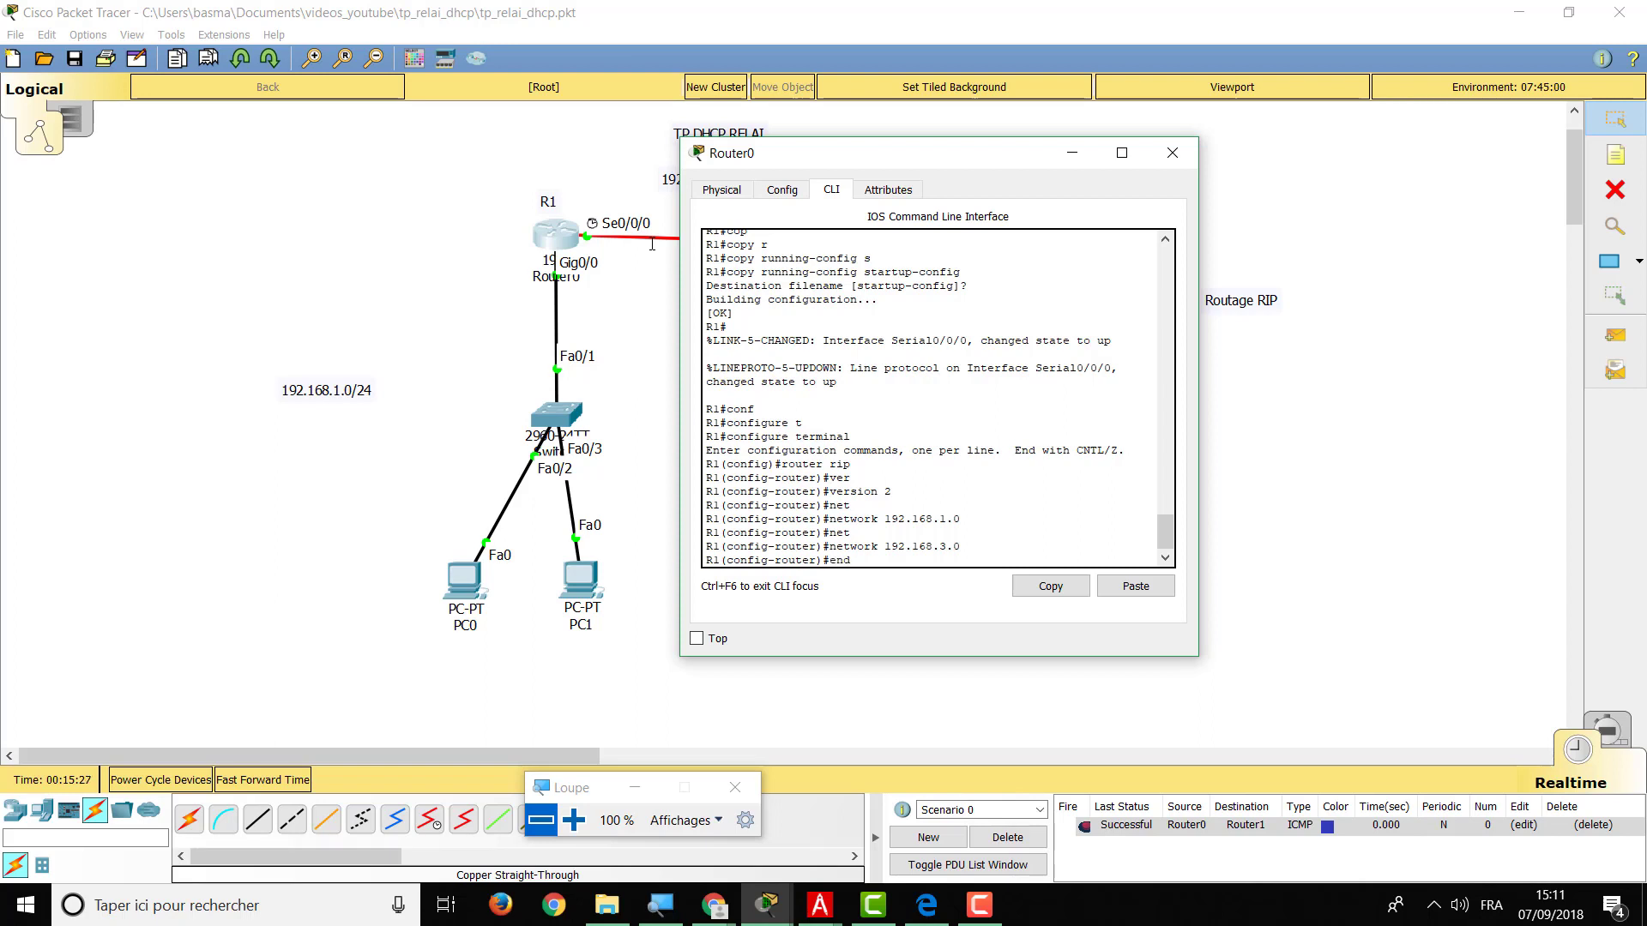
pyautogui.press('Return')
pyautogui.press('Return')
# Display R1's running configuration with show running-config and page down to the router rip section.
pyautogui.write('sh')
pyautogui.press('Tab')
pyautogui.write('r')
pyautogui.press('Tab')
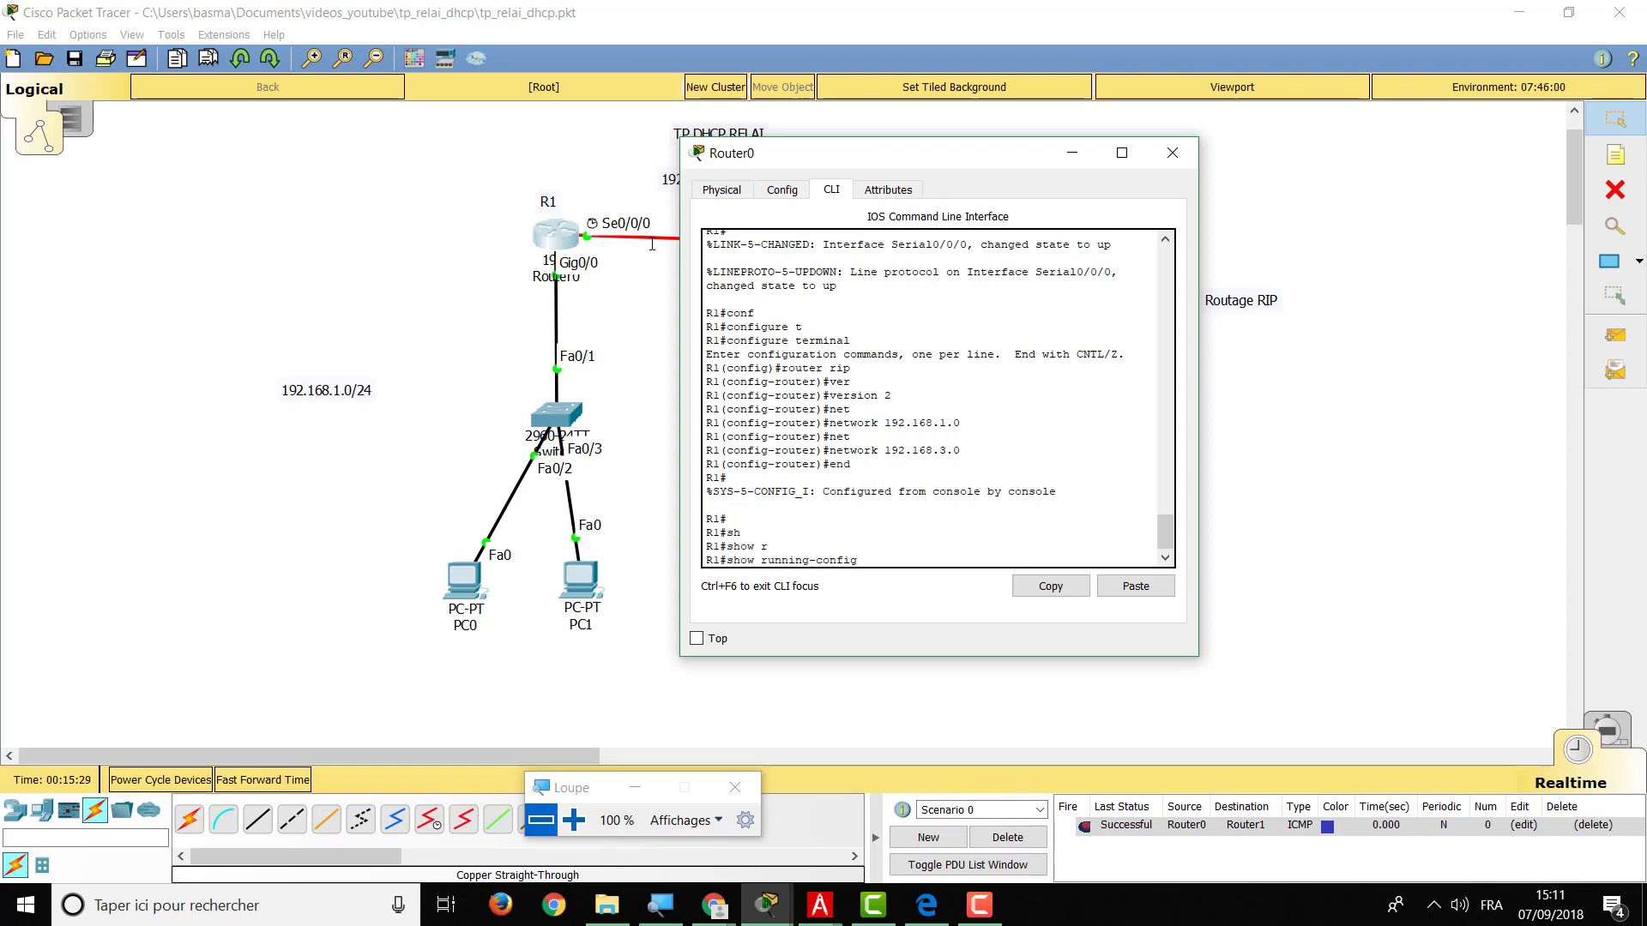
pyautogui.press('Return')
pyautogui.press('space')
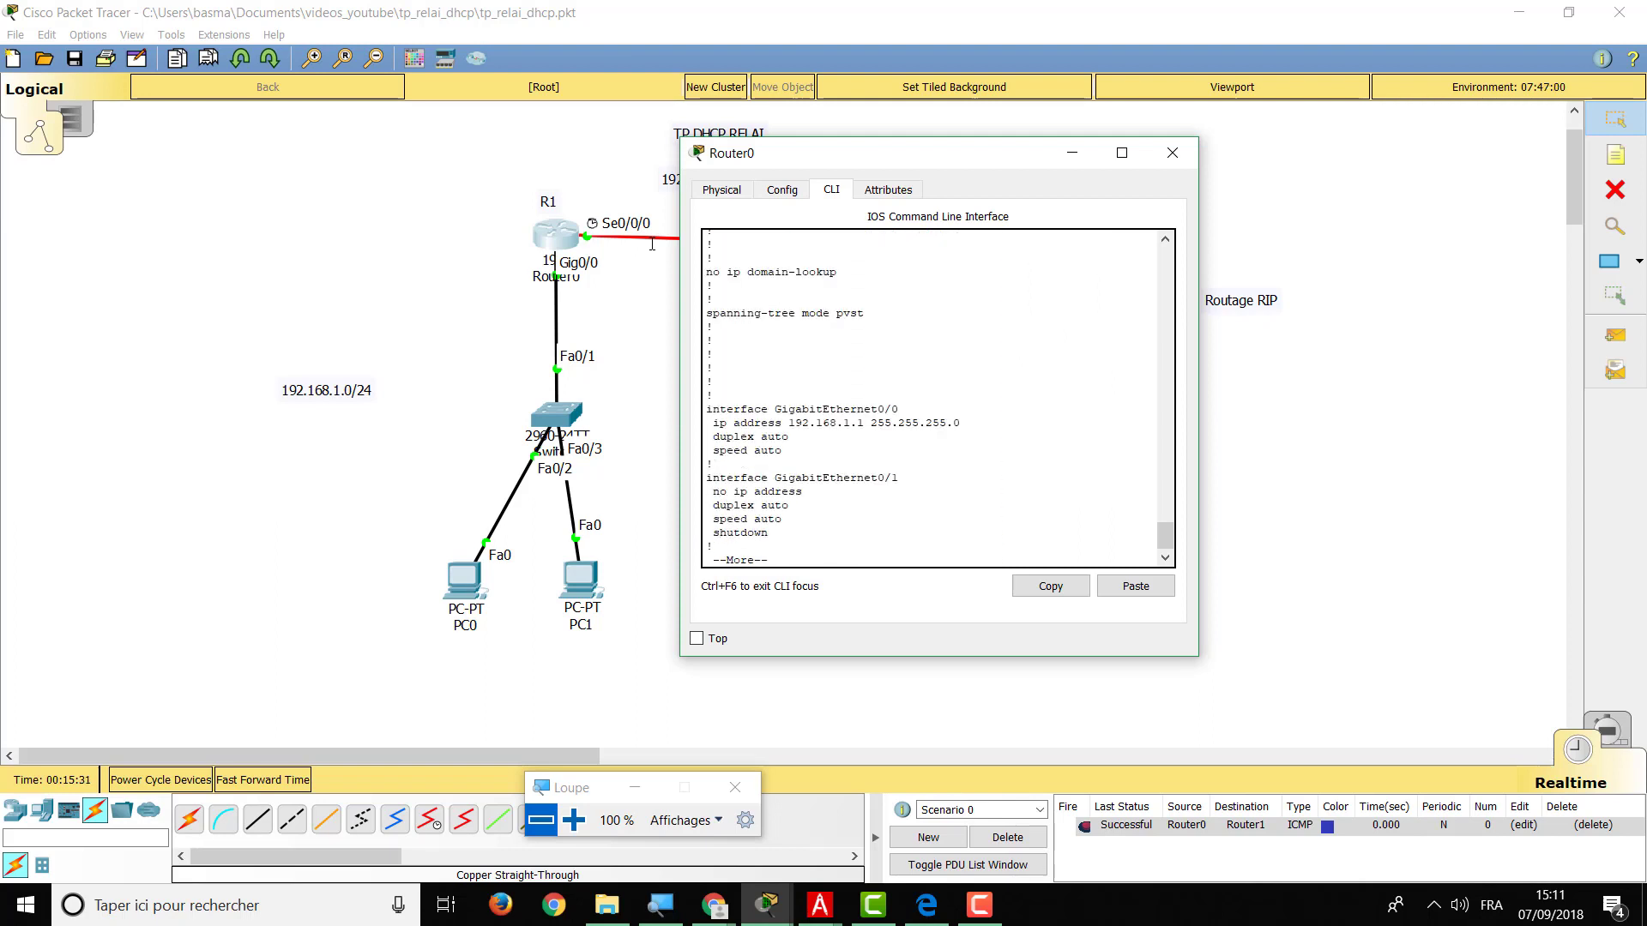
pyautogui.press('space')
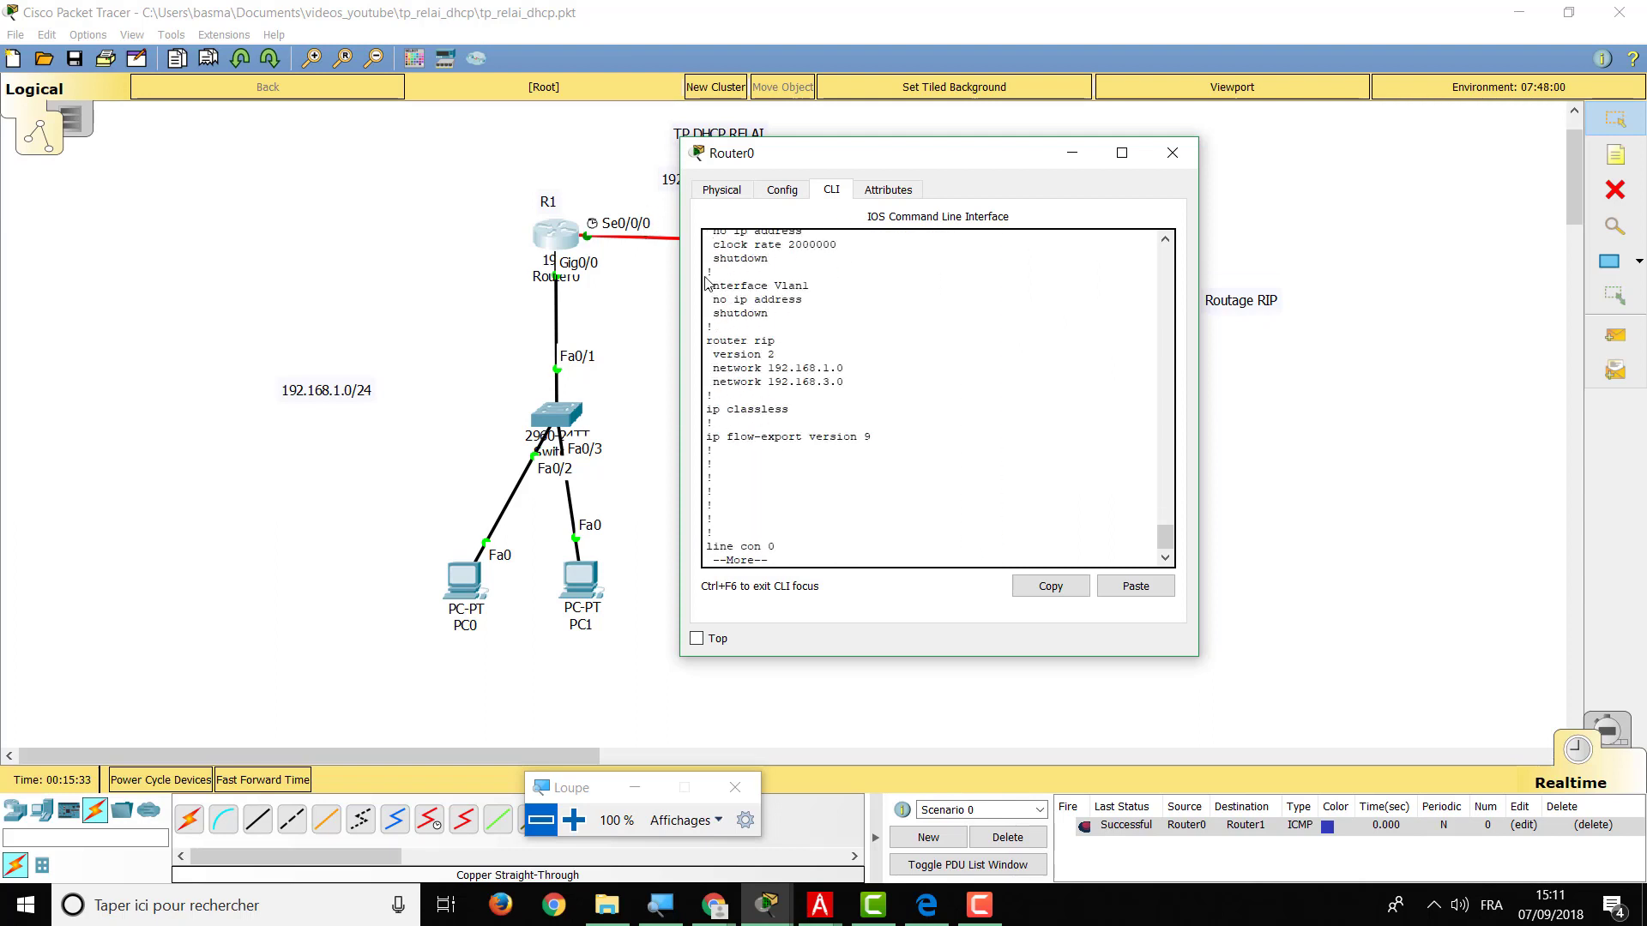
# Save R1's configuration with copy running-config startup-config, accepting the default destination filename.
pyautogui.write('cop')
pyautogui.press('Tab')
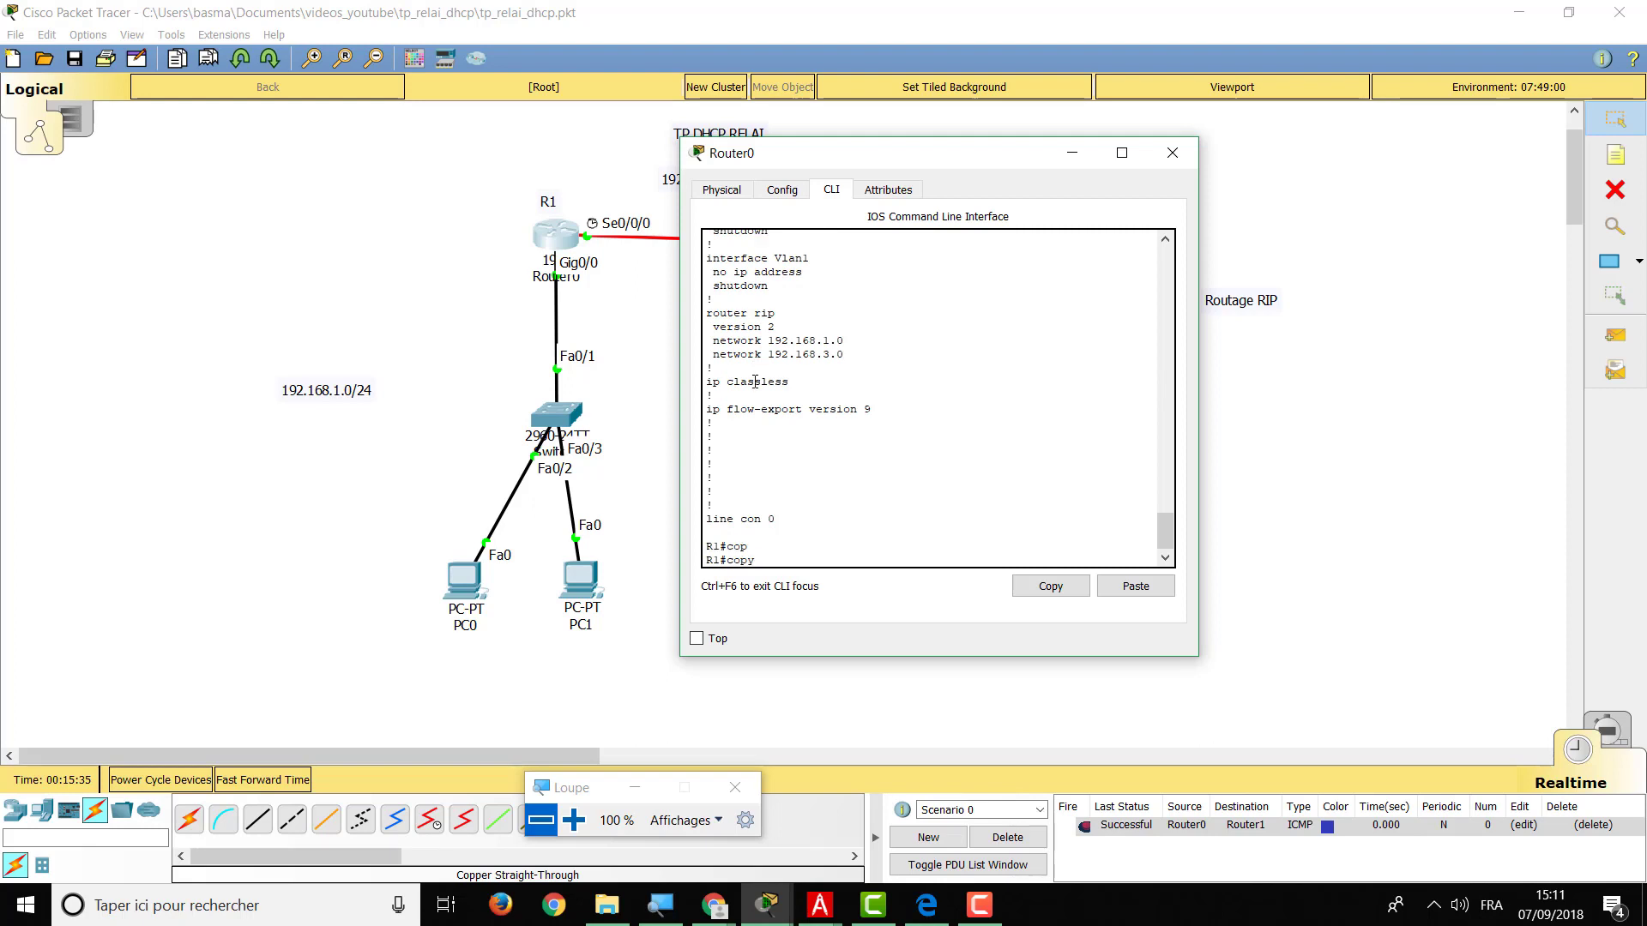
pyautogui.write('r')
pyautogui.press('Tab')
pyautogui.write('s')
pyautogui.press('Tab')
pyautogui.press('Return')
pyautogui.press('Return')
pyautogui.press('Return')
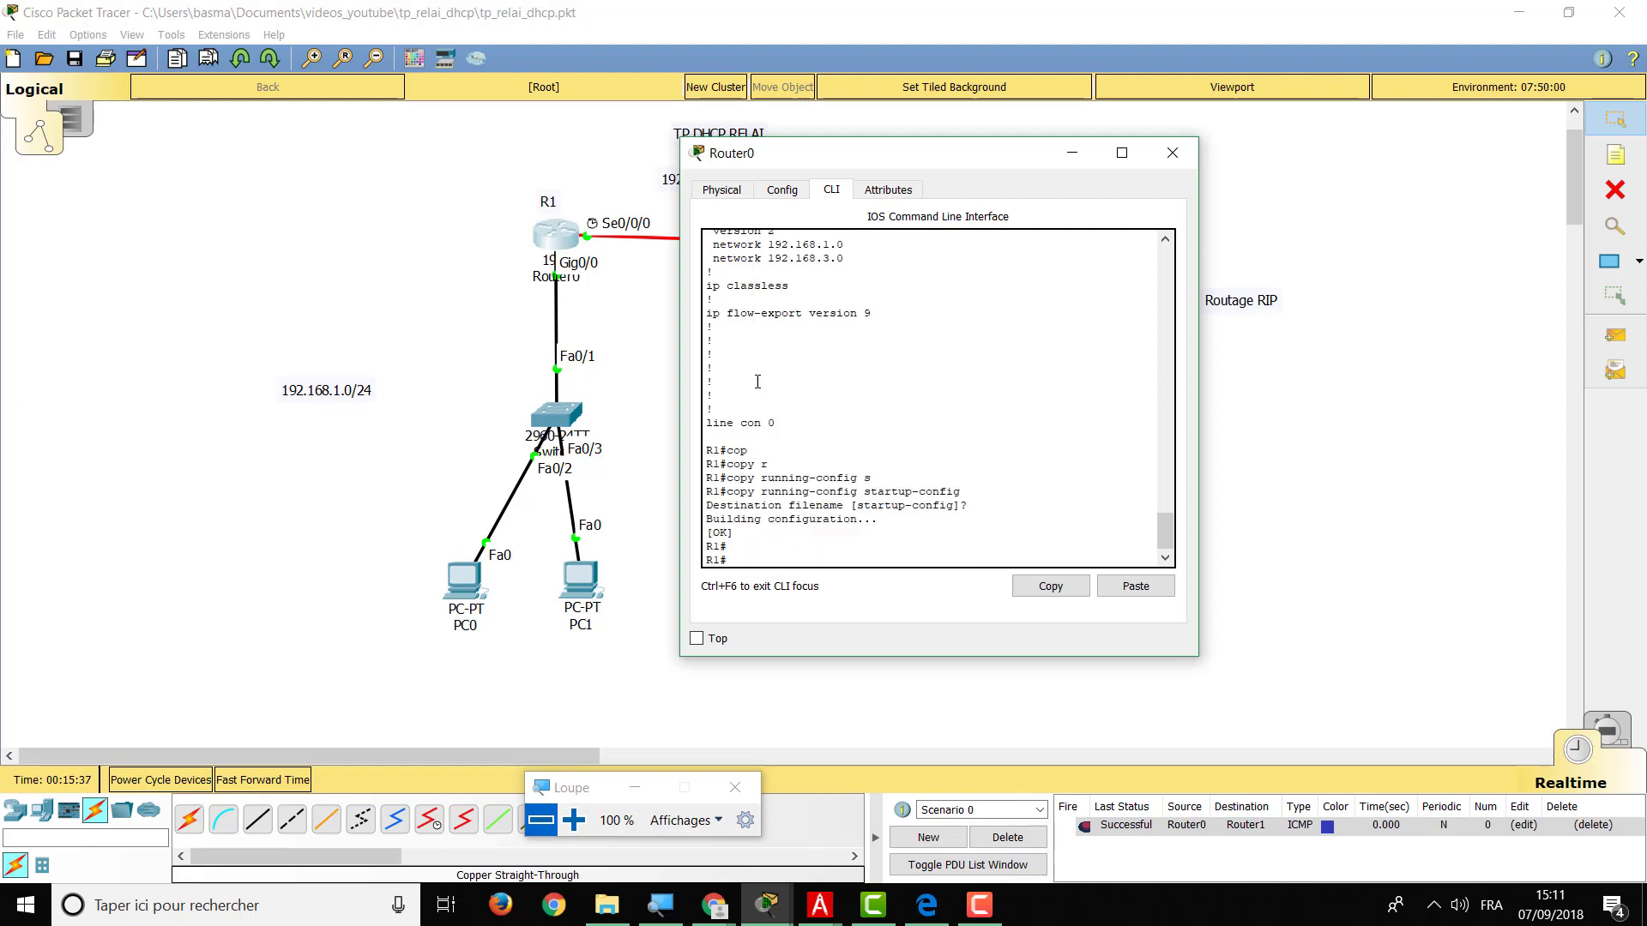
# Switch to R2's command line, enter global configuration, enable RIP with router rip and set it to version 2.
pyautogui.click(1321, 437)
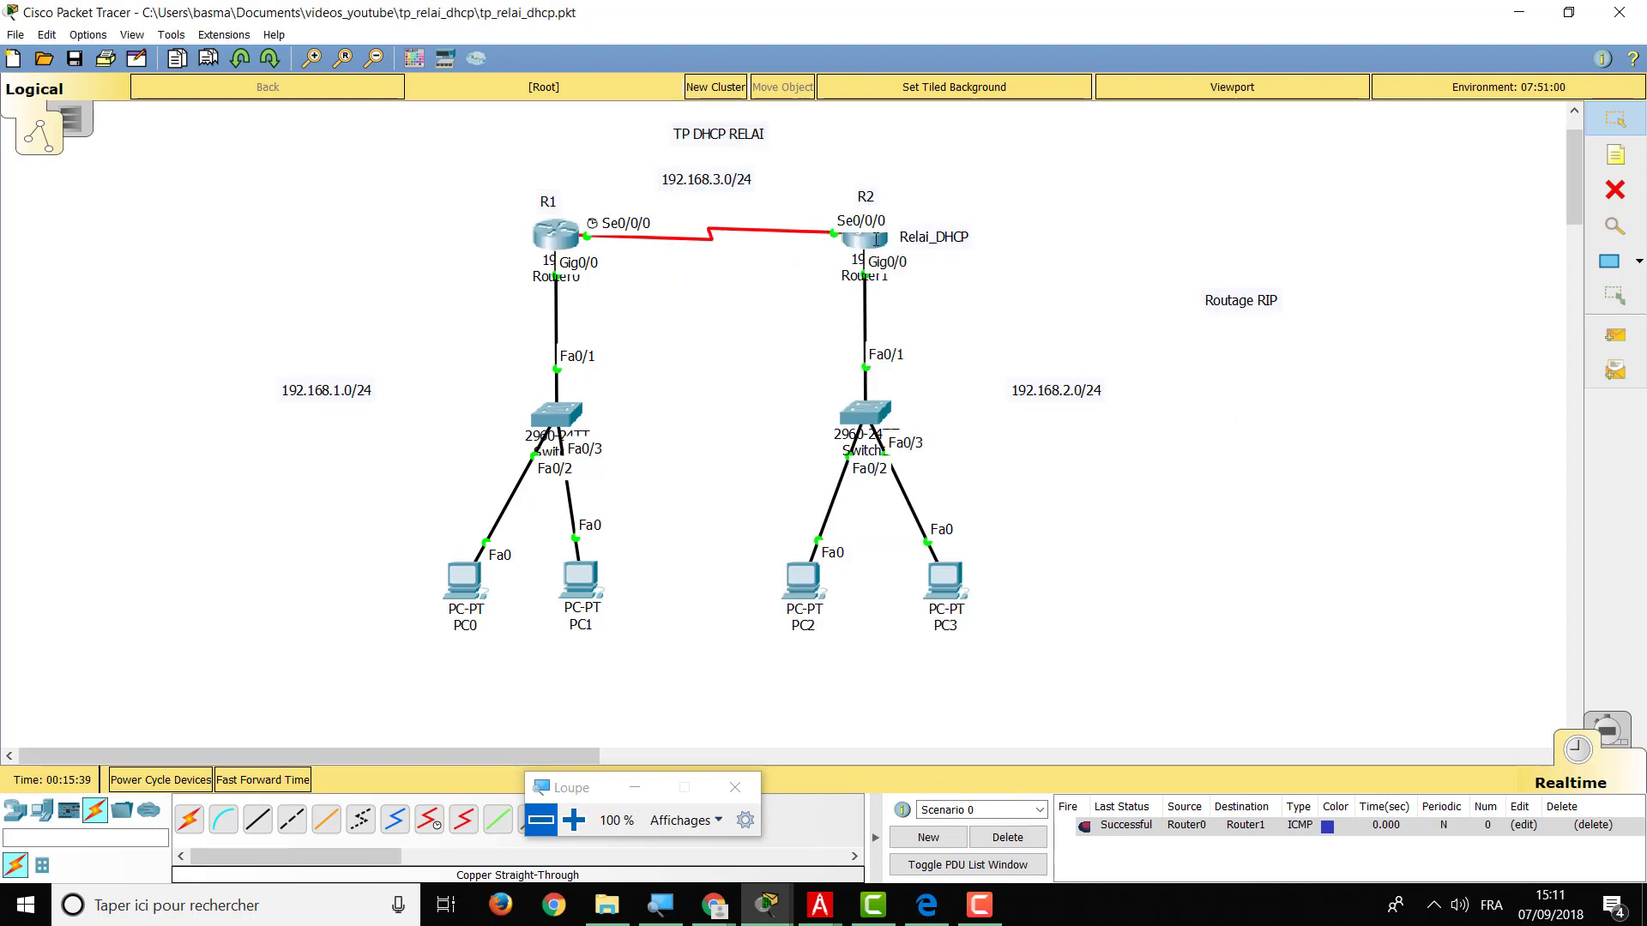
pyautogui.click(873, 238)
pyautogui.write('con')
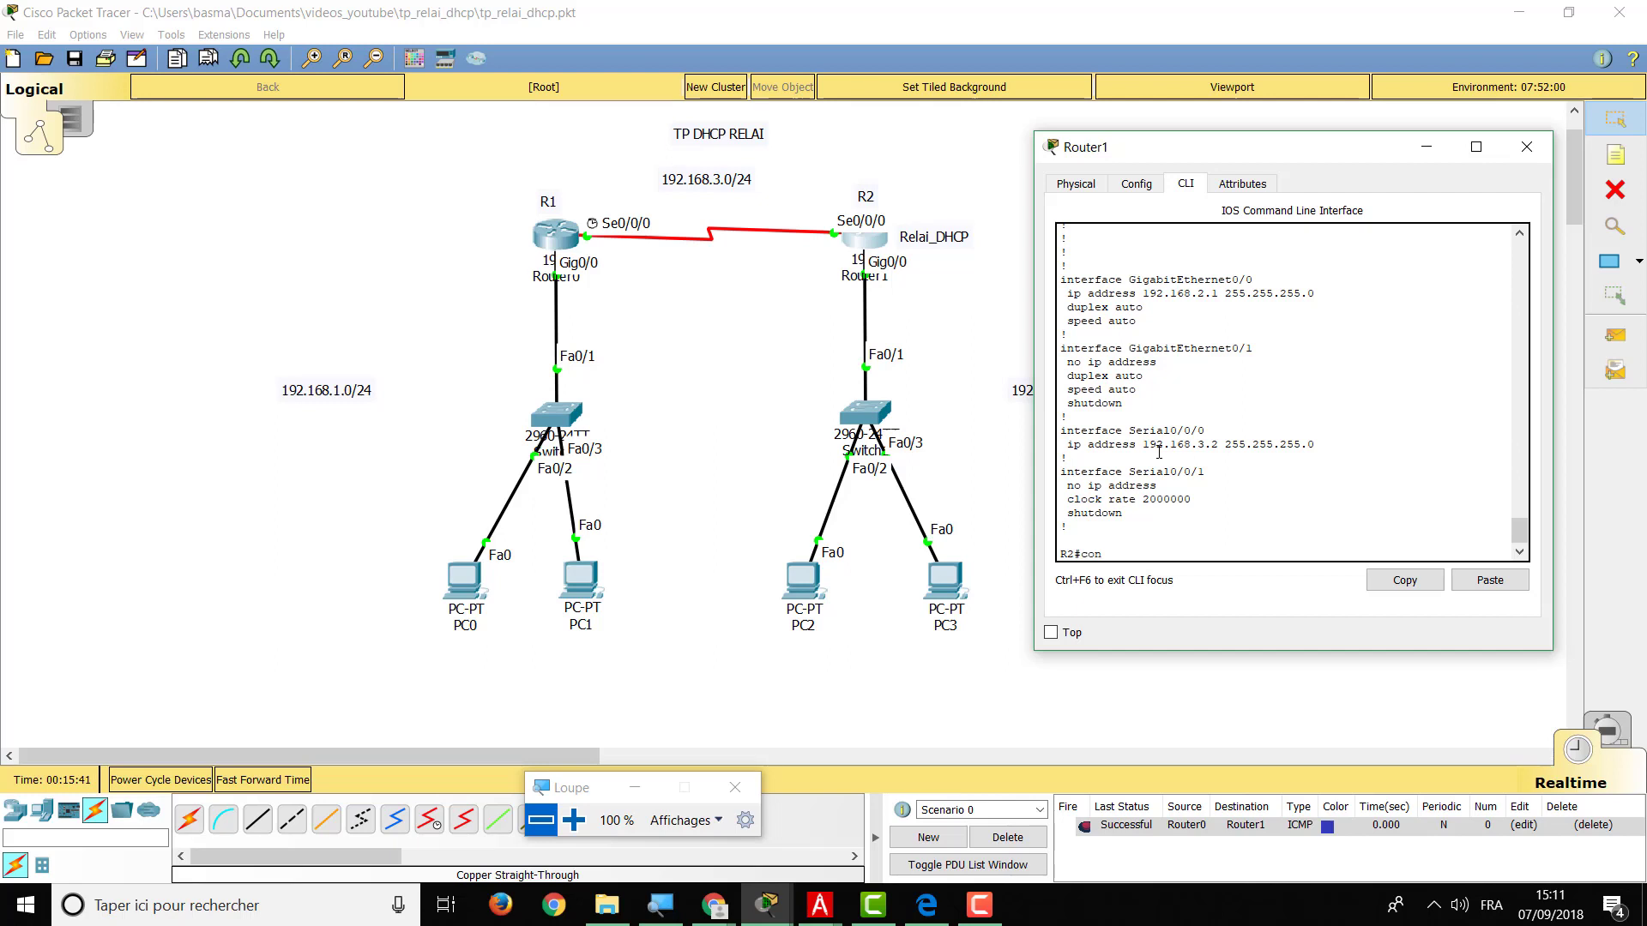
pyautogui.write('f')
pyautogui.press('Tab')
pyautogui.write('t')
pyautogui.press('Tab')
pyautogui.press('Return')
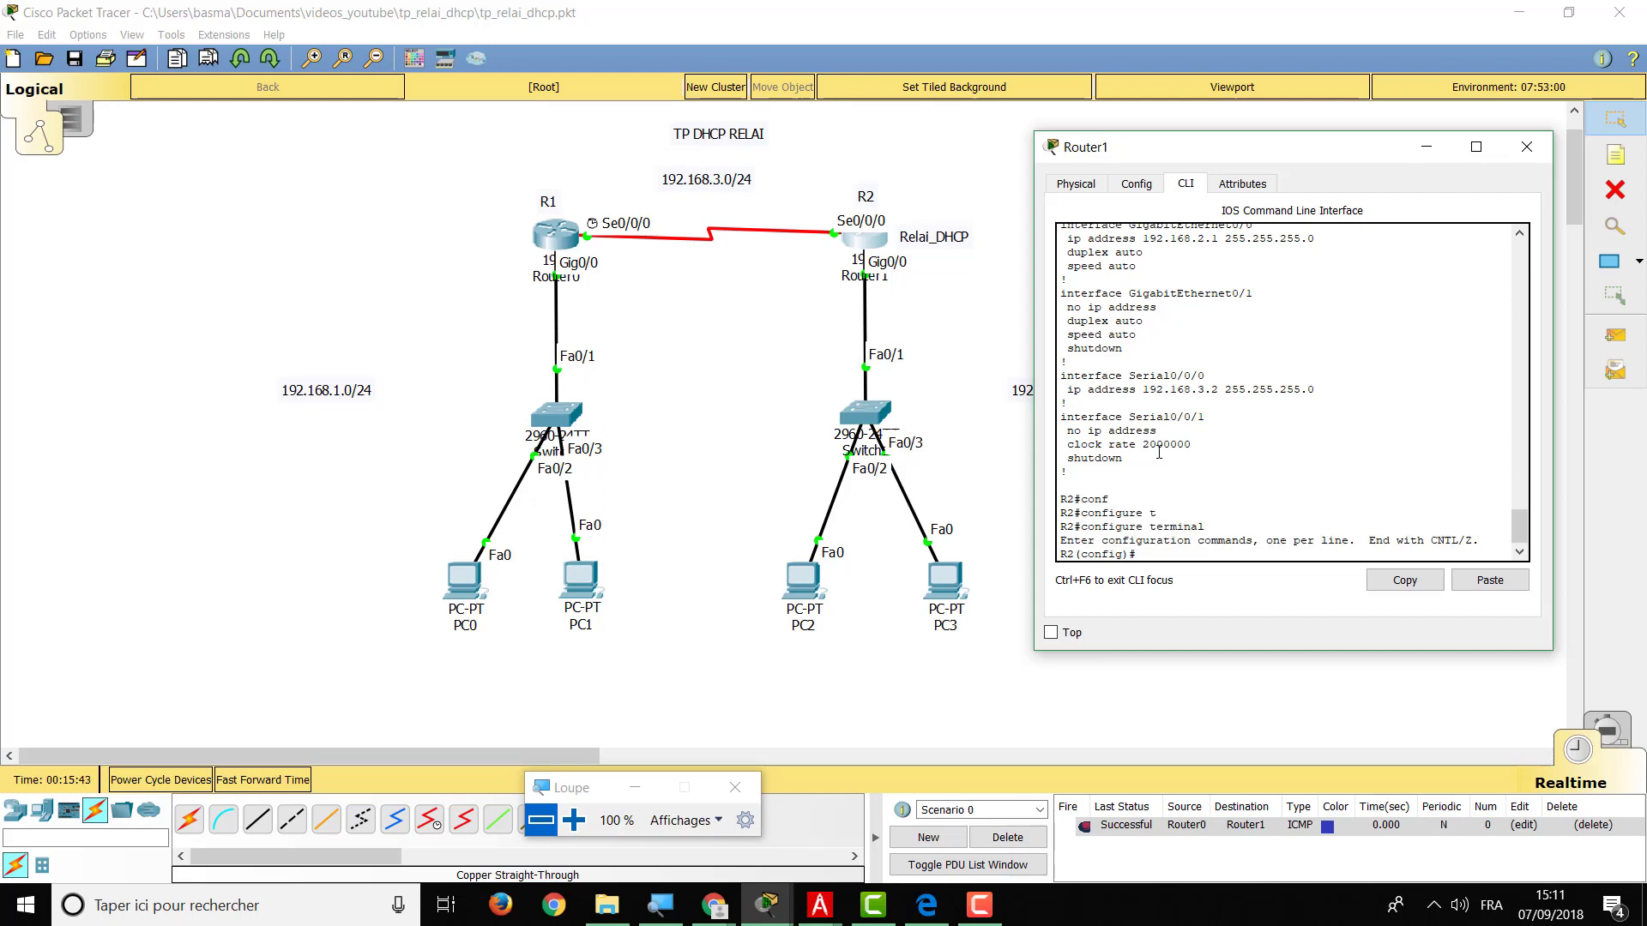
pyautogui.write('router rip')
pyautogui.press('Return')
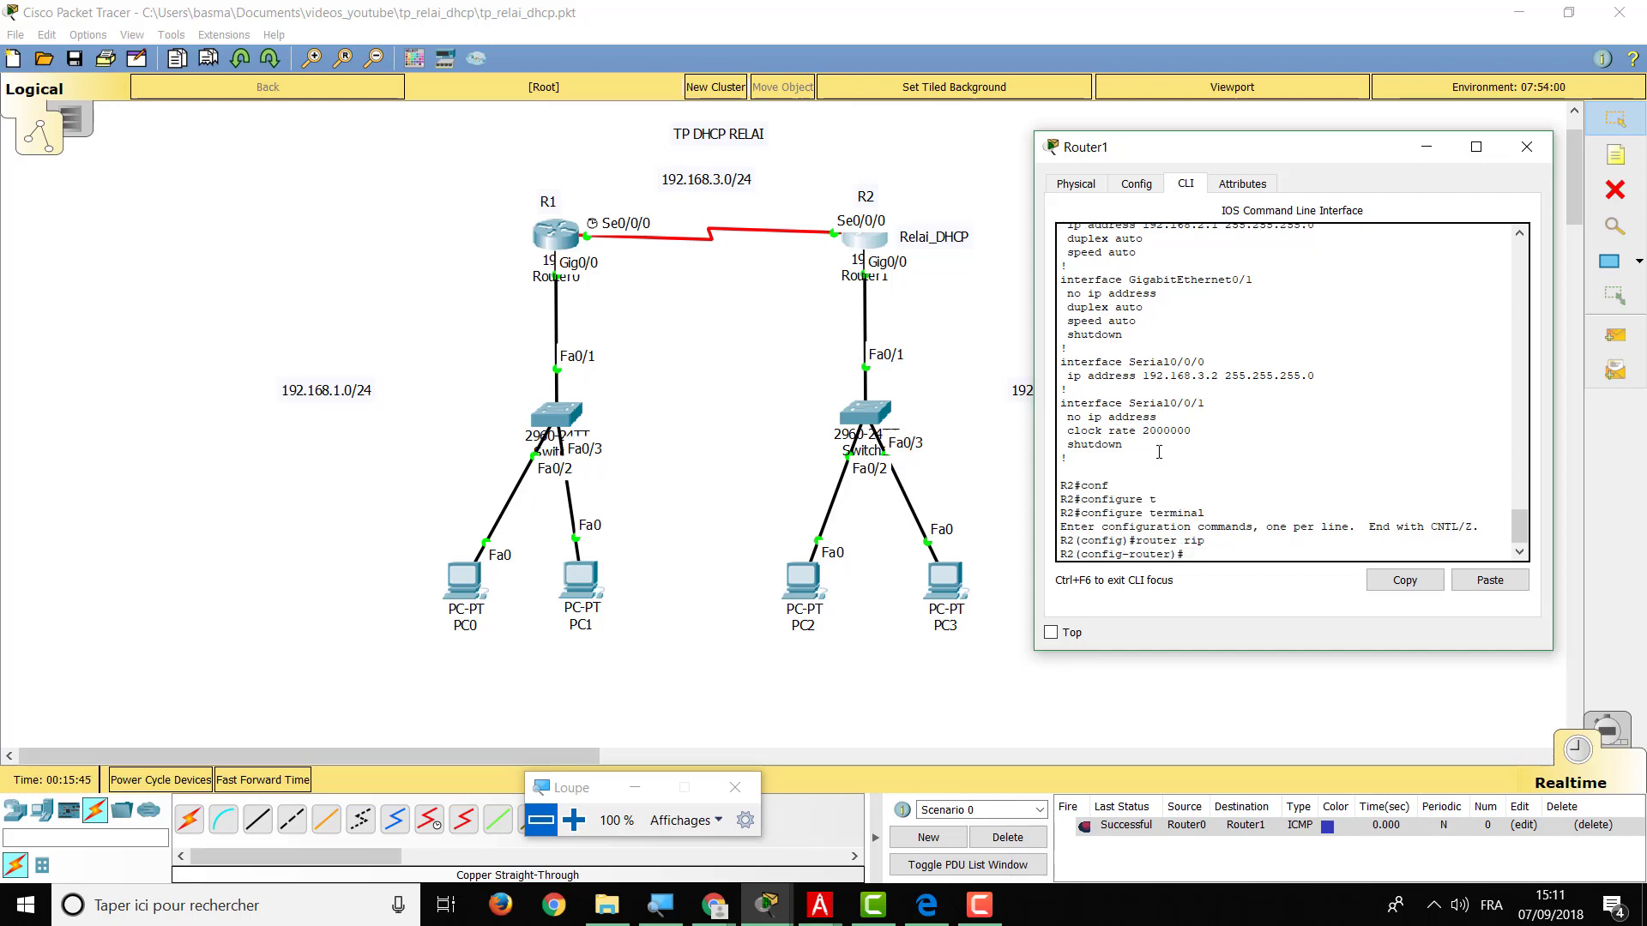
pyautogui.write('ver')
pyautogui.press('Tab')
pyautogui.write('2')
pyautogui.press('Return')
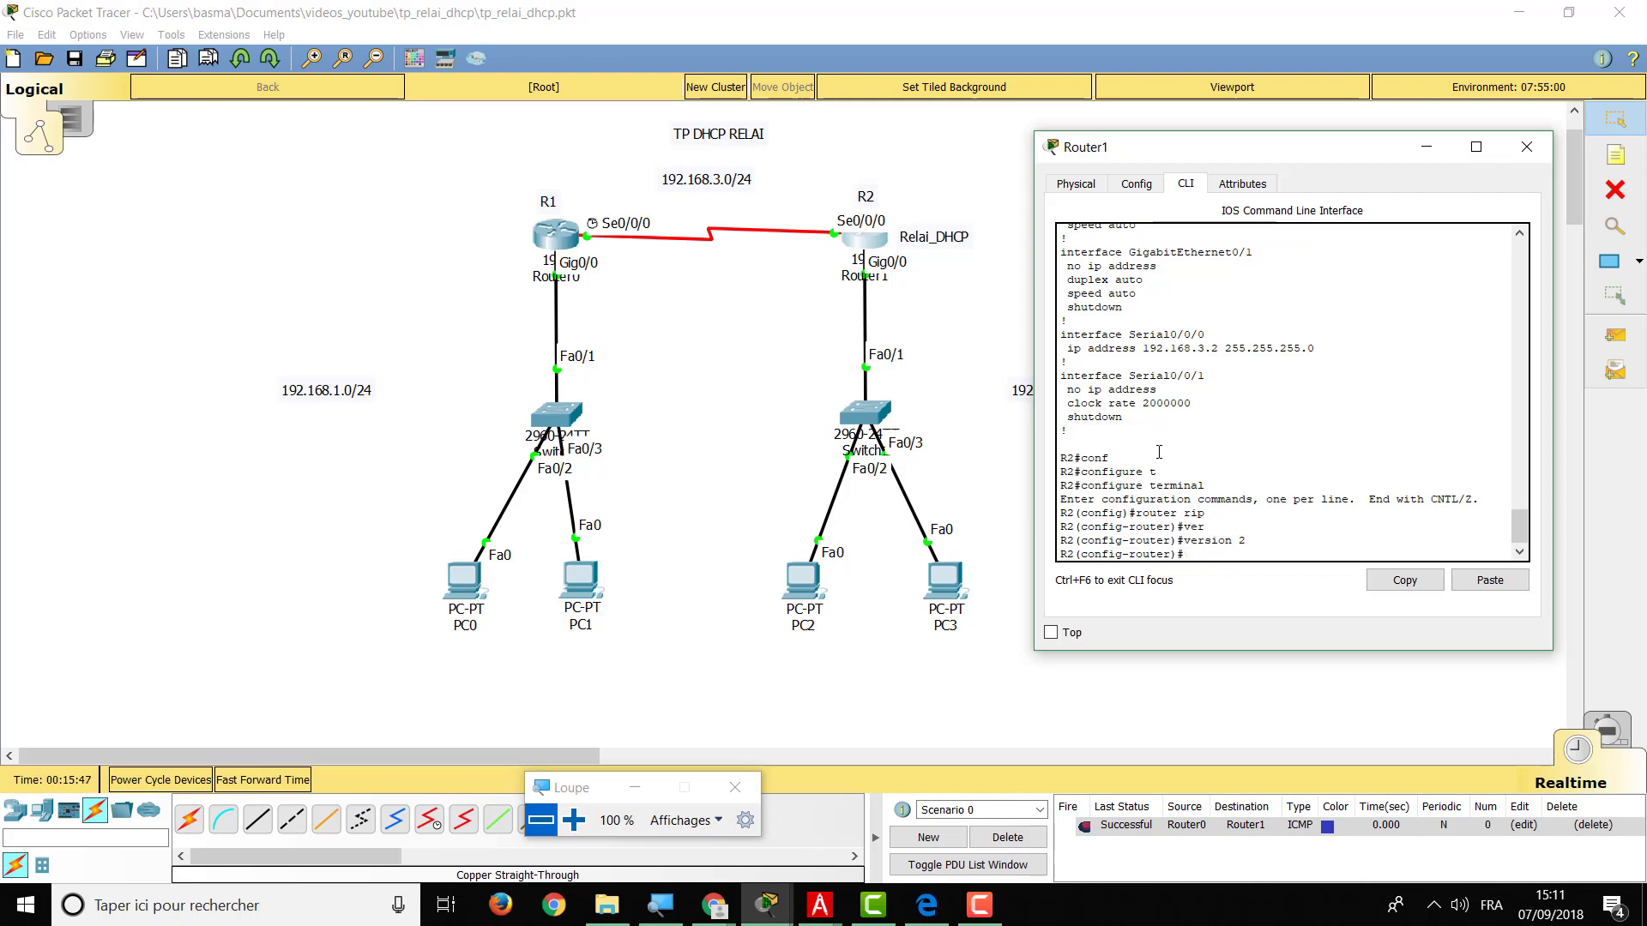
# Add networks 192.168.2.0 and 192.168.3.0 to R2's RIP process and end configuration mode.
pyautogui.write('net')
pyautogui.press('Tab')
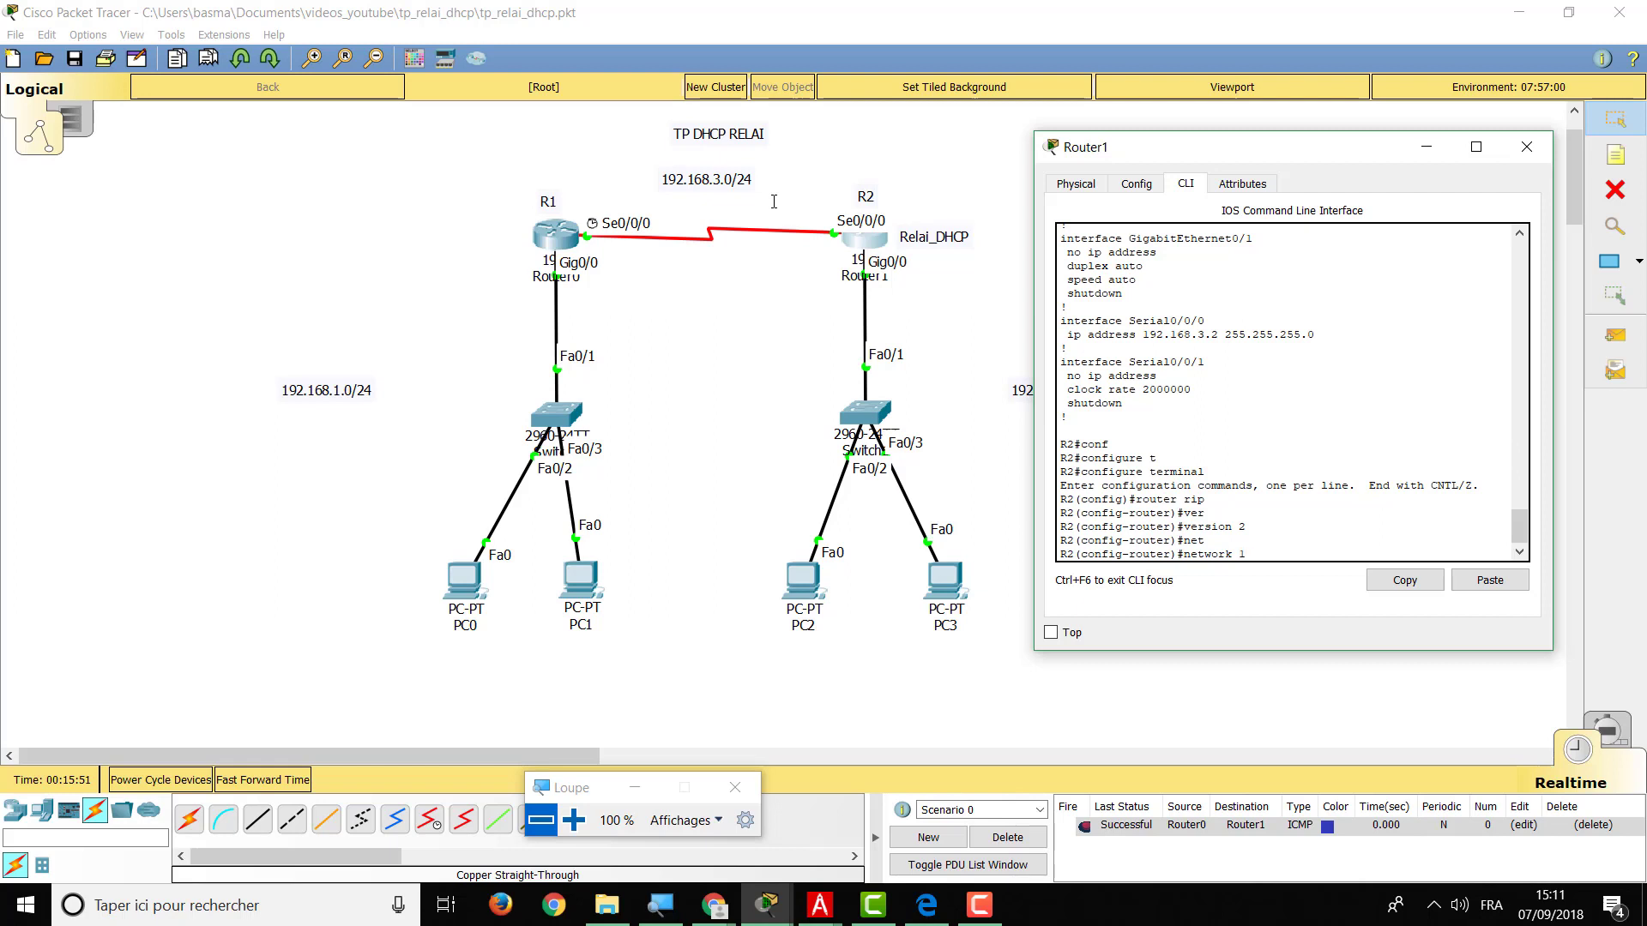
pyautogui.write('92.168.2.0')
pyautogui.press('Return')
pyautogui.write('net')
pyautogui.press('Tab')
pyautogui.write('1')
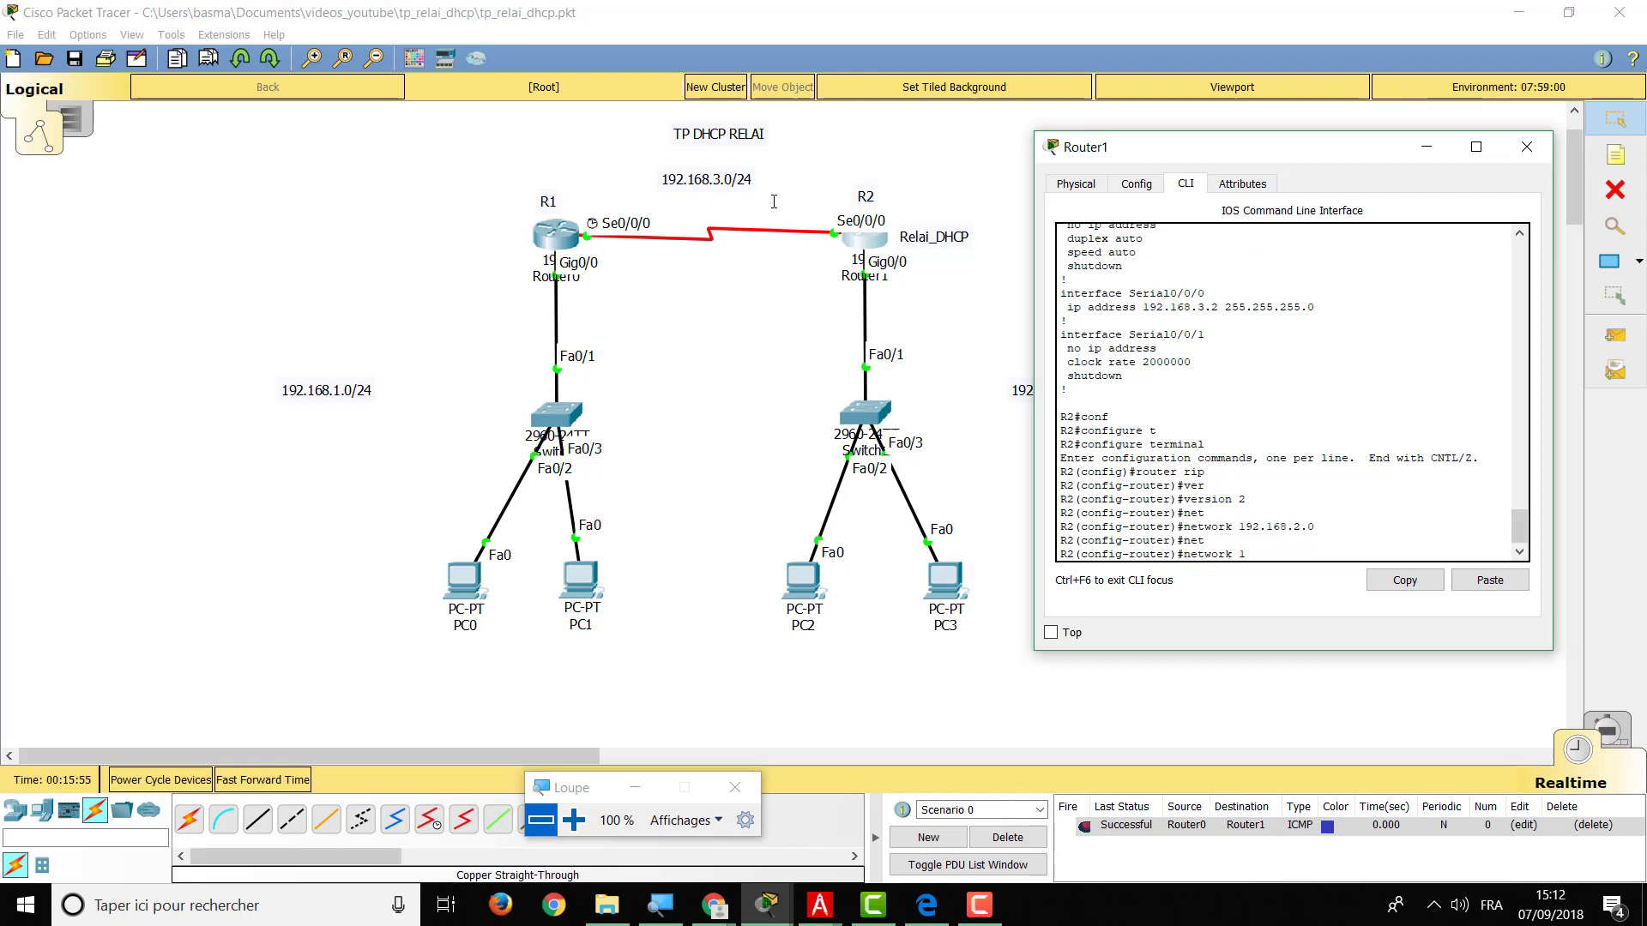
pyautogui.write('92.168.3.0')
pyautogui.press('Return')
pyautogui.write('end')
pyautogui.press('Return')
pyautogui.press('Return')
pyautogui.press('Return')
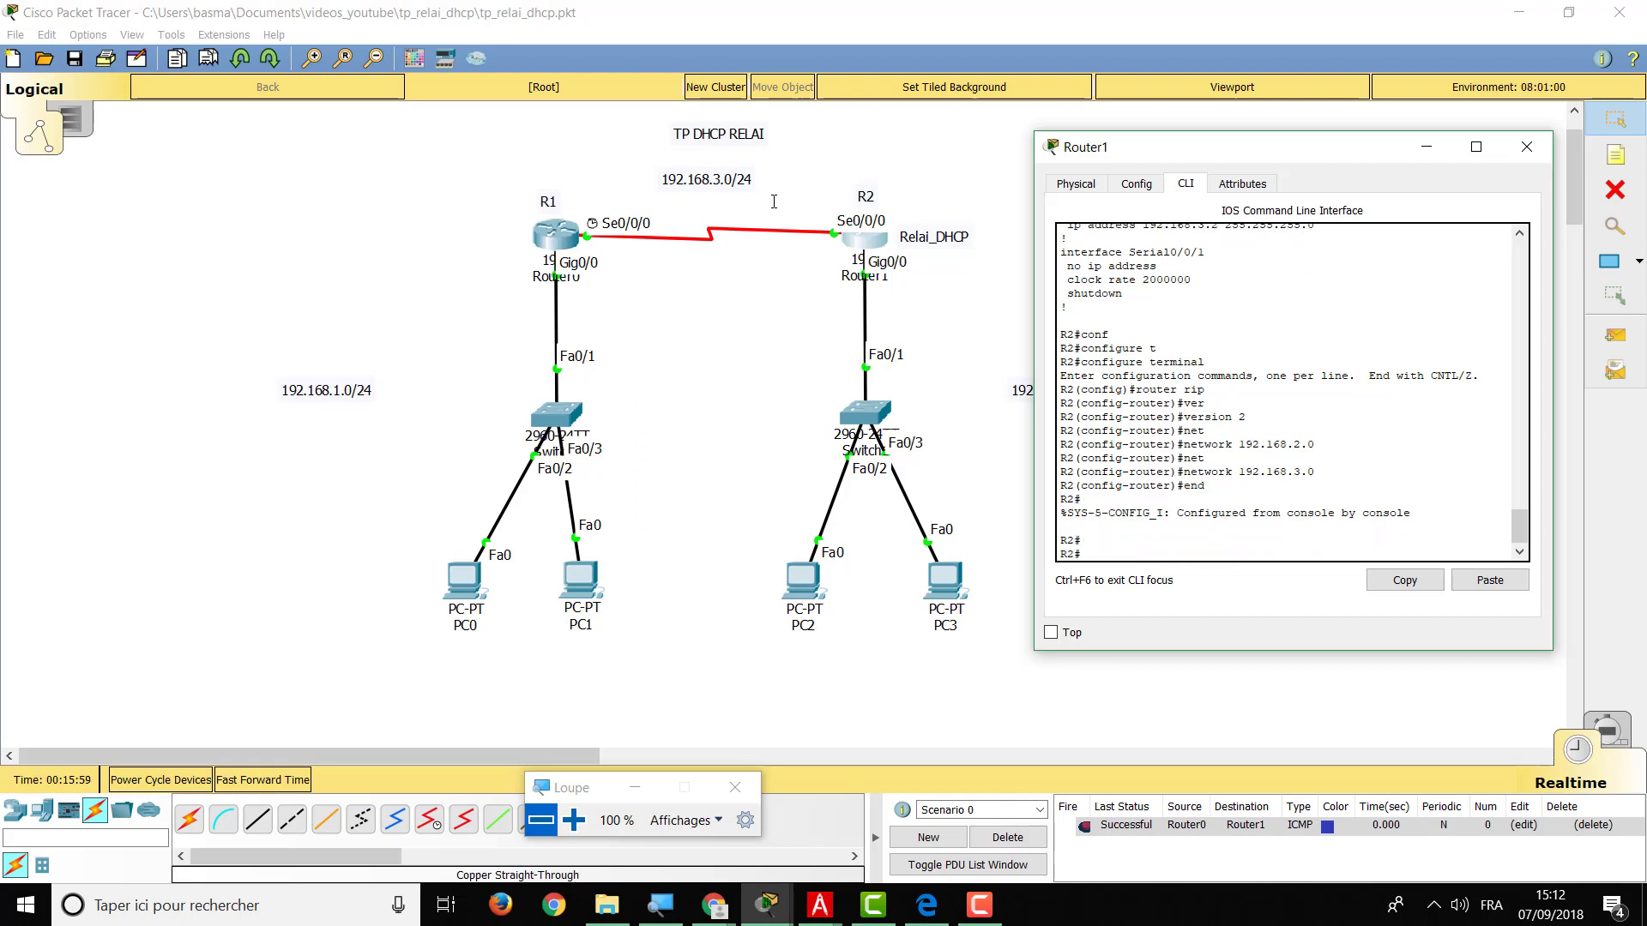
# Display R2's running configuration with show running-config and page through it past the router rip section.
pyautogui.write('sh')
pyautogui.press('Tab')
pyautogui.write('ru')
pyautogui.press('Tab')
pyautogui.press('Return')
pyautogui.press('Return')
pyautogui.press('Return')
pyautogui.press('Return')
pyautogui.press('Return')
pyautogui.press('Return')
pyautogui.press('Return')
pyautogui.press('Return')
pyautogui.press('Return')
pyautogui.press('Return')
pyautogui.press('Return')
pyautogui.press('Return')
pyautogui.press('Return')
pyautogui.press('Return')
pyautogui.press('Return')
pyautogui.press('Return')
pyautogui.press('Return')
pyautogui.press('Return')
pyautogui.press('Return')
pyautogui.press('Return')
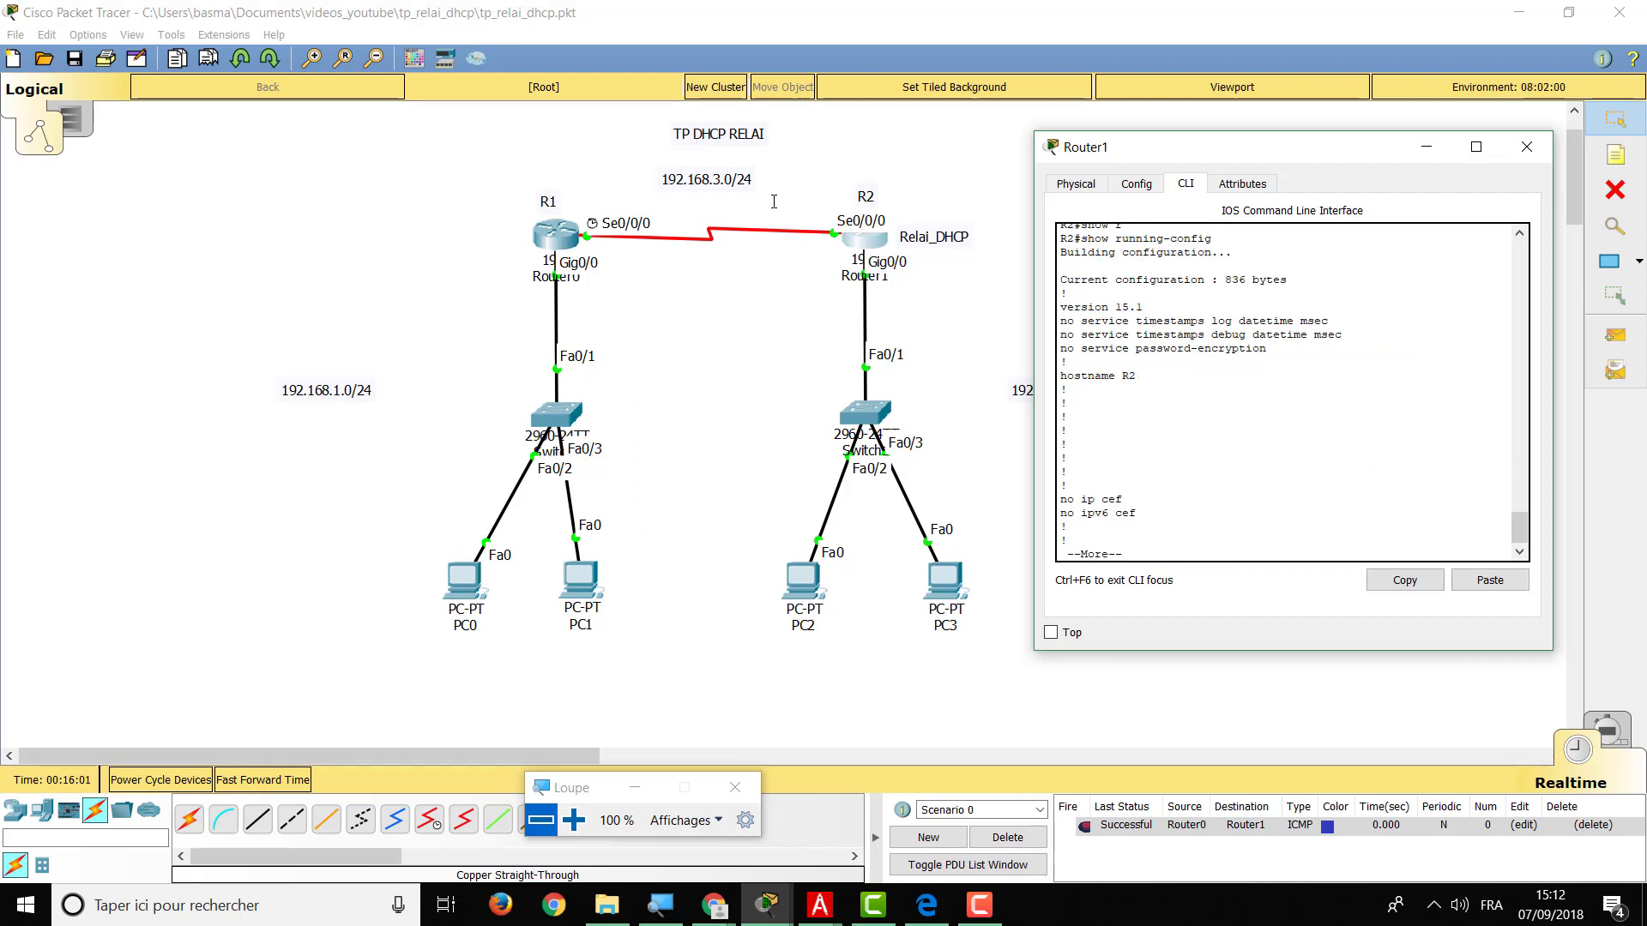
pyautogui.press('Return')
pyautogui.press('Return')
pyautogui.press('Return')
pyautogui.press('Return')
pyautogui.press('Return')
pyautogui.press('Return')
pyautogui.press('Return')
pyautogui.press('Return')
pyautogui.press('Return')
pyautogui.press('Return')
pyautogui.press('Return')
pyautogui.press('Return')
pyautogui.press('Return')
pyautogui.press('Return')
pyautogui.press('Return')
pyautogui.press('Return')
pyautogui.press('Return')
pyautogui.press('Return')
pyautogui.press('Return')
pyautogui.press('Return')
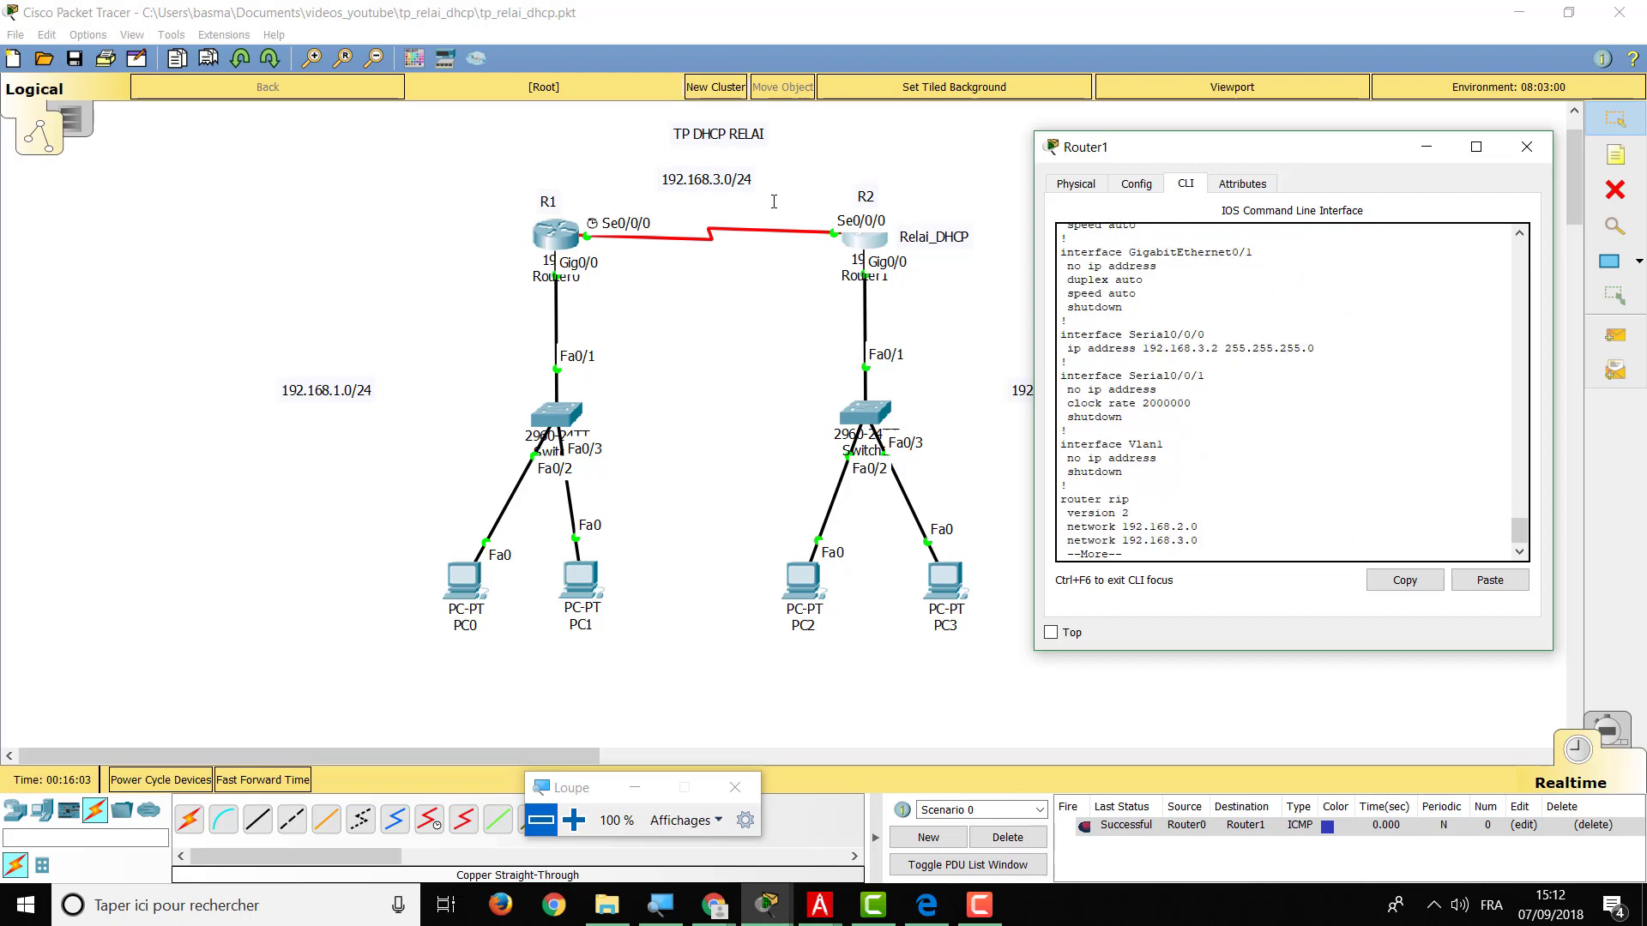
pyautogui.press('Return')
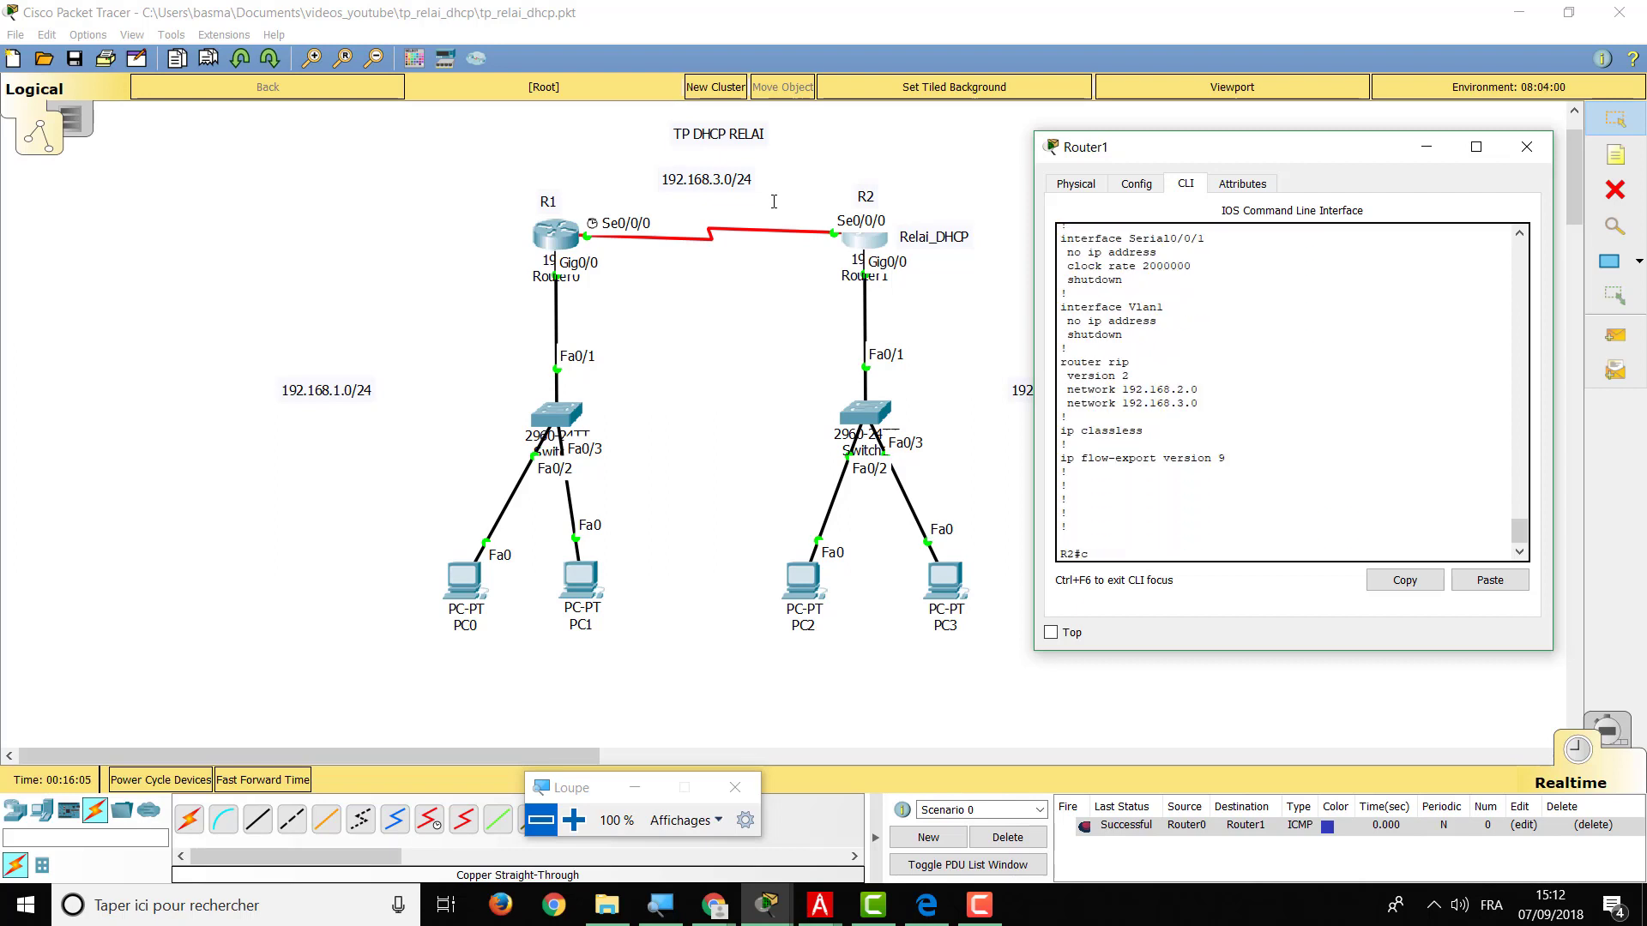
# Save R2's configuration with copy running-config startup-config, accepting the default destination filename.
pyautogui.write('cop')
pyautogui.press('Tab')
pyautogui.write('r')
pyautogui.press('Tab')
pyautogui.write('s')
pyautogui.press('Tab')
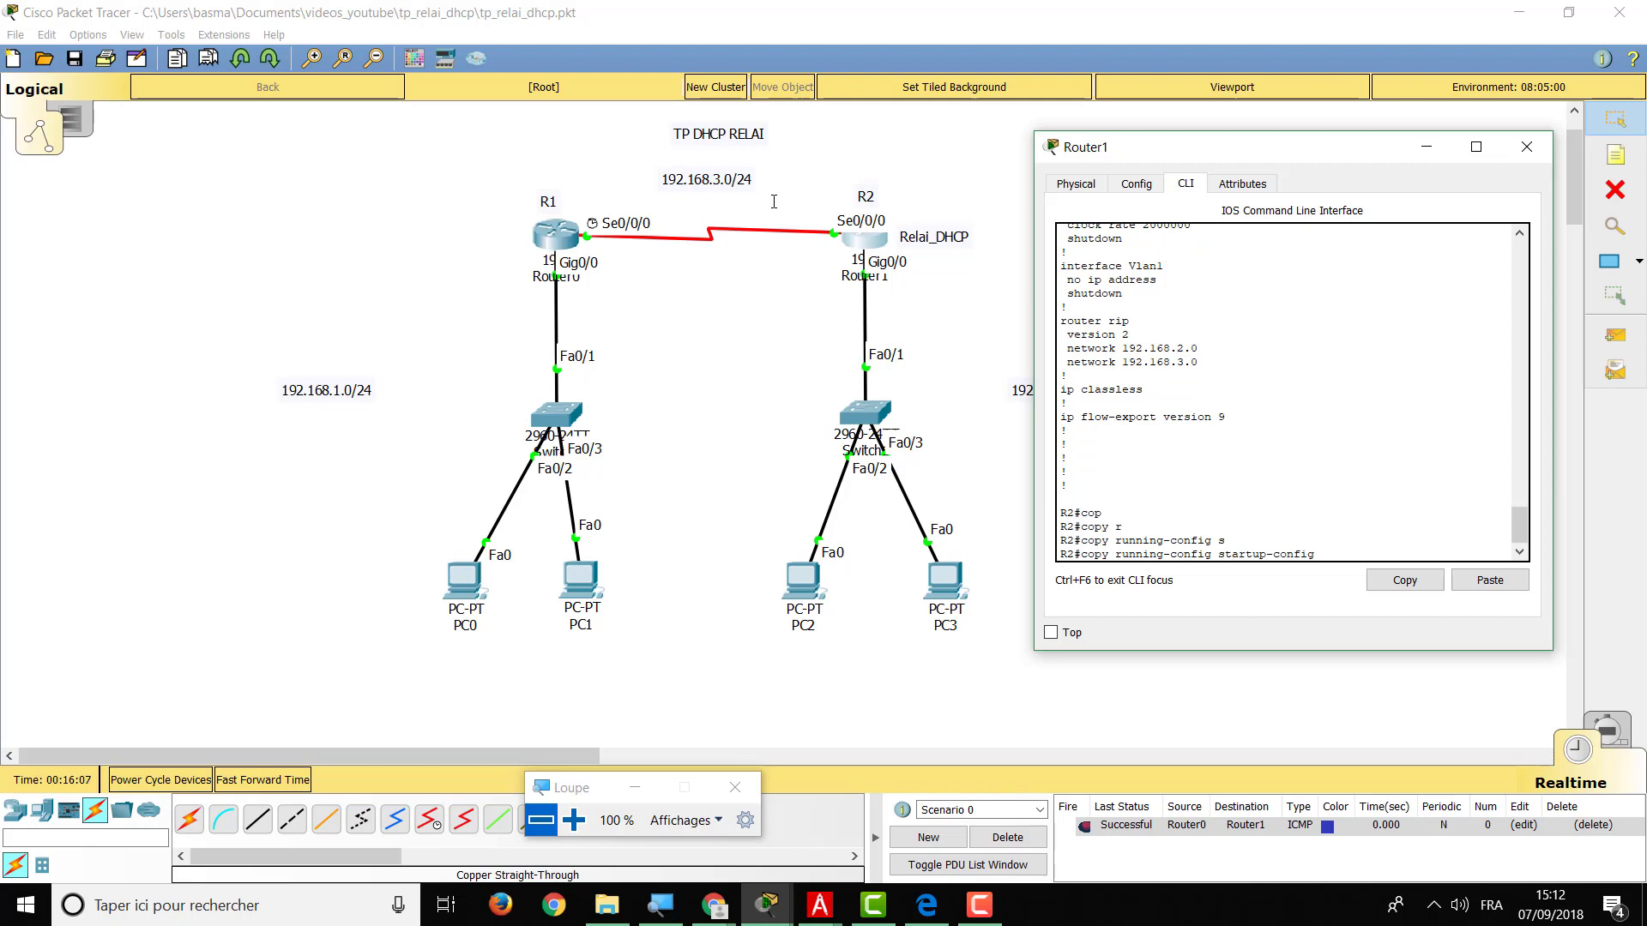
pyautogui.press('Return')
pyautogui.press('Return')
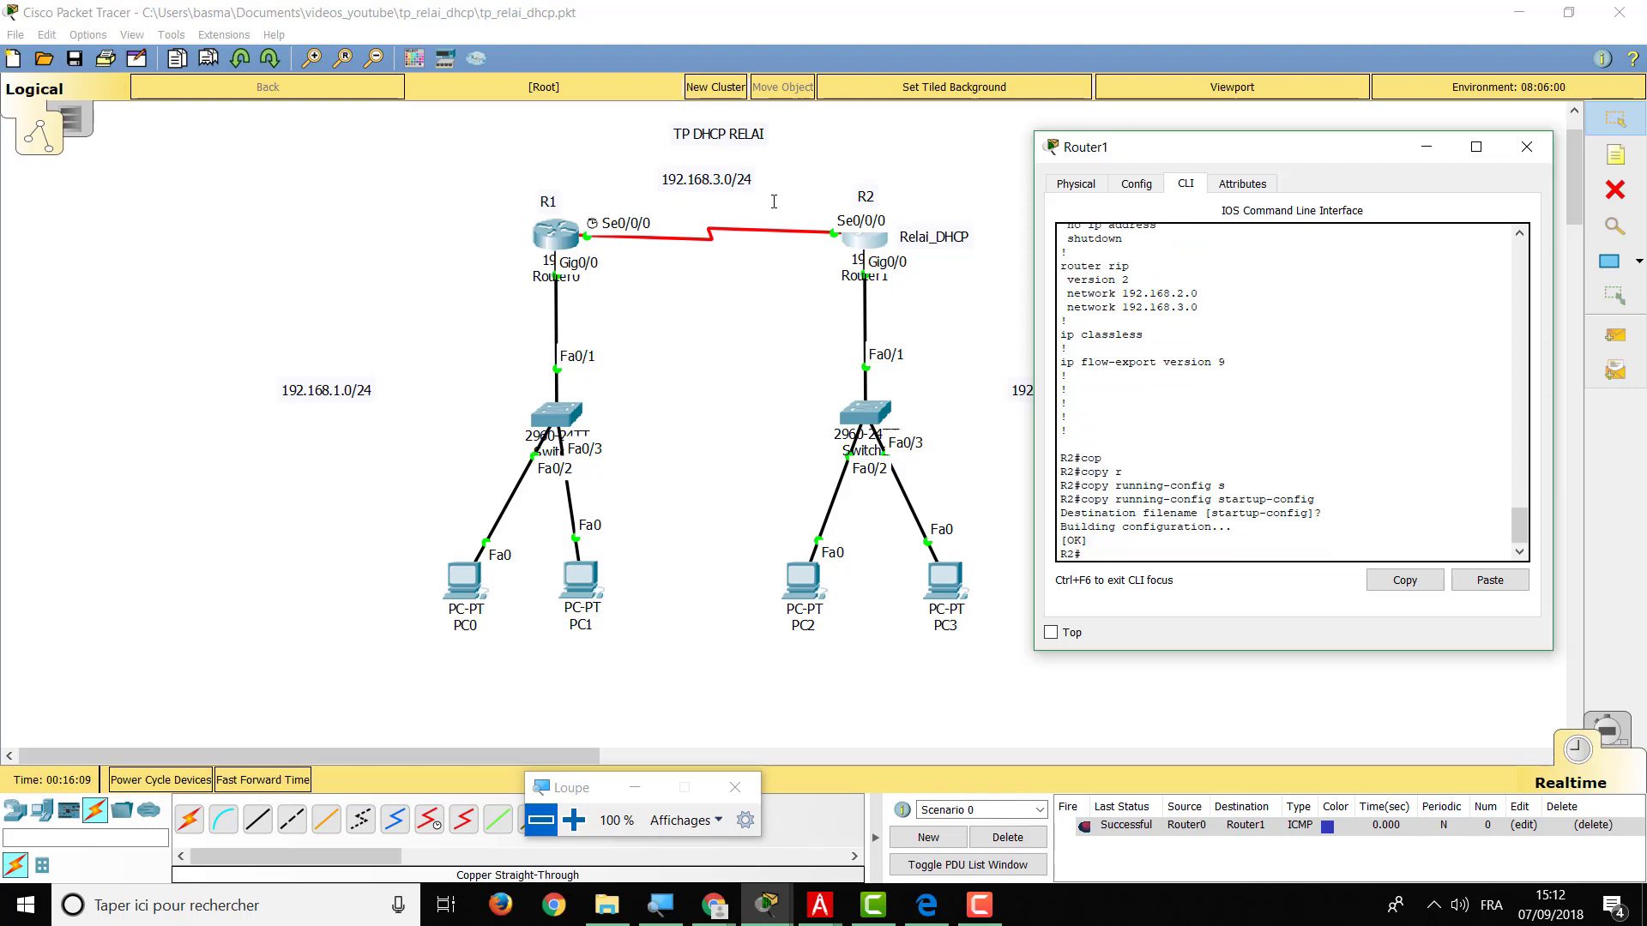
# Display R2's routing table with show ip route.
pyautogui.write('sh')
pyautogui.press('Tab')
pyautogui.write('ip r')
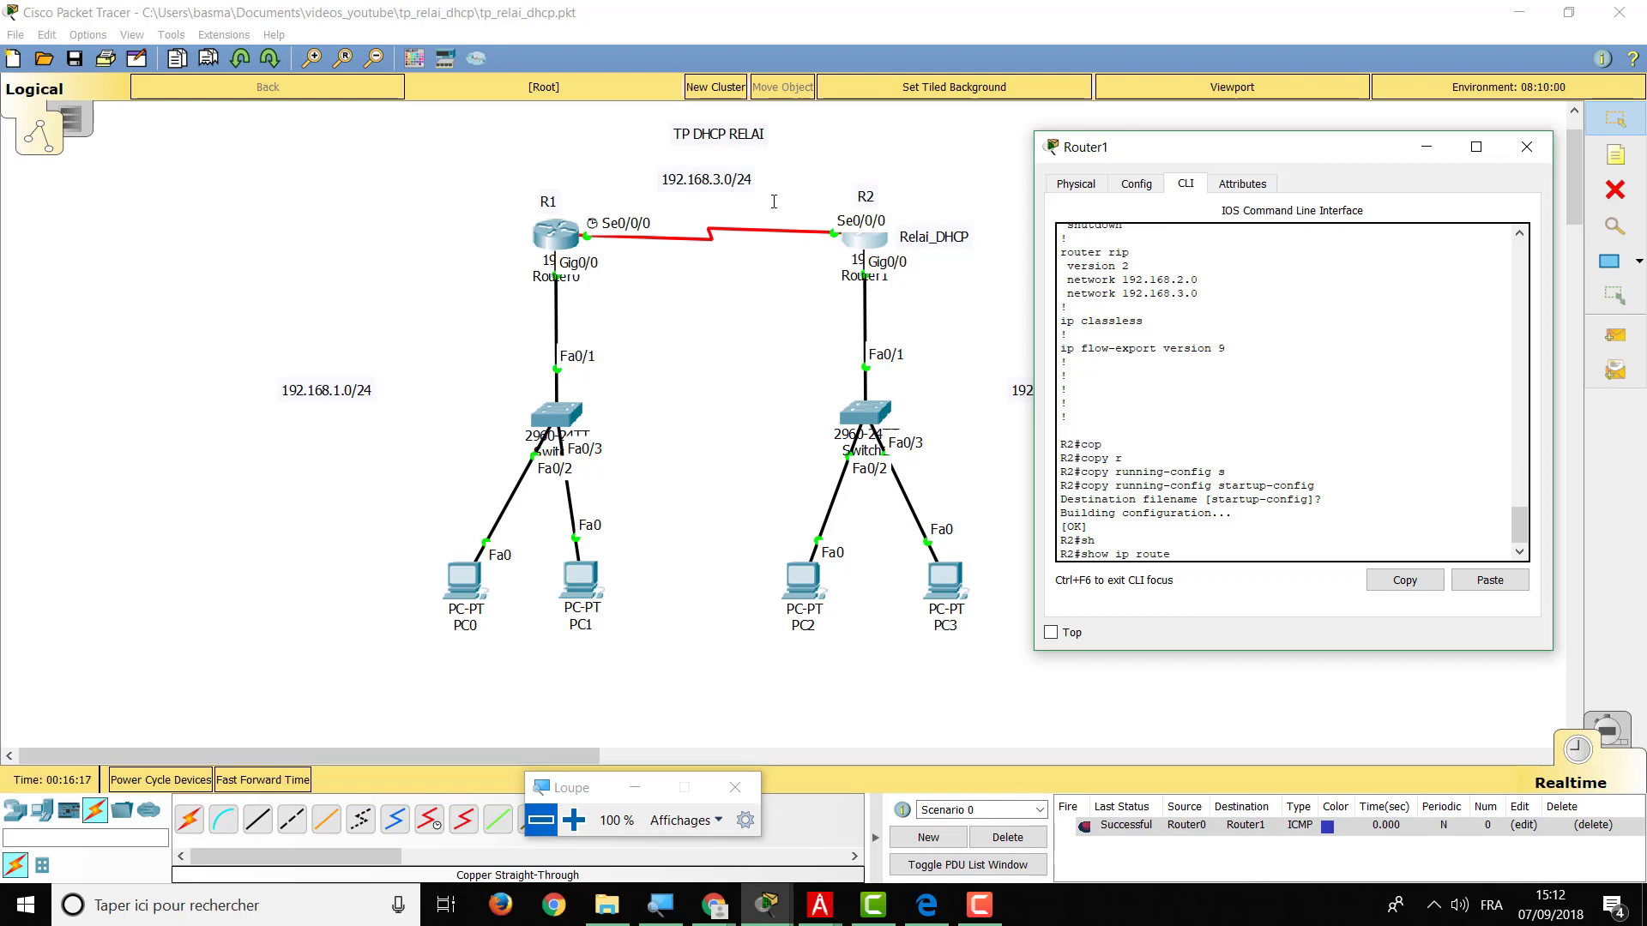
pyautogui.press('Return')
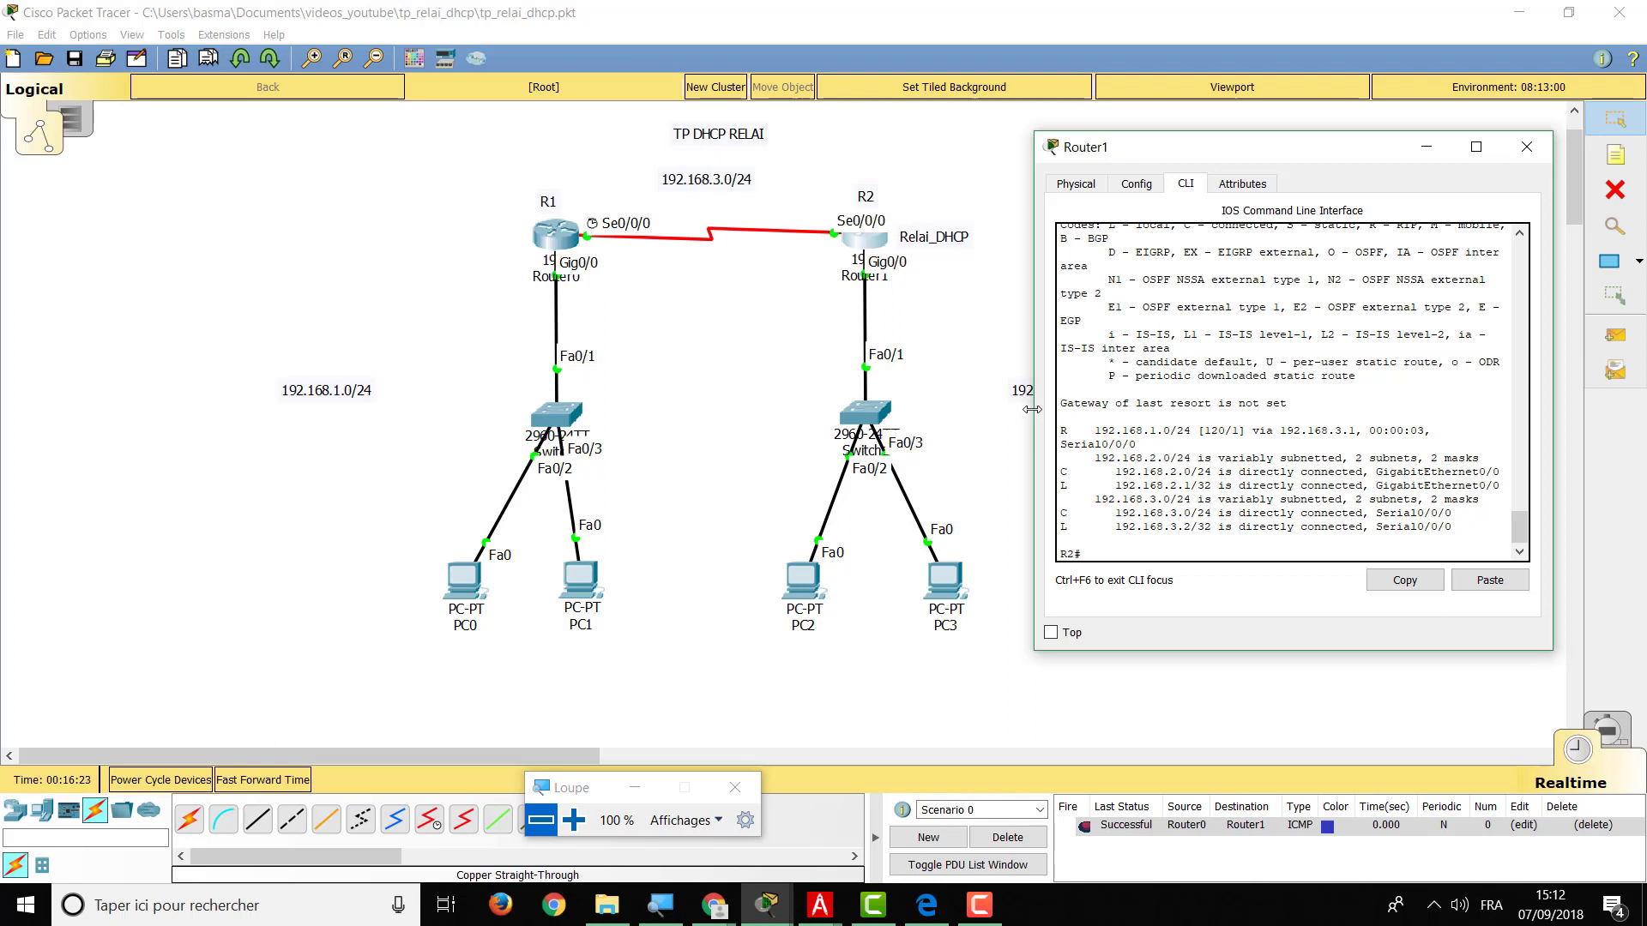
# Widen R2's window and examine the RIP code in the legend, the RIP route's next hop and the directly connected routes.
pyautogui.moveTo(1030, 409); pyautogui.dragTo(975, 410)
pyautogui.moveTo(1362, 292); pyautogui.dragTo(1315, 292)
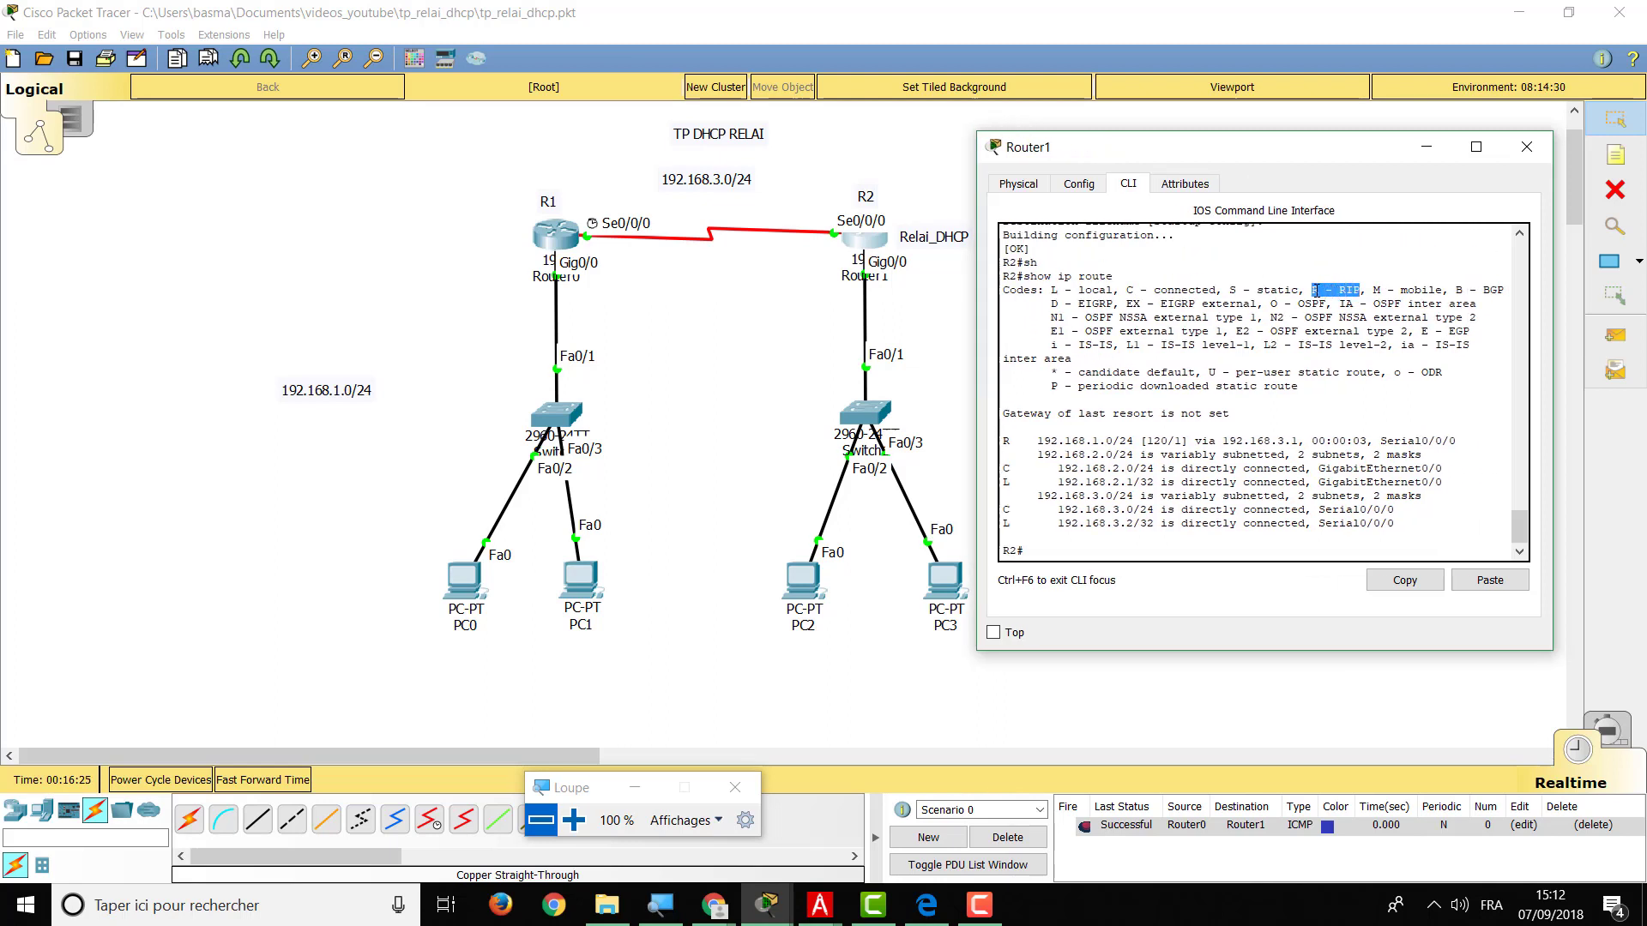
pyautogui.click(1106, 441)
pyautogui.moveTo(1293, 445); pyautogui.dragTo(1226, 447)
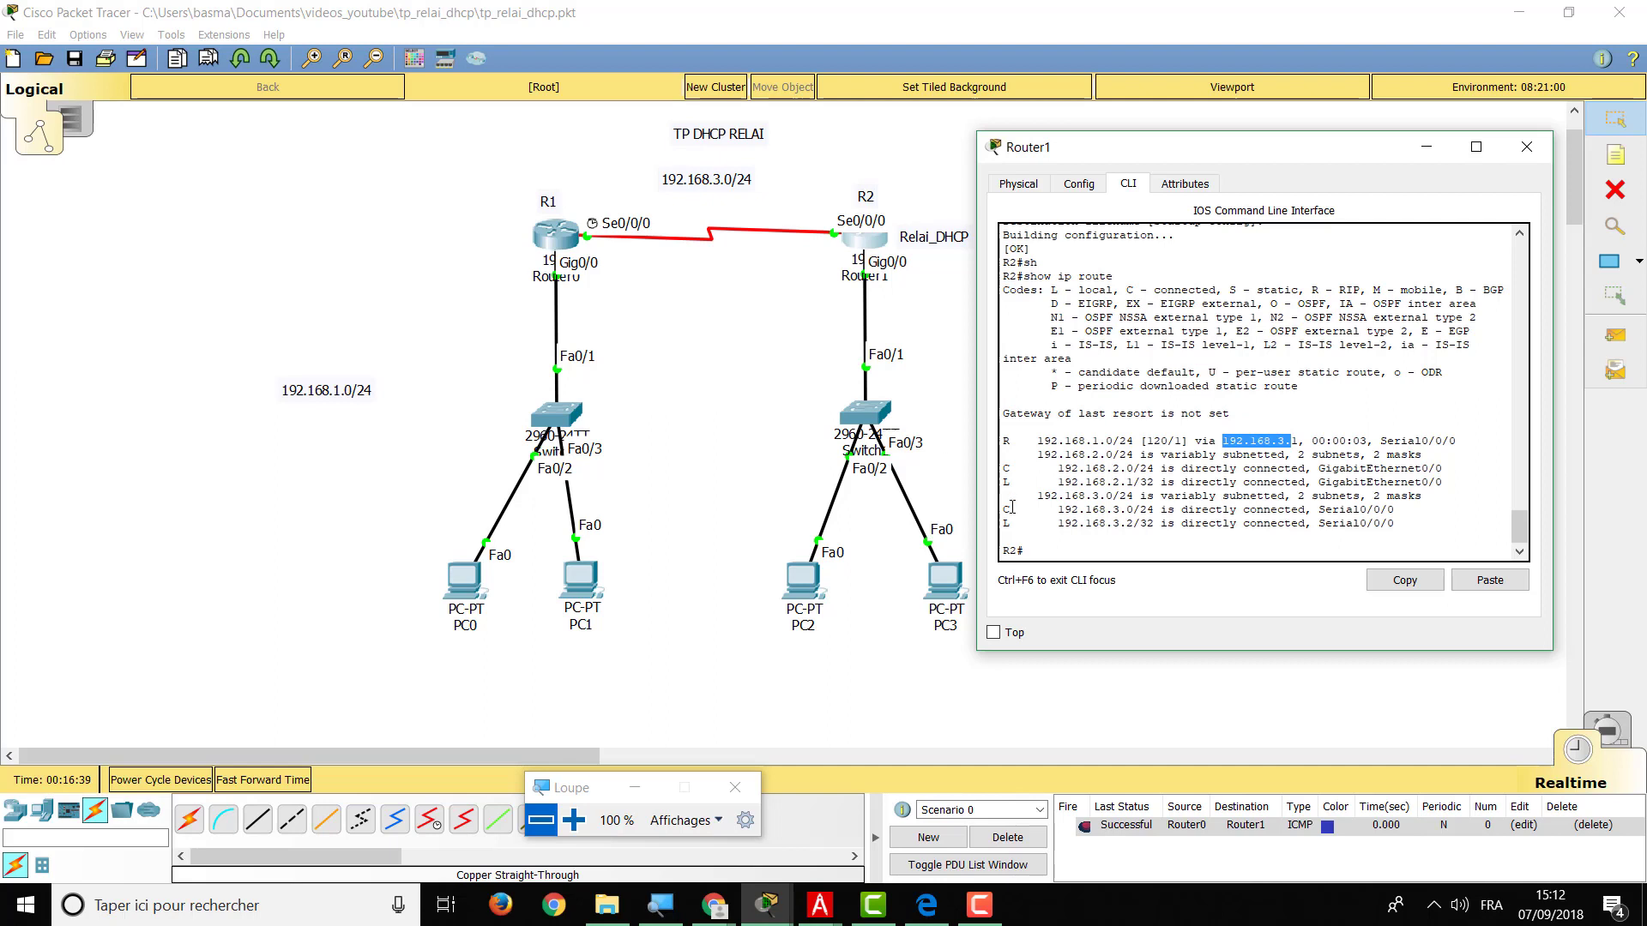
pyautogui.click(1072, 468)
pyautogui.tripleClick(1072, 468)
pyautogui.click(1094, 509)
pyautogui.tripleClick(1094, 509)
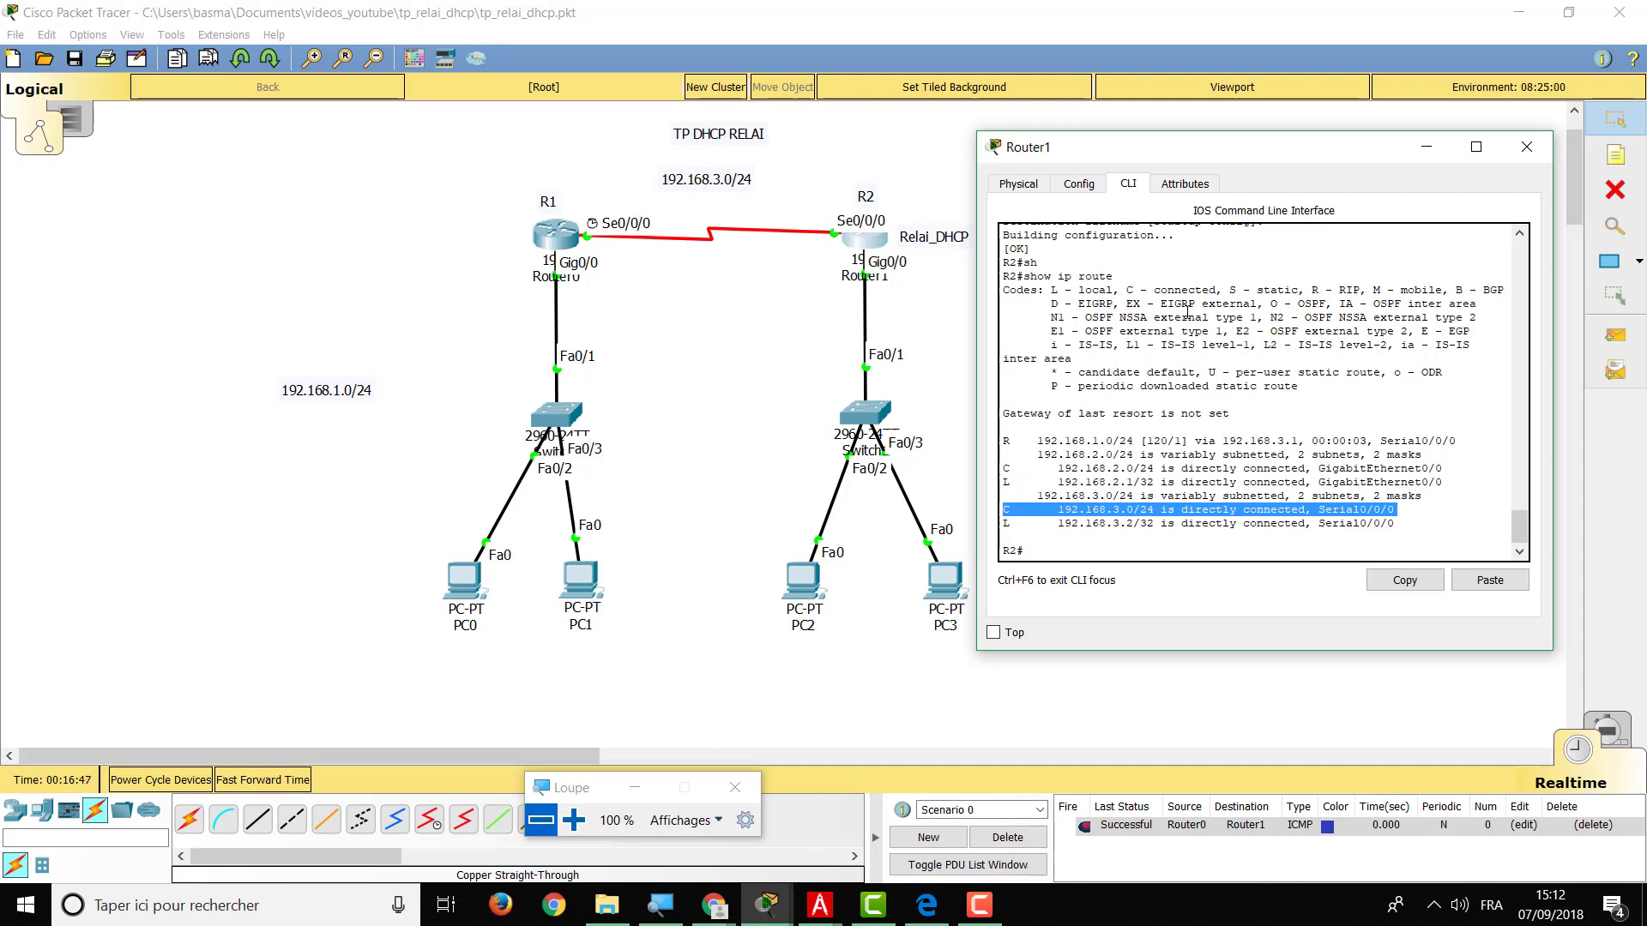
# Open R1's command line, display its routing table with show ip route, examine the RIP-learned network, and return to the topology.
pyautogui.click(565, 230)
pyautogui.press('Tab')
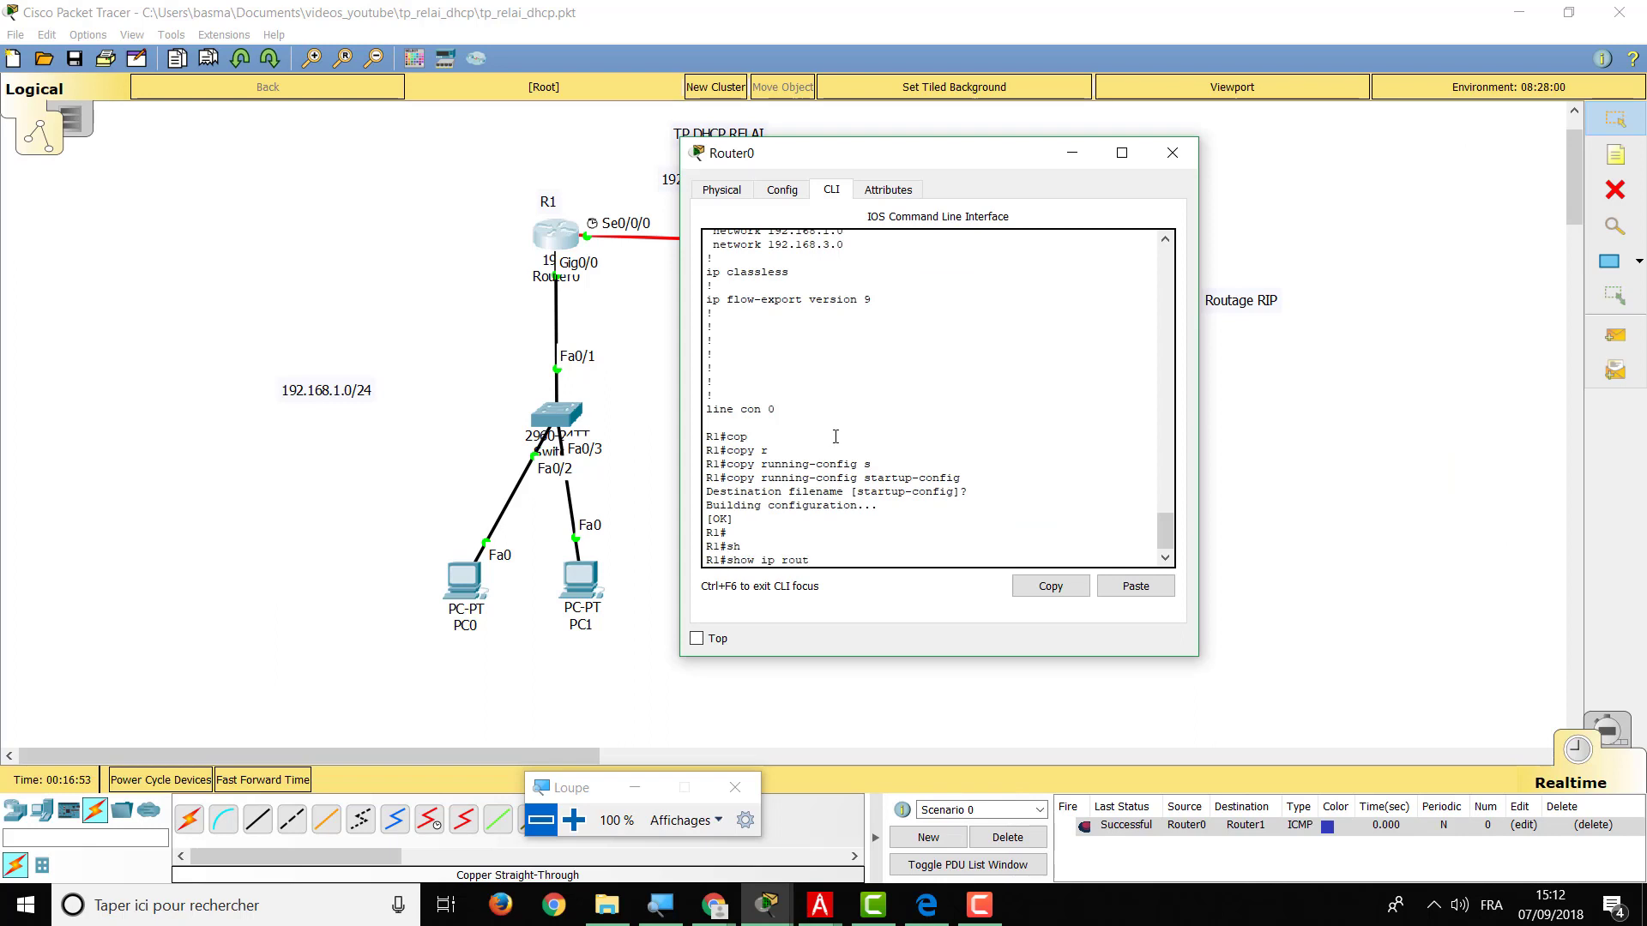
pyautogui.write('ip route')
pyautogui.press('Return')
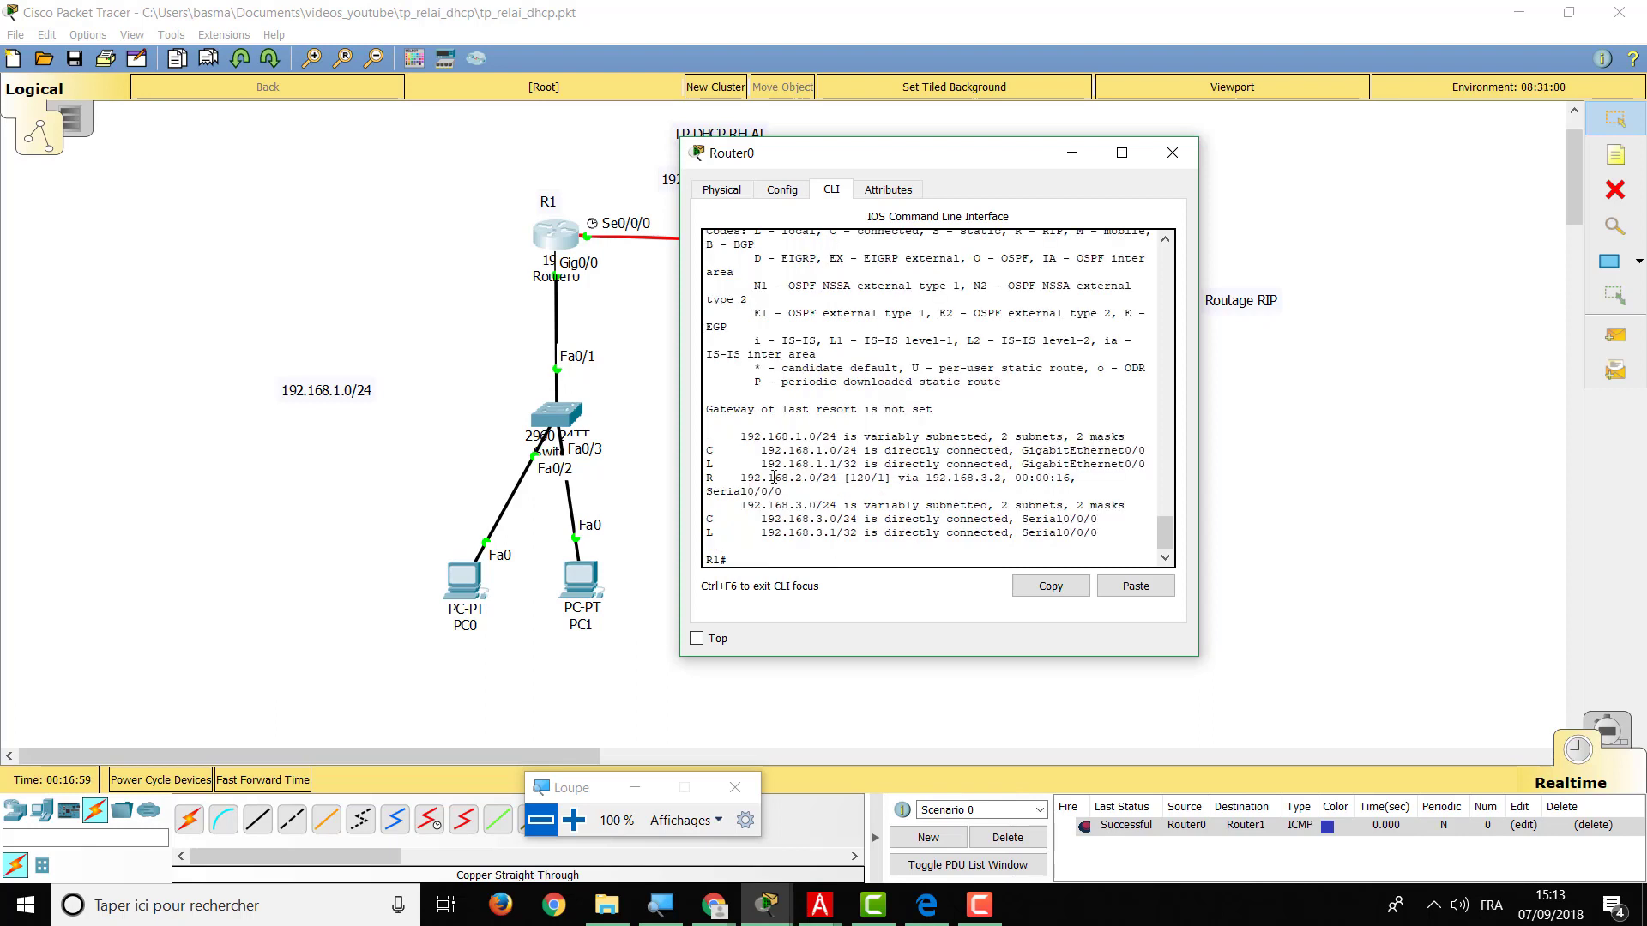
pyautogui.moveTo(740, 477); pyautogui.dragTo(832, 477)
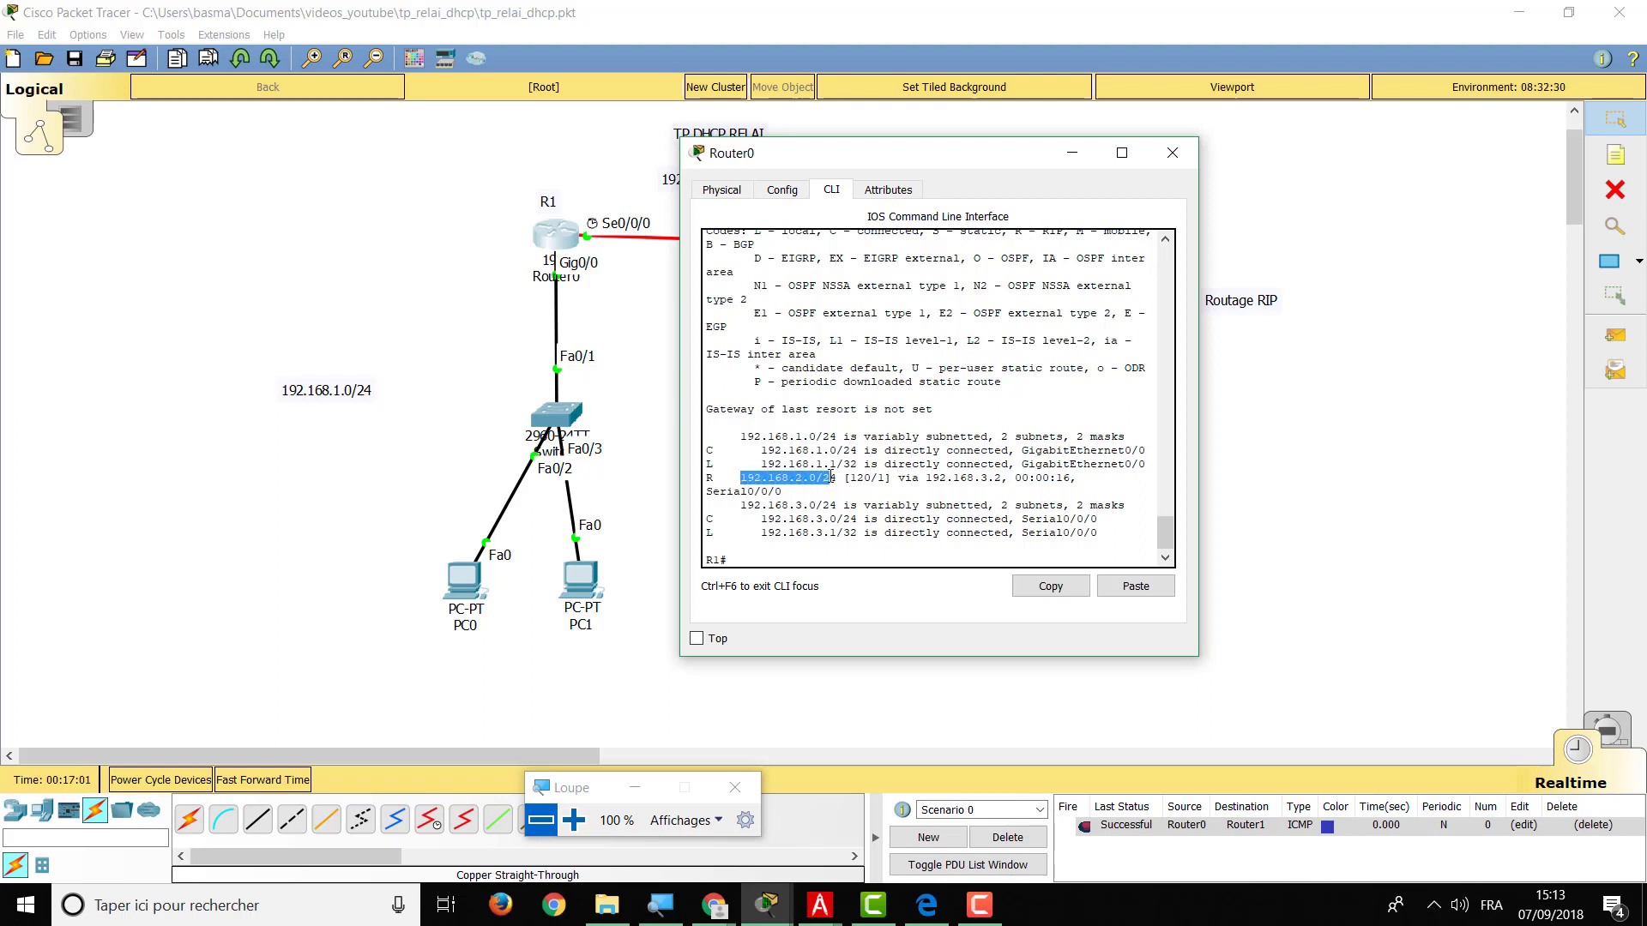
pyautogui.click(462, 272)
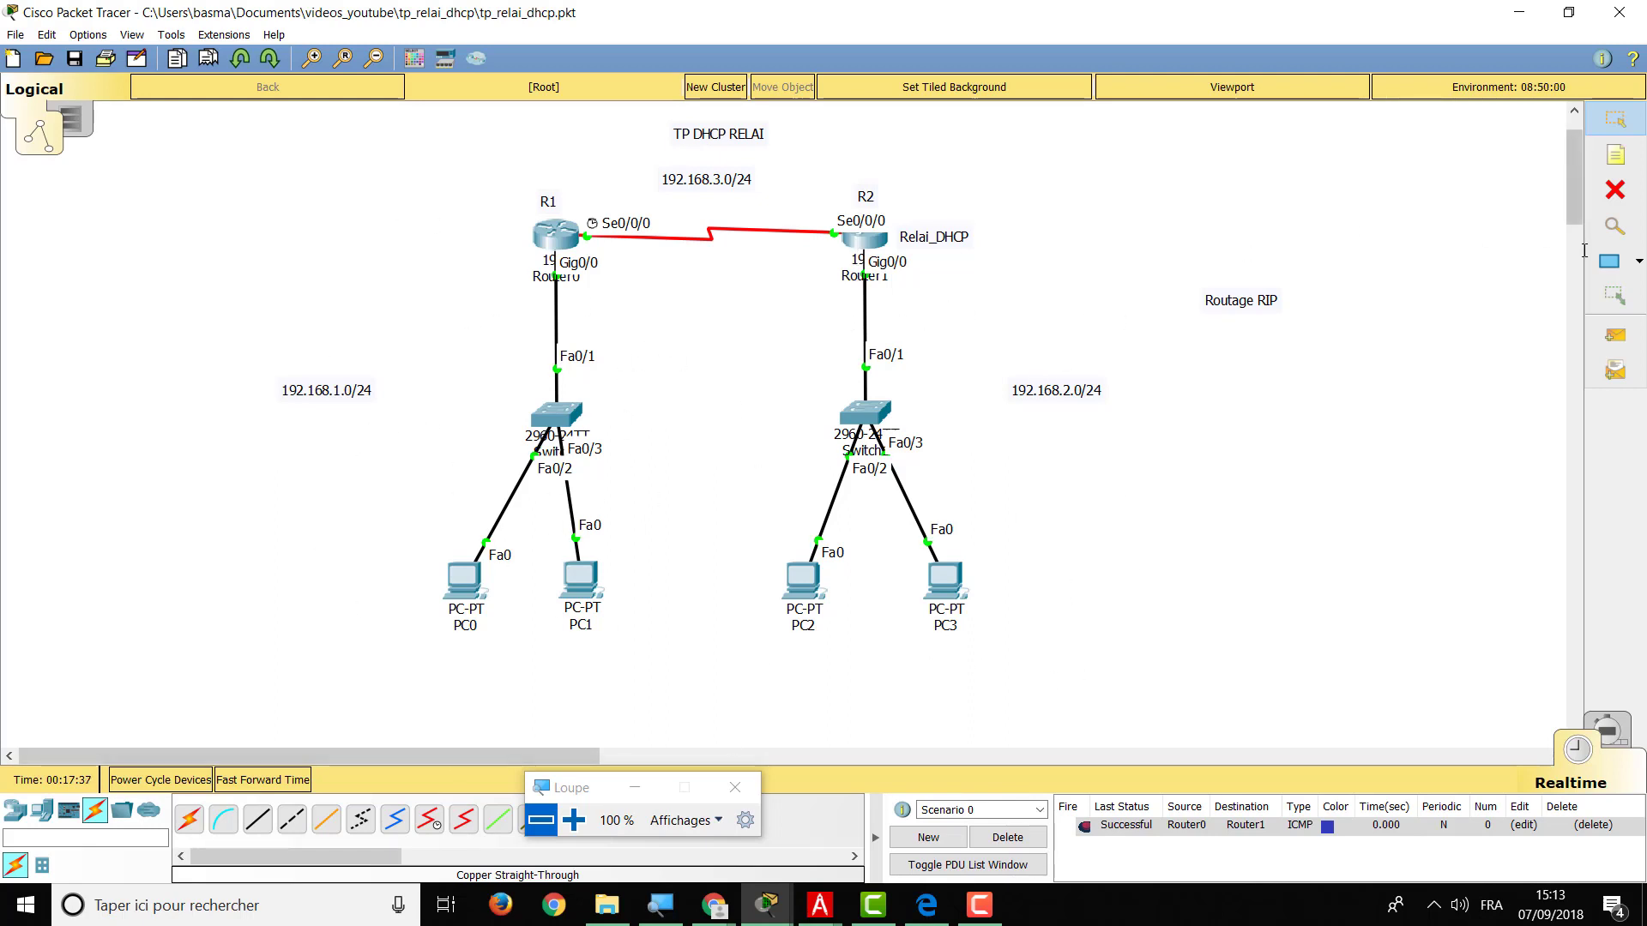
# Draw unfilled rectangles around the 192.168.2.0/24 and 192.168.1.0/24 networks below the routers.
pyautogui.click(1639, 261)
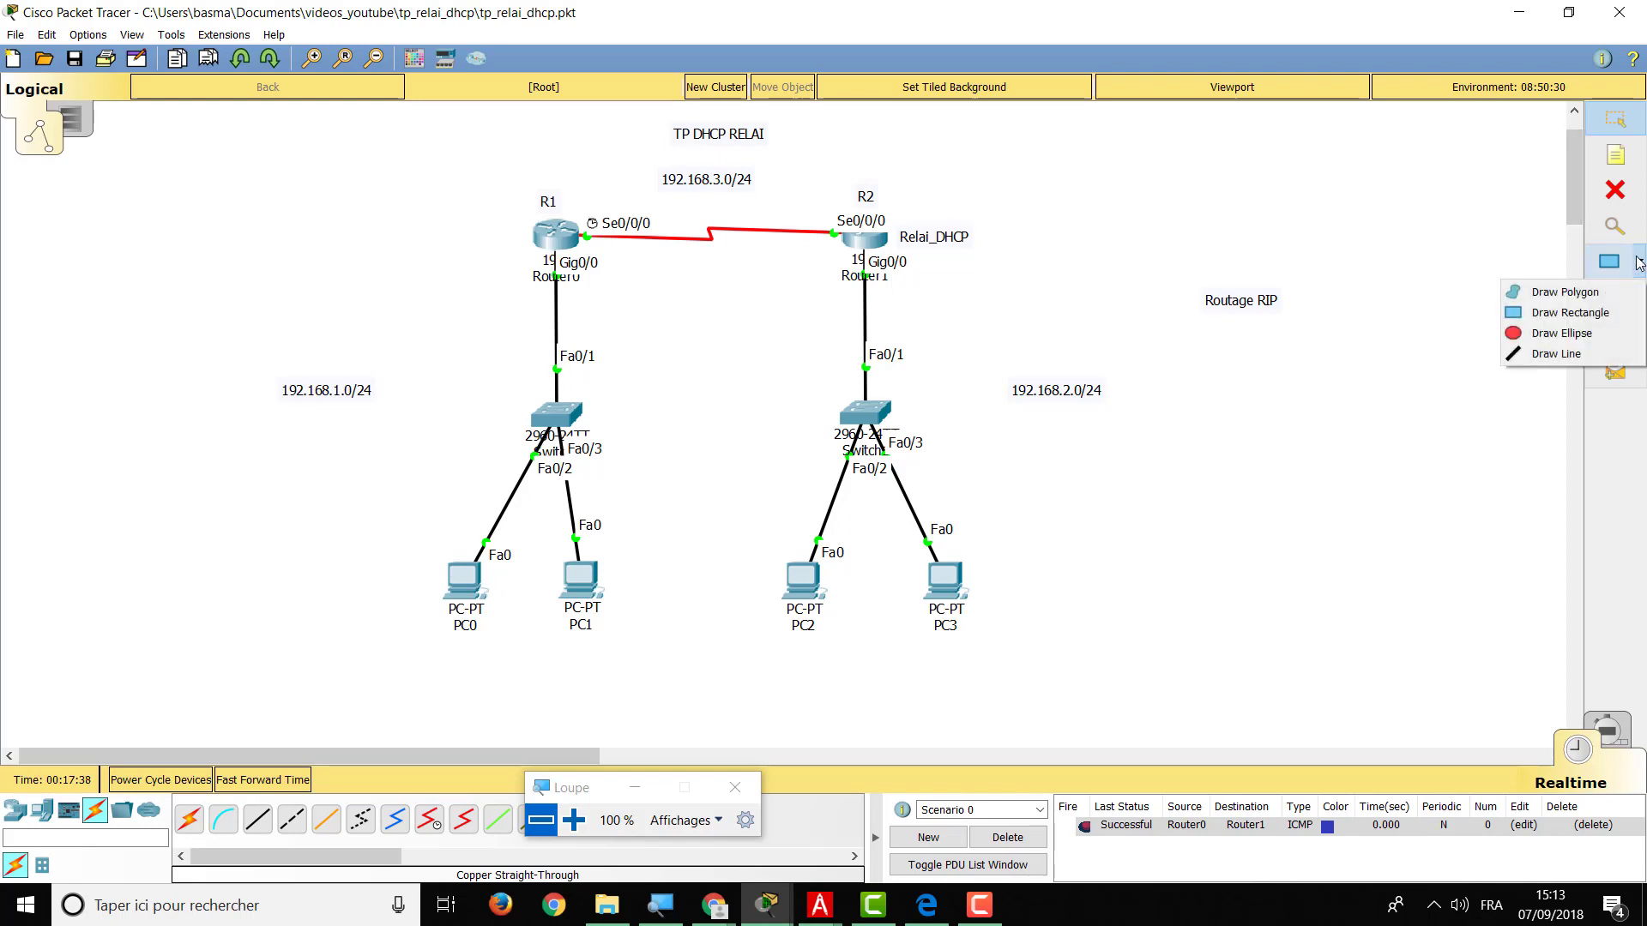
pyautogui.click(1570, 312)
pyautogui.moveTo(704, 308); pyautogui.dragTo(1141, 660)
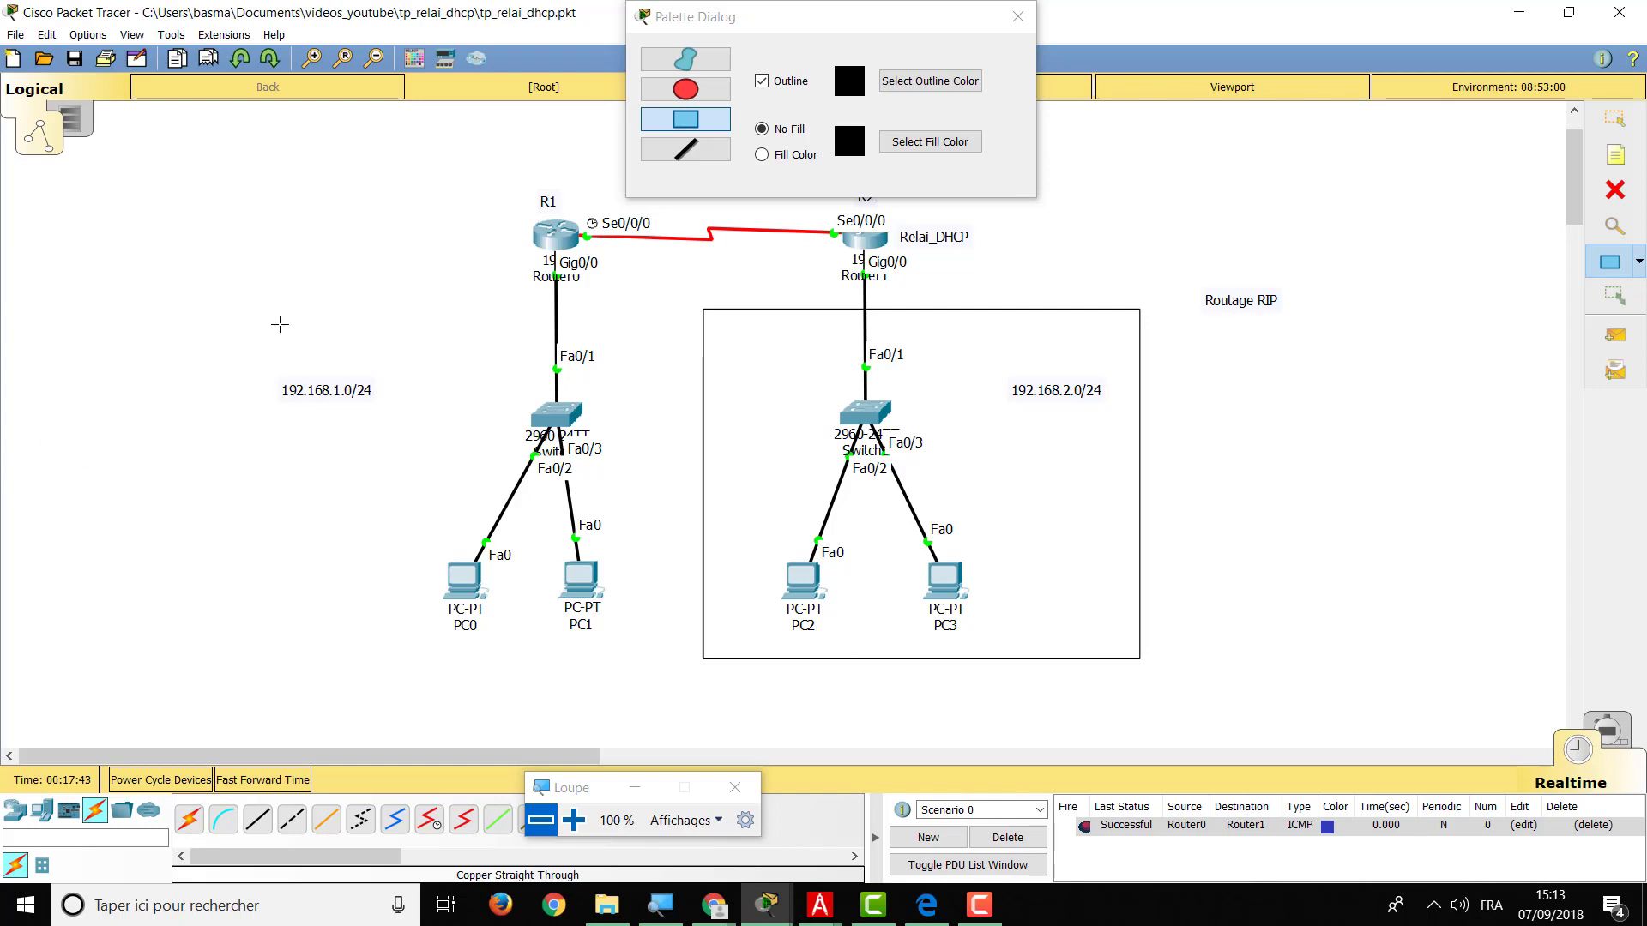
pyautogui.moveTo(226, 304); pyautogui.dragTo(648, 660)
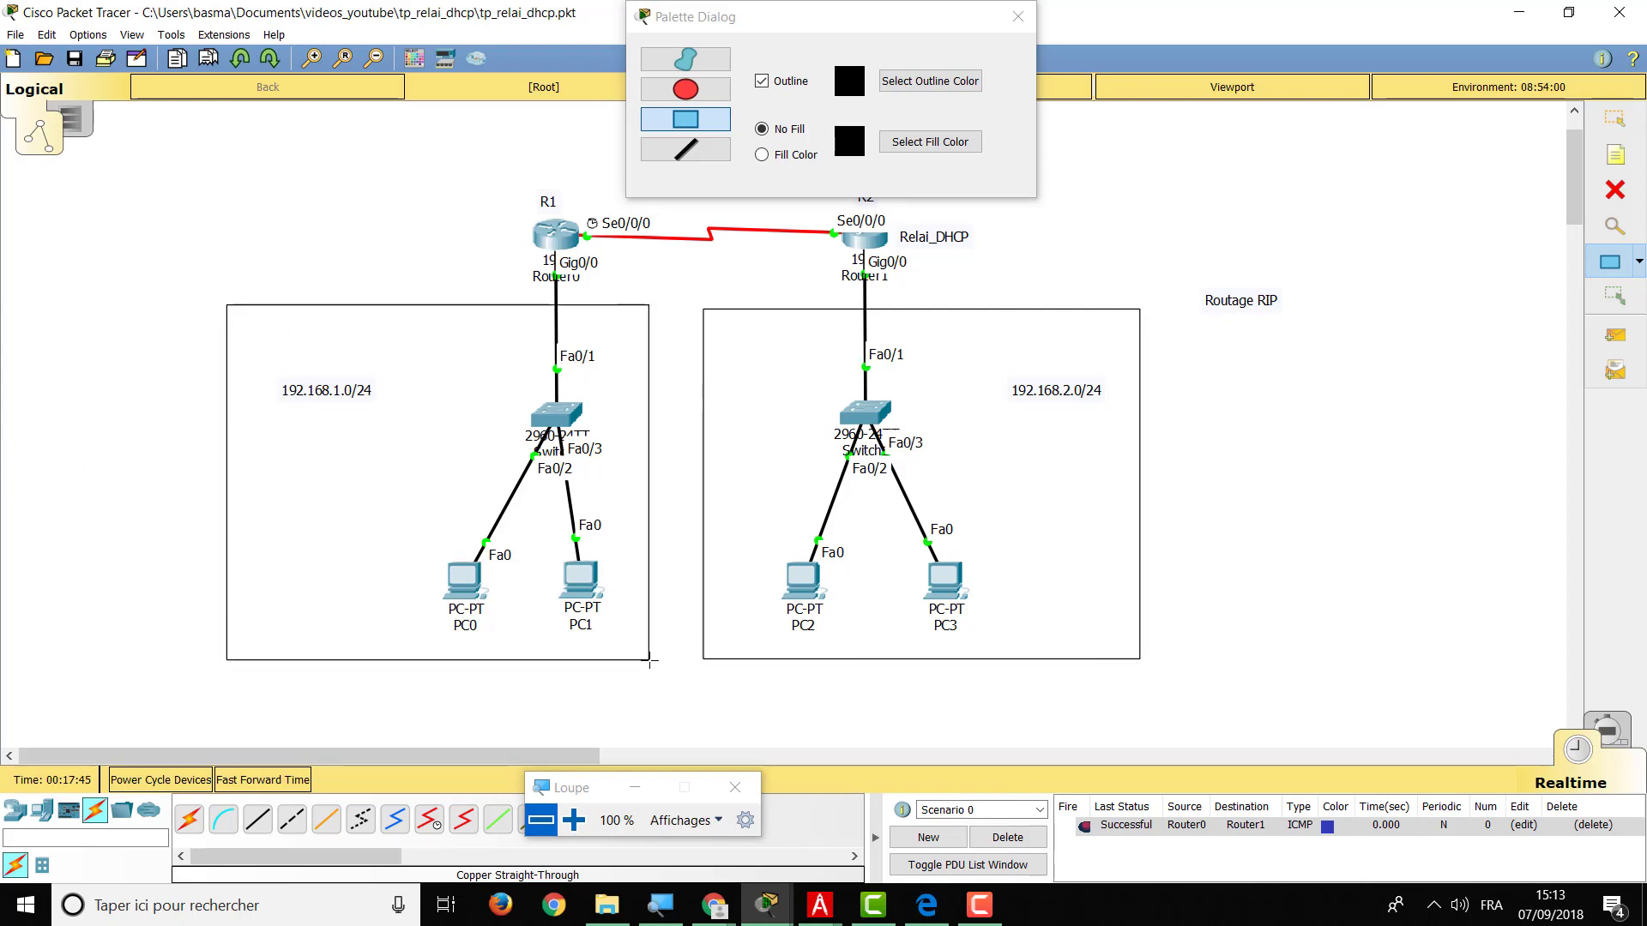
# Add the text notes LAN1 inside the 192.168.1.0/24 rectangle and LAN2 inside the 192.168.2.0/24 rectangle.
pyautogui.click(1616, 155)
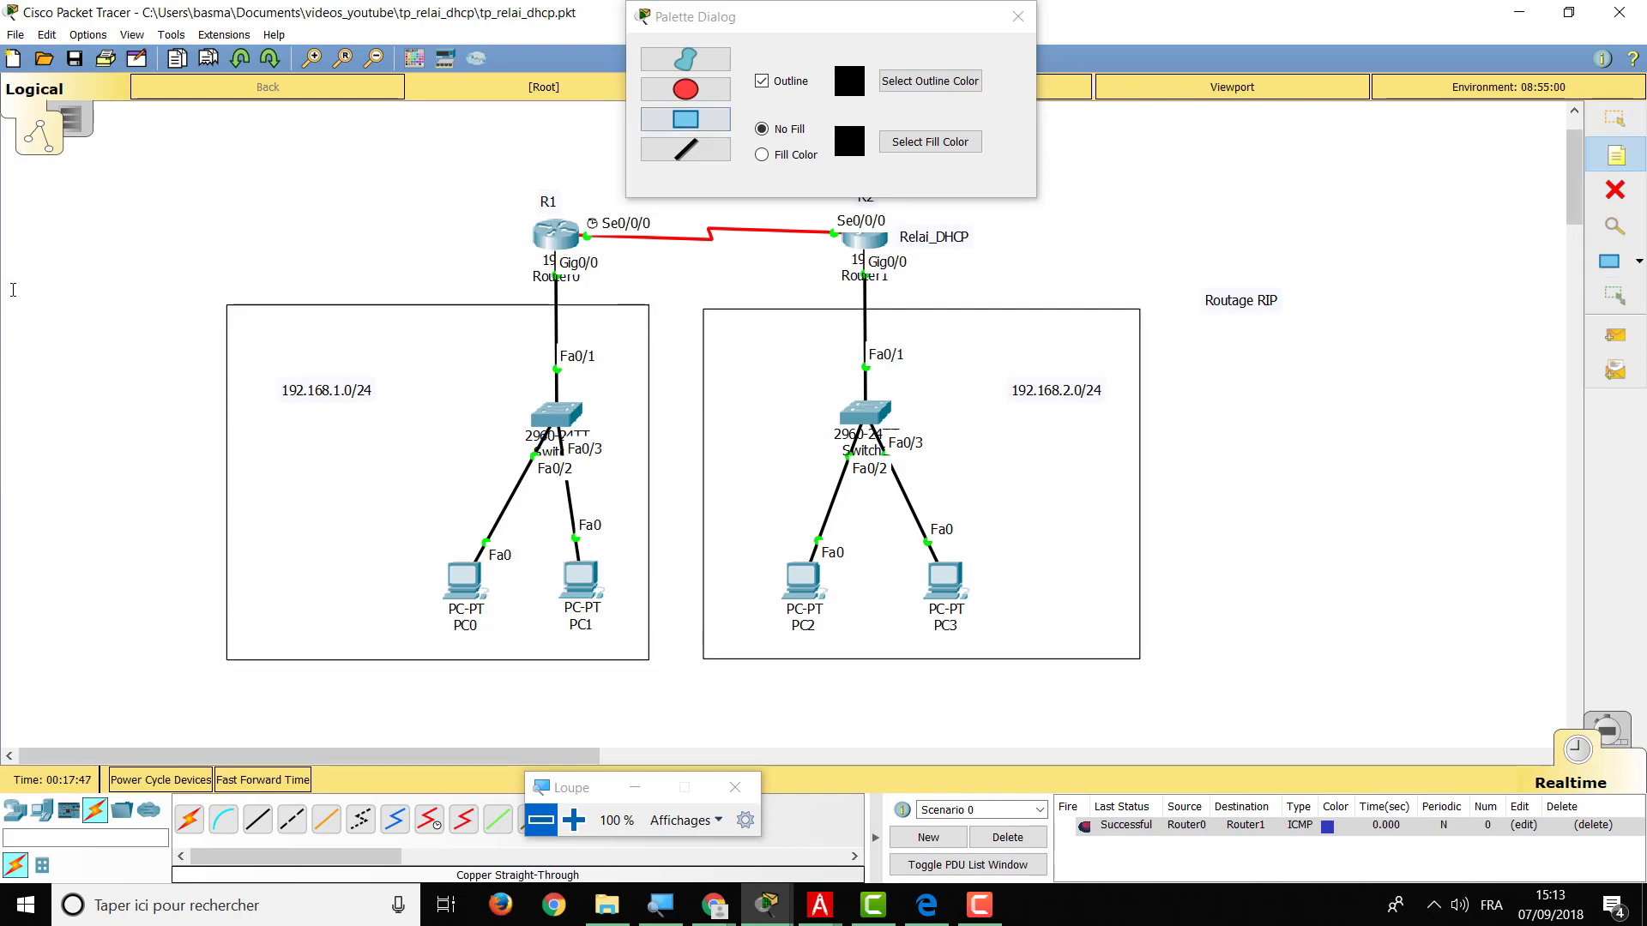
pyautogui.click(244, 322)
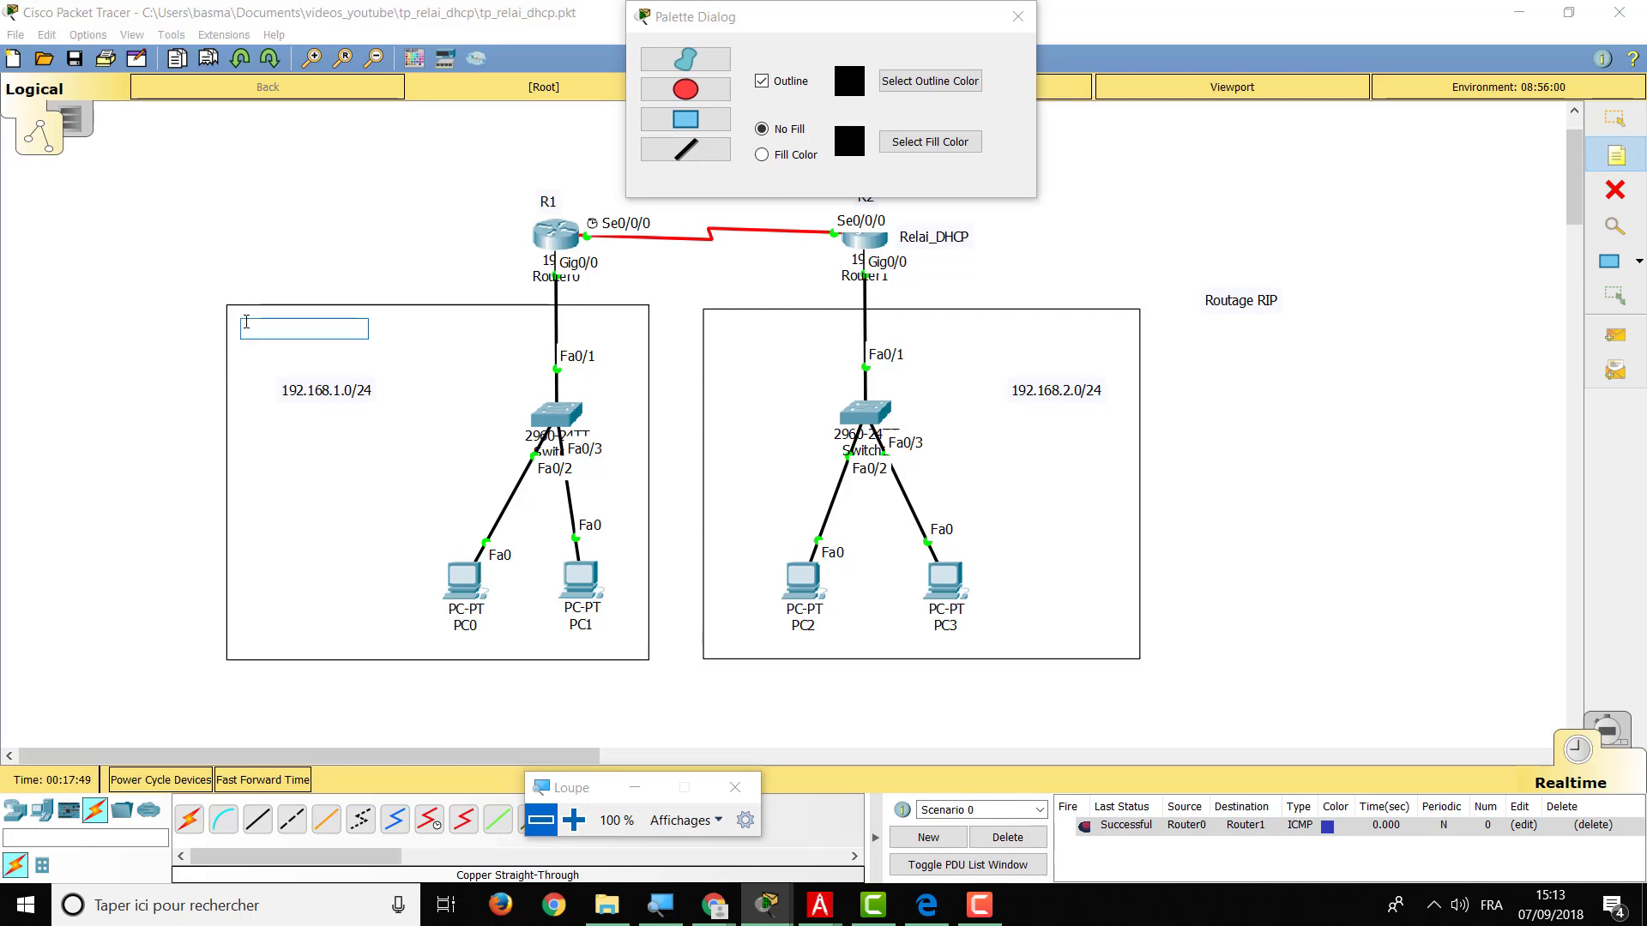
pyautogui.write('LAN1')
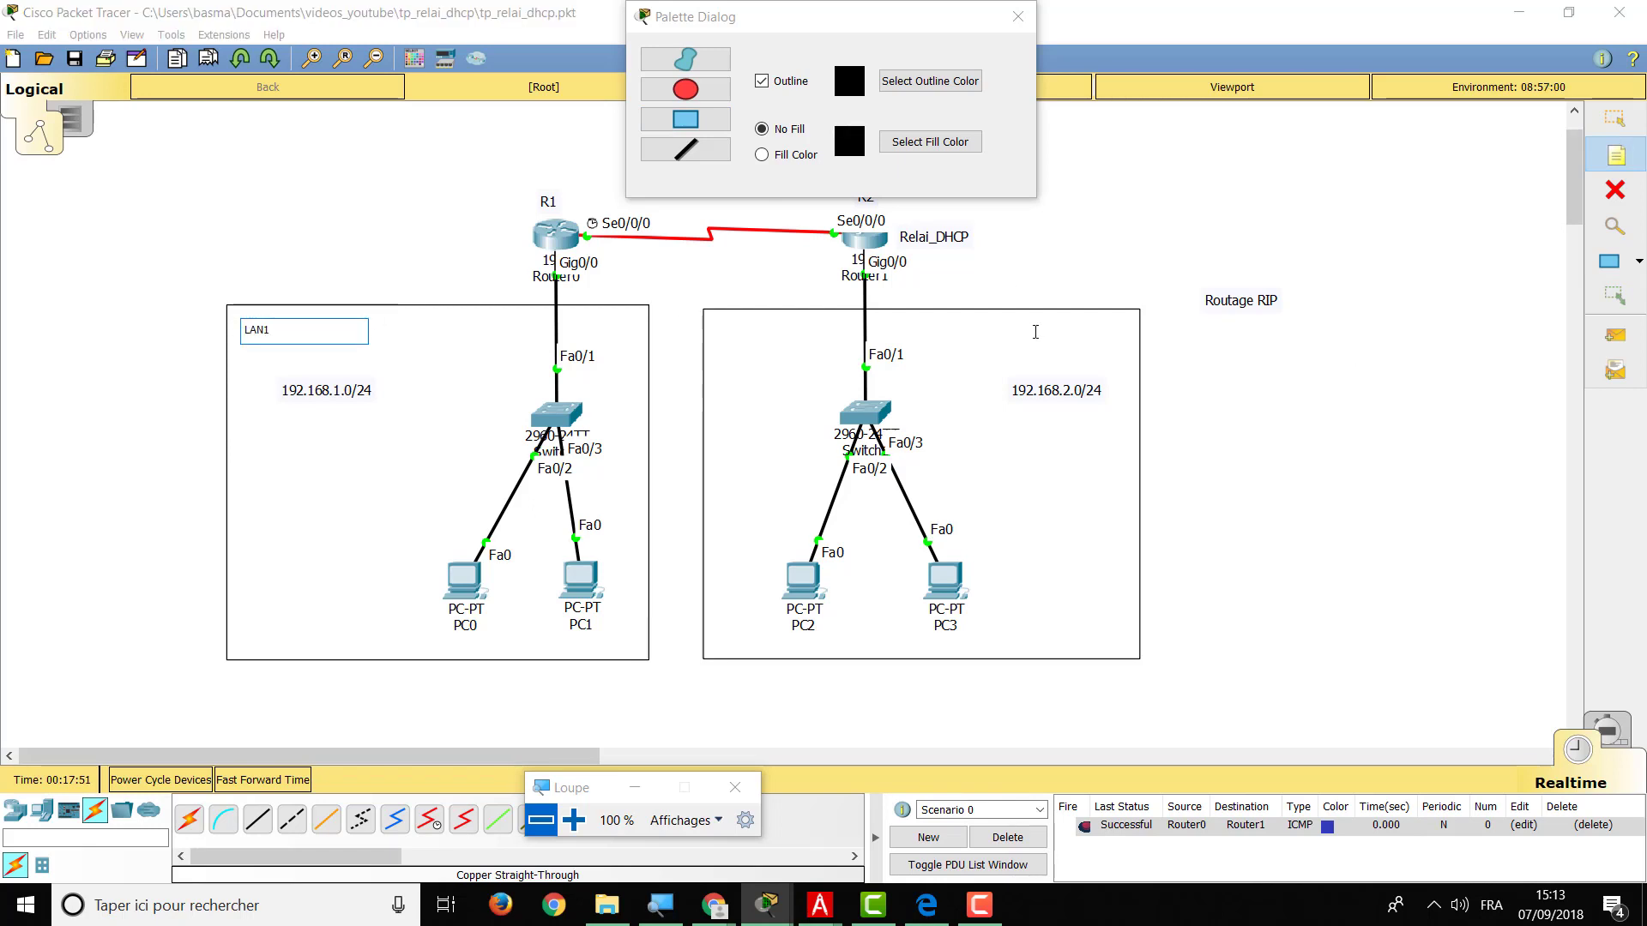
pyautogui.click(1036, 332)
pyautogui.write('LAN')
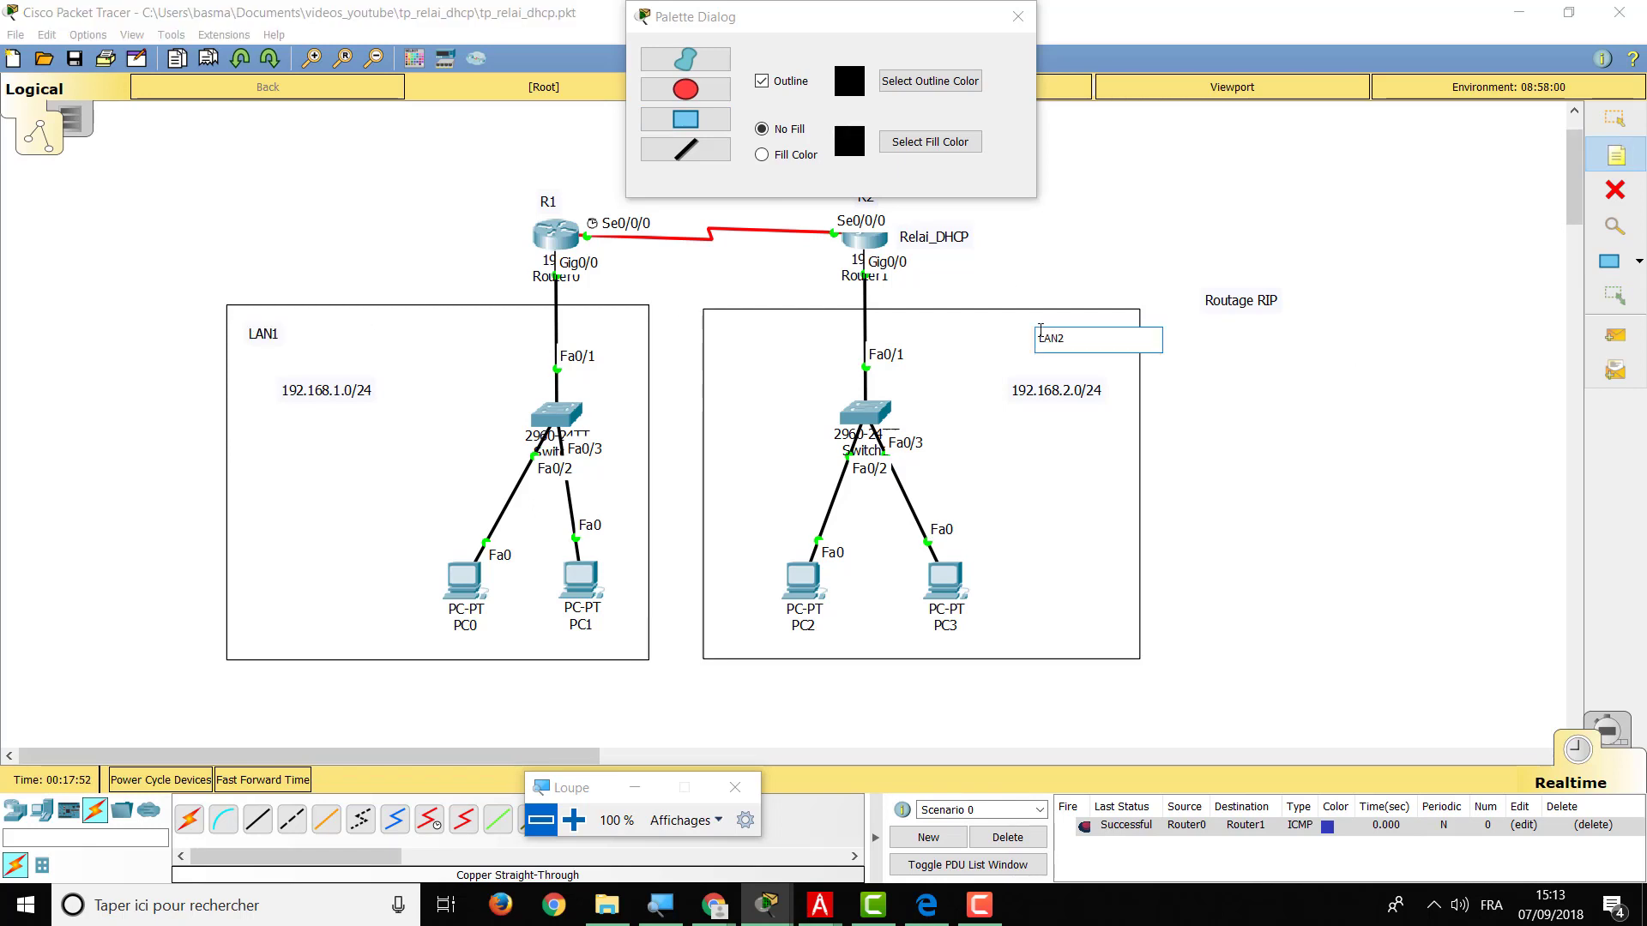
pyautogui.write('2')
pyautogui.click(1395, 395)
pyautogui.press('Escape')
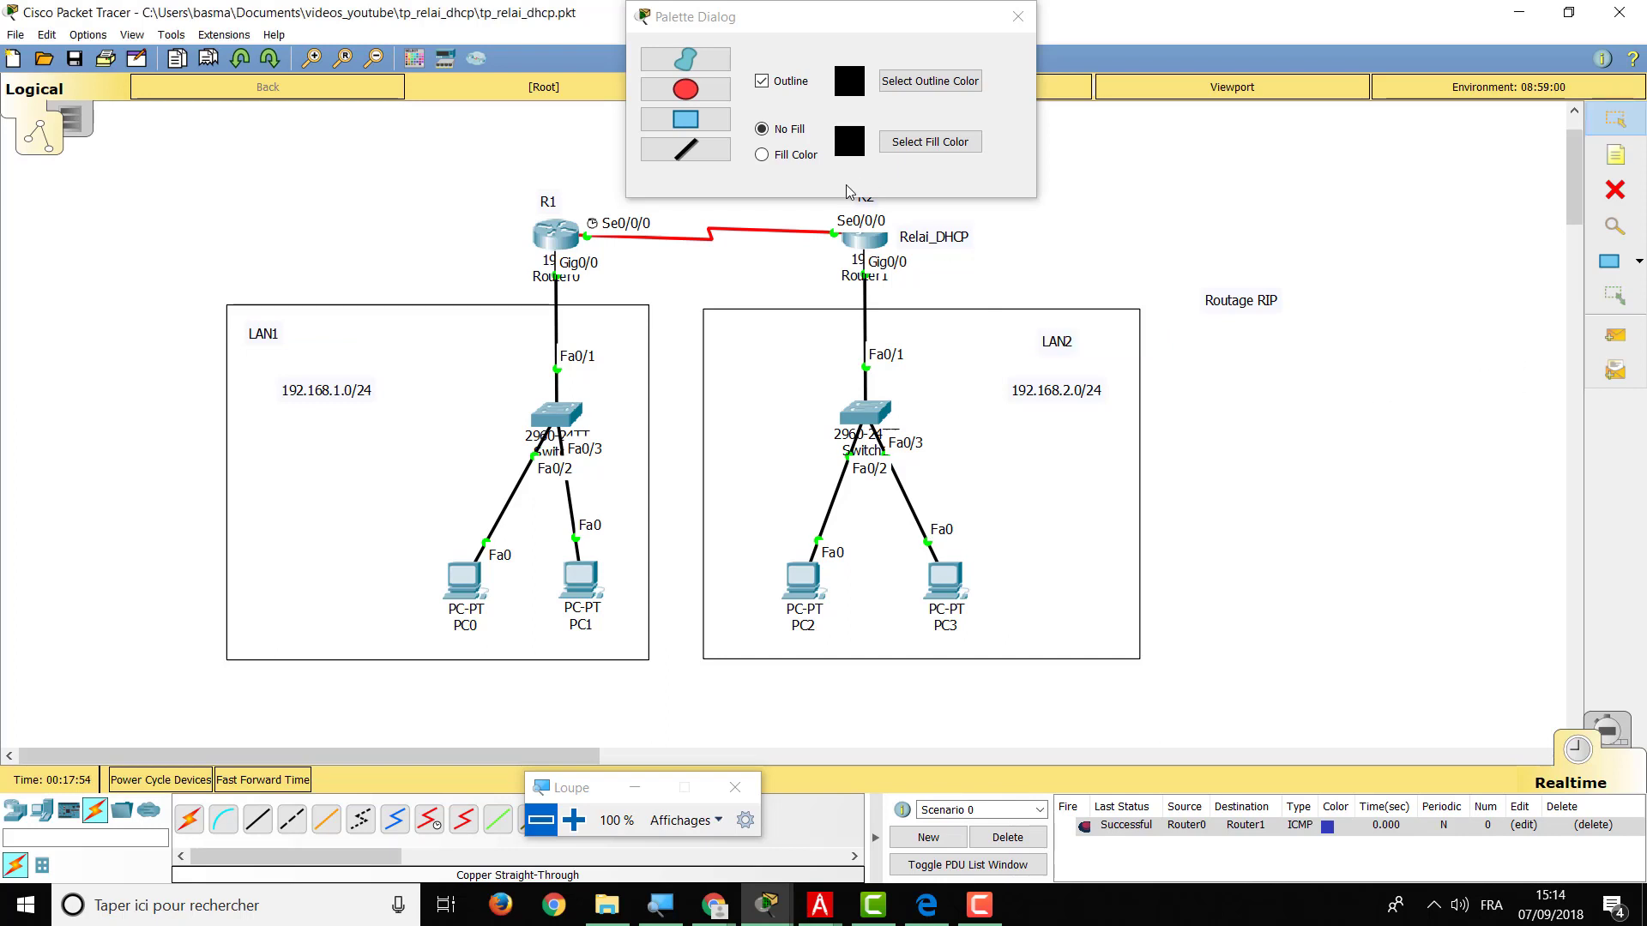
# Reopen R2's command line and enter global configuration mode with configure terminal.
pyautogui.click(884, 238)
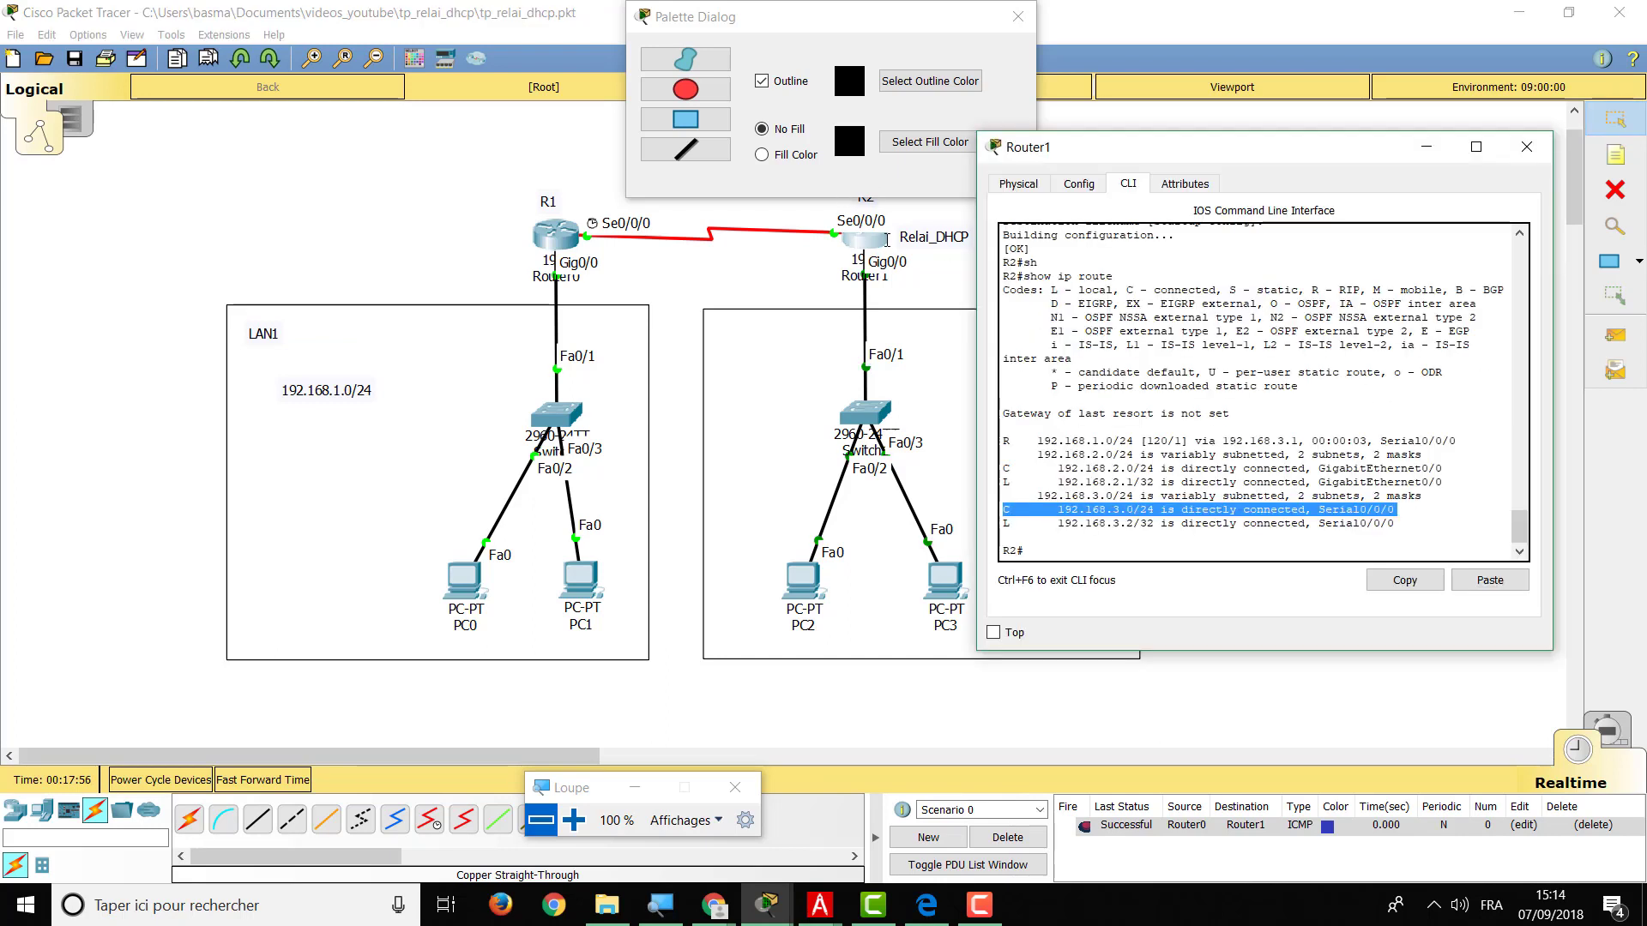
pyautogui.click(1099, 554)
pyautogui.write('conf')
pyautogui.press('Tab')
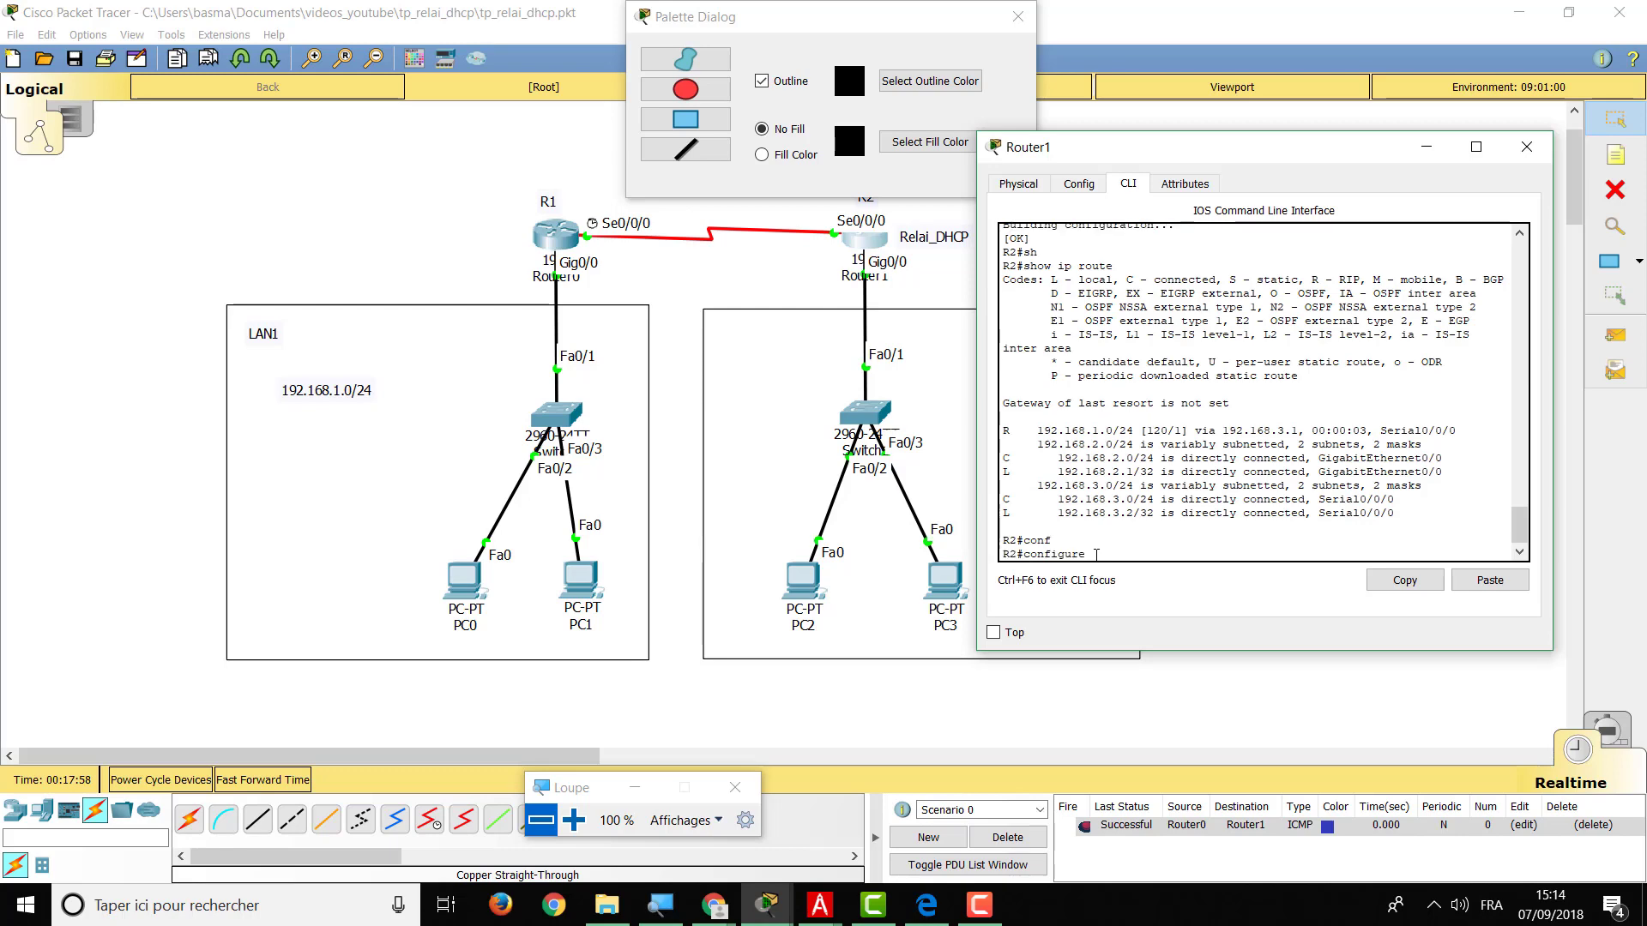
pyautogui.write('r')
pyautogui.press('Tab')
pyautogui.write('t')
pyautogui.press('Tab')
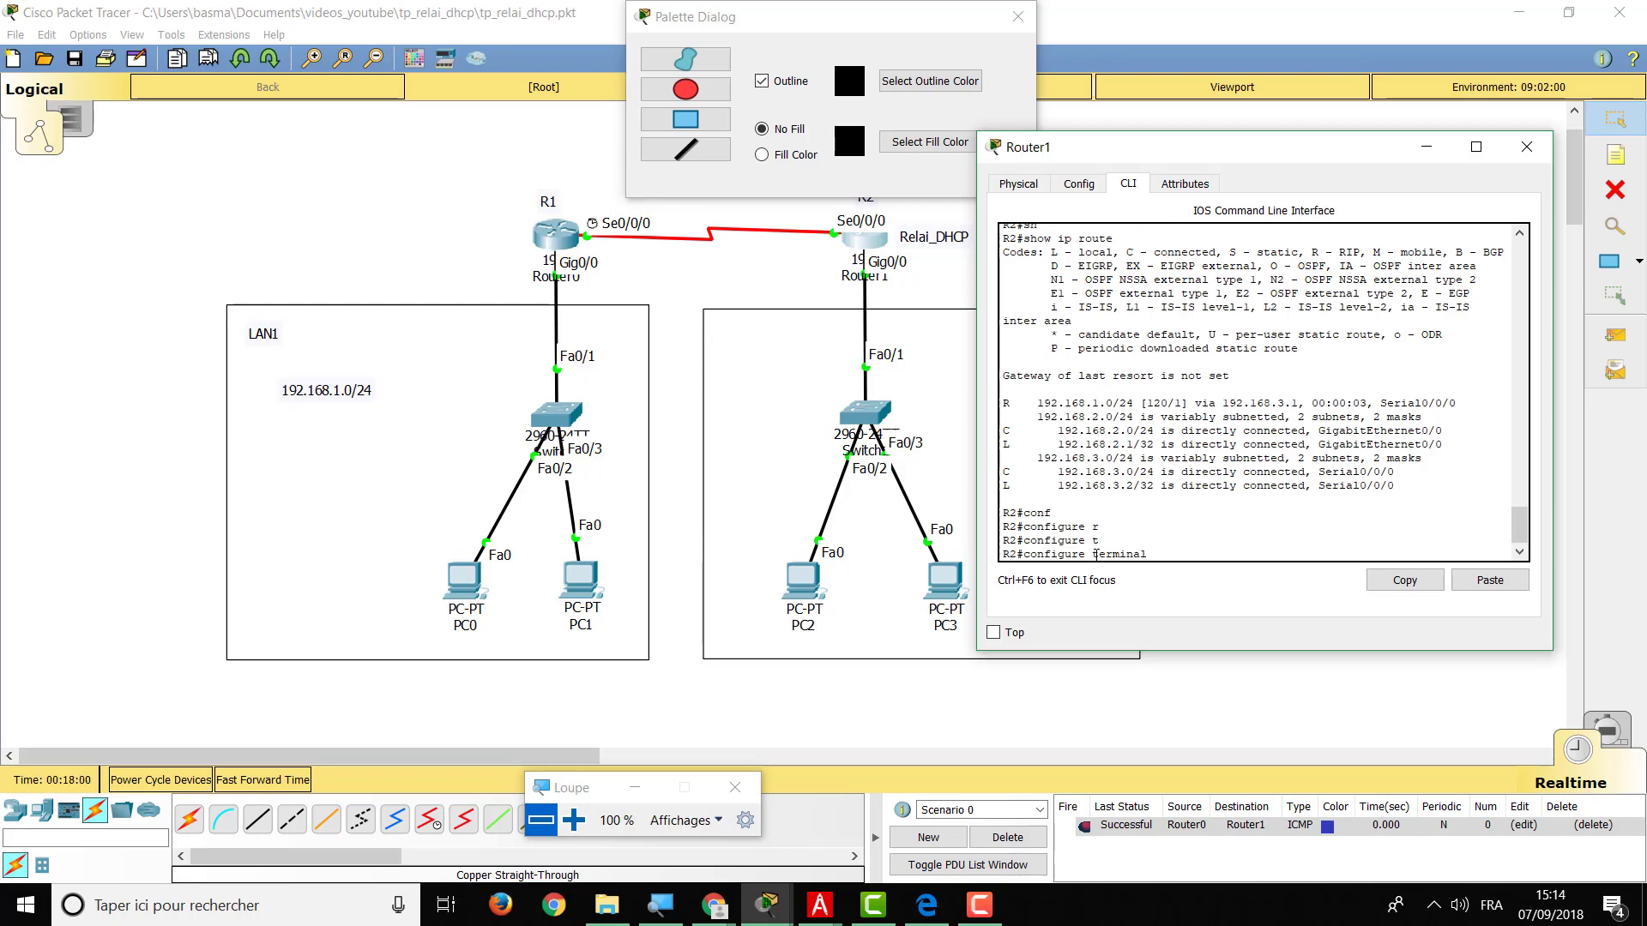
pyautogui.press('Return')
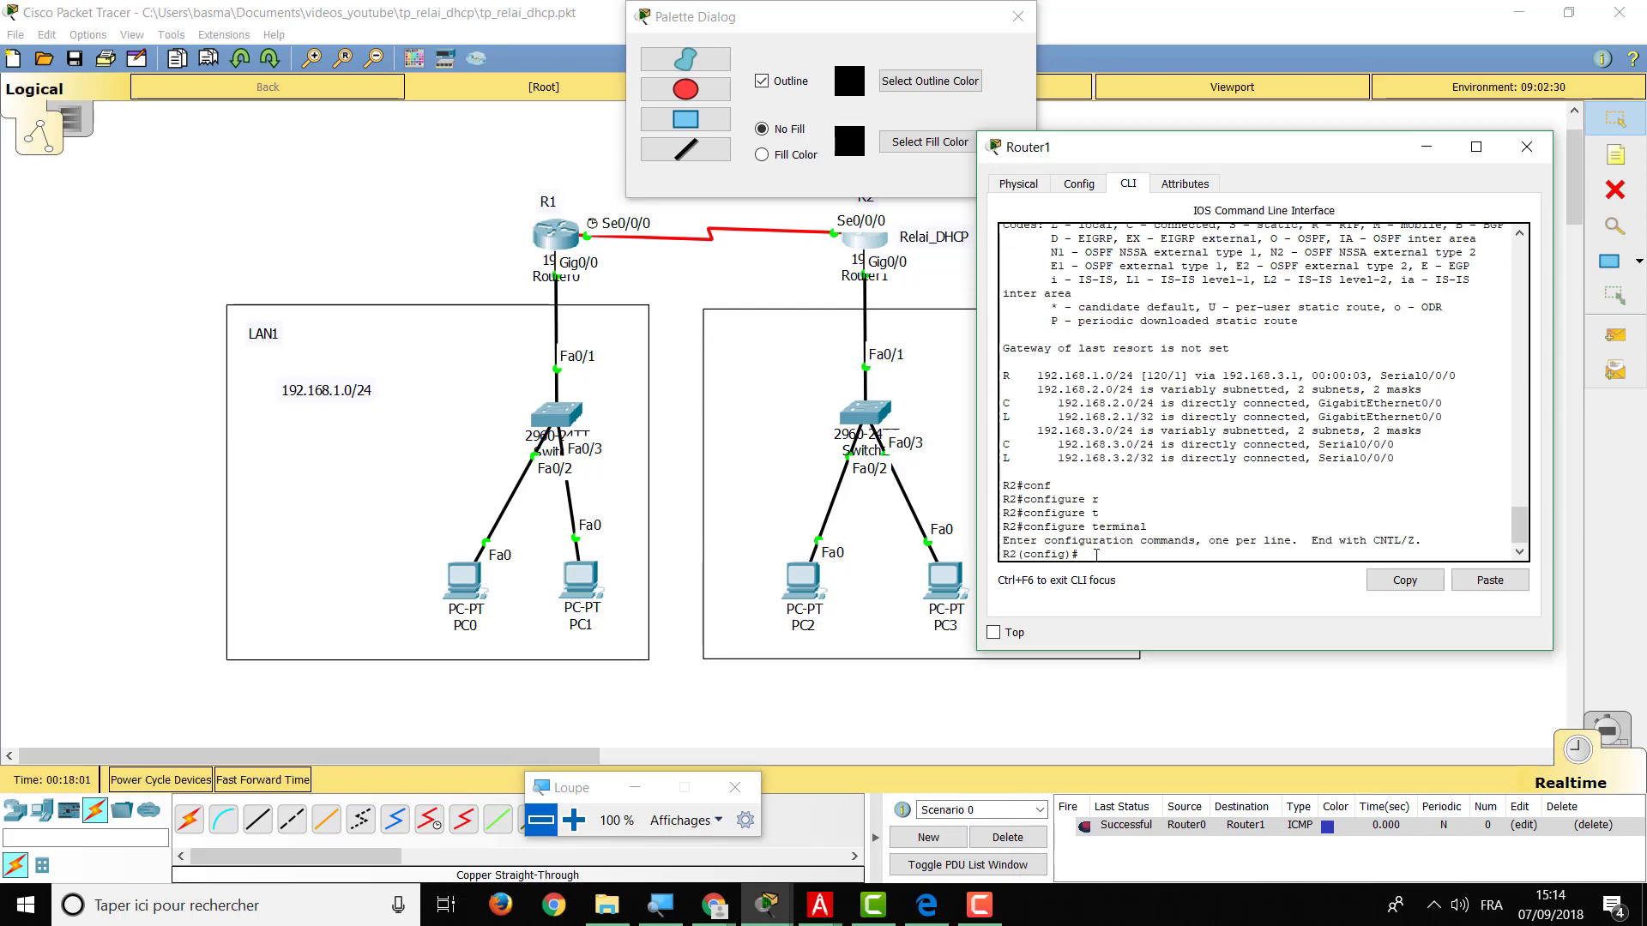
# Create a DHCP pool named LAN1 on R2 with the ip dhcp pool command.
pyautogui.click(574, 820)
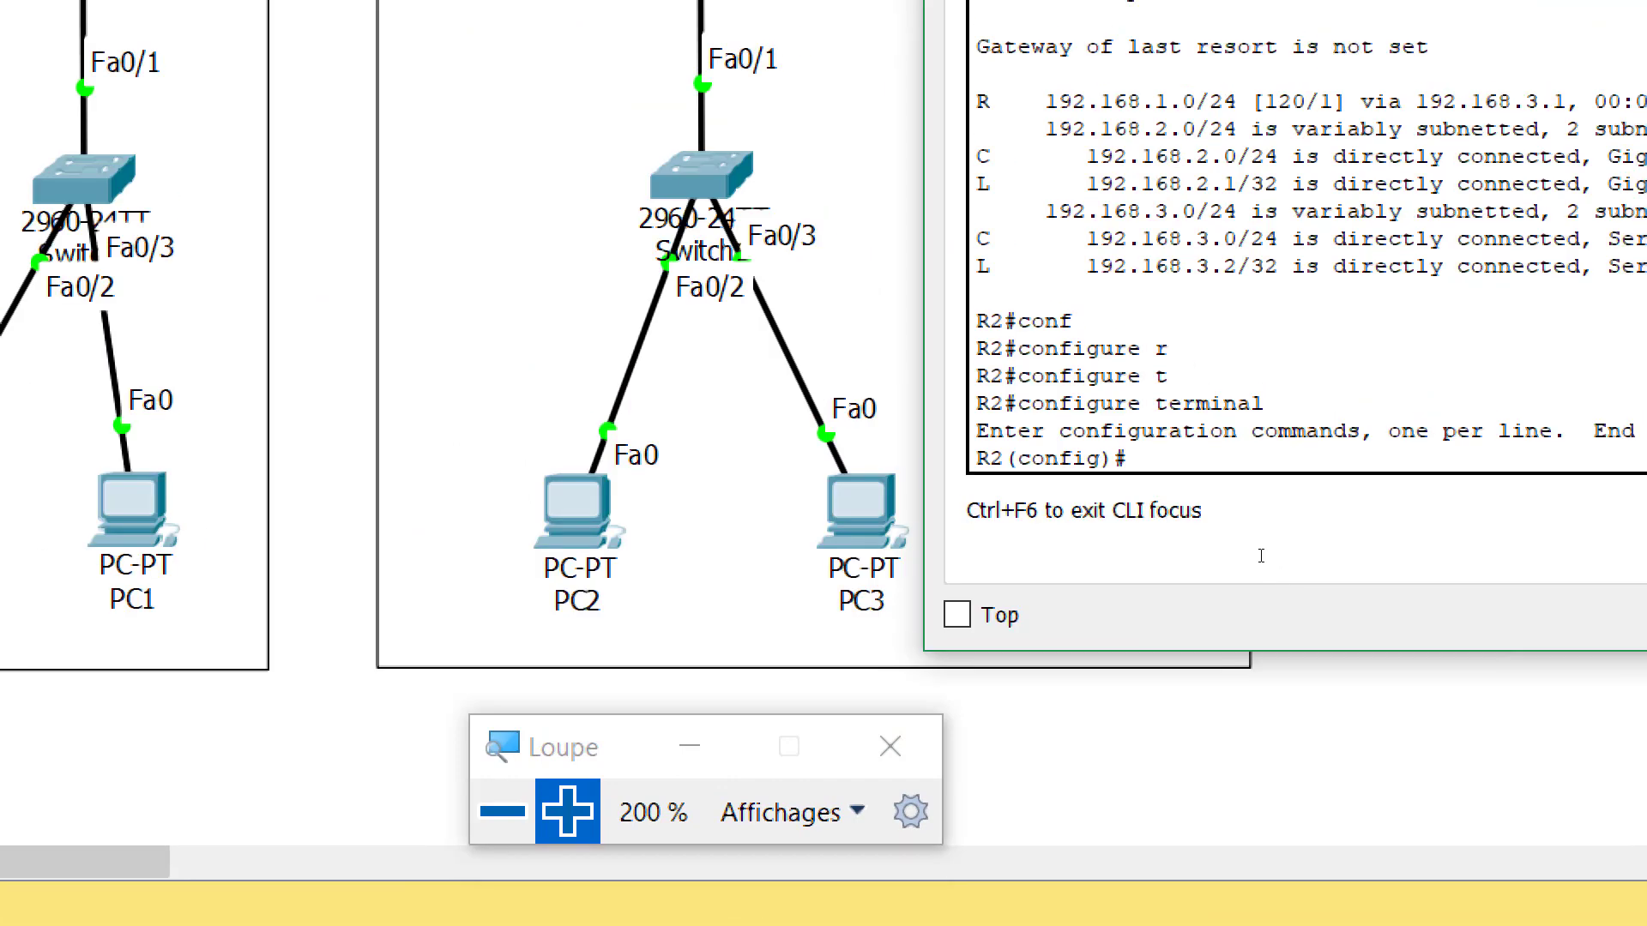
pyautogui.write('ip dh')
pyautogui.press('Tab')
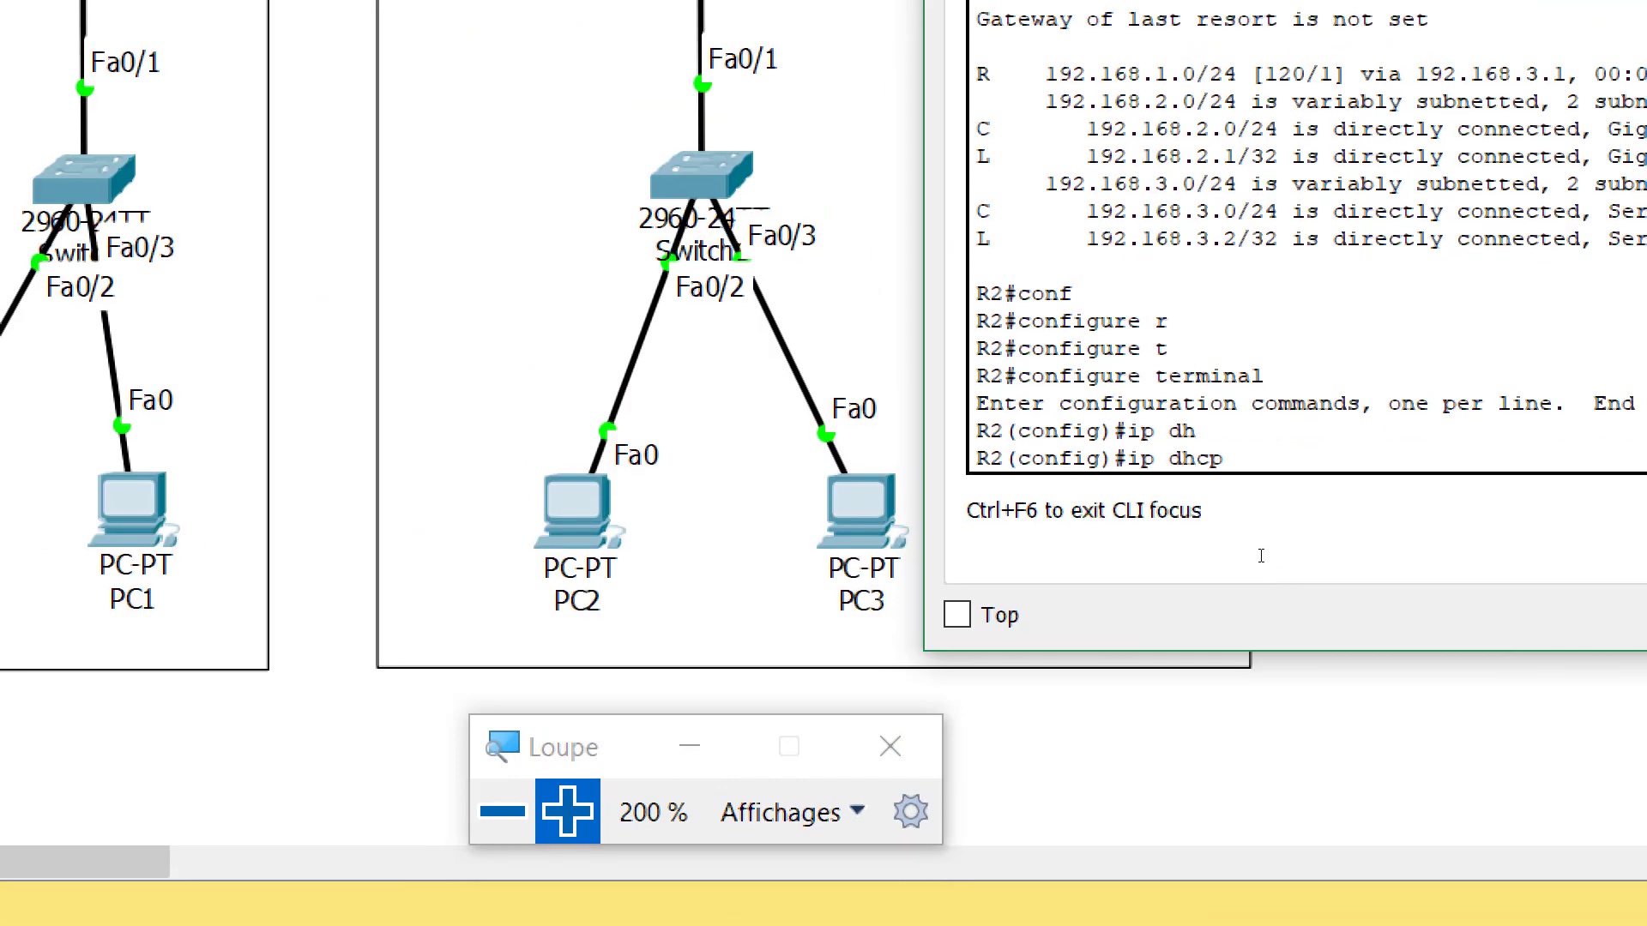
pyautogui.write('po')
pyautogui.press('Tab')
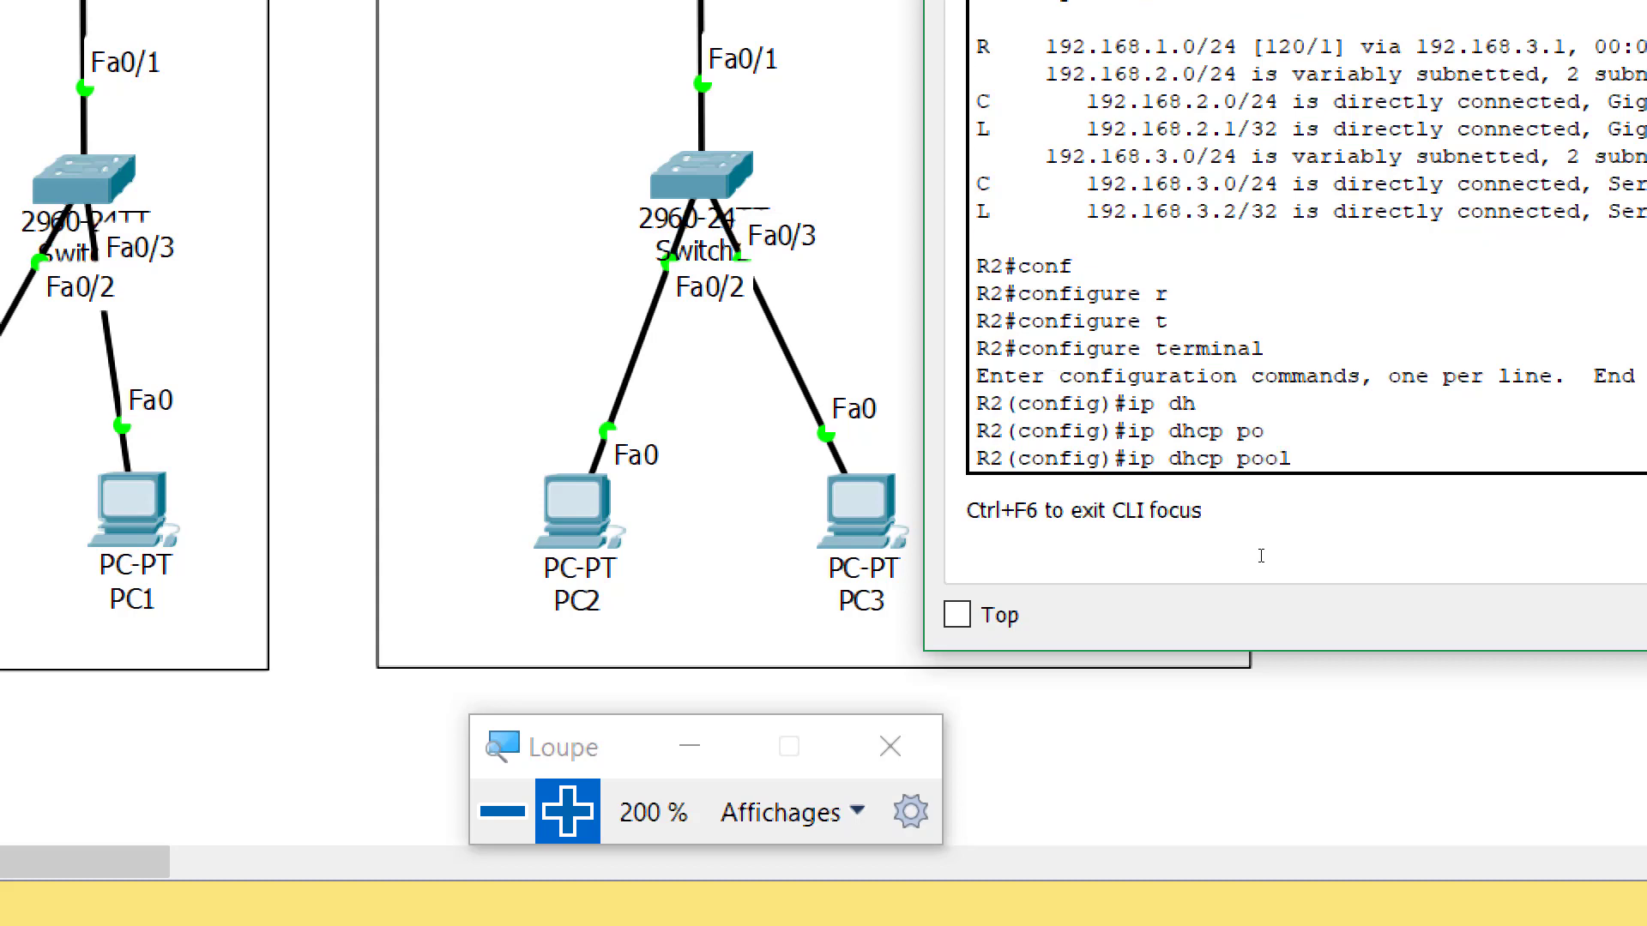
pyautogui.write('LAN')
pyautogui.write('1')
pyautogui.press('Return')
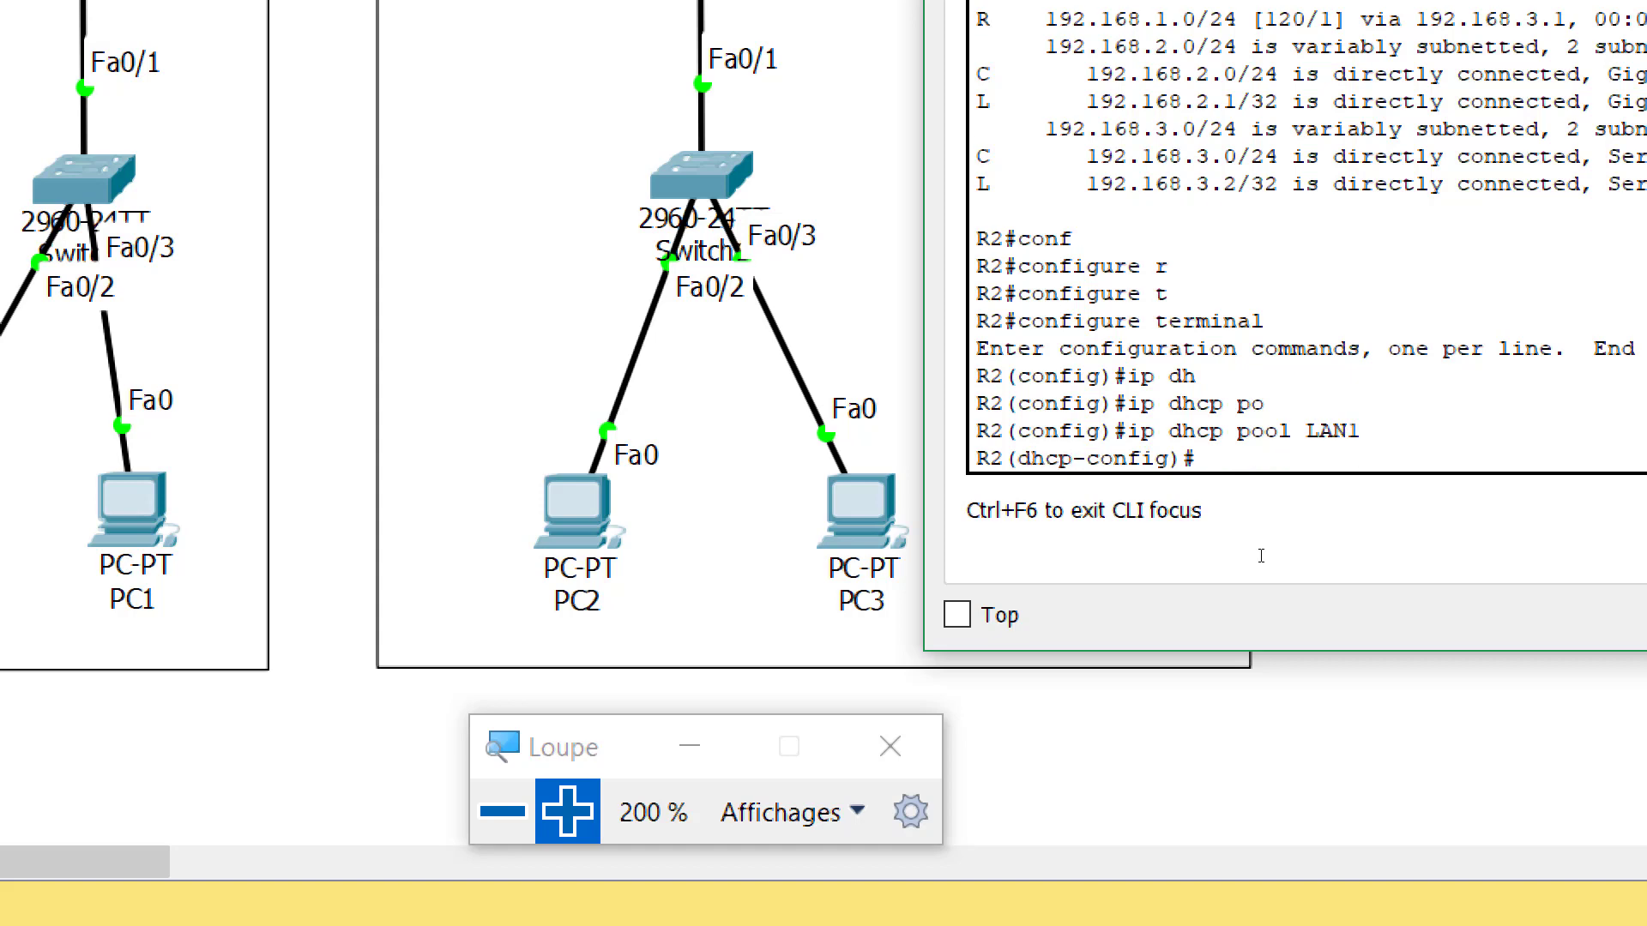
# List the commands available in DHCP pool configuration and highlight the network entry.
pyautogui.write('?')
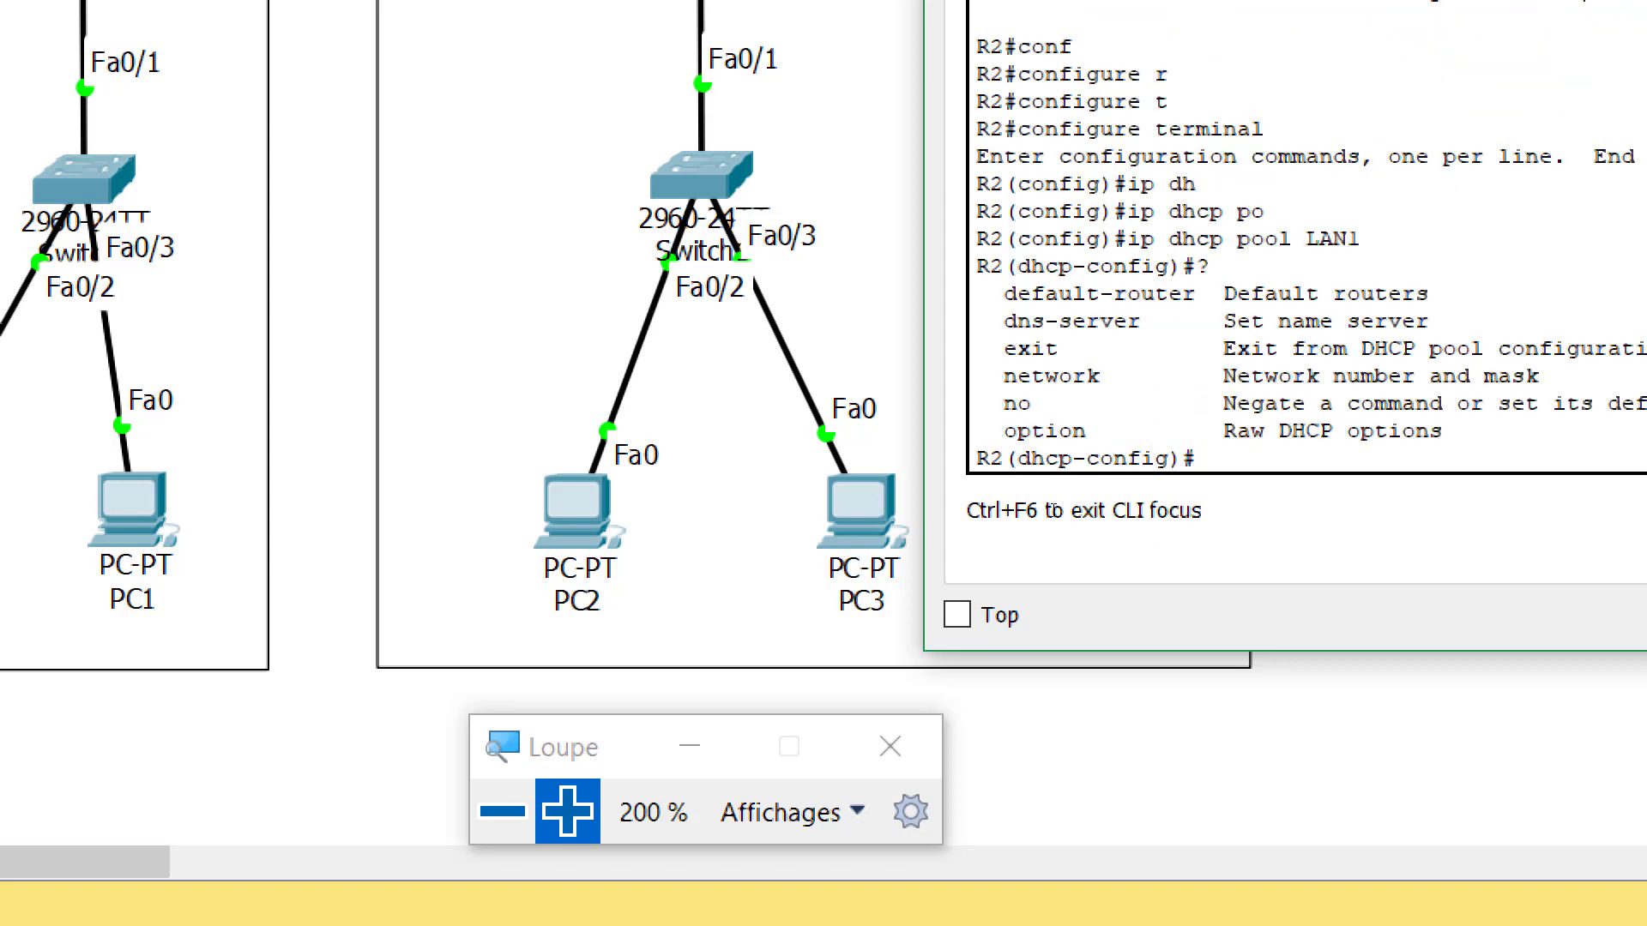
pyautogui.moveTo(978, 376); pyautogui.dragTo(1546, 378)
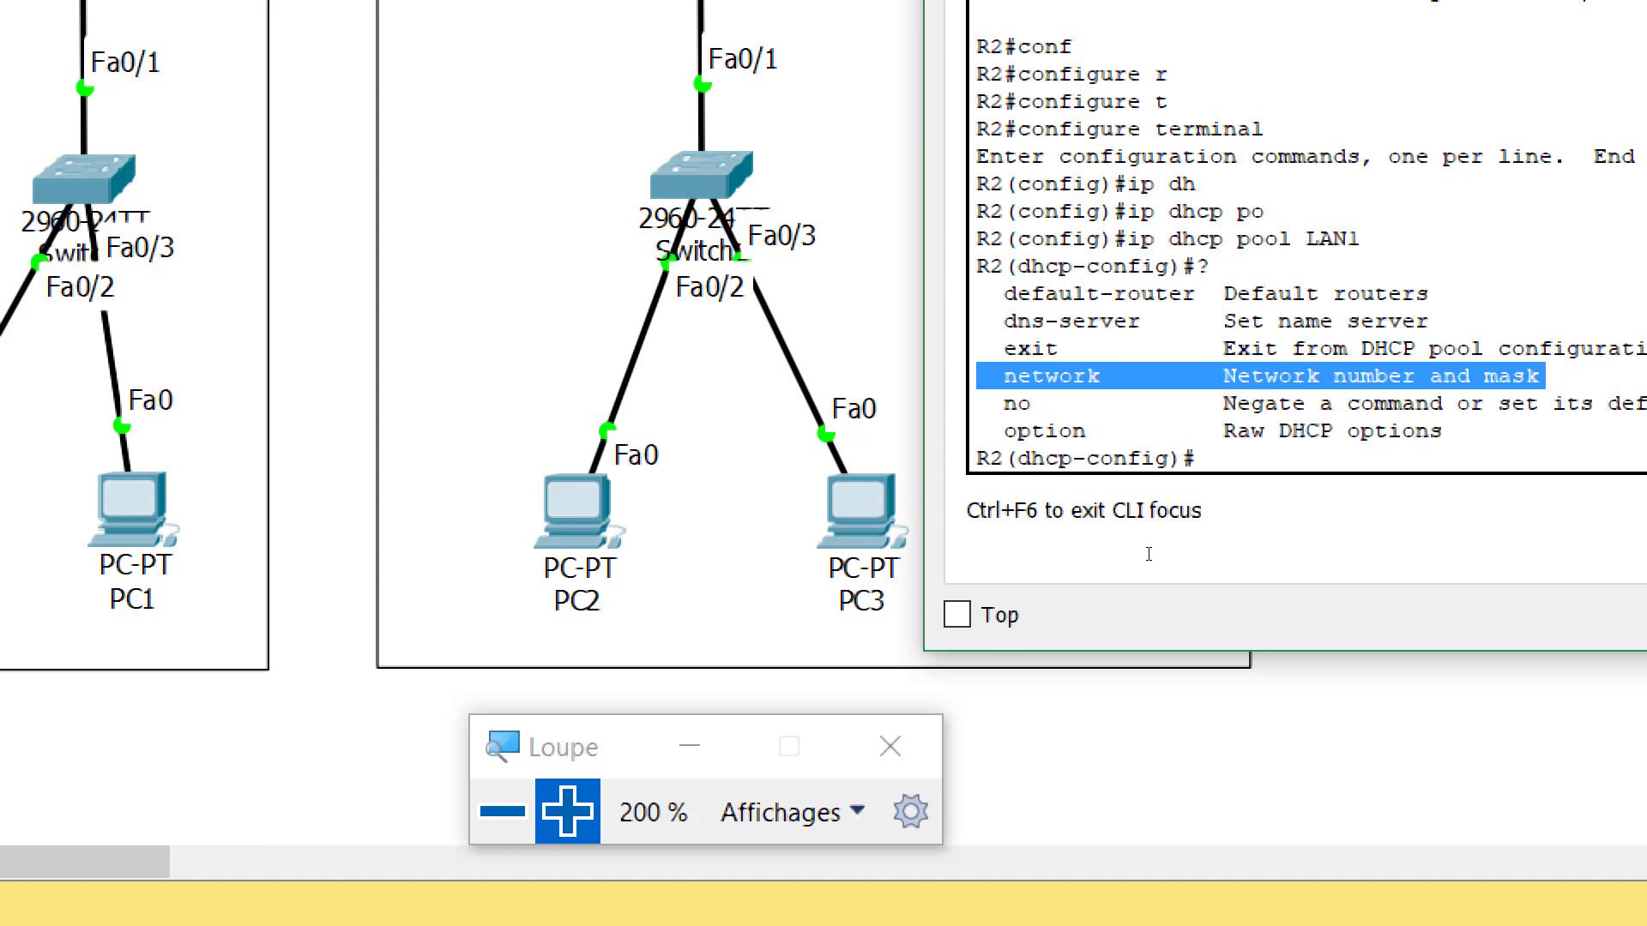
# Assign network 192.168.1.0 with mask 255.255.255.0 to the LAN1 DHCP pool, consulting the network command's argument help.
pyautogui.write('net')
pyautogui.press('Tab')
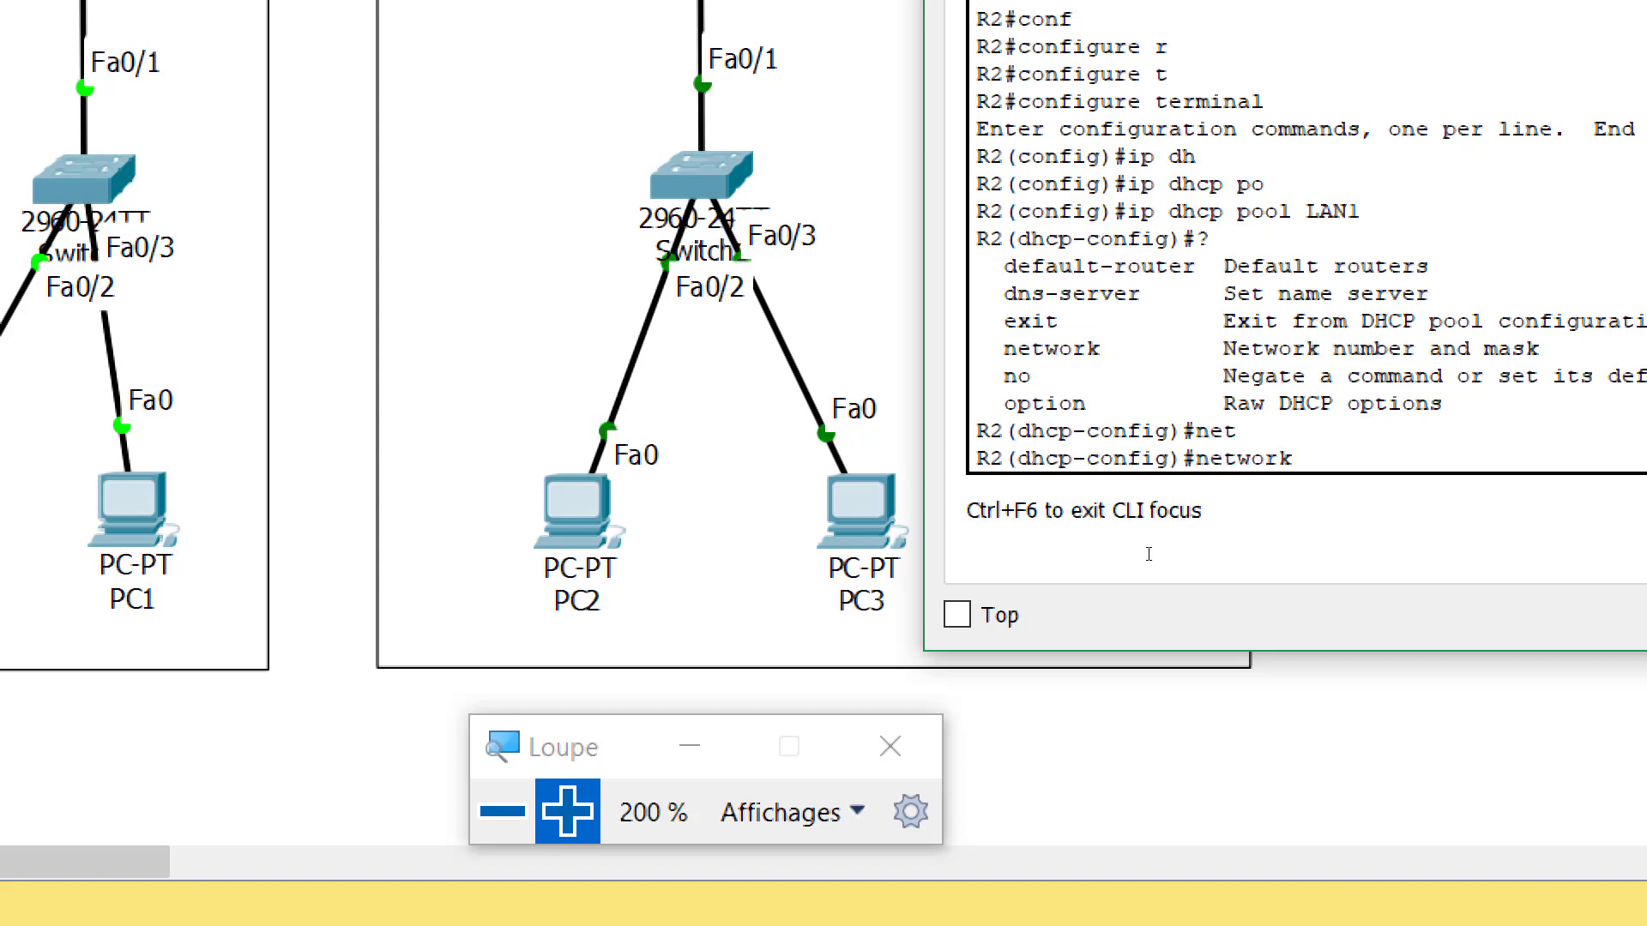
pyautogui.write('?')
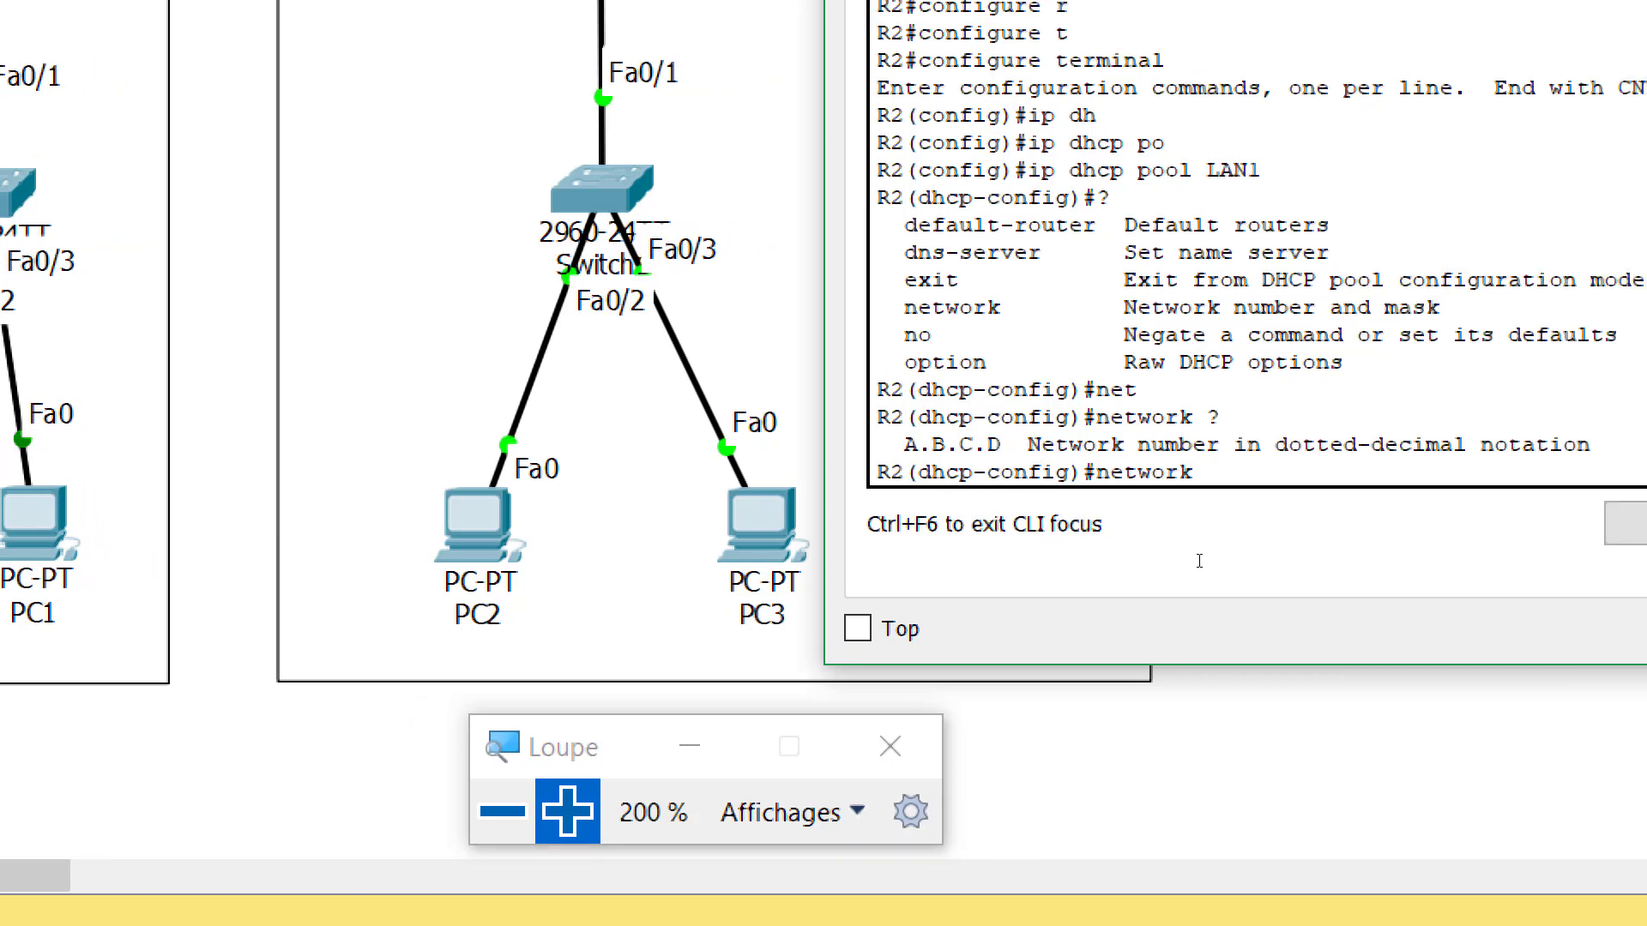
pyautogui.write('192.168.1.0 ?')
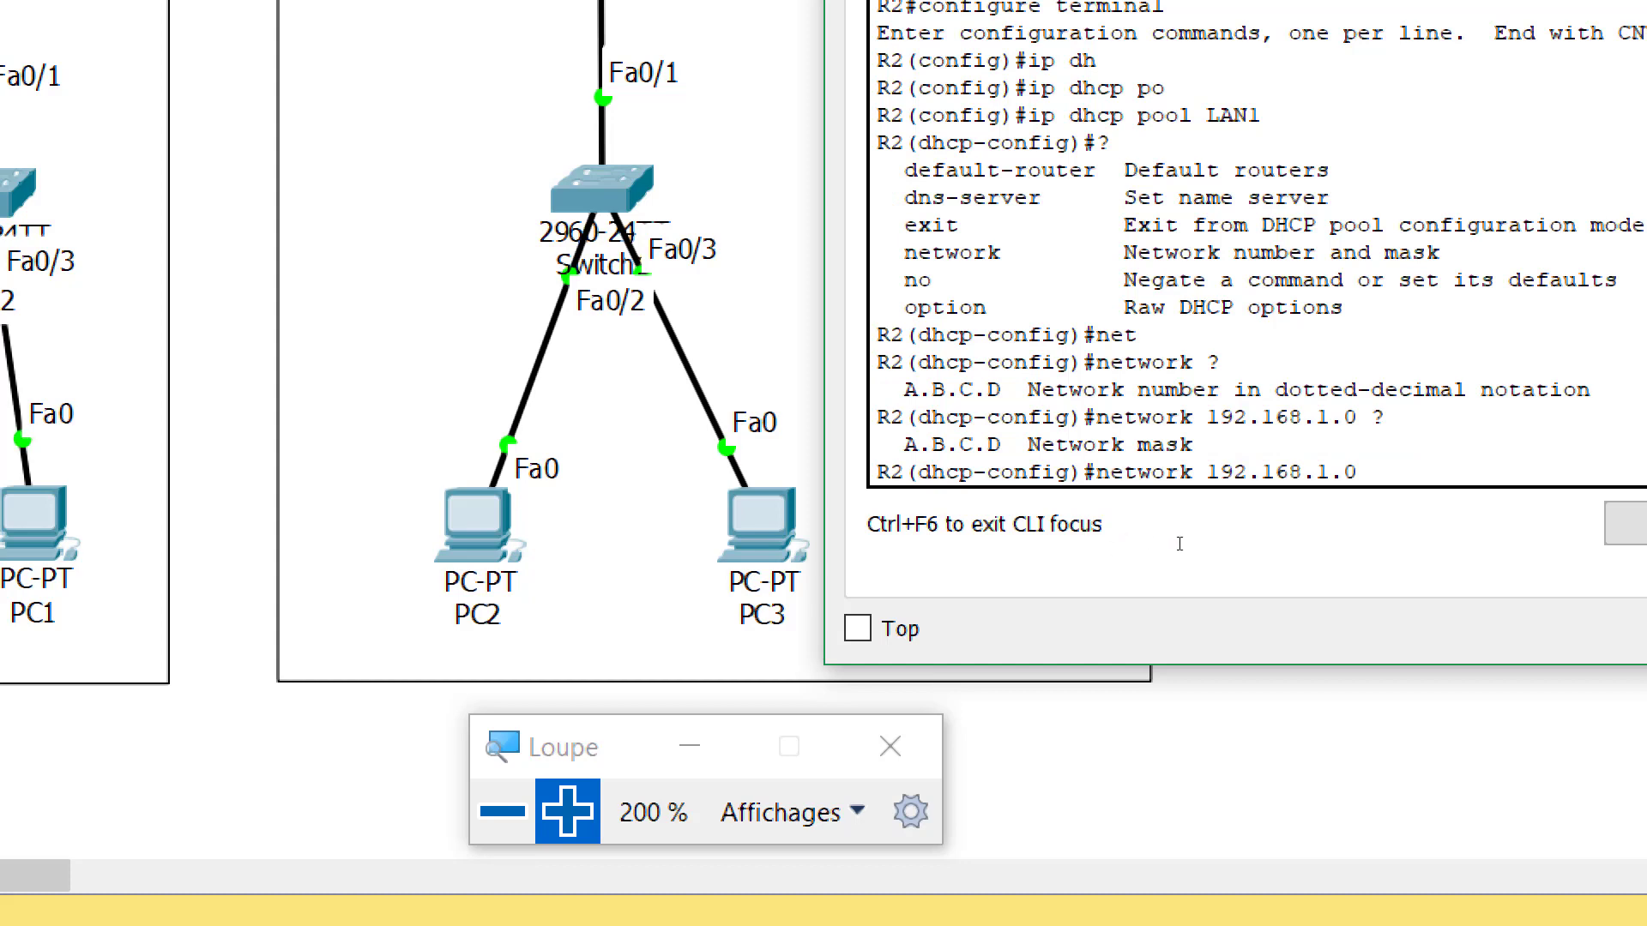
pyautogui.write('255.255.255.0')
pyautogui.press('Return')
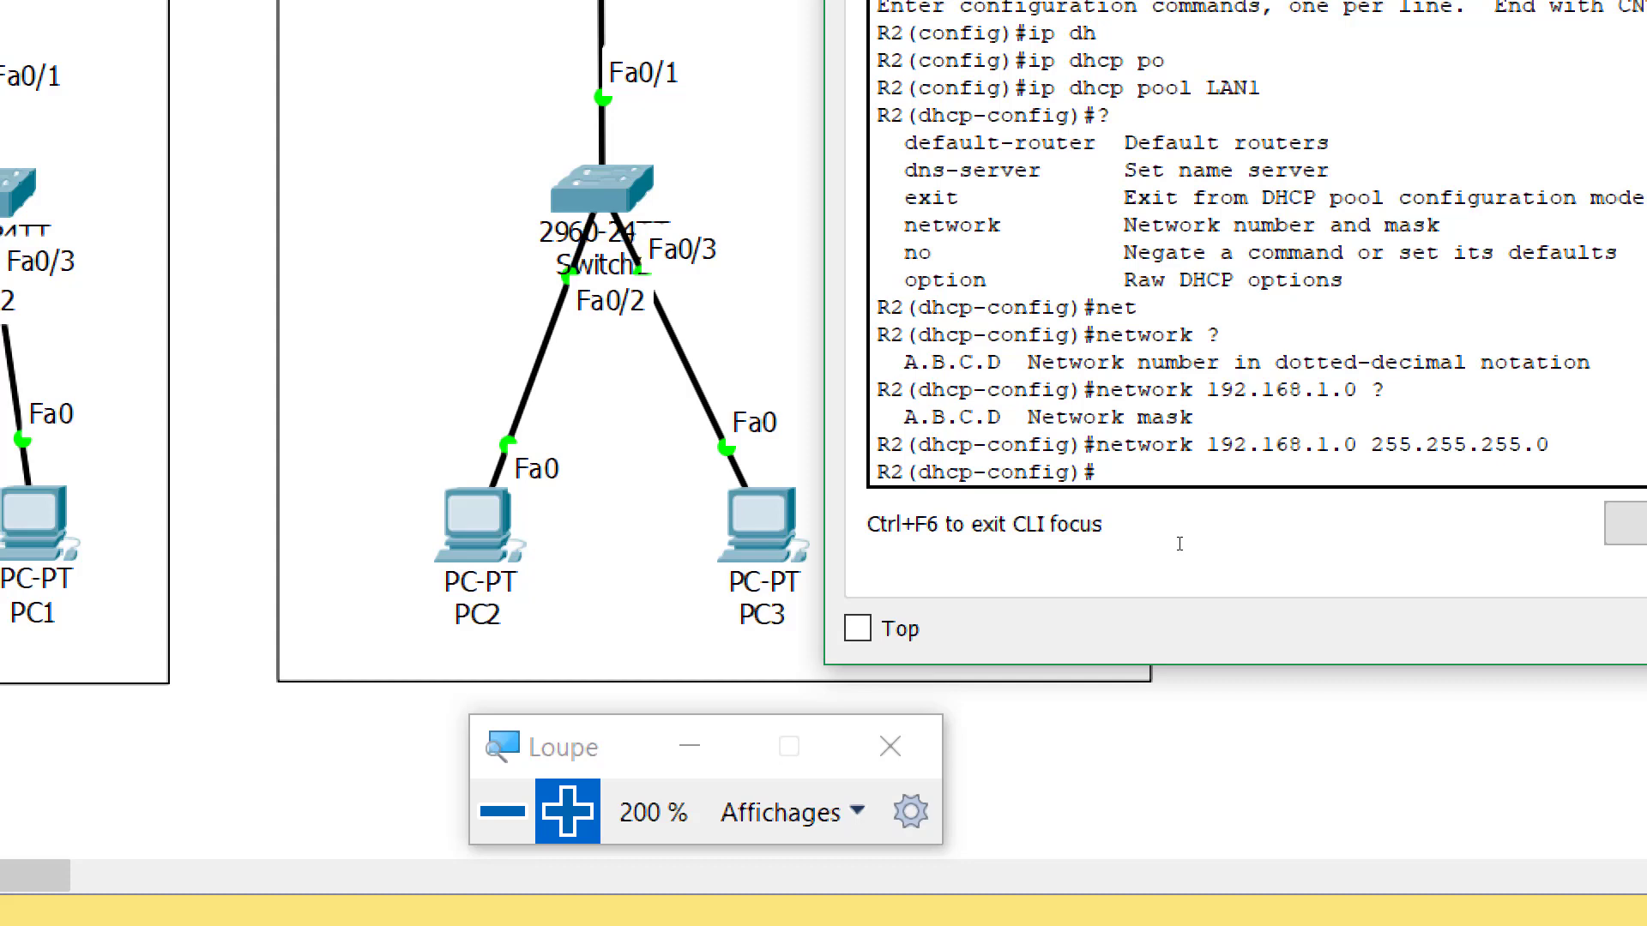
# Set the LAN1 pool's default router to 192.168.1.1.
pyautogui.write('def')
pyautogui.press('Tab')
pyautogui.write('192.168')
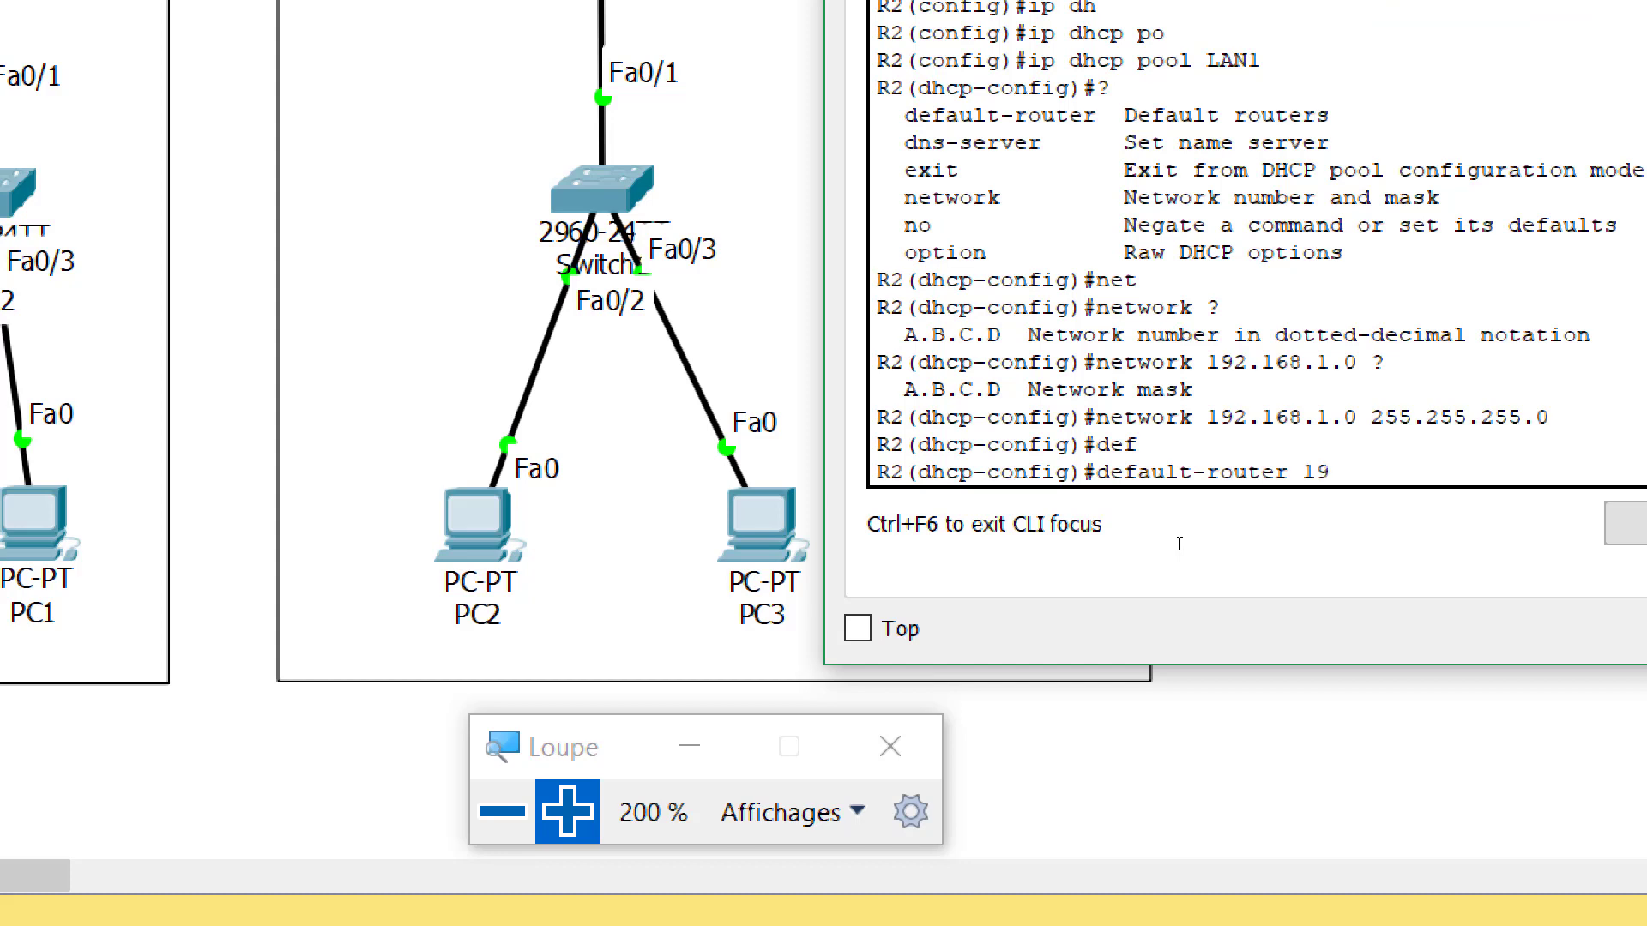
pyautogui.write('.1.1')
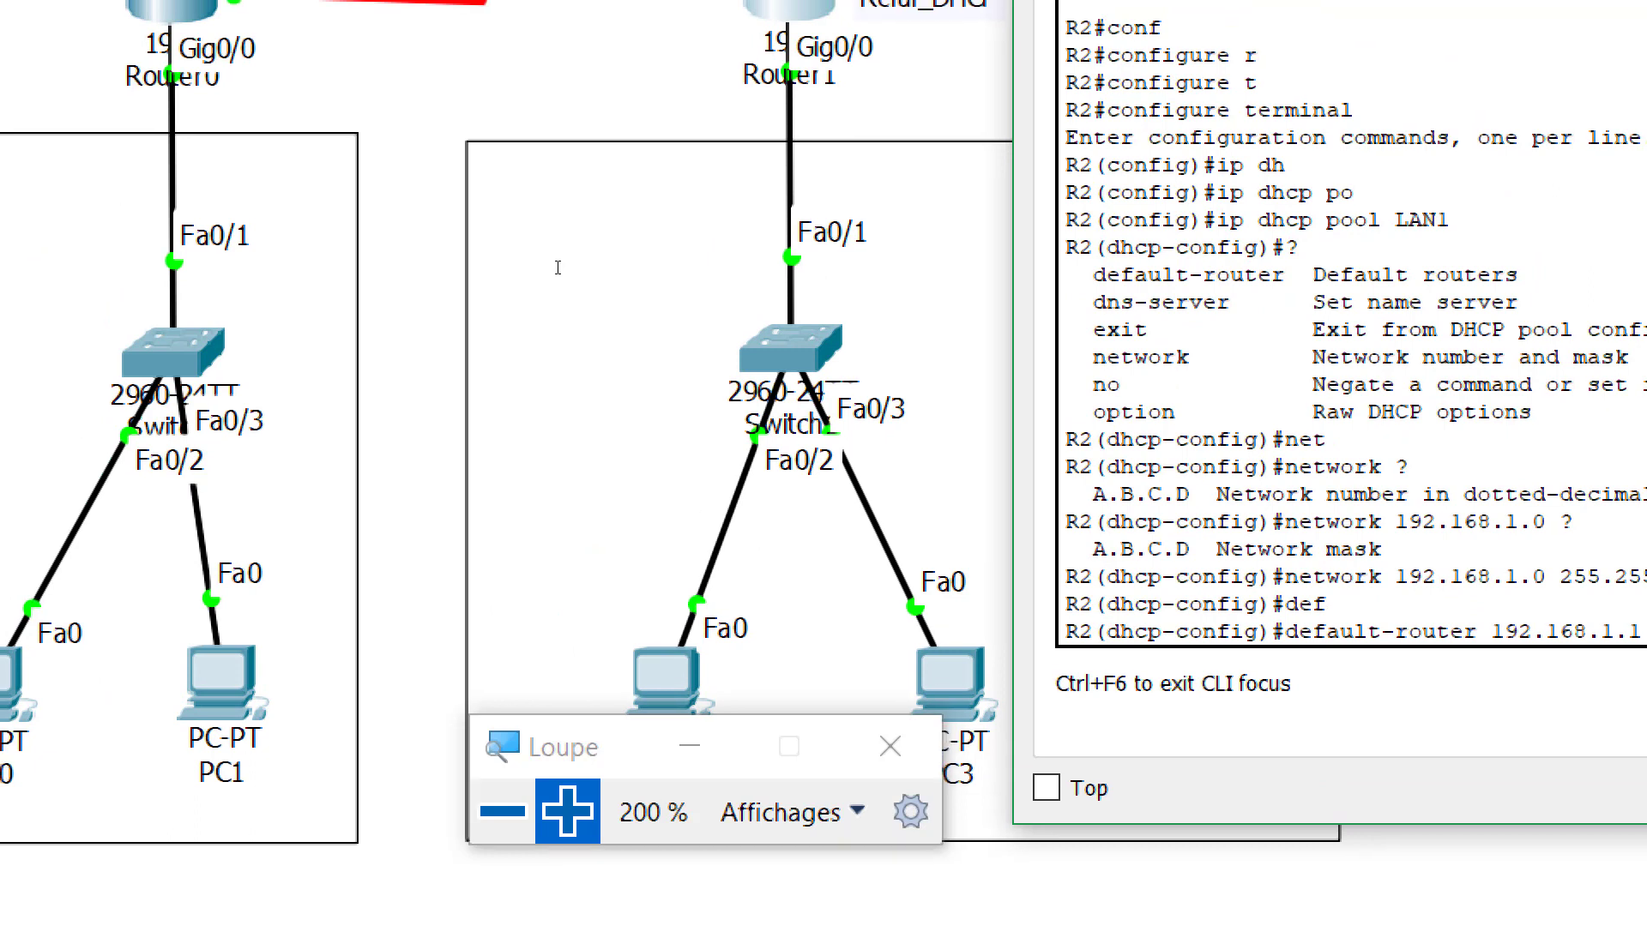
pyautogui.press('Return')
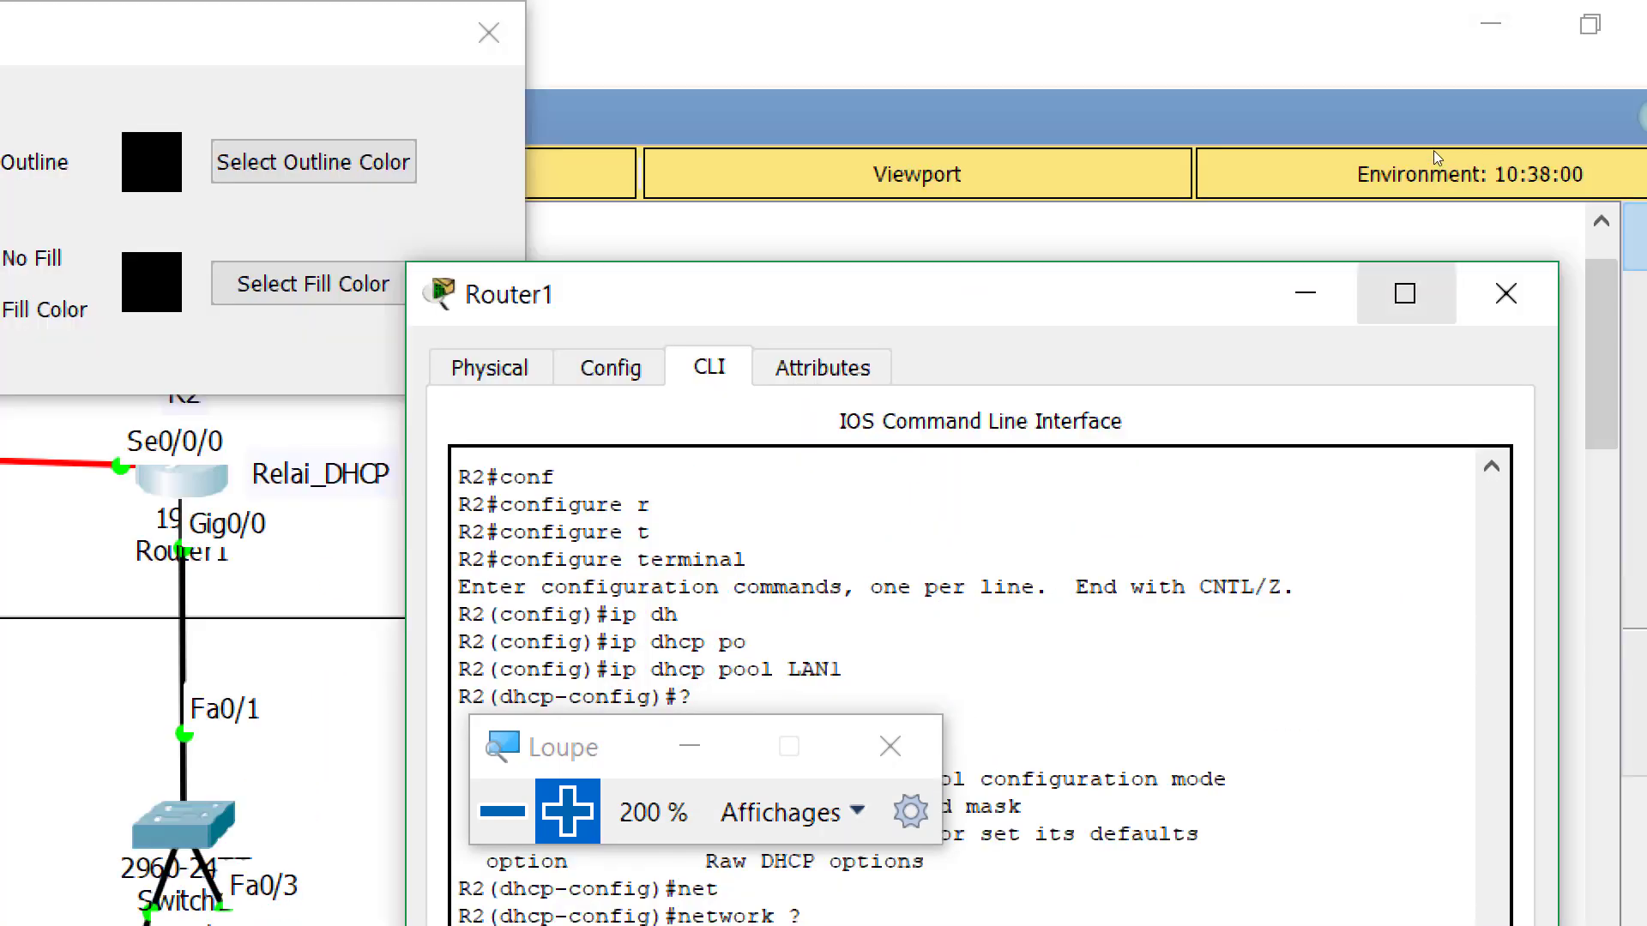
# Minimize R2's window and add the text note DORA in the empty workspace above the Routage RIP note.
pyautogui.click(1305, 293)
pyautogui.click(1584, 309)
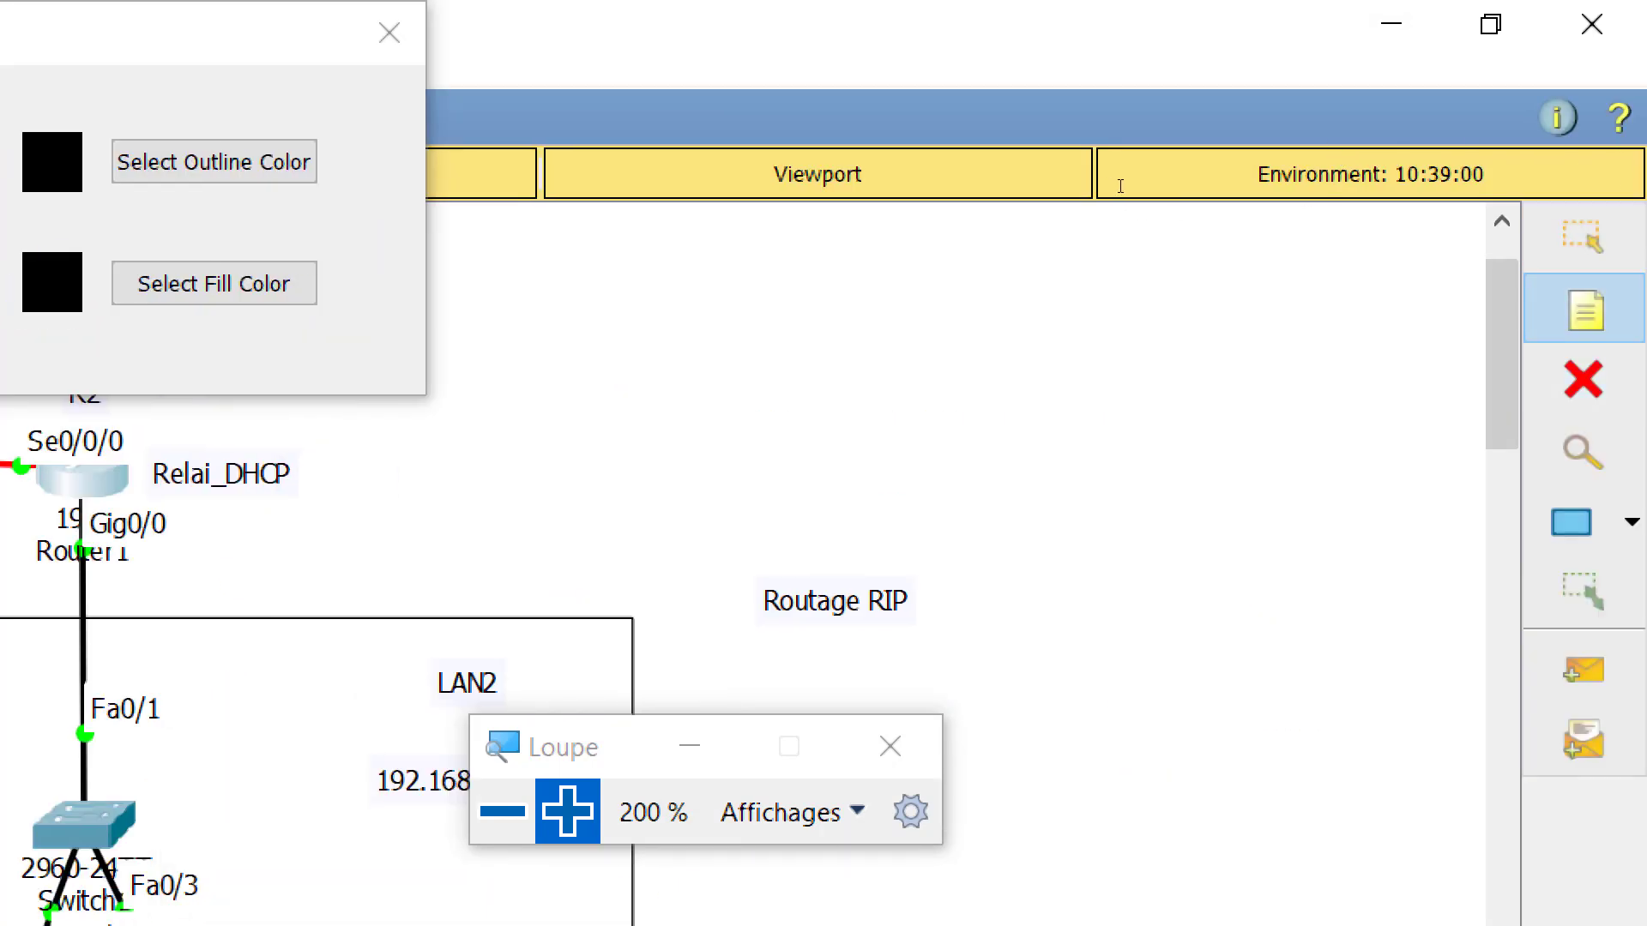
pyautogui.click(840, 322)
pyautogui.write('DORA')
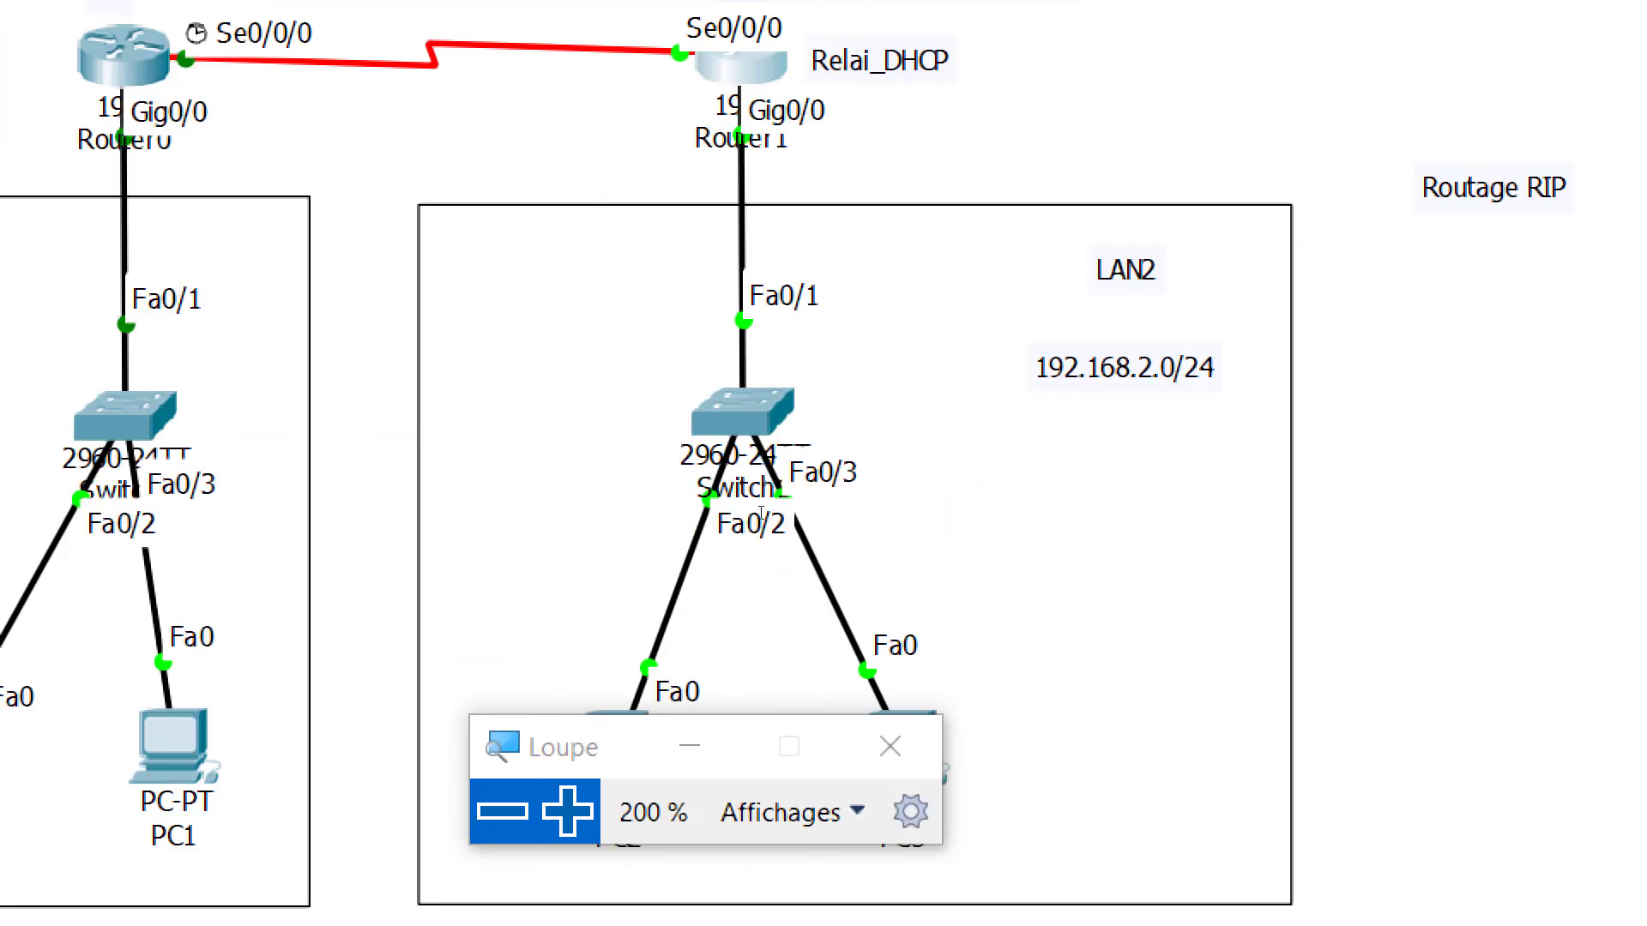
pyautogui.click(868, 244)
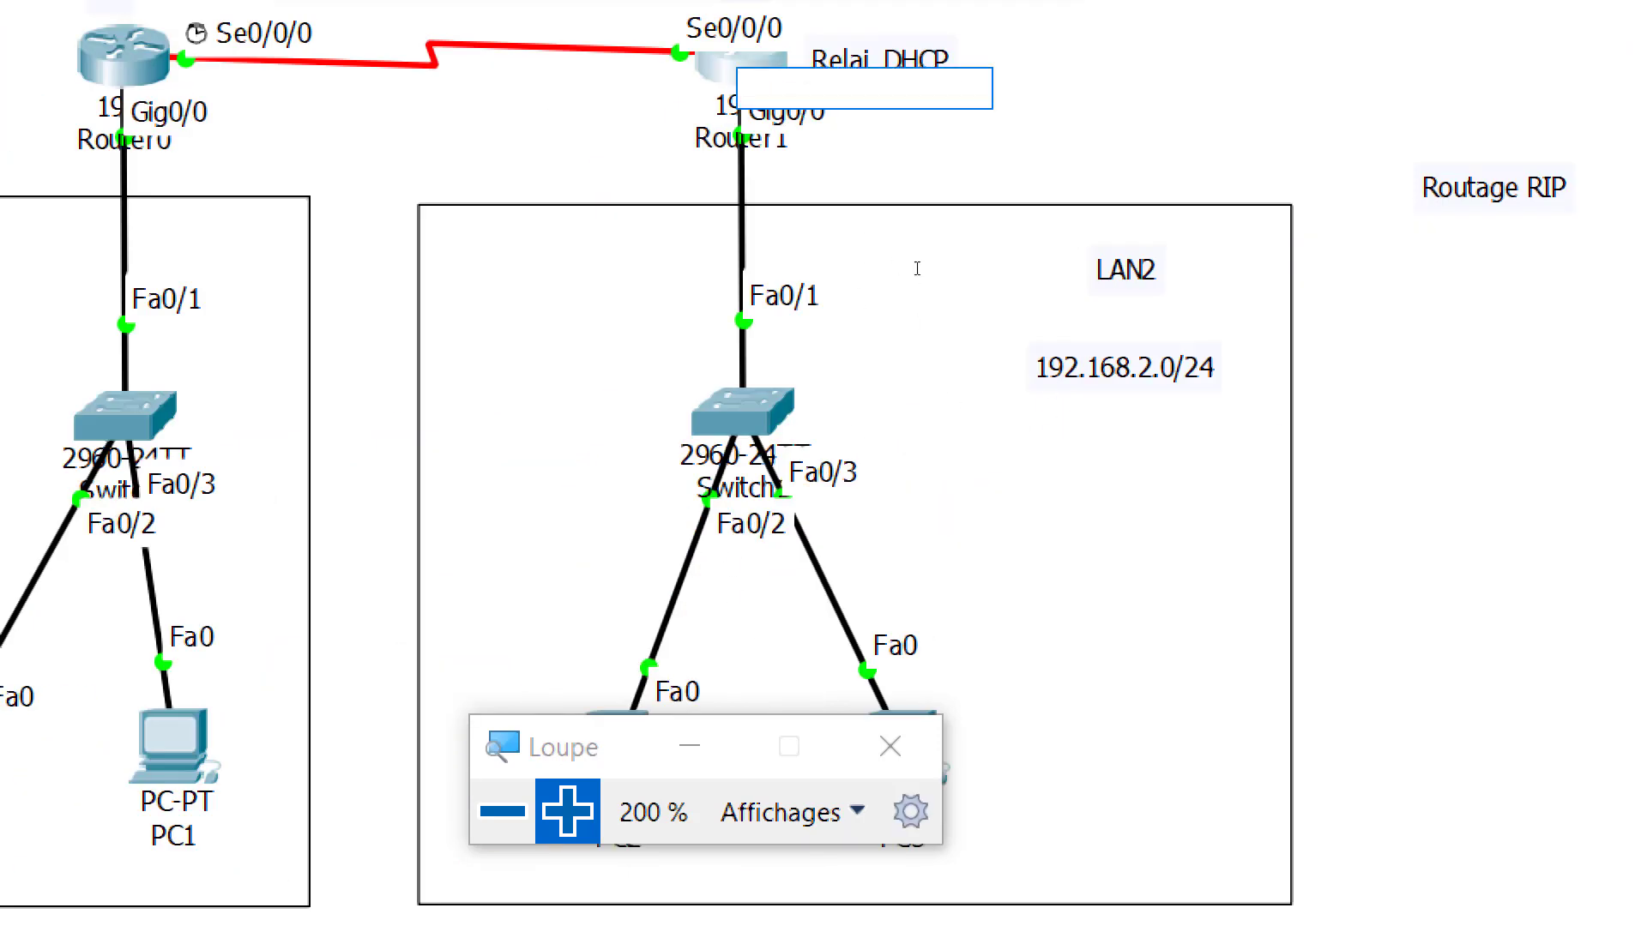
pyautogui.click(1058, 283)
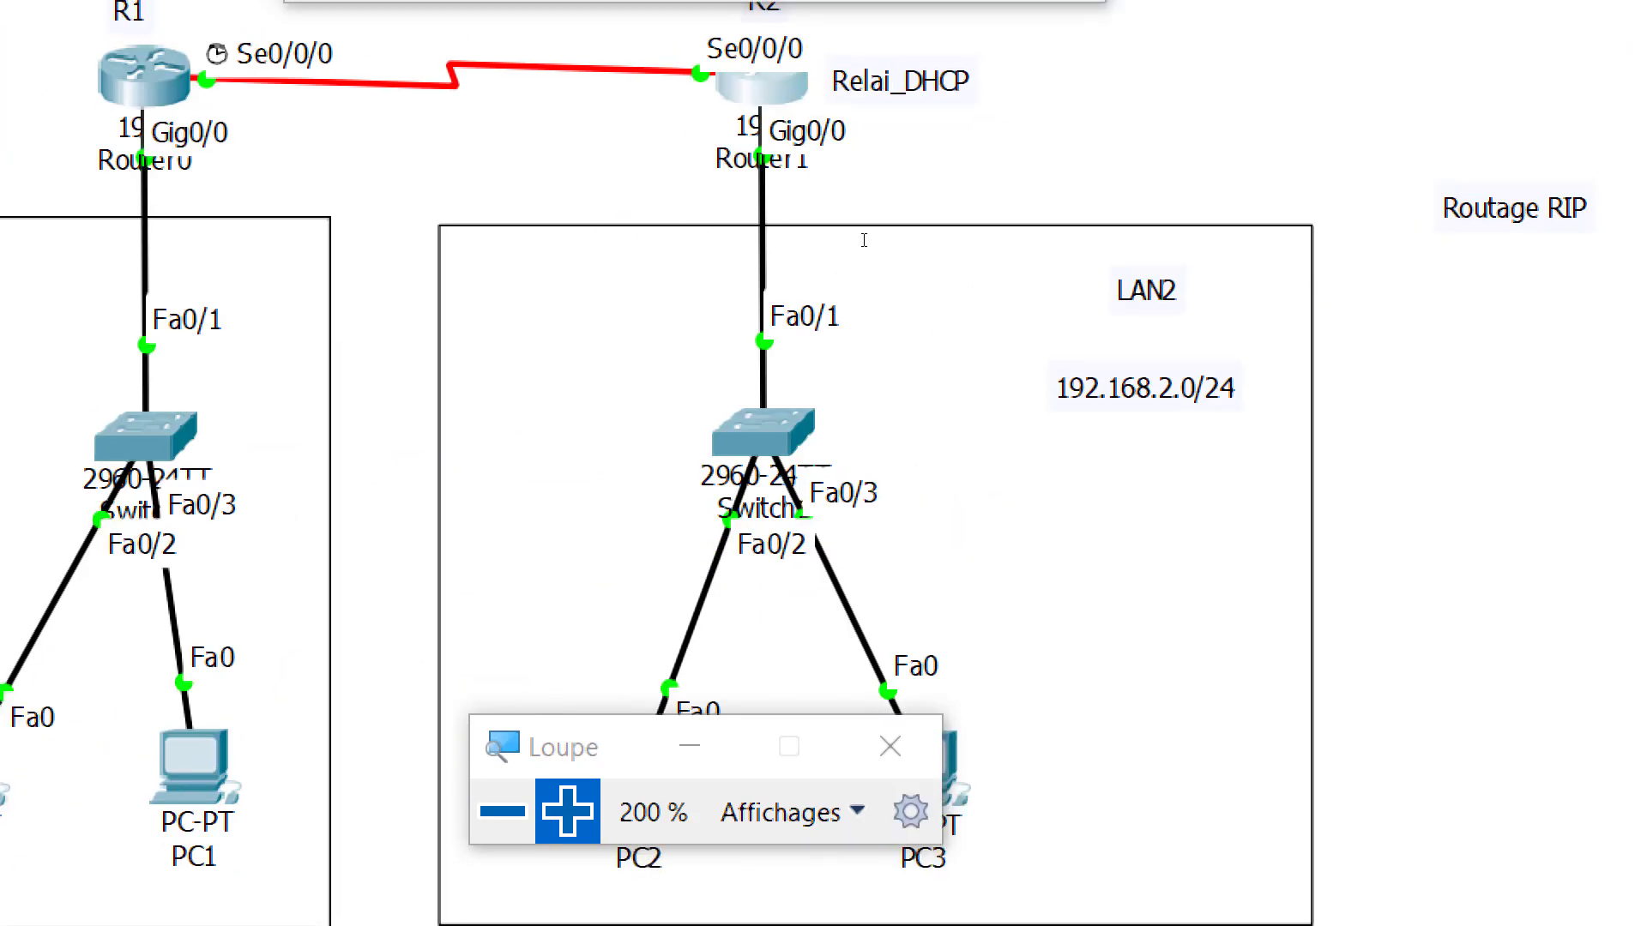
# Return to R2's command line and leave DHCP pool and global configuration modes with exit and end.
pyautogui.hotkey('alt', 'Tab')
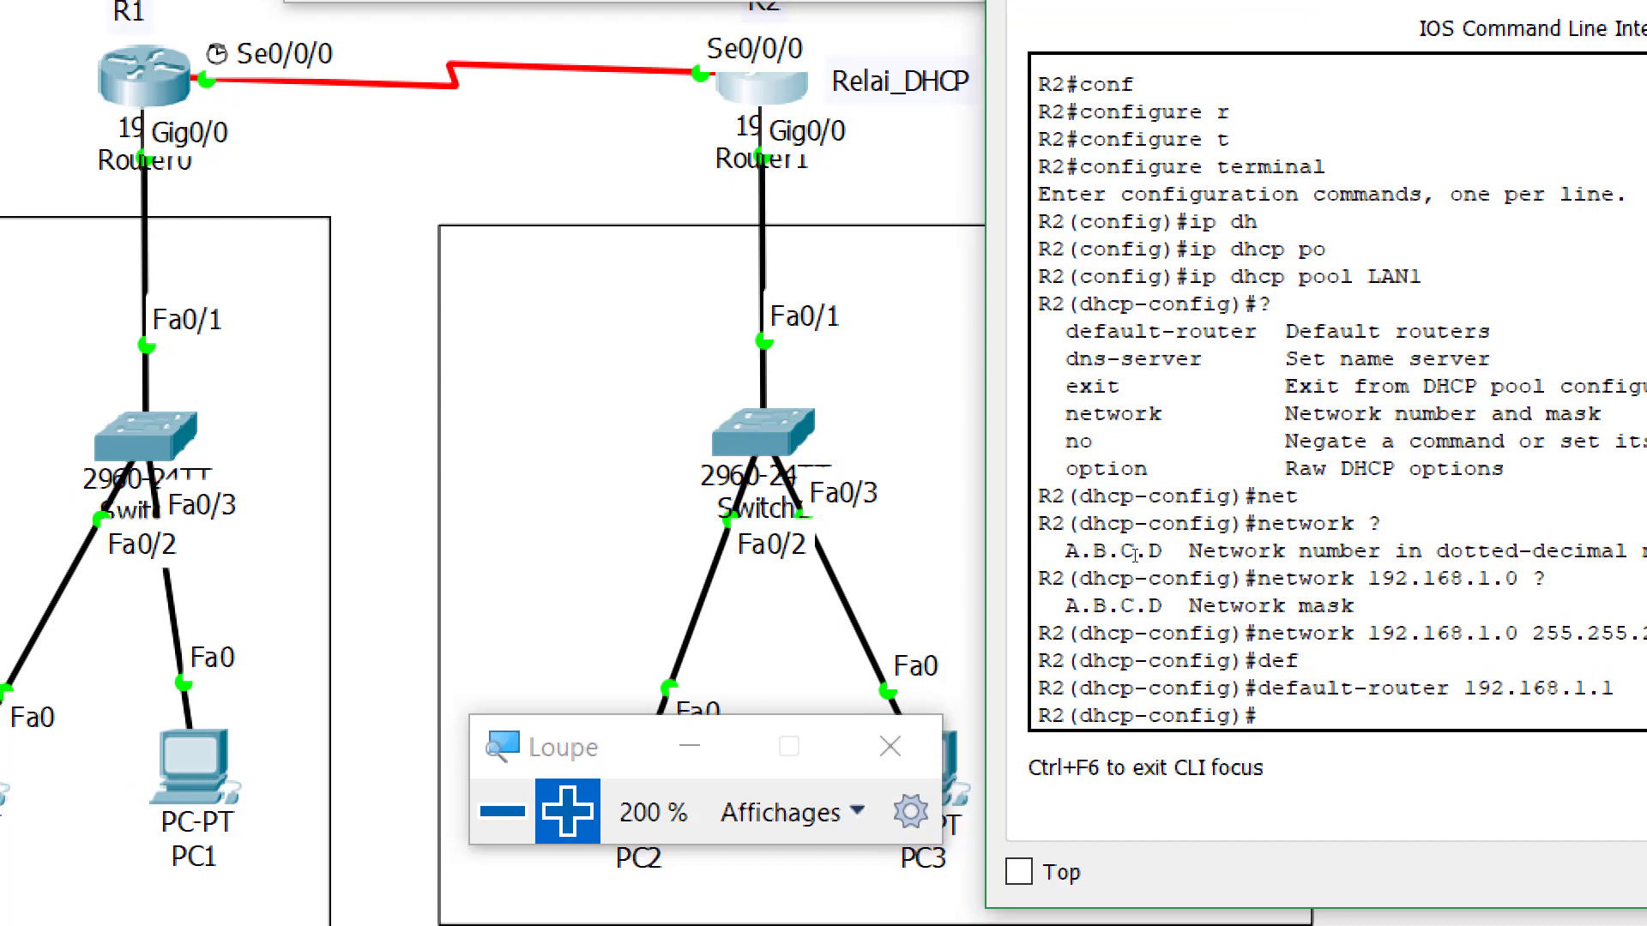
pyautogui.write('exit')
pyautogui.press('Return')
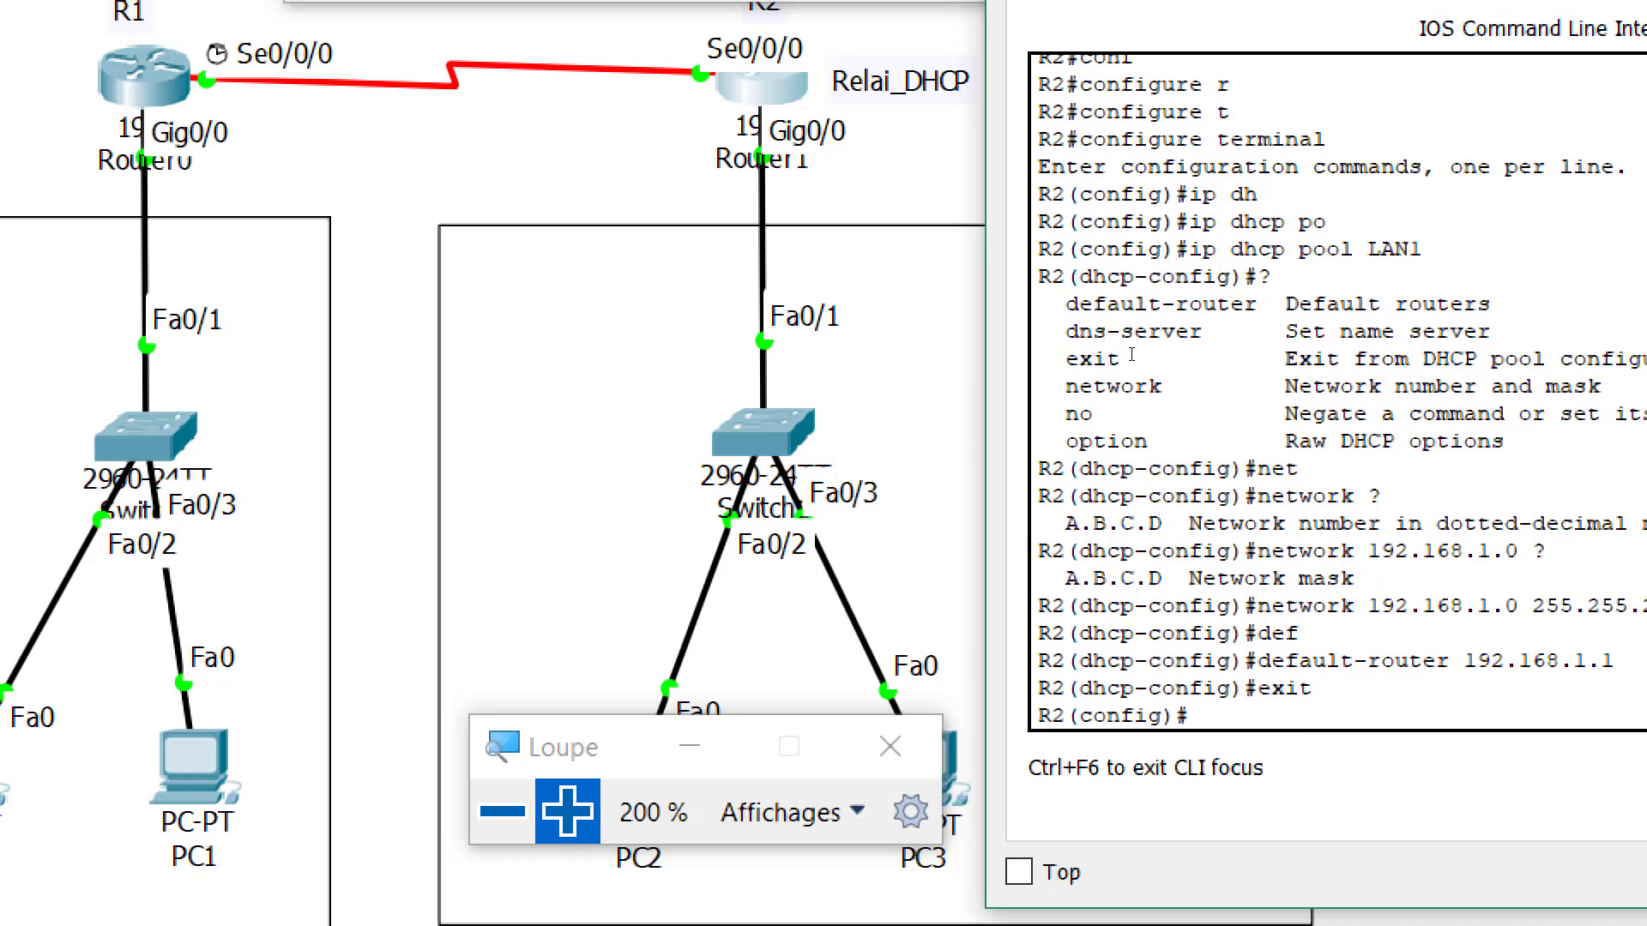
pyautogui.write('end')
pyautogui.press('Return')
pyautogui.press('Return')
# Display R2's running configuration to check the LAN1 DHCP pool, then quit the listing.
pyautogui.write('sh')
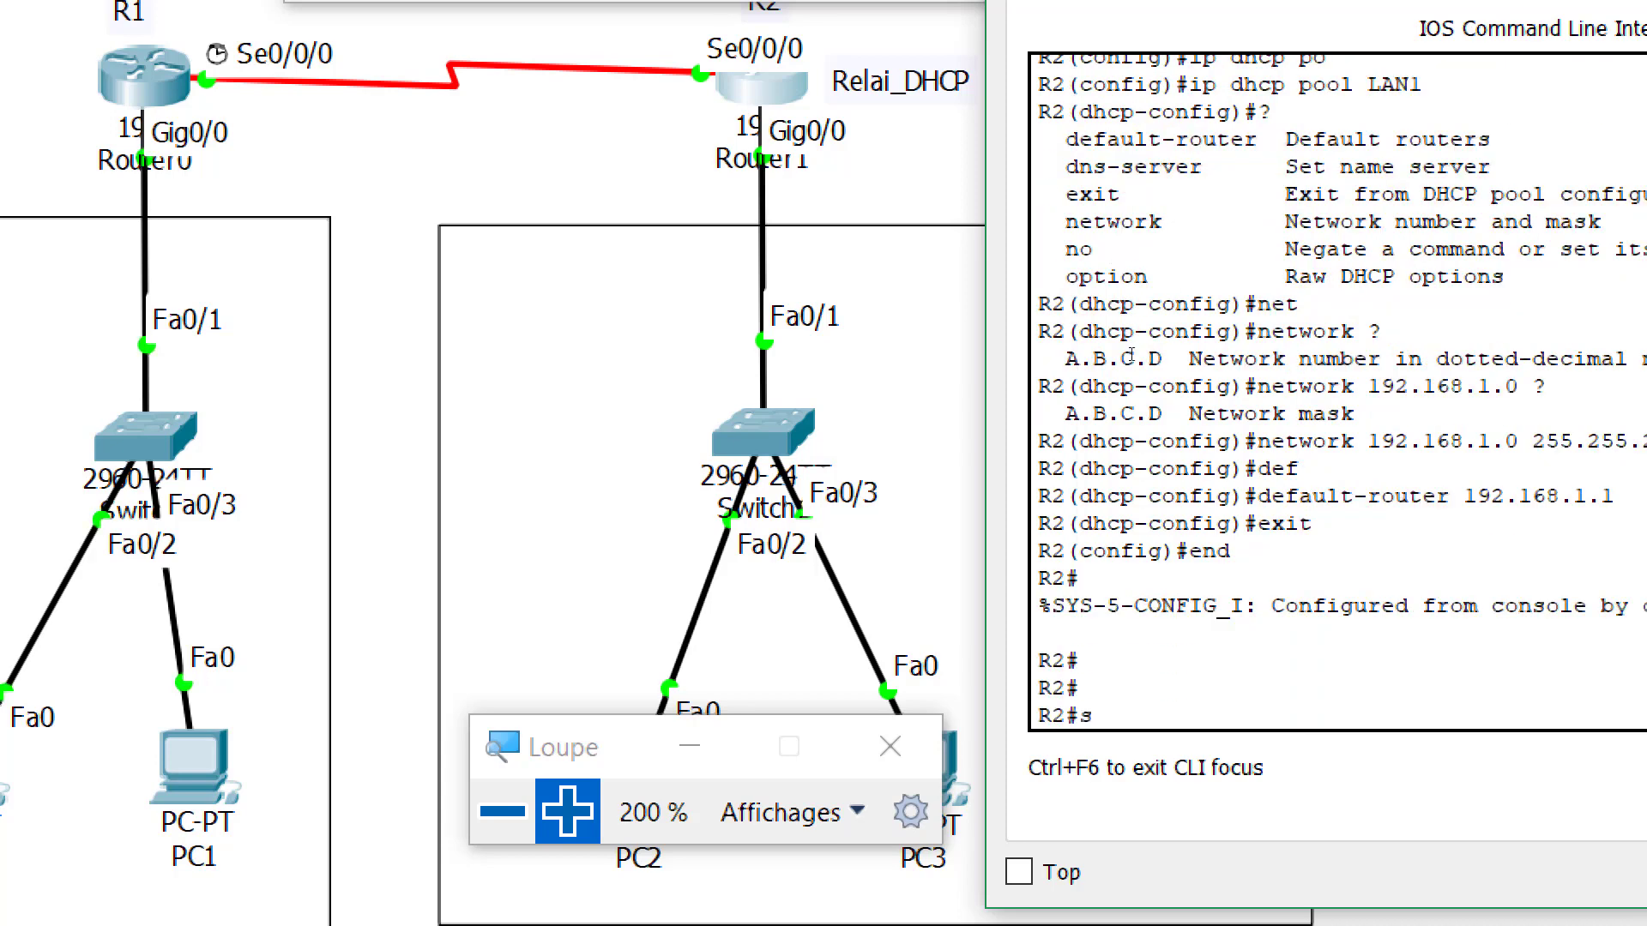
pyautogui.press('Tab')
pyautogui.write('r')
pyautogui.press('Tab')
pyautogui.press('Return')
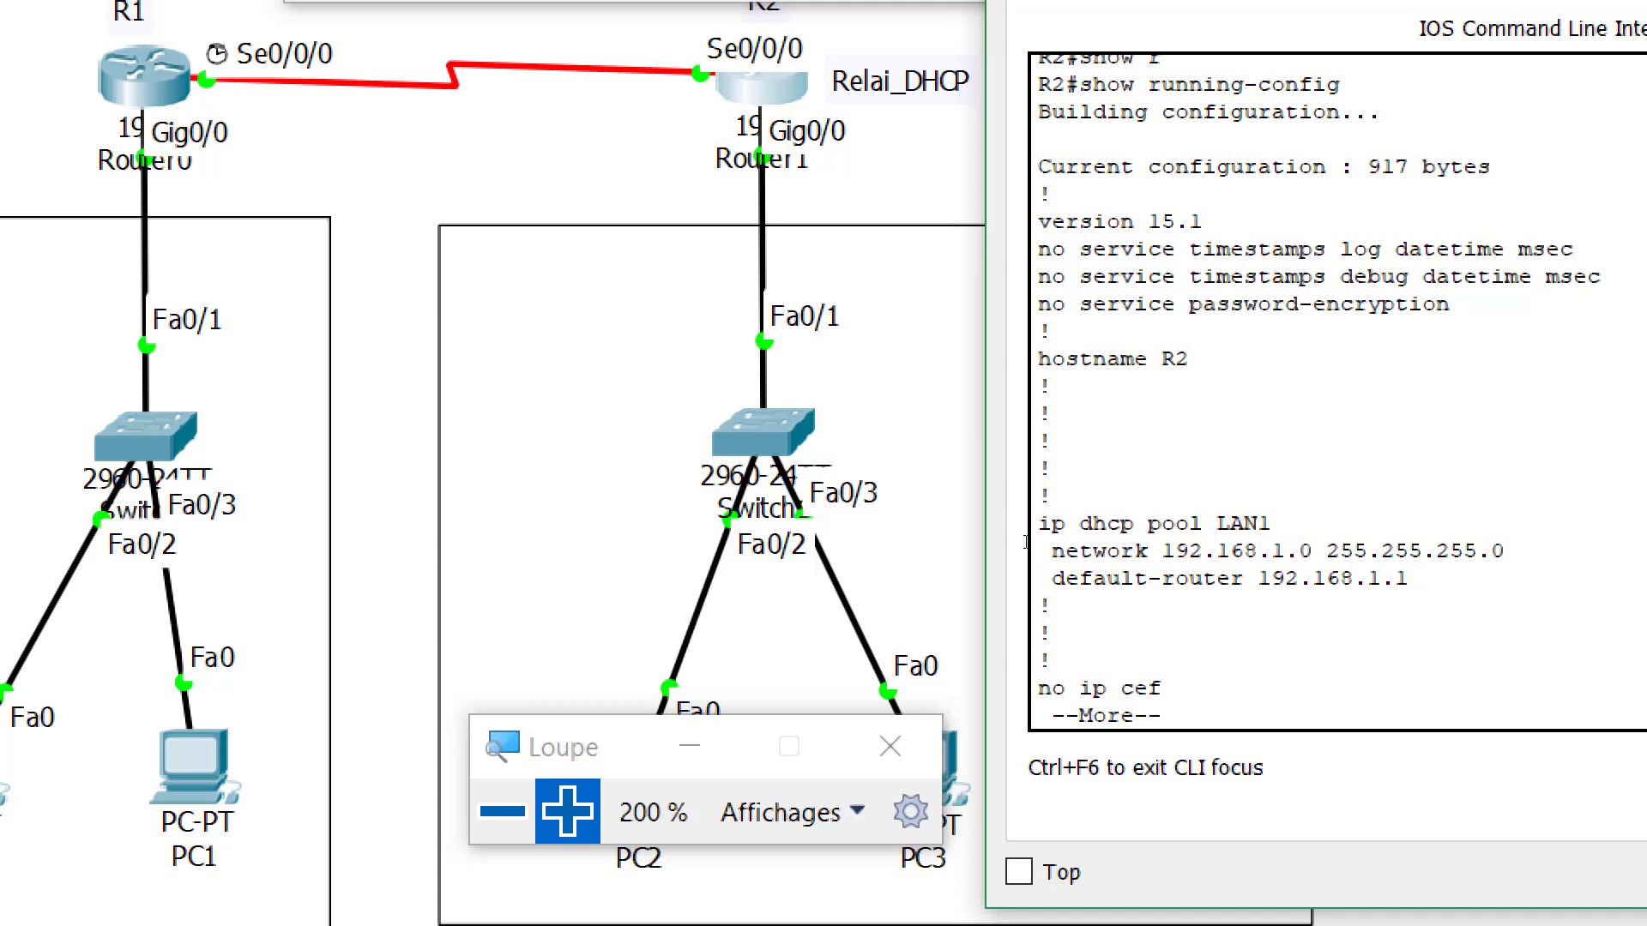
pyautogui.press('q')
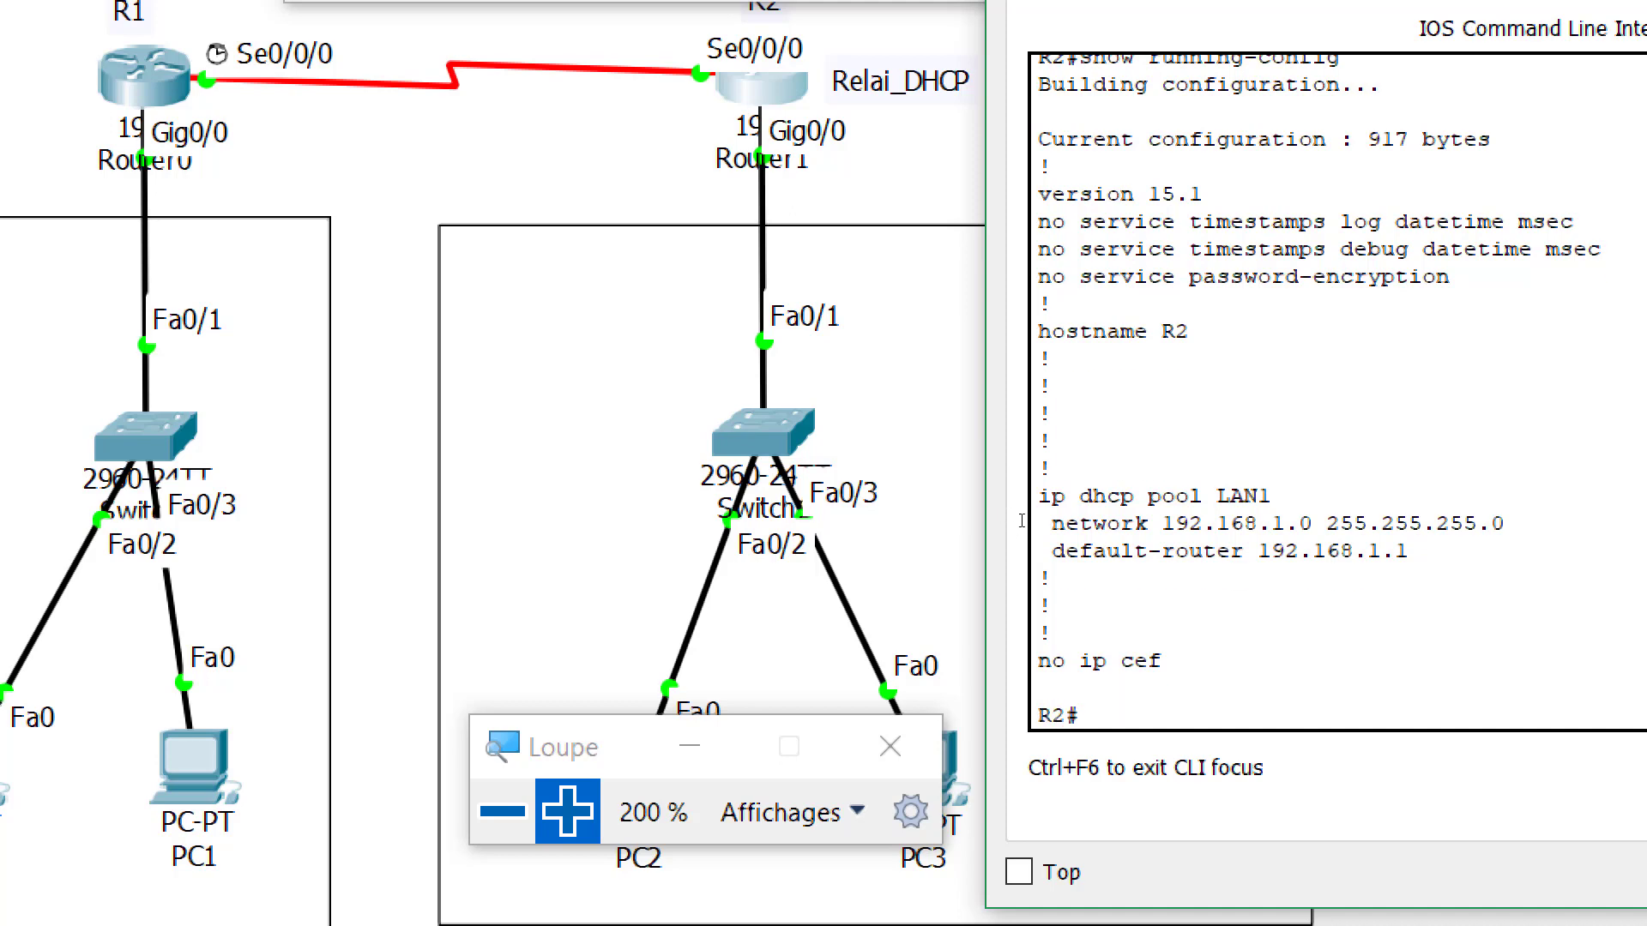
# Enter global configuration mode on R2 with configure terminal.
pyautogui.write('conf')
pyautogui.press('Tab')
pyautogui.write('t')
pyautogui.press('Tab')
pyautogui.press('Return')
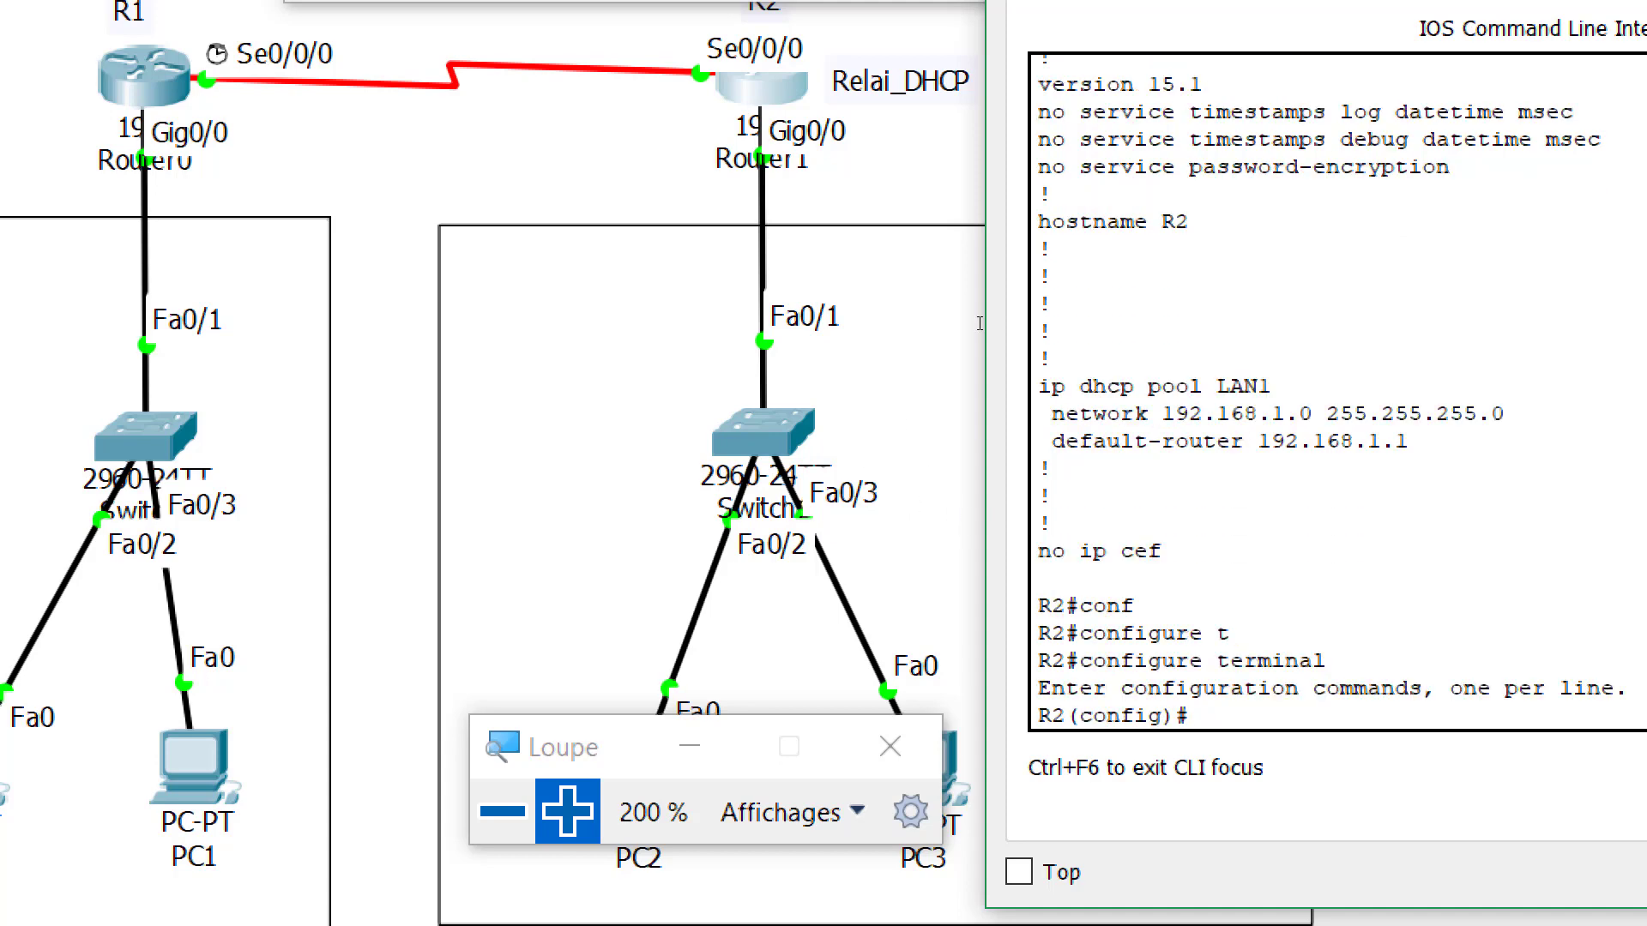
# Create a second DHCP pool named LAN2 on R2 with the ip dhcp pool command.
pyautogui.write('ip dh')
pyautogui.press('Tab')
pyautogui.write('po')
pyautogui.press('Tab')
pyautogui.write('LA')
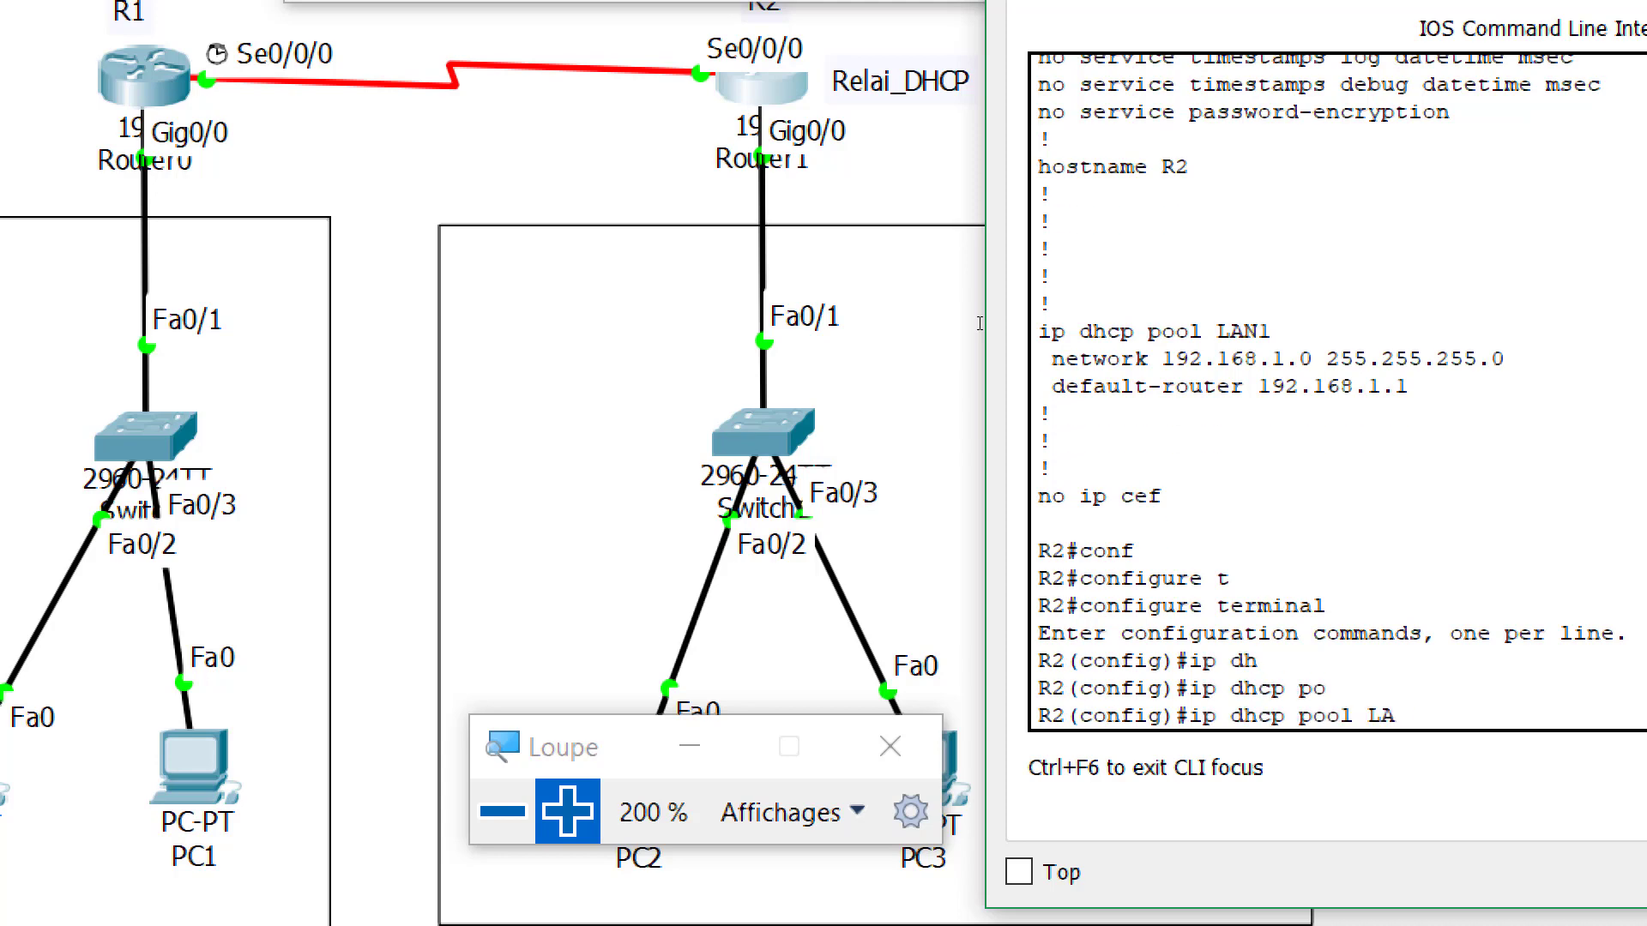
pyautogui.write('N2')
pyautogui.press('Return')
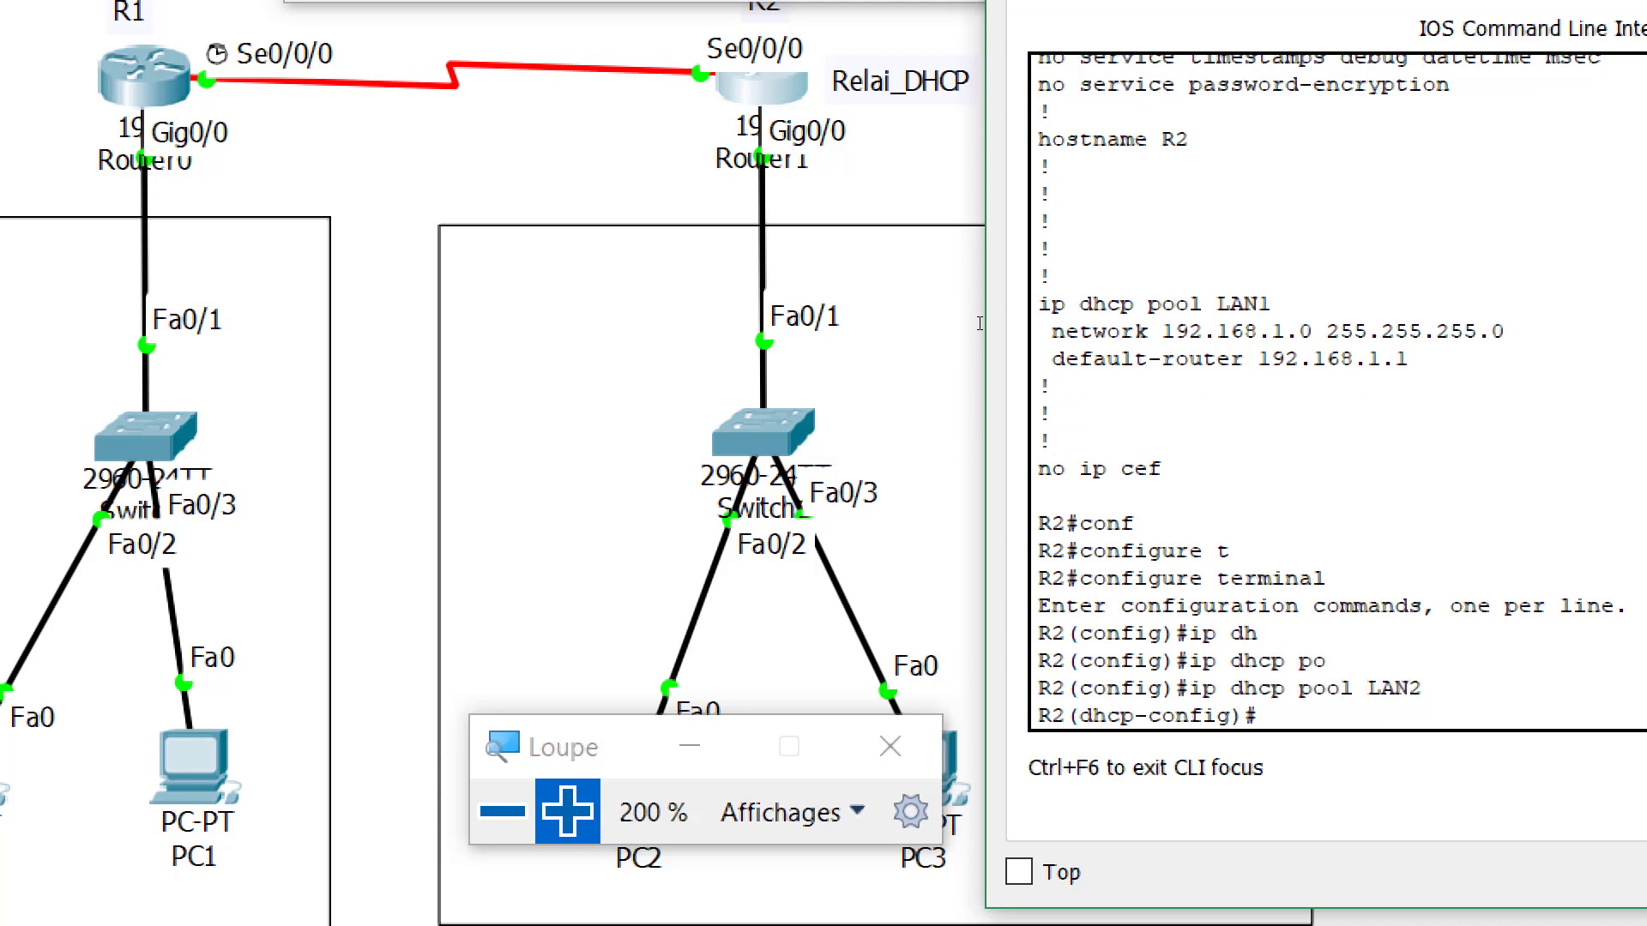
# Assign network 192.168.2.0 with mask 255.255.255.0 to the LAN2 DHCP pool.
pyautogui.write('net')
pyautogui.press('Tab')
pyautogui.write('192.168.3.')
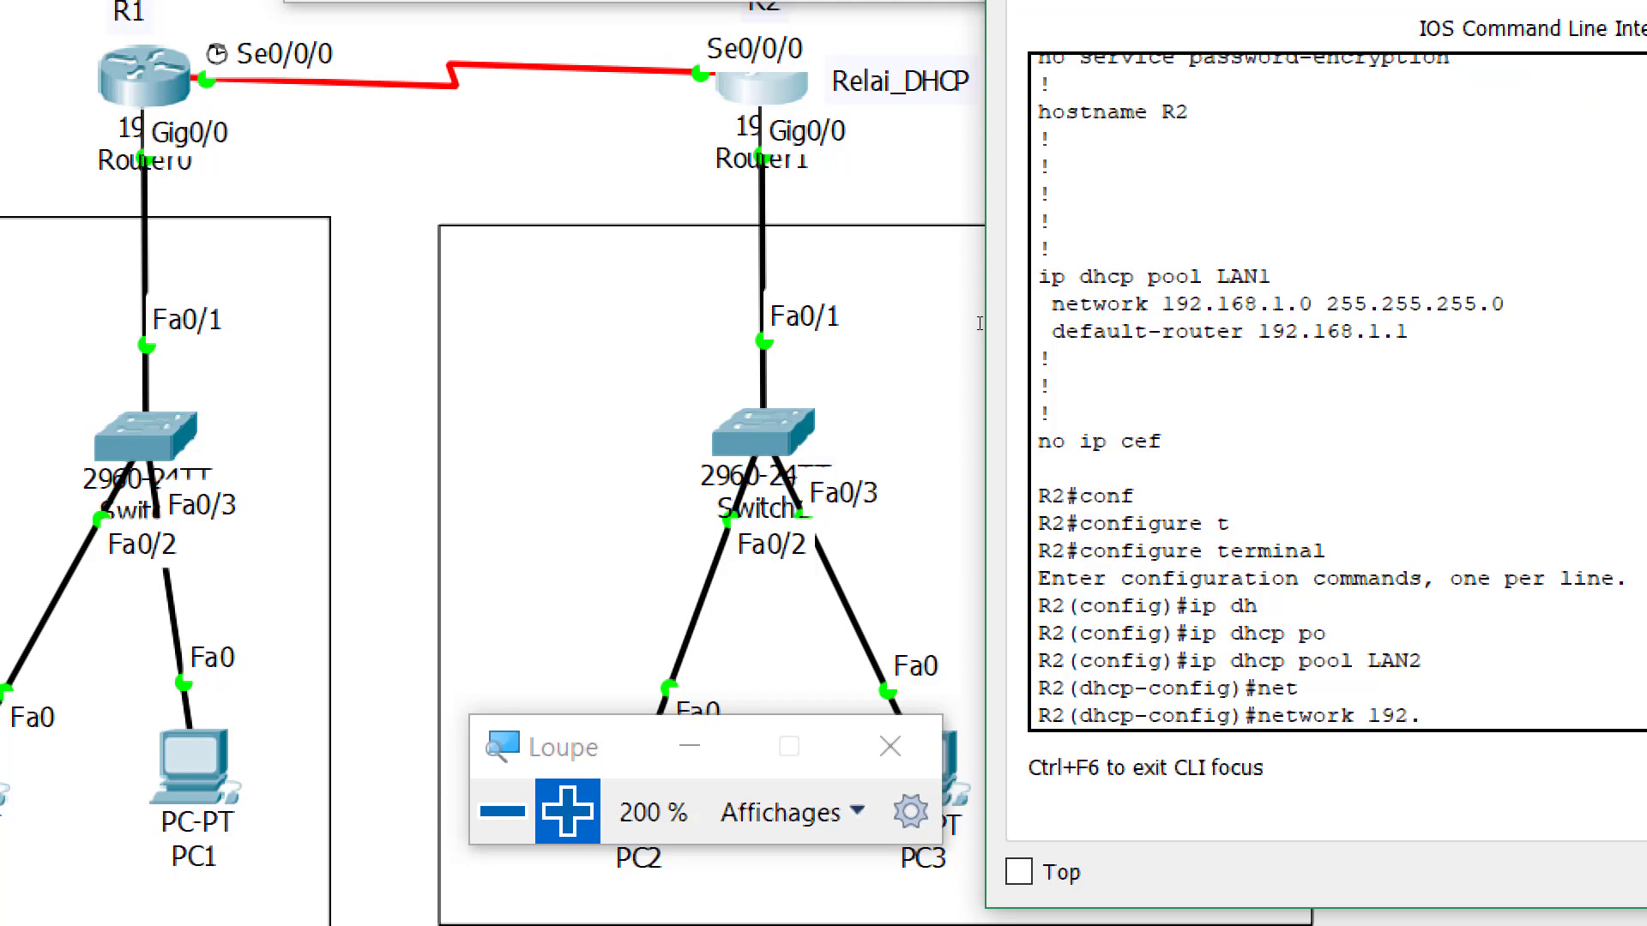
pyautogui.press('BackSpace')
pyautogui.press('BackSpace')
pyautogui.write('2.0 255.255')
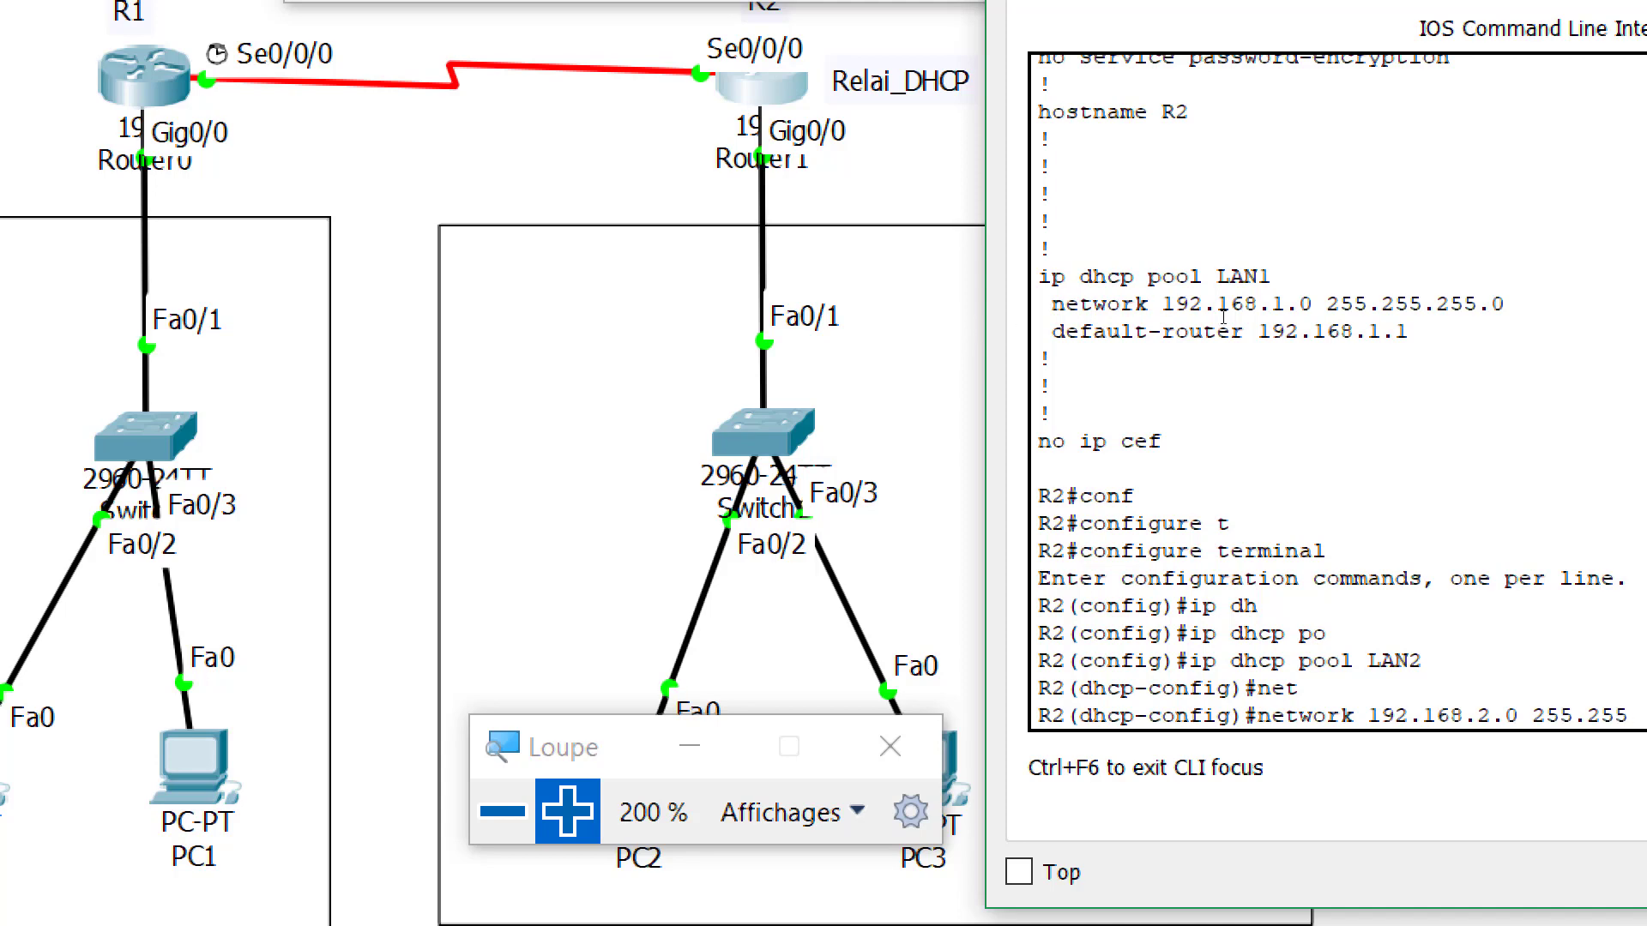
pyautogui.write('.255.0')
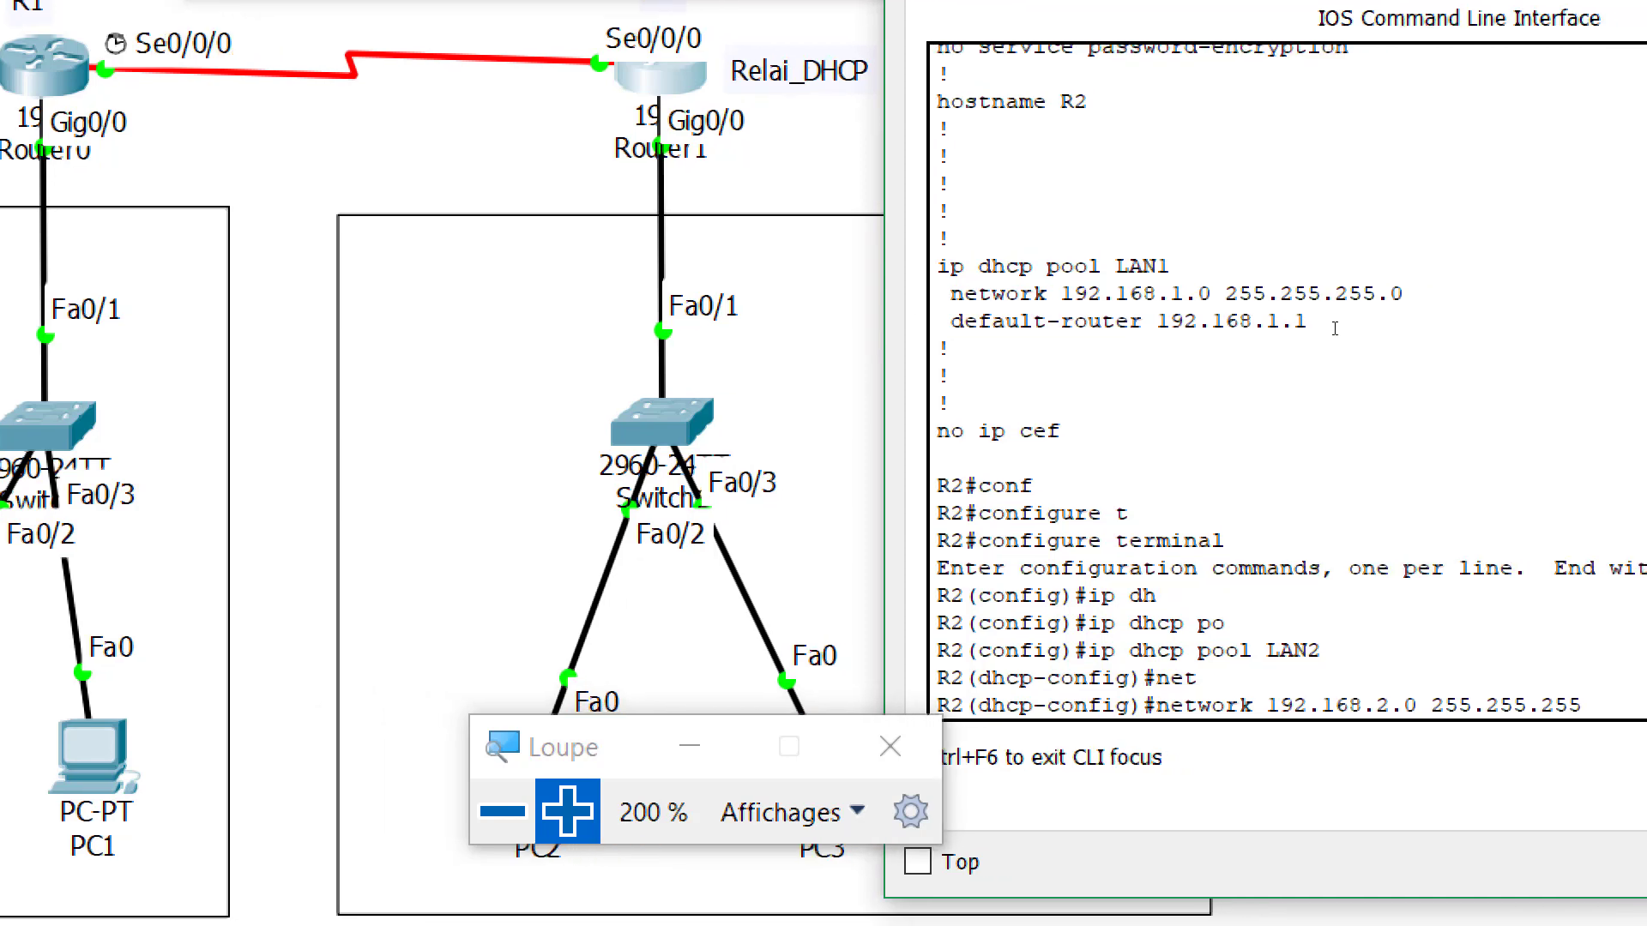
pyautogui.press('Return')
# Set the LAN2 pool's default router to 192.168.2.1.
pyautogui.write('def')
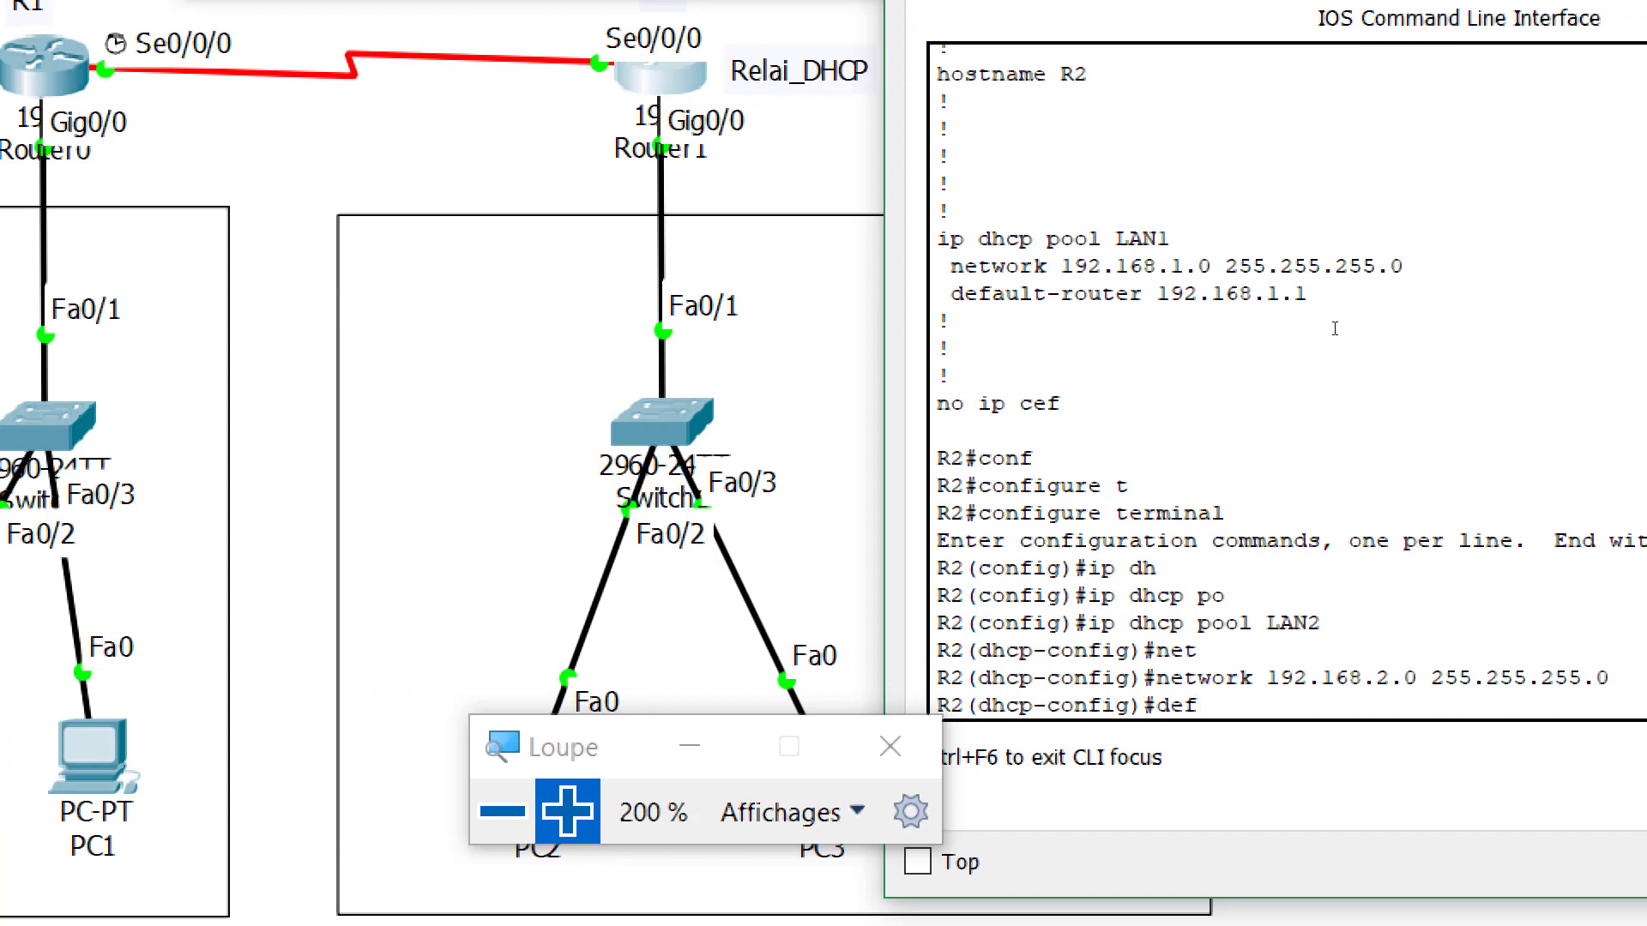
pyautogui.press('Tab')
pyautogui.write('192.1')
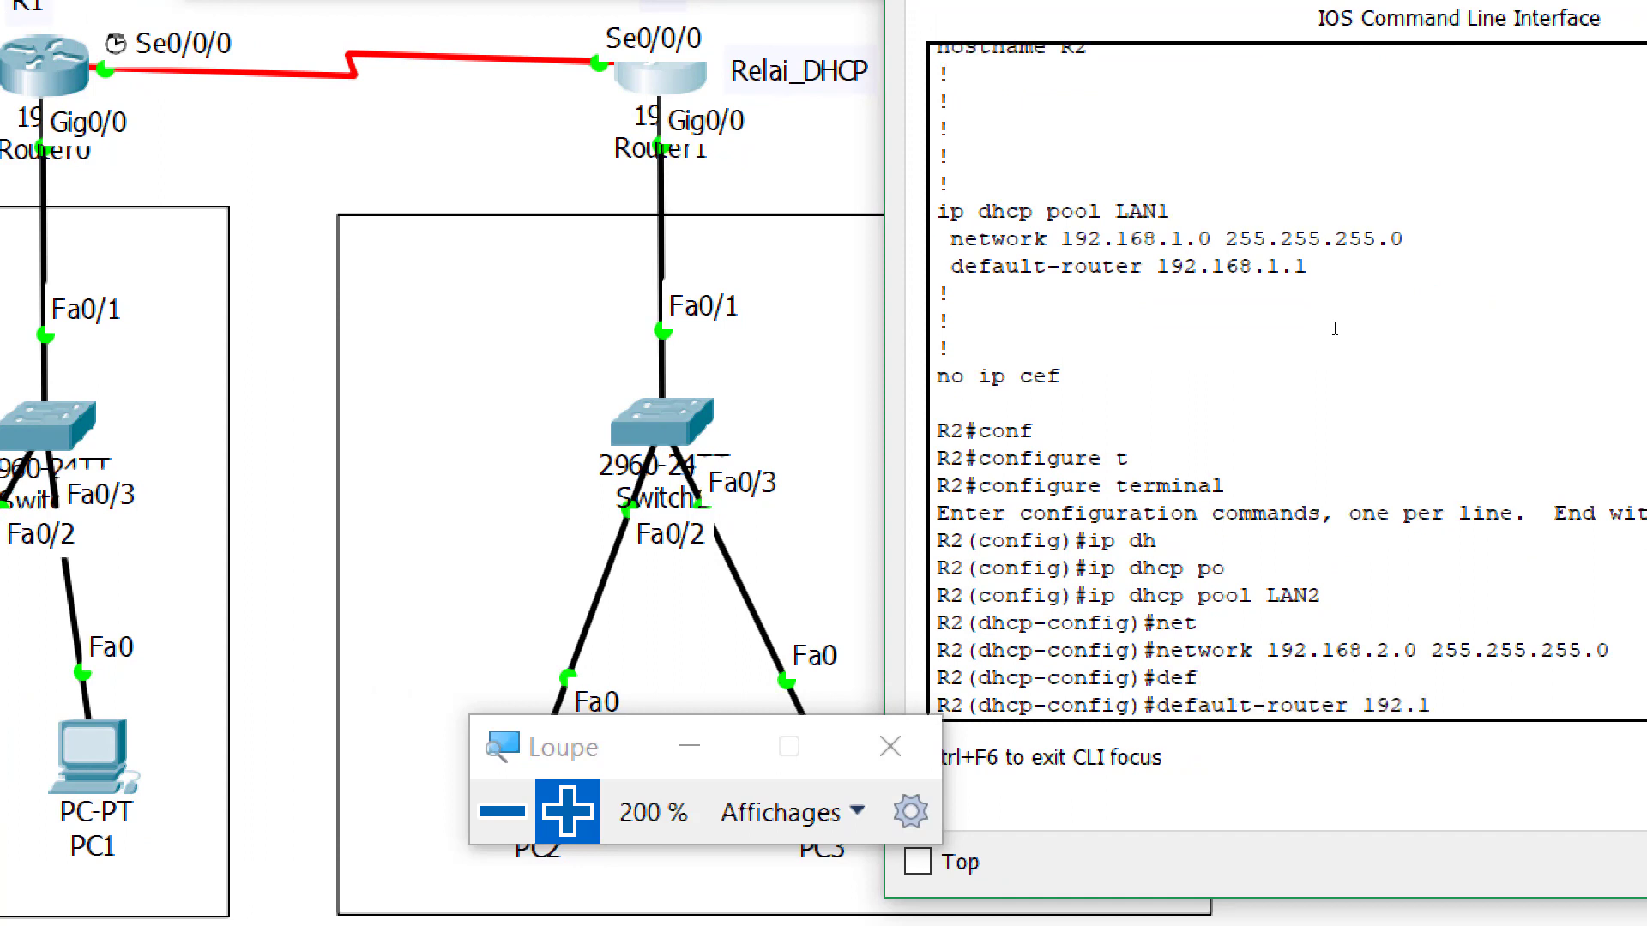
pyautogui.write('68.2.1')
pyautogui.press('Return')
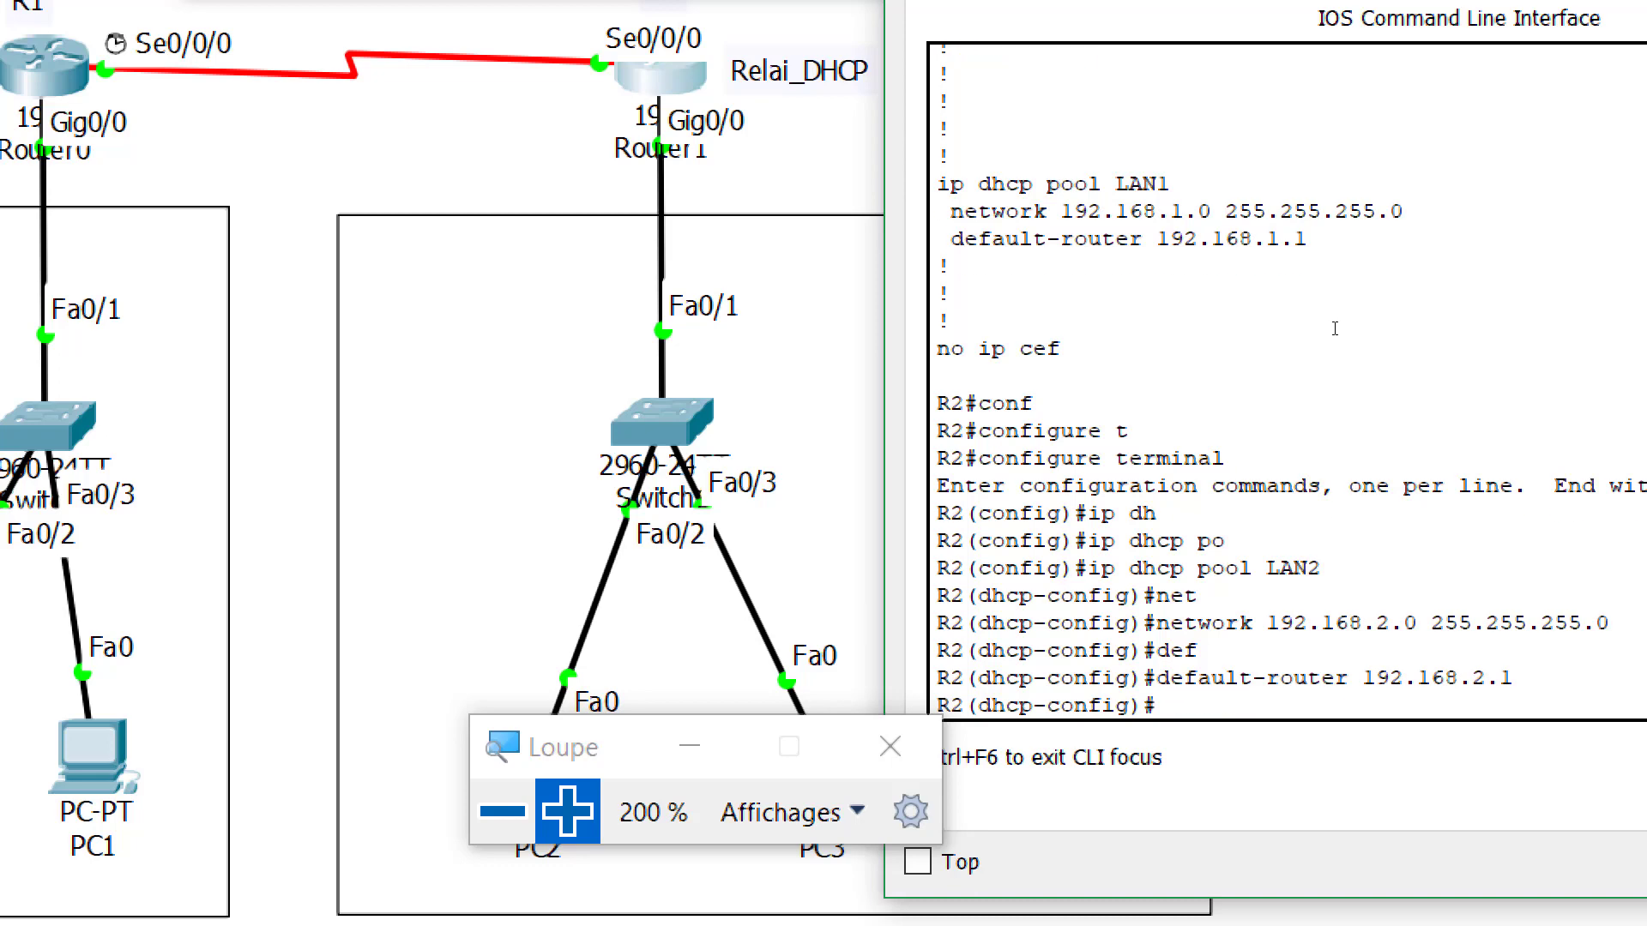
# List the DHCP pool configuration commands and highlight the dns-server entry.
pyautogui.write('?')
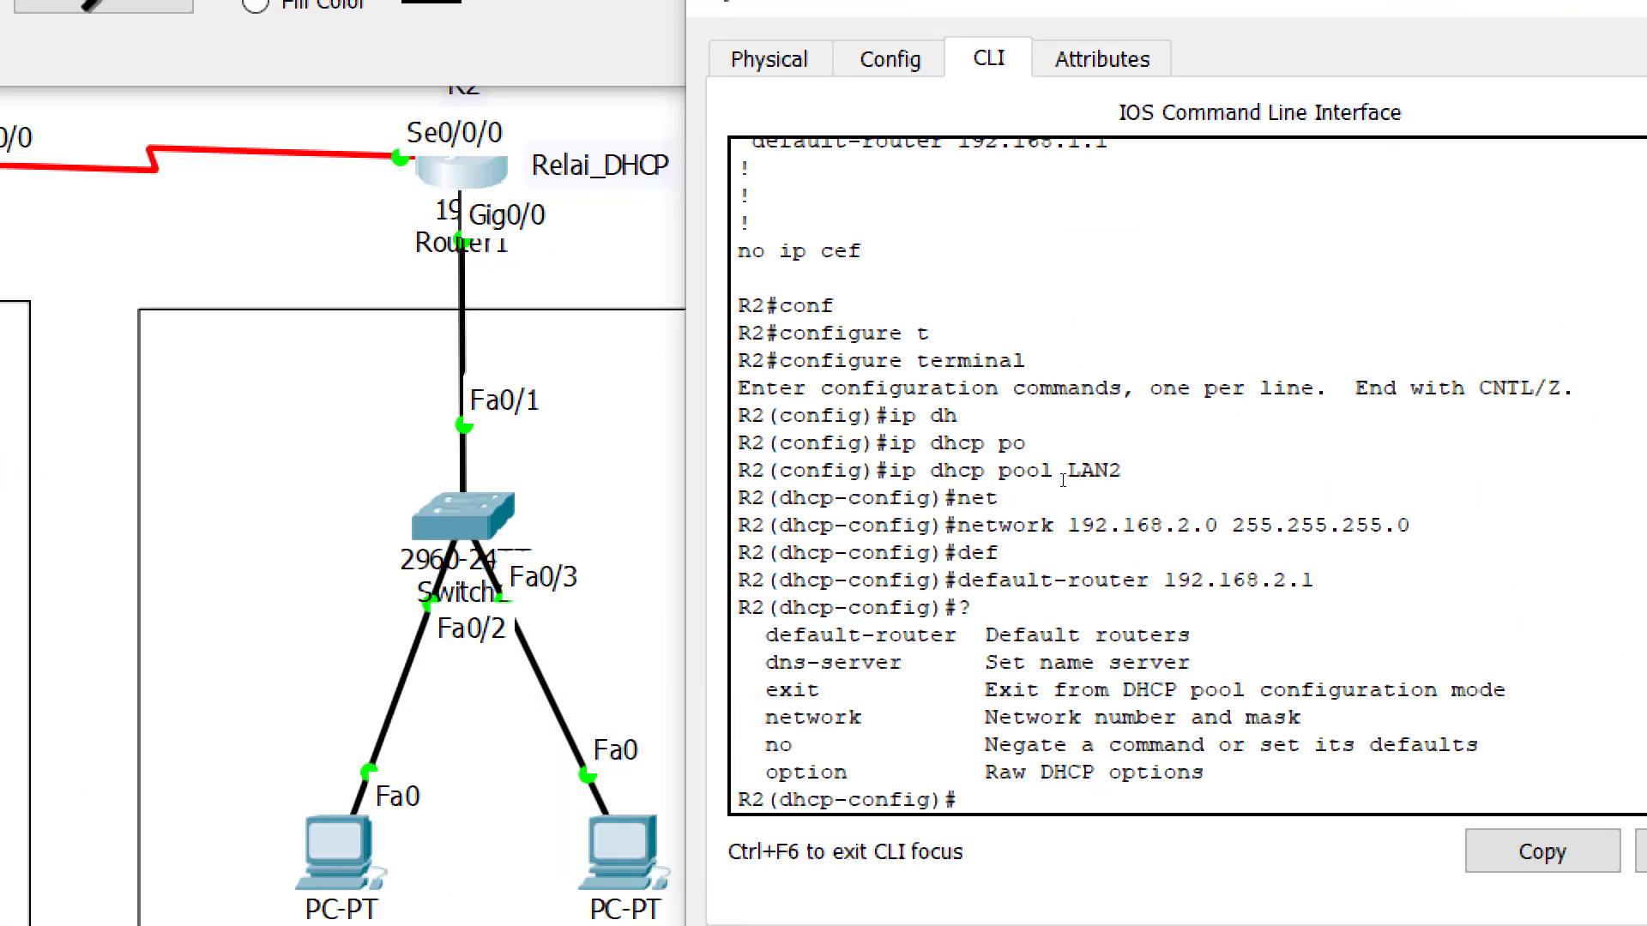
pyautogui.doubleClick(861, 663)
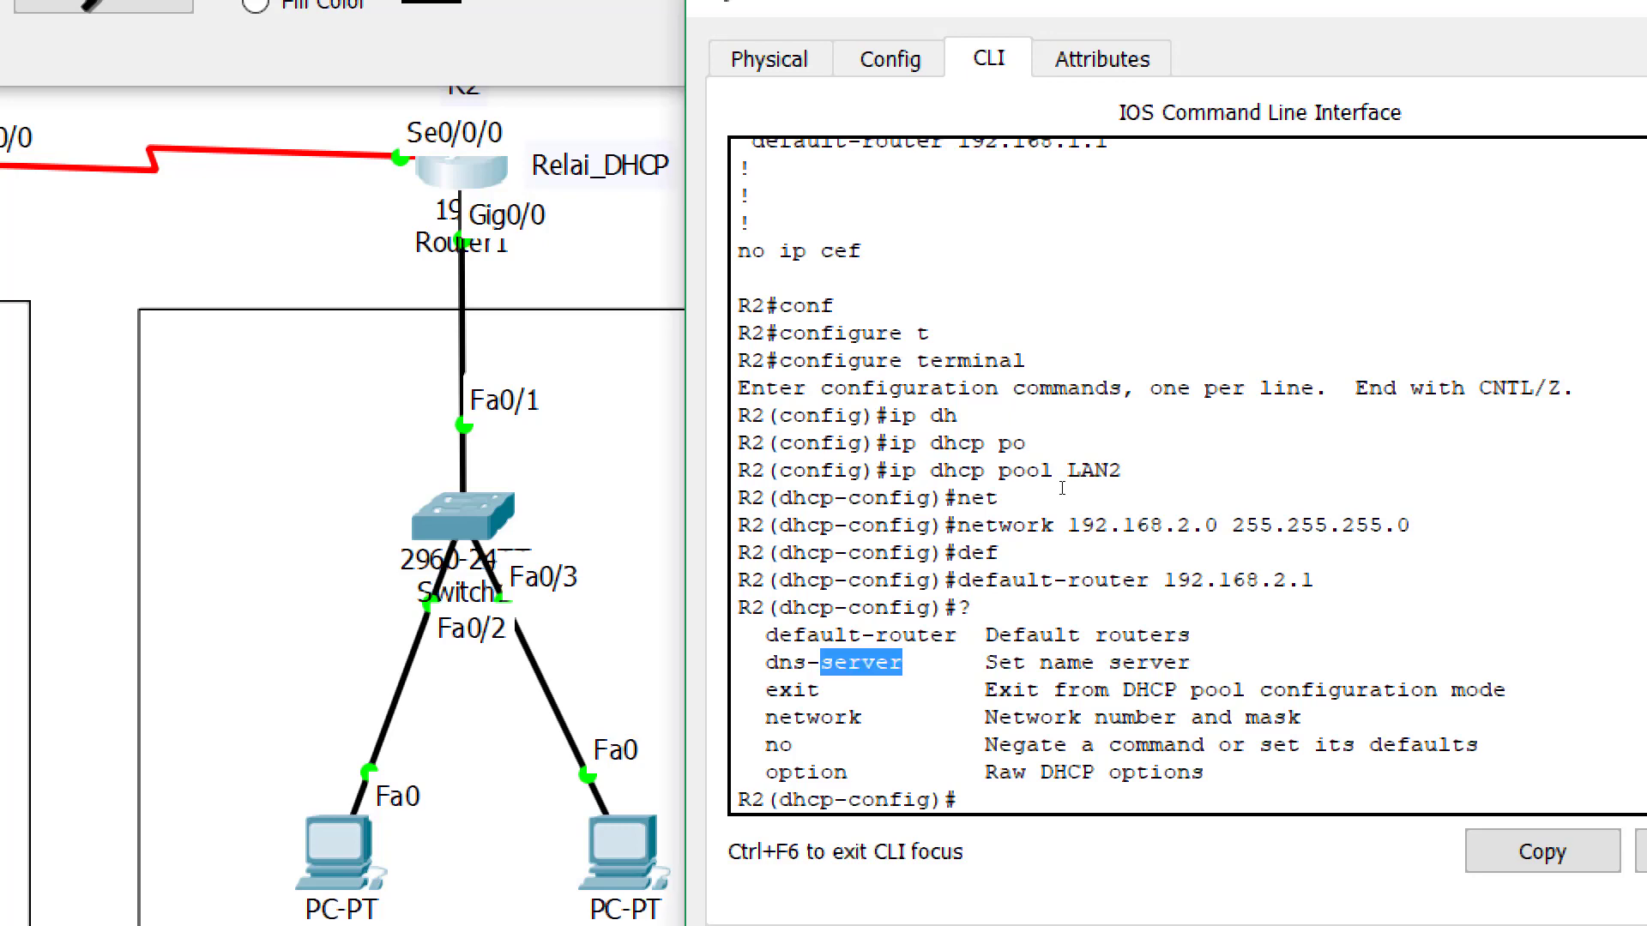
pyautogui.click(1131, 554)
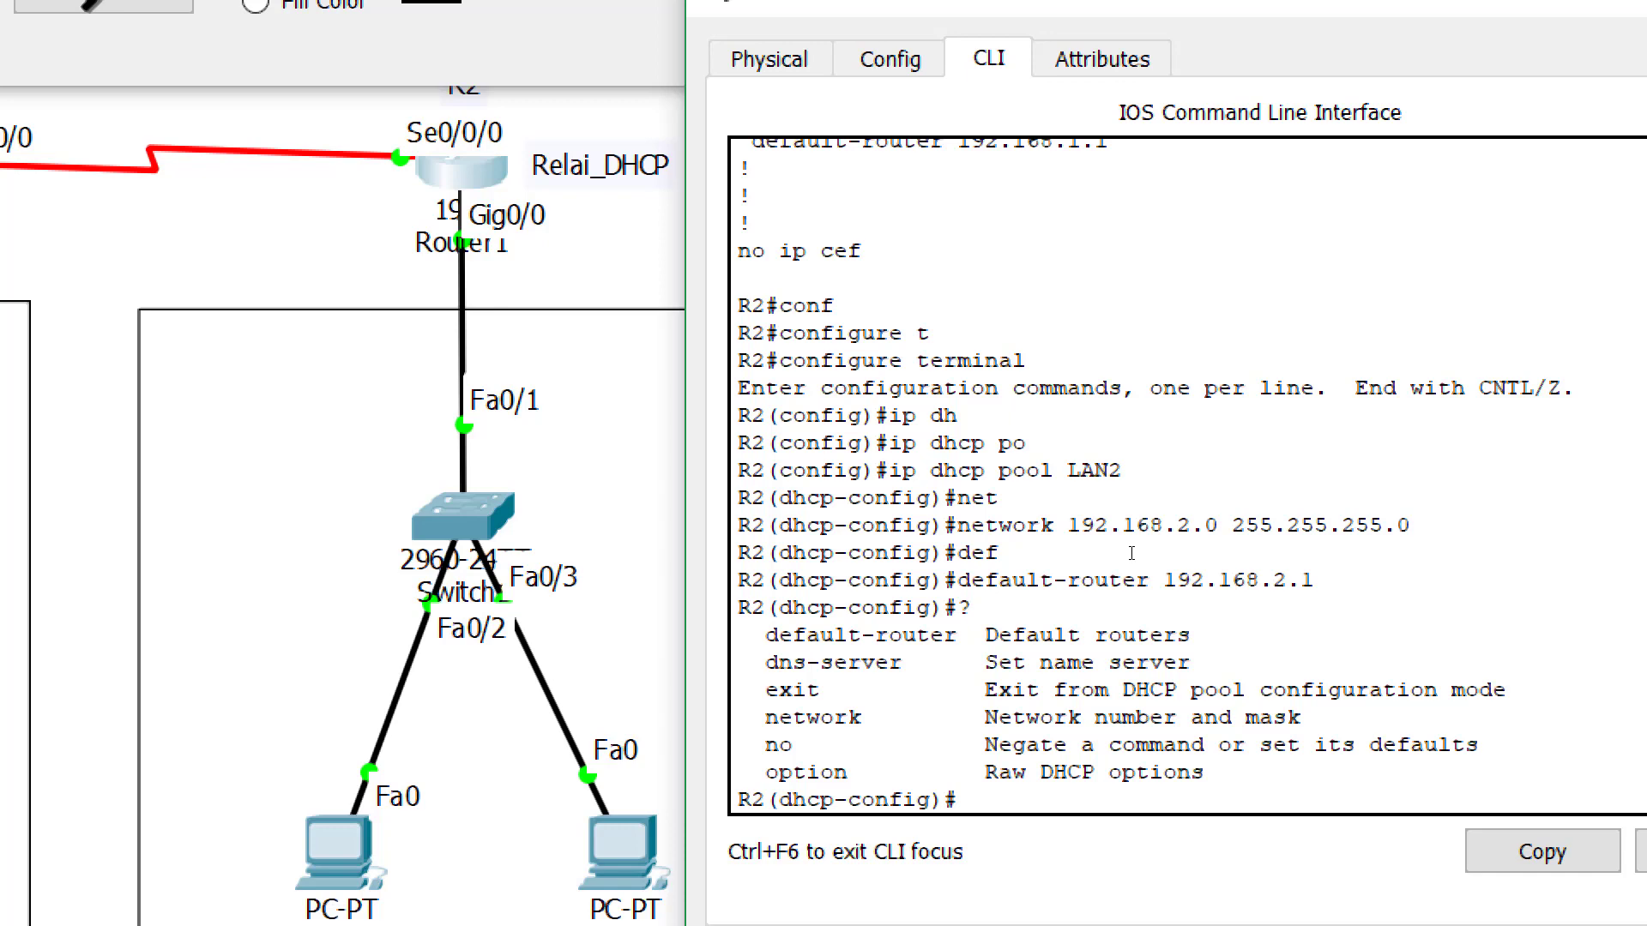
# Leave configuration mode with end and show R2's running configuration to check both DHCP pools.
pyautogui.write('end')
pyautogui.press('Return')
pyautogui.write('sh')
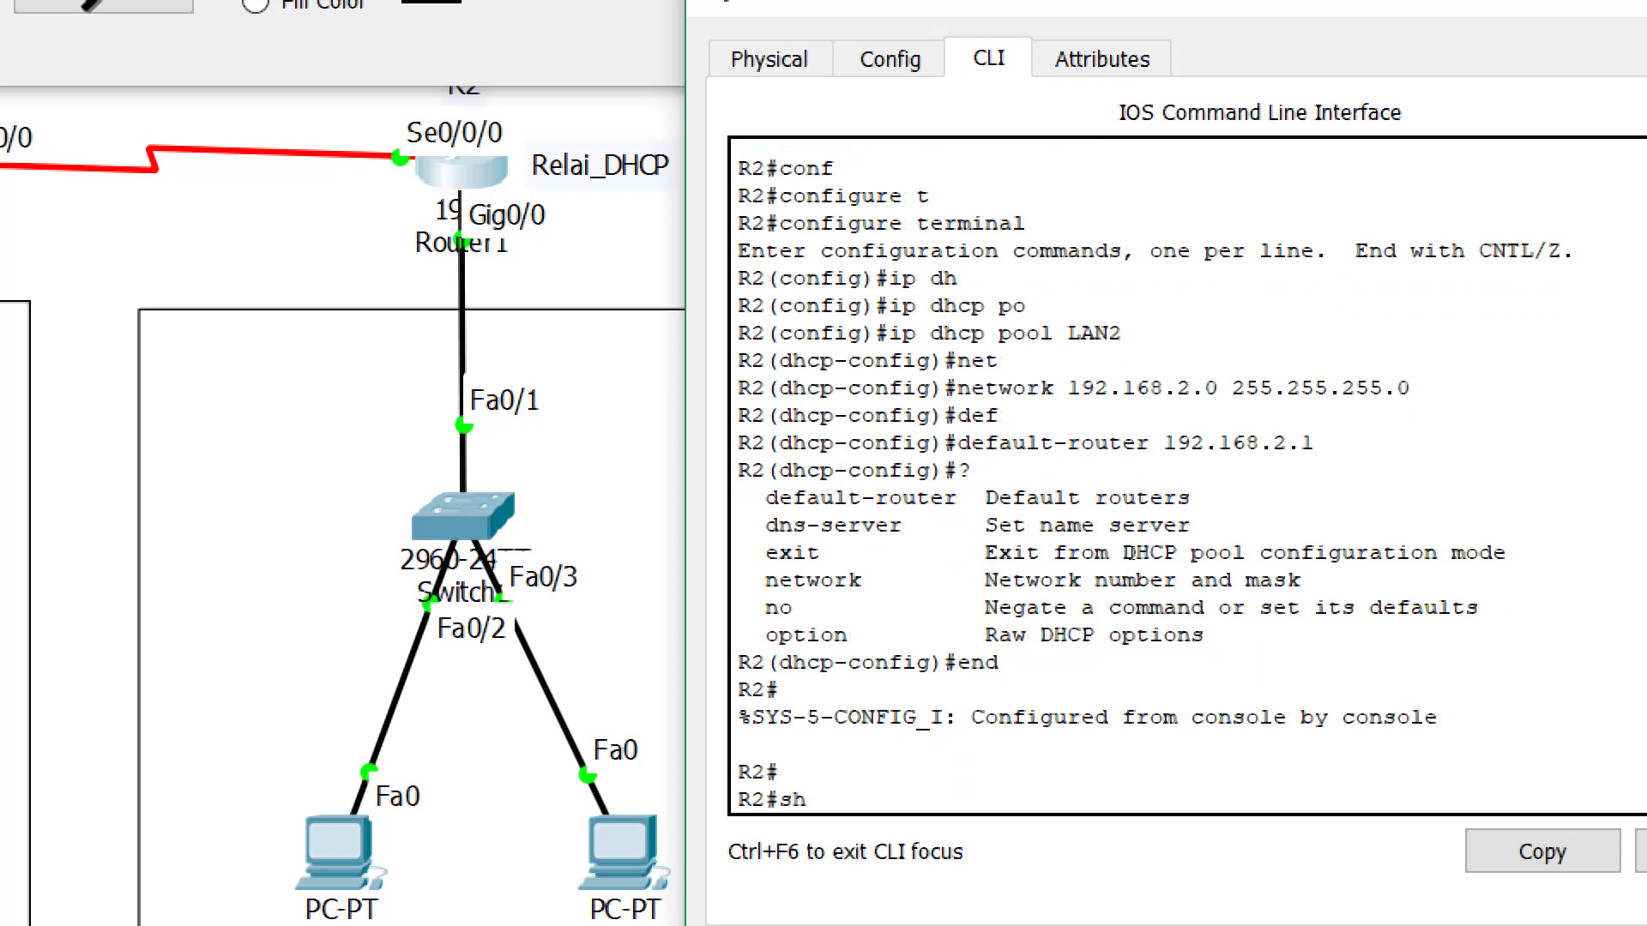
pyautogui.press('Tab')
pyautogui.write('r')
pyautogui.press('Tab')
pyautogui.press('Return')
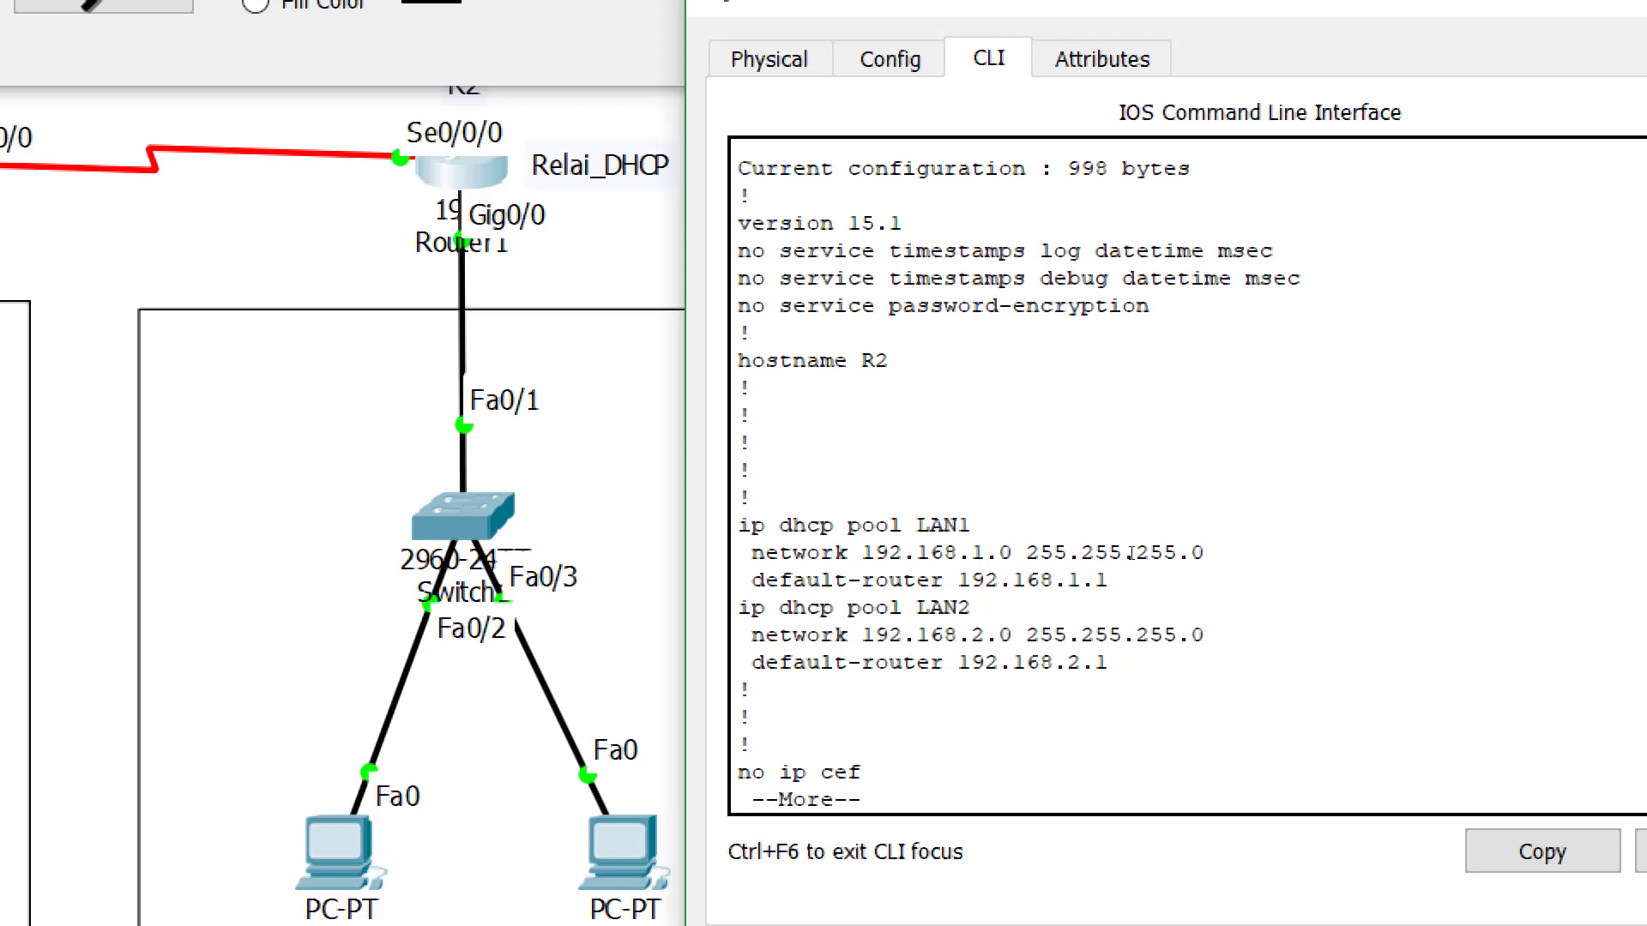
pyautogui.press('q')
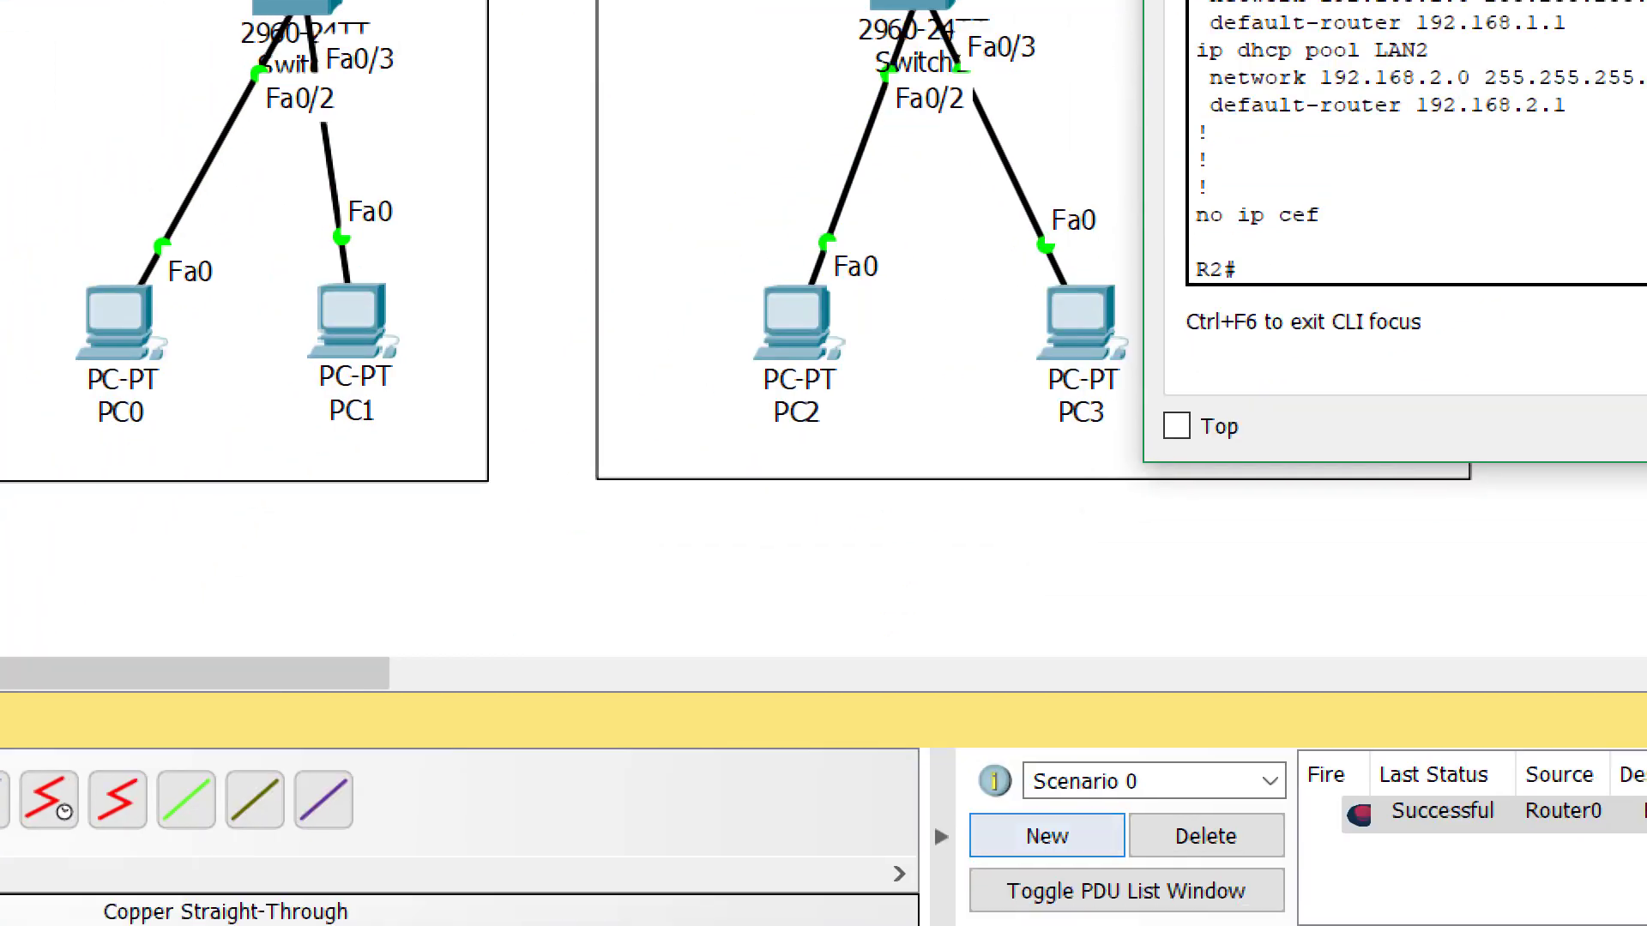
# Open PC2's desktop applications and delete Scenario 0's simulated PDU.
pyautogui.click(620, 874)
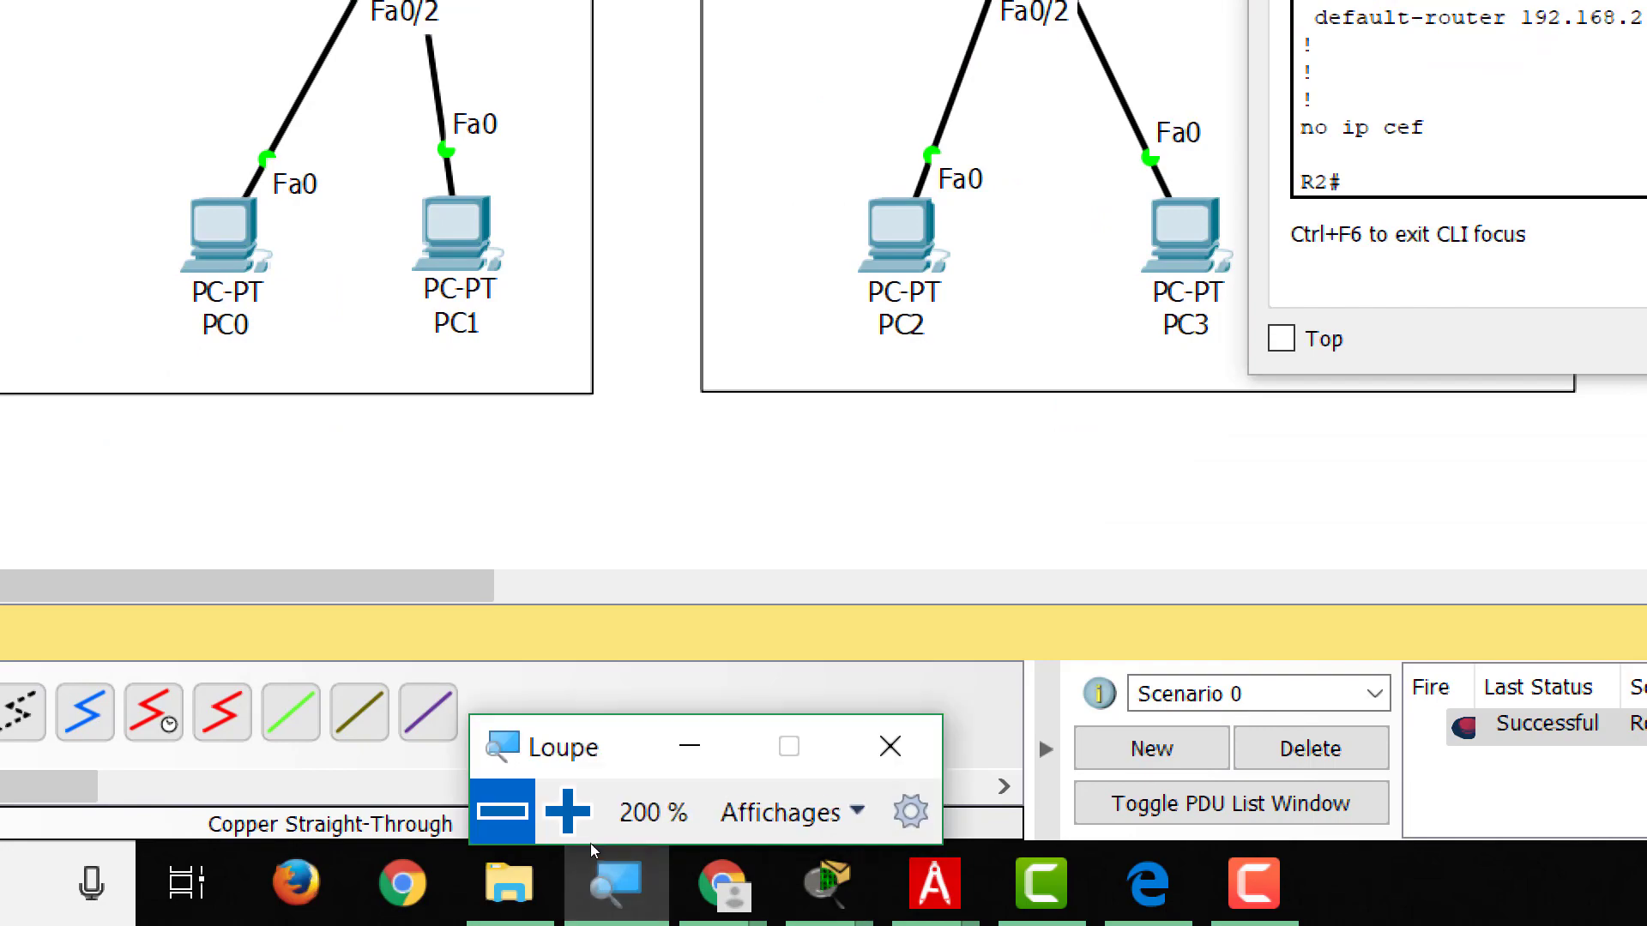
pyautogui.click(503, 811)
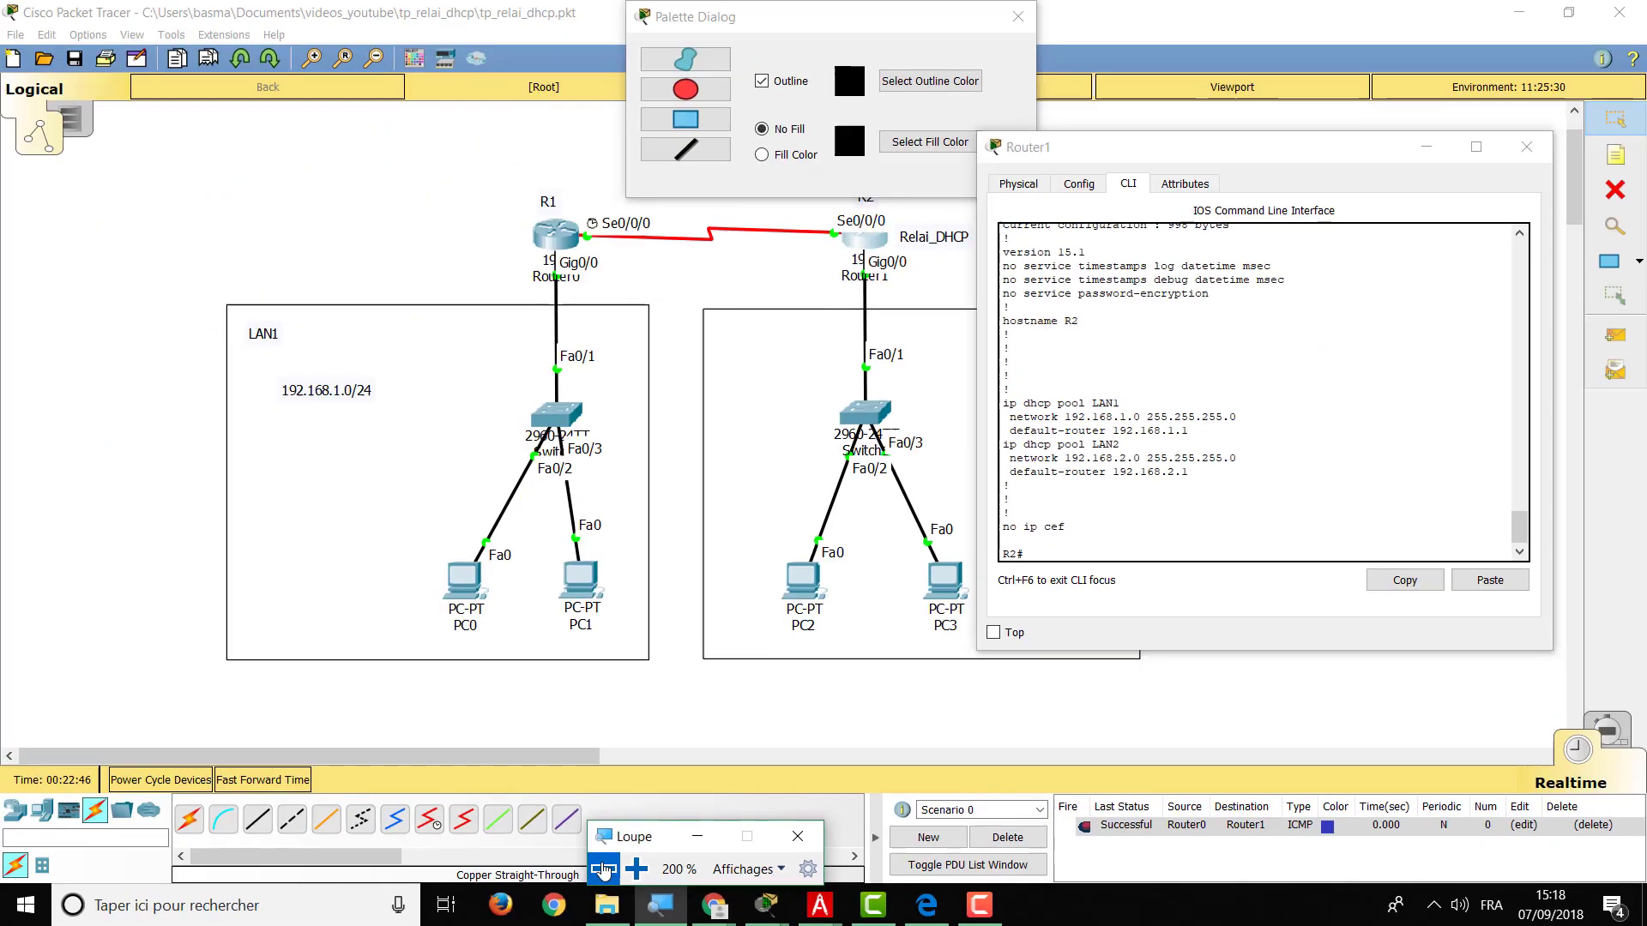
pyautogui.click(745, 294)
pyautogui.click(806, 583)
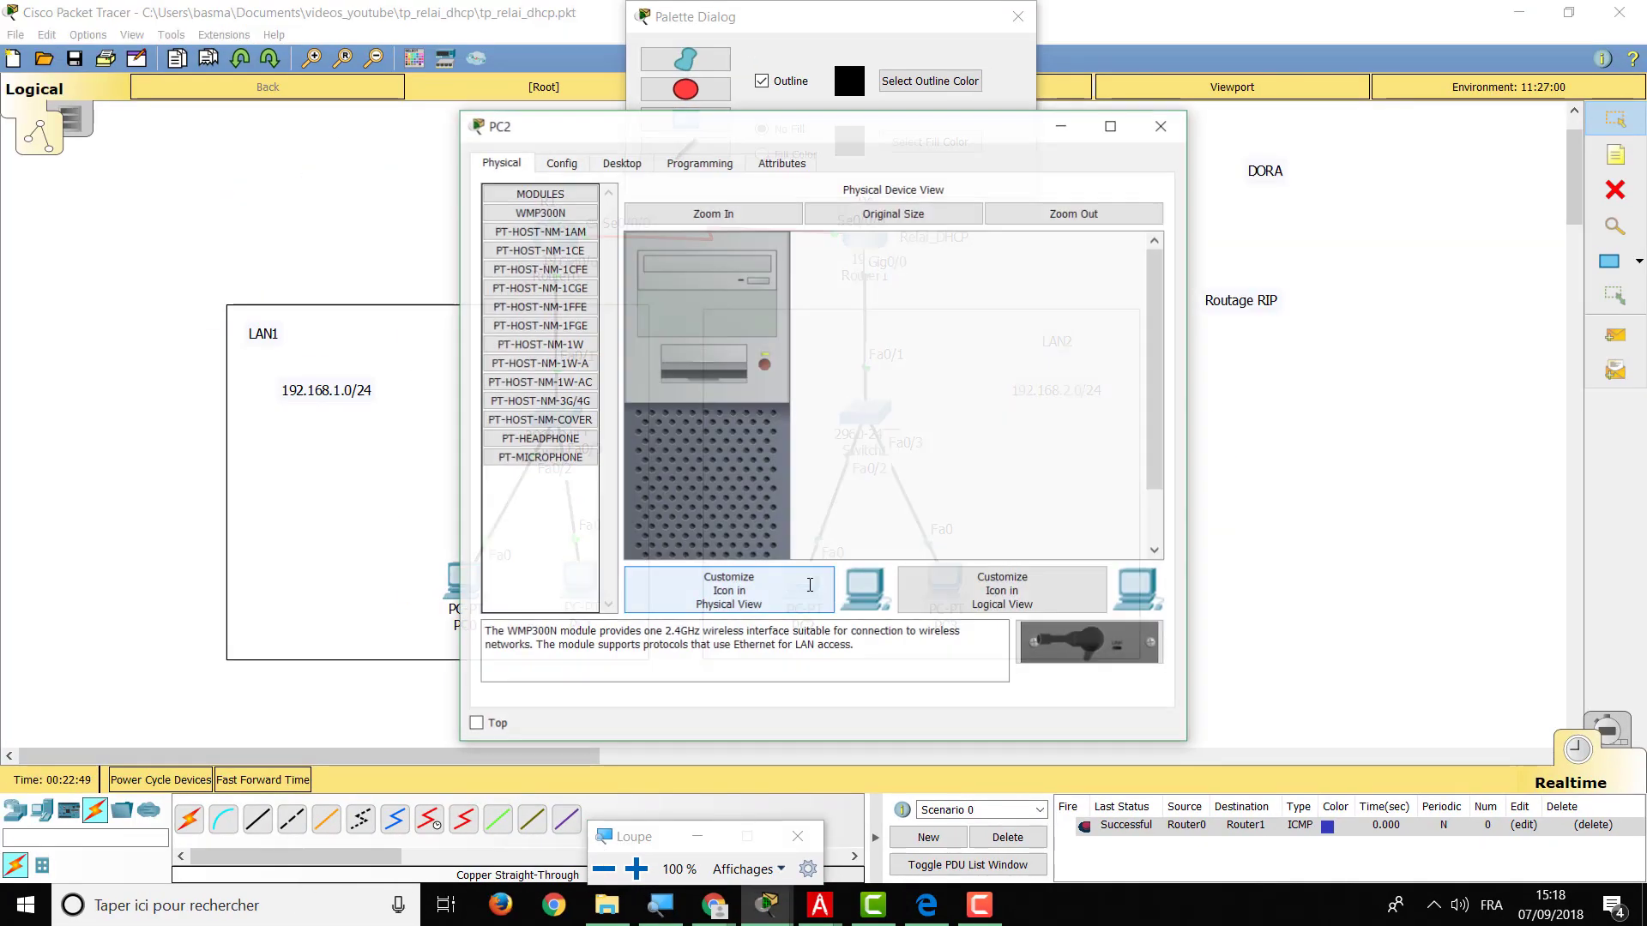
pyautogui.click(623, 164)
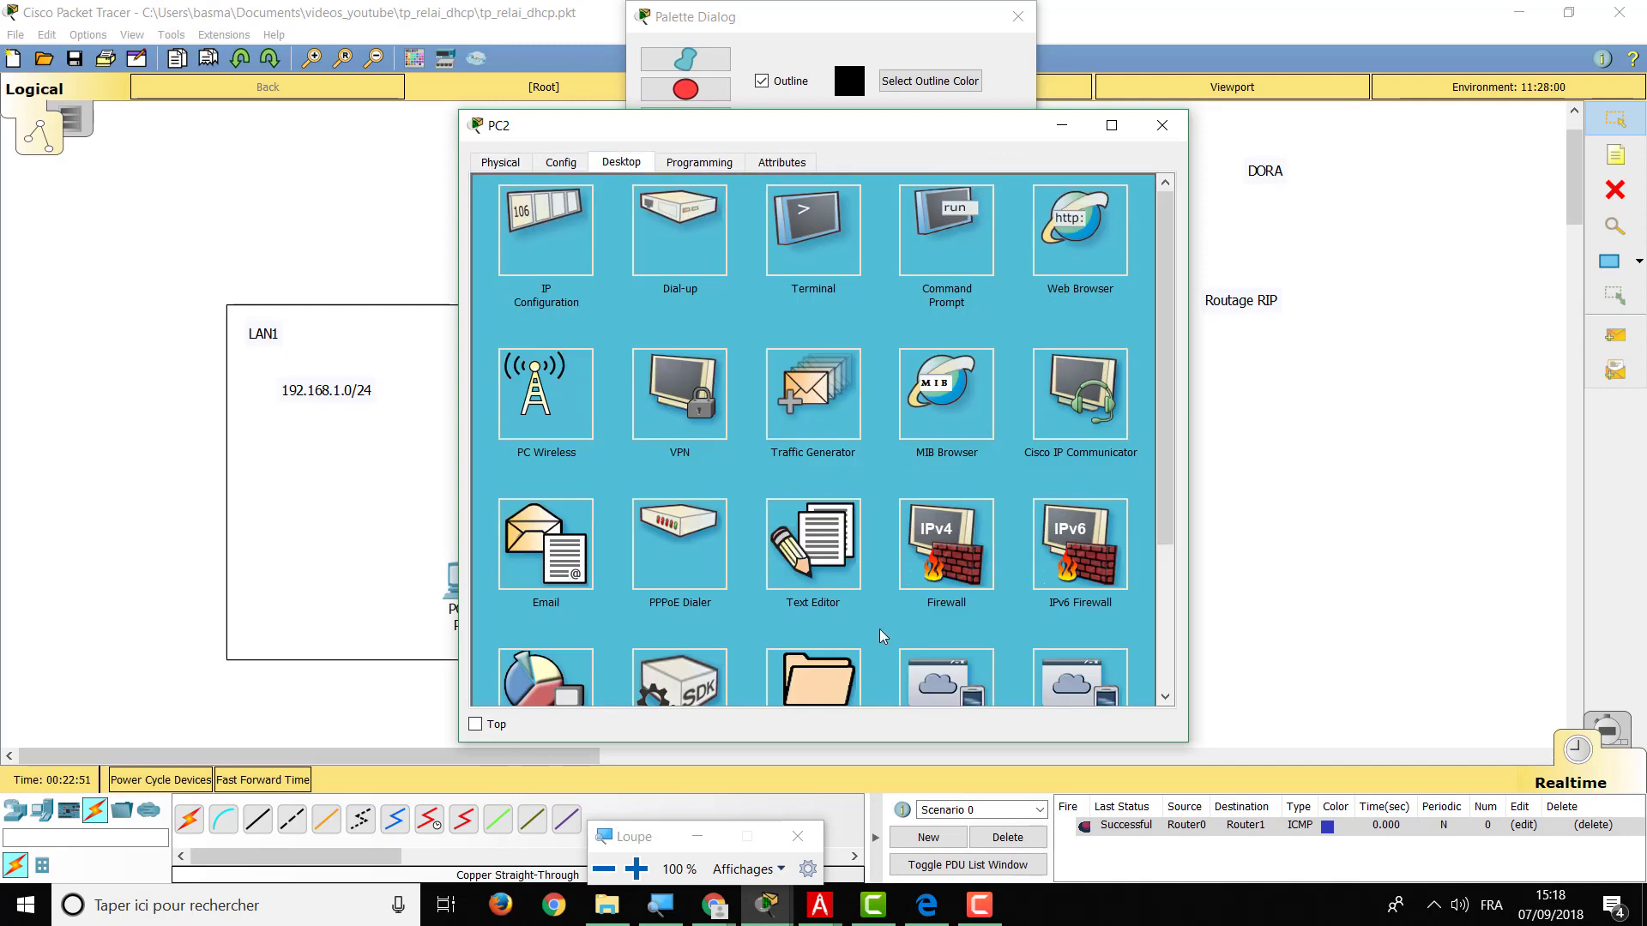
pyautogui.click(998, 838)
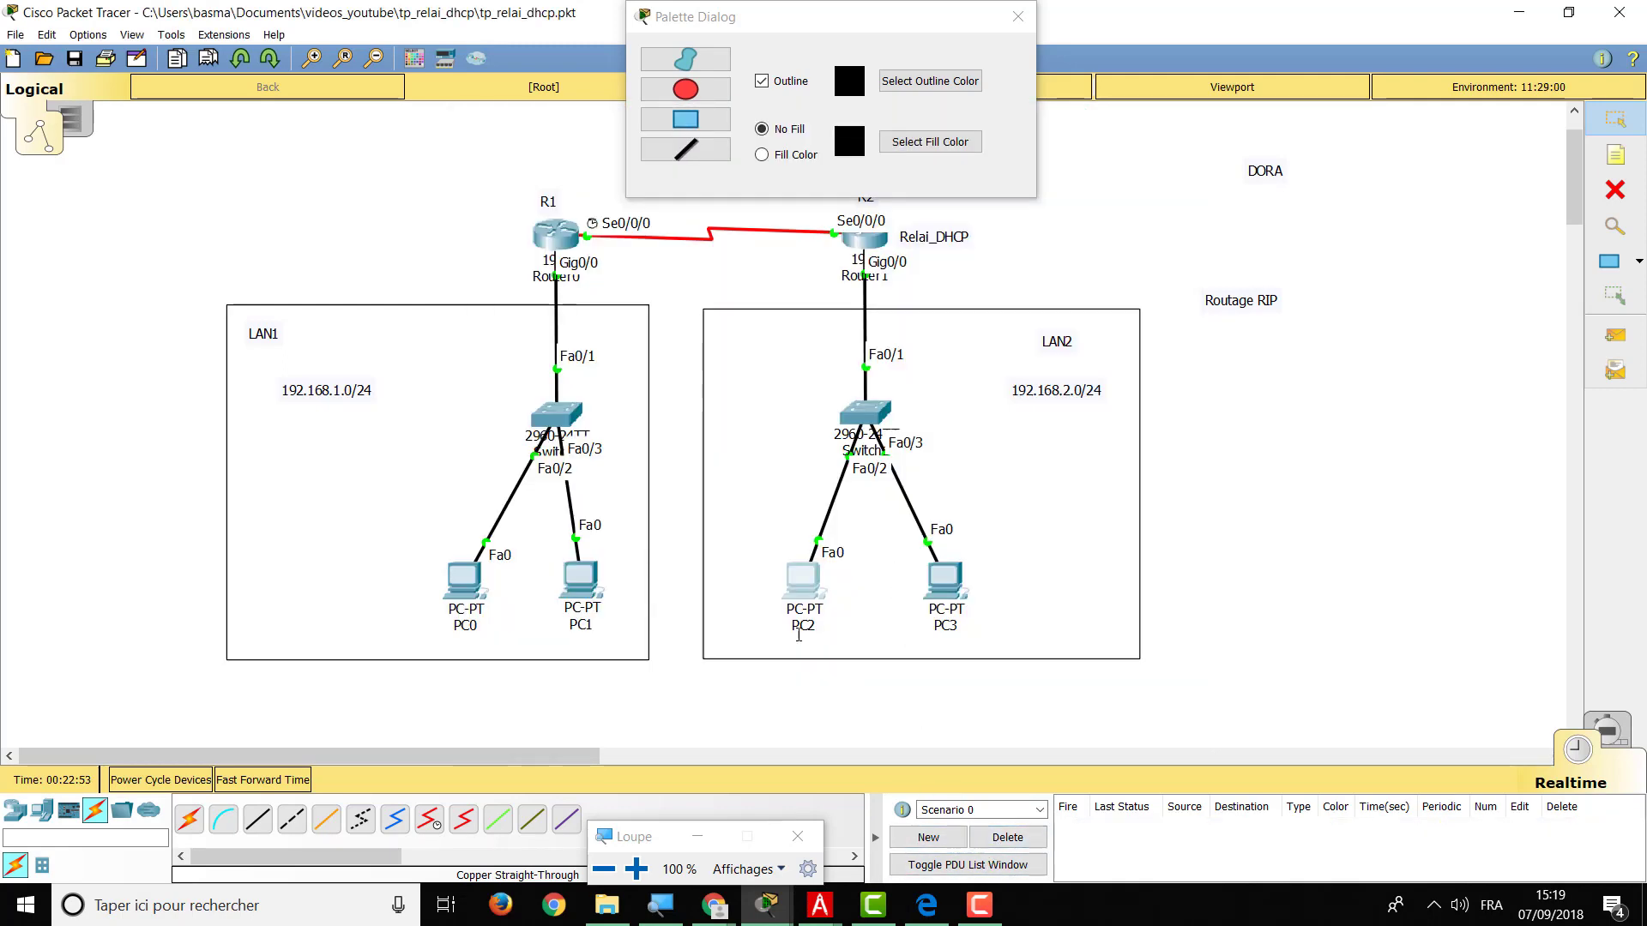
# Set PC2's IPv4 configuration to DHCP and return to the topology.
pyautogui.click(803, 580)
pyautogui.click(517, 225)
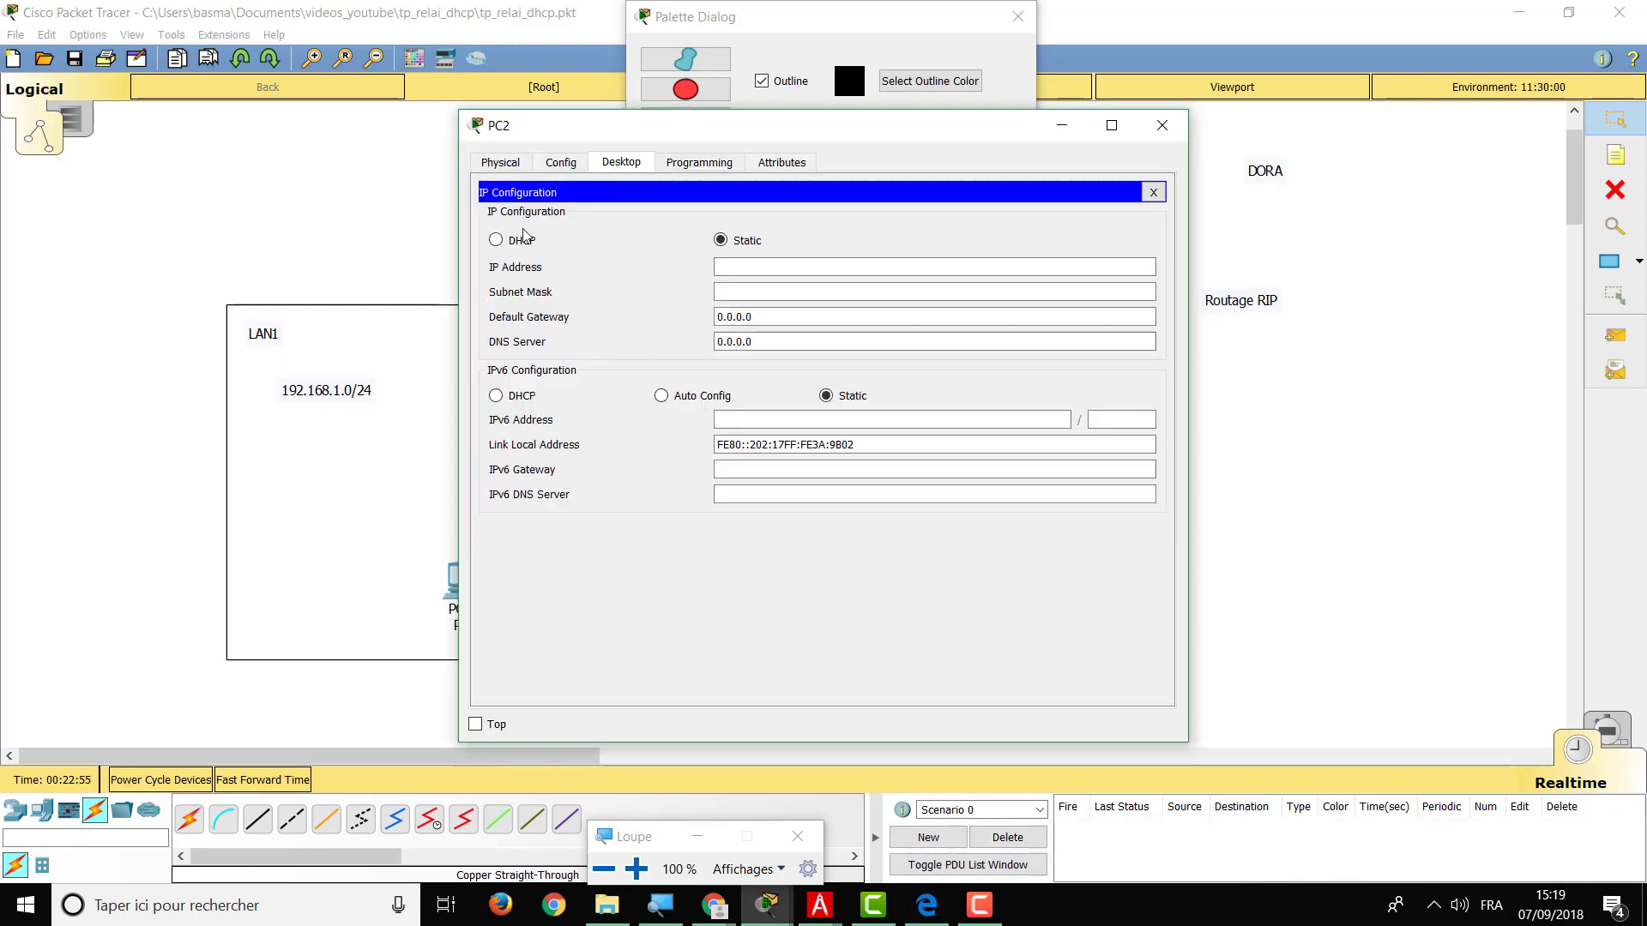
pyautogui.click(526, 245)
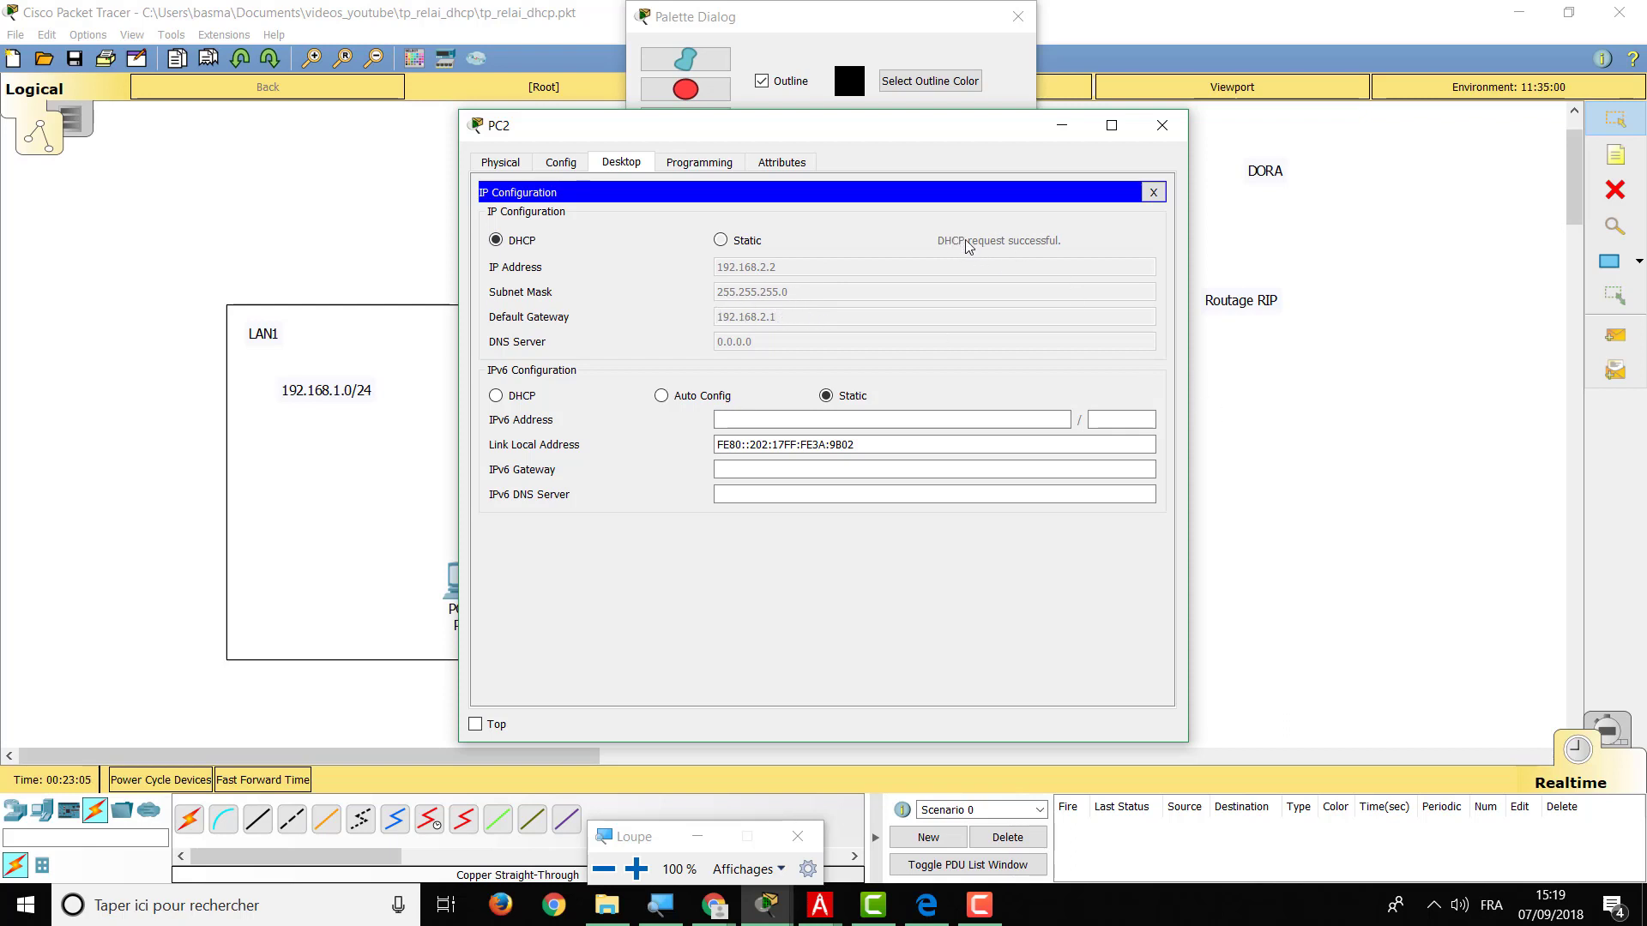
pyautogui.click(1271, 443)
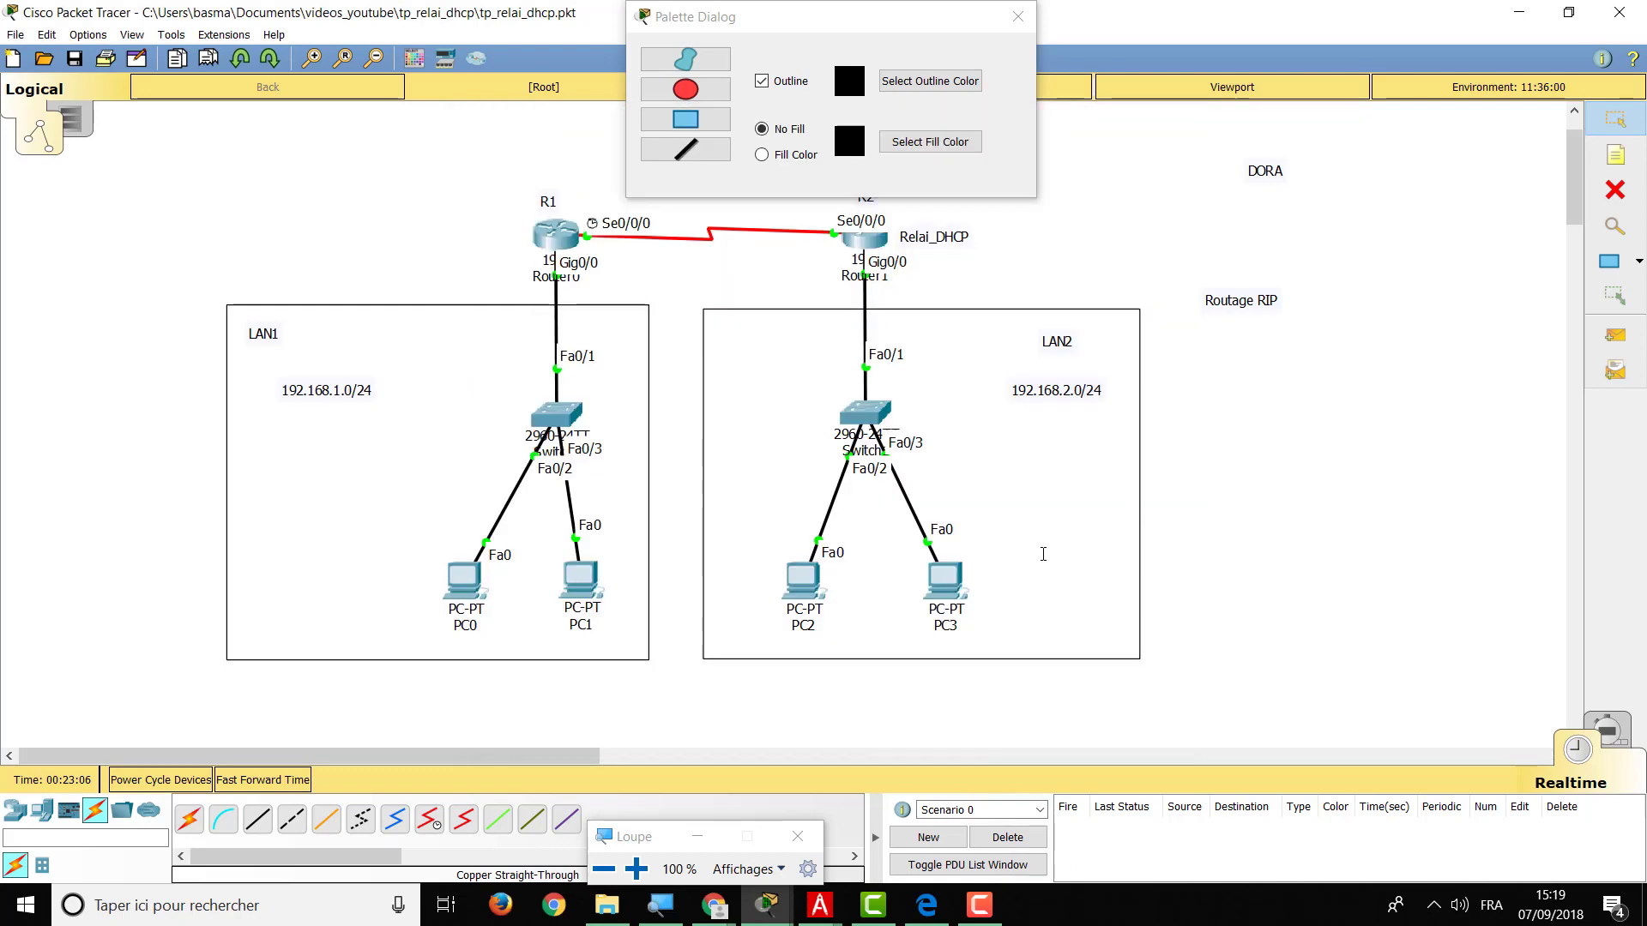
# Set PC3's IPv4 configuration to DHCP and return to the topology.
pyautogui.click(944, 581)
pyautogui.click(630, 163)
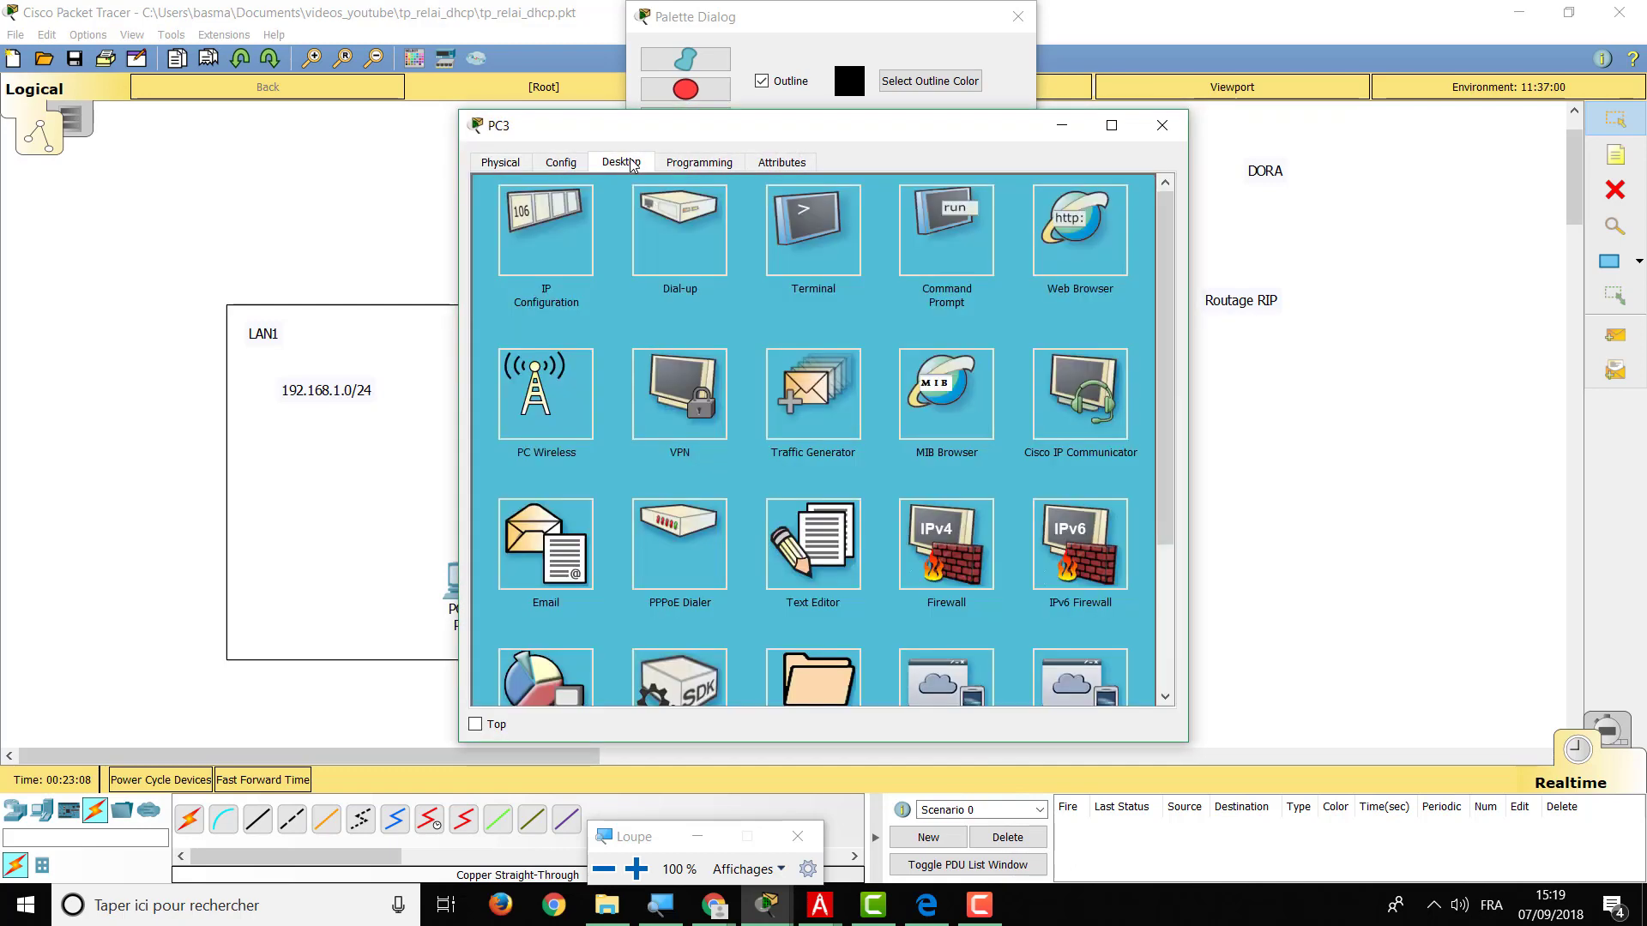
pyautogui.click(546, 230)
pyautogui.click(532, 243)
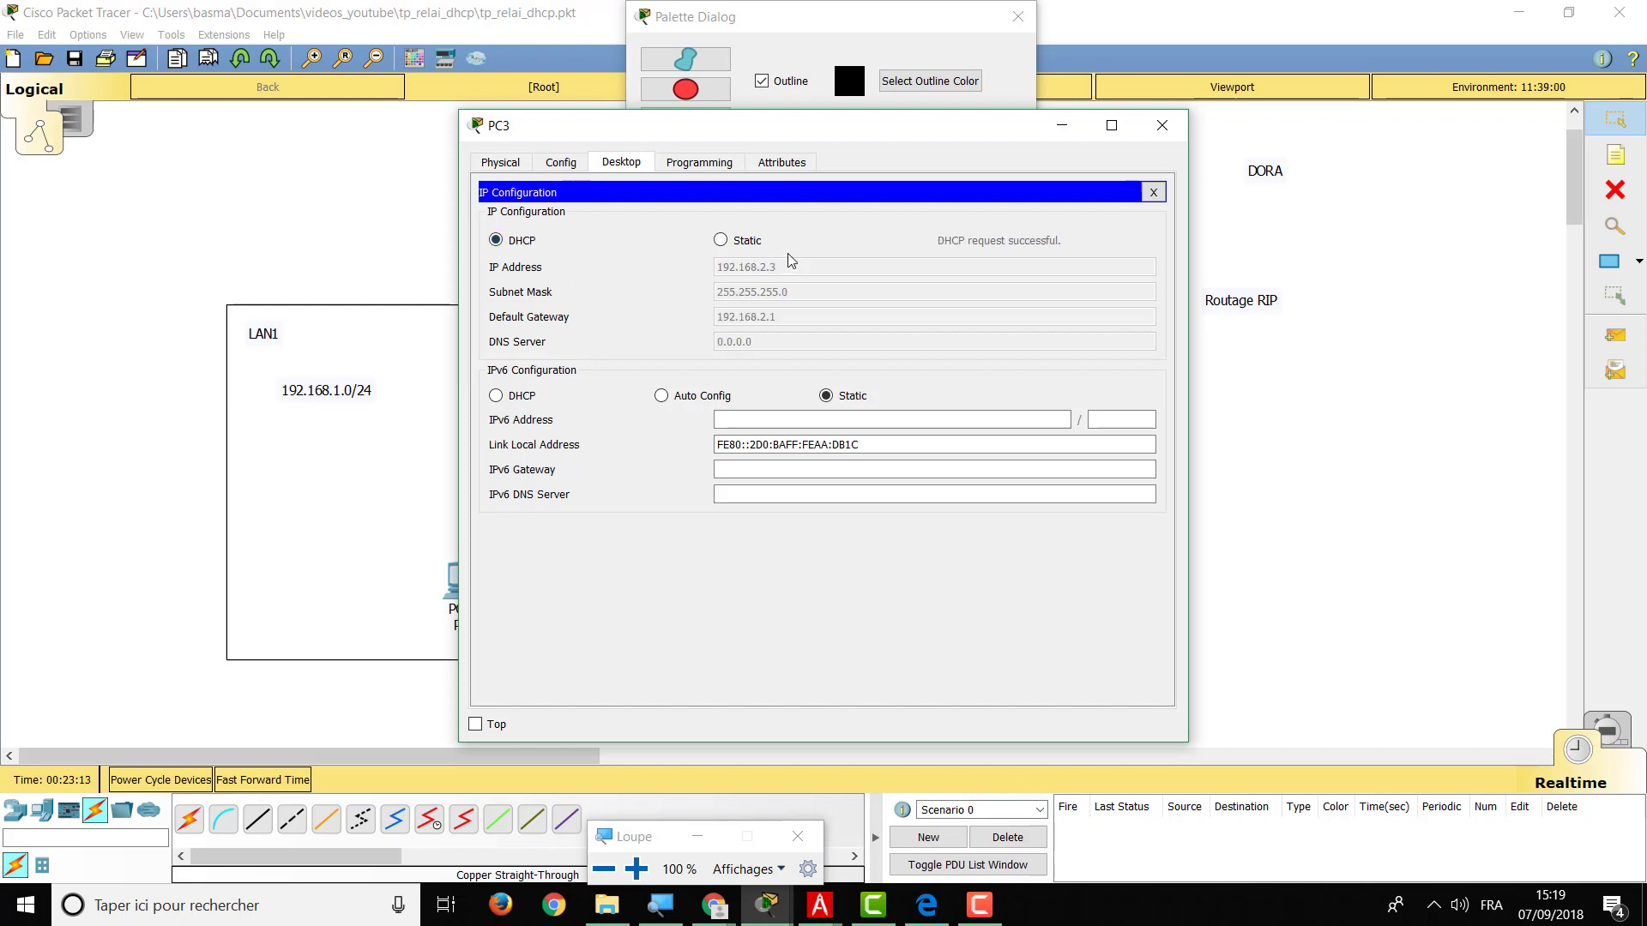
pyautogui.click(1228, 422)
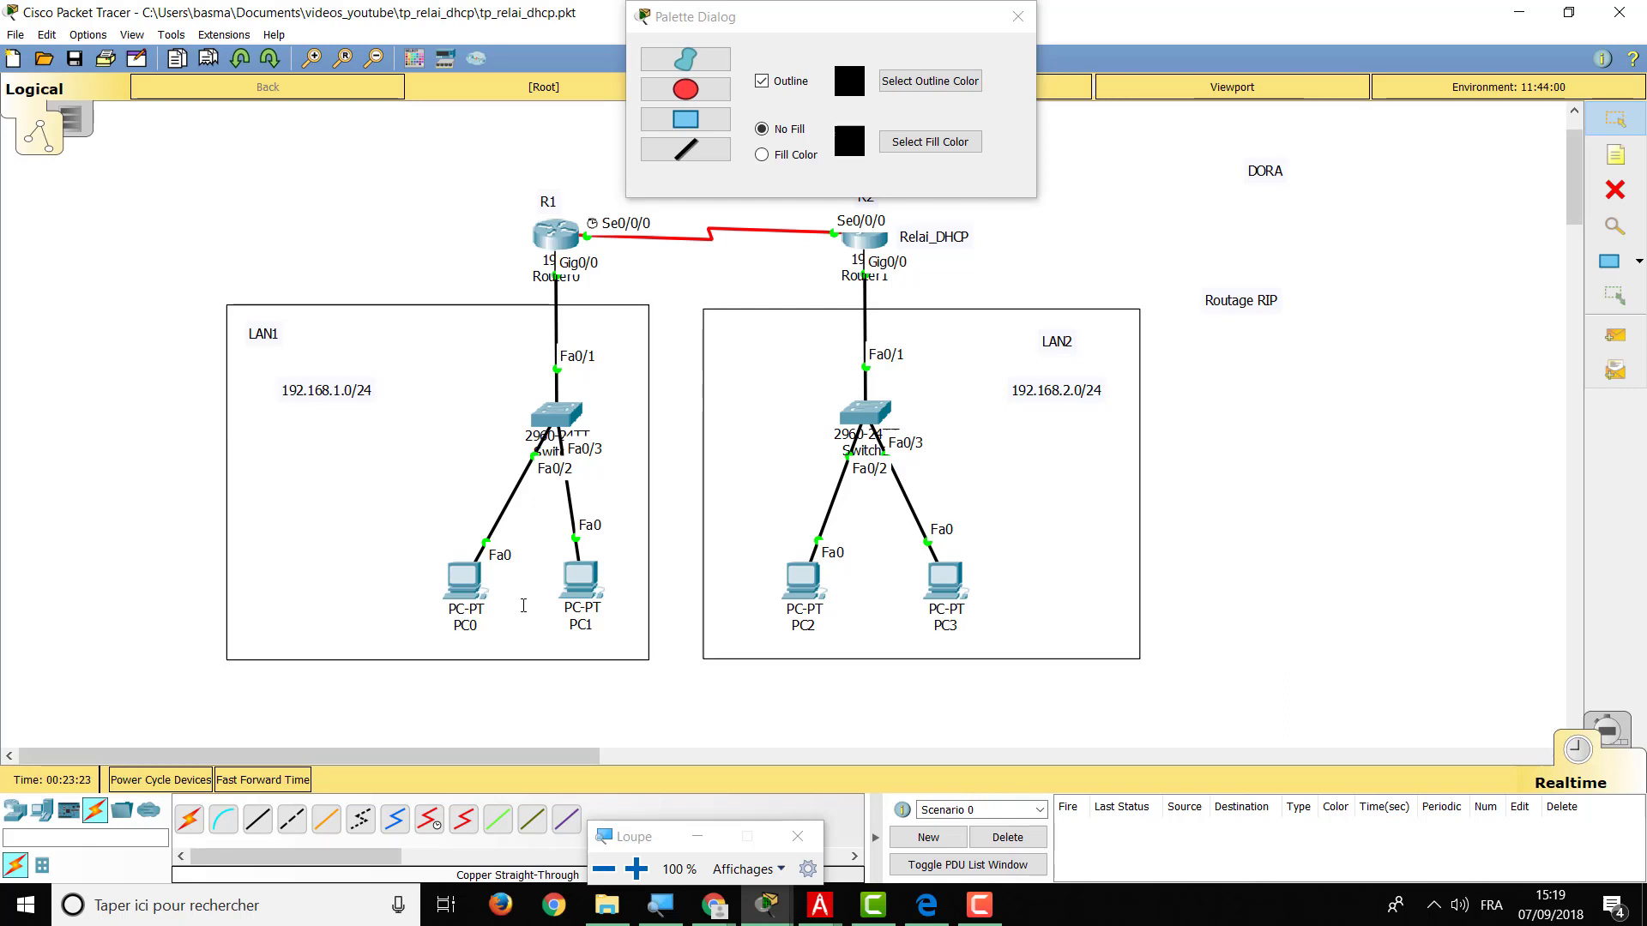
# Set PC0's IPv4 configuration to DHCP to test whether LAN1 obtains an address.
pyautogui.click(472, 578)
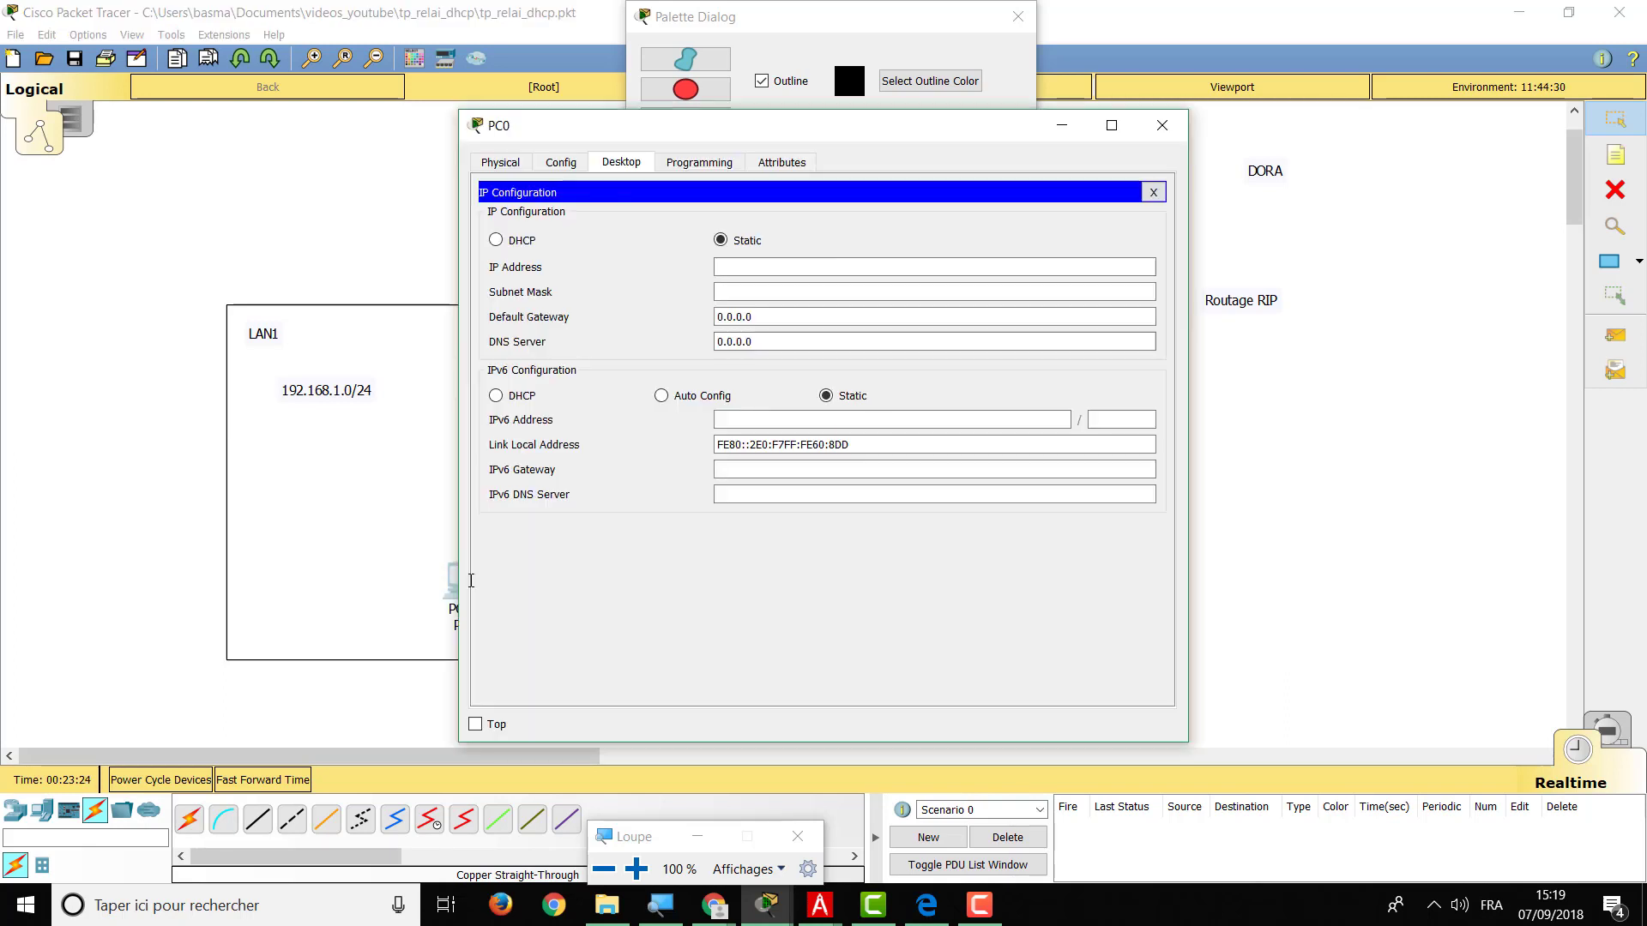
pyautogui.click(525, 240)
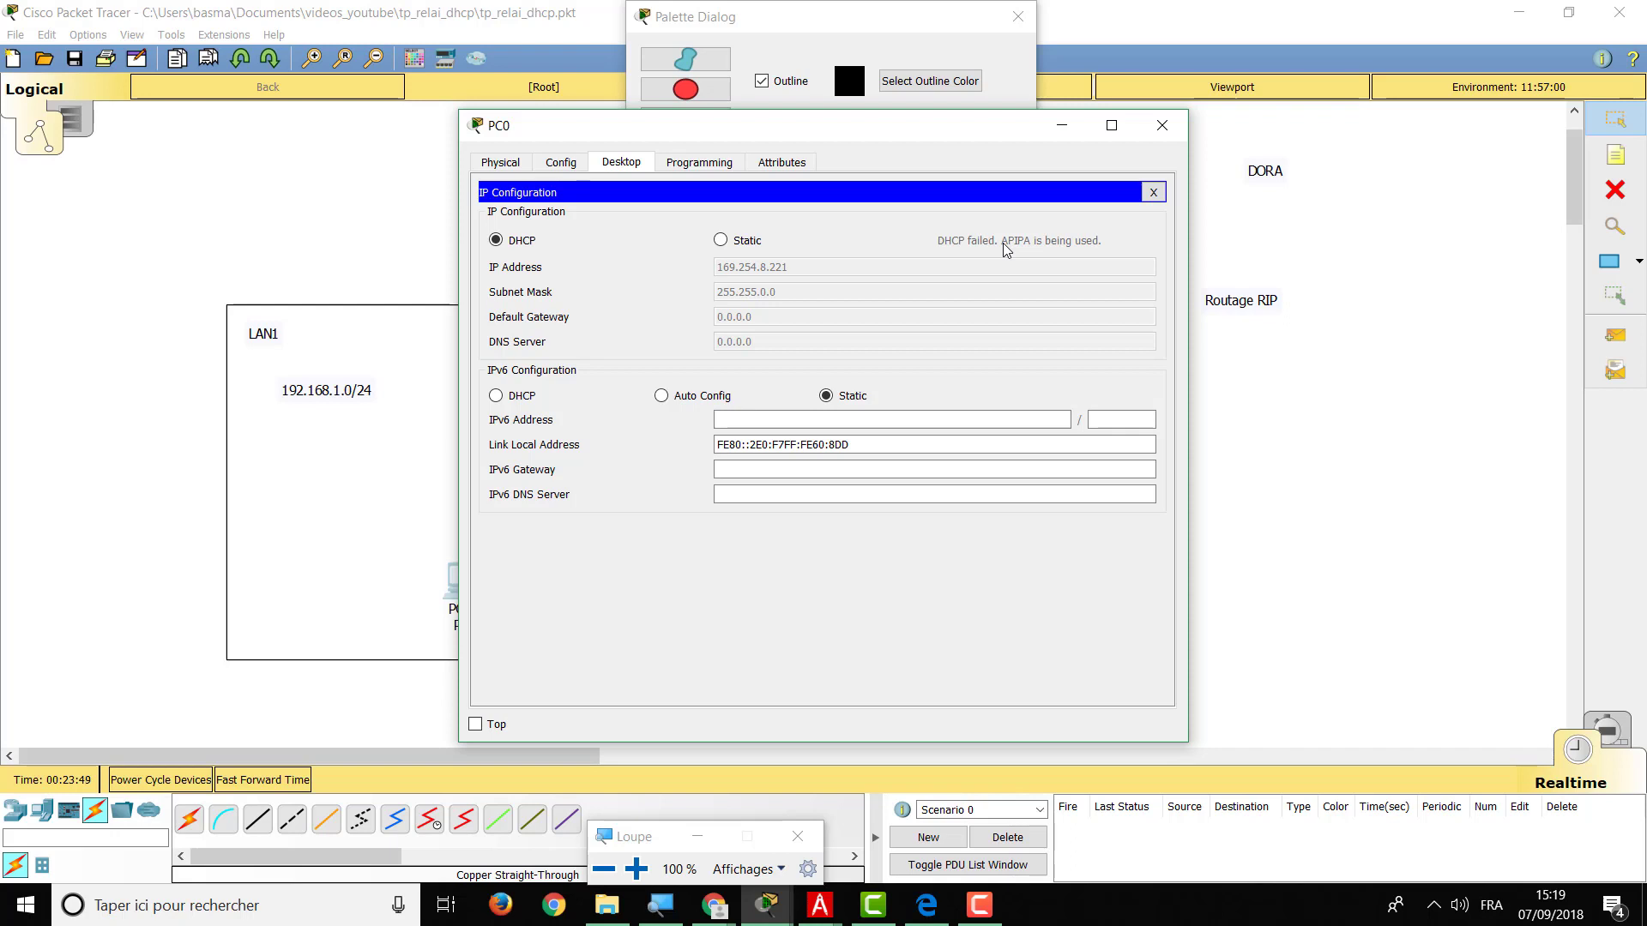
pyautogui.click(1281, 428)
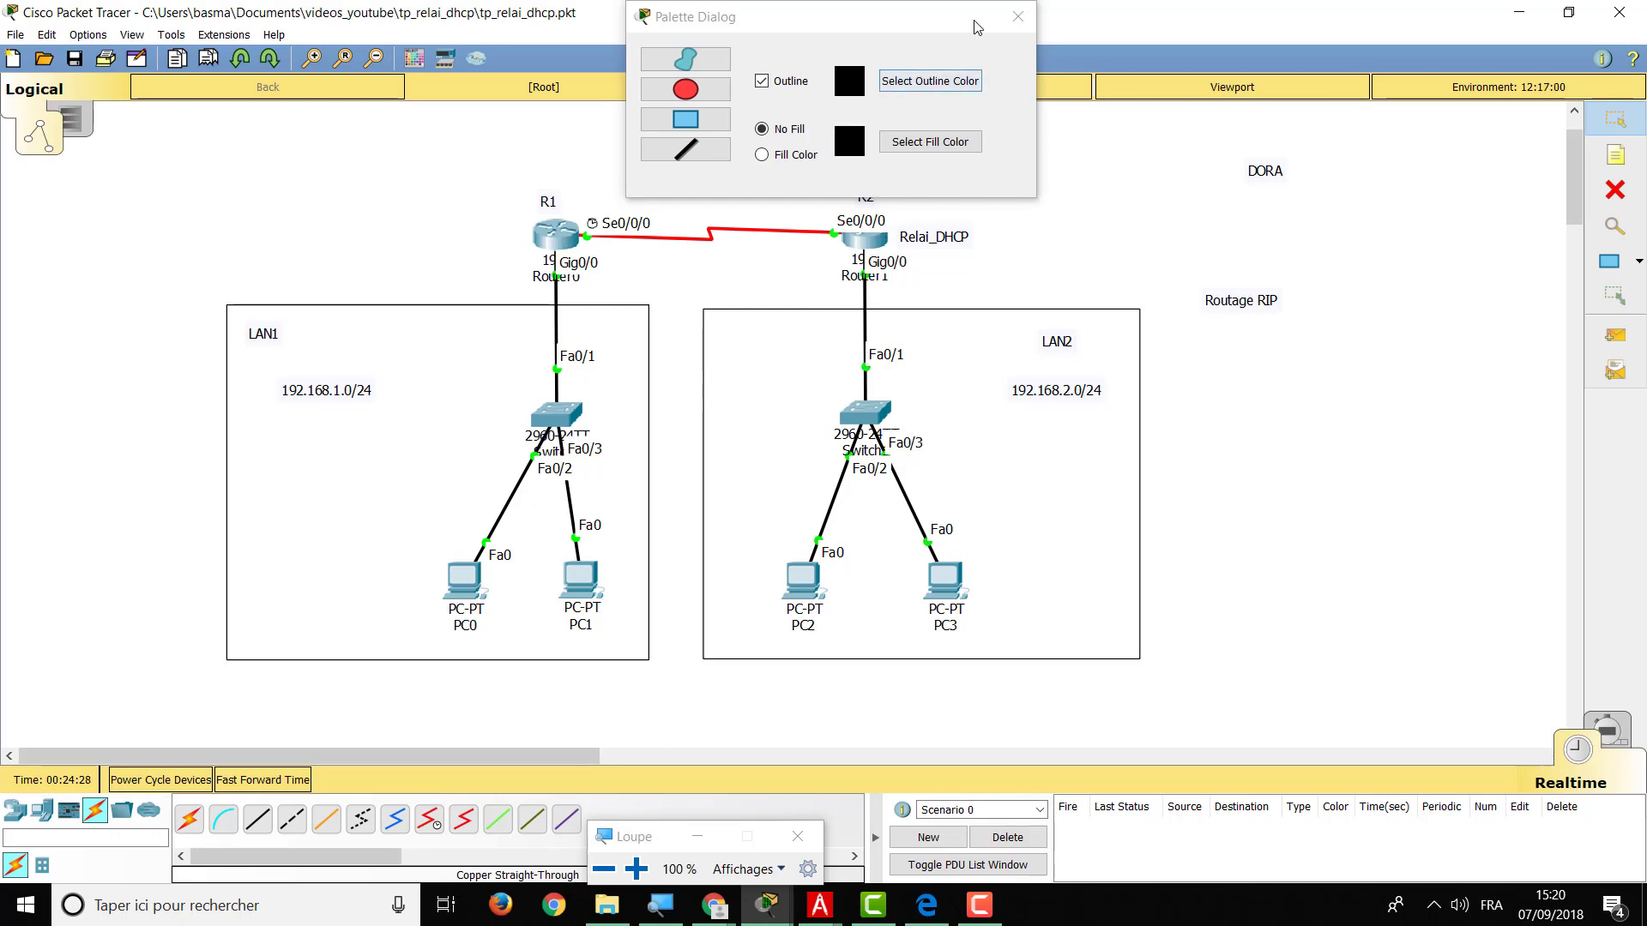
# Close the drawing palette, open R1's command line and enter global configuration mode.
pyautogui.click(1018, 16)
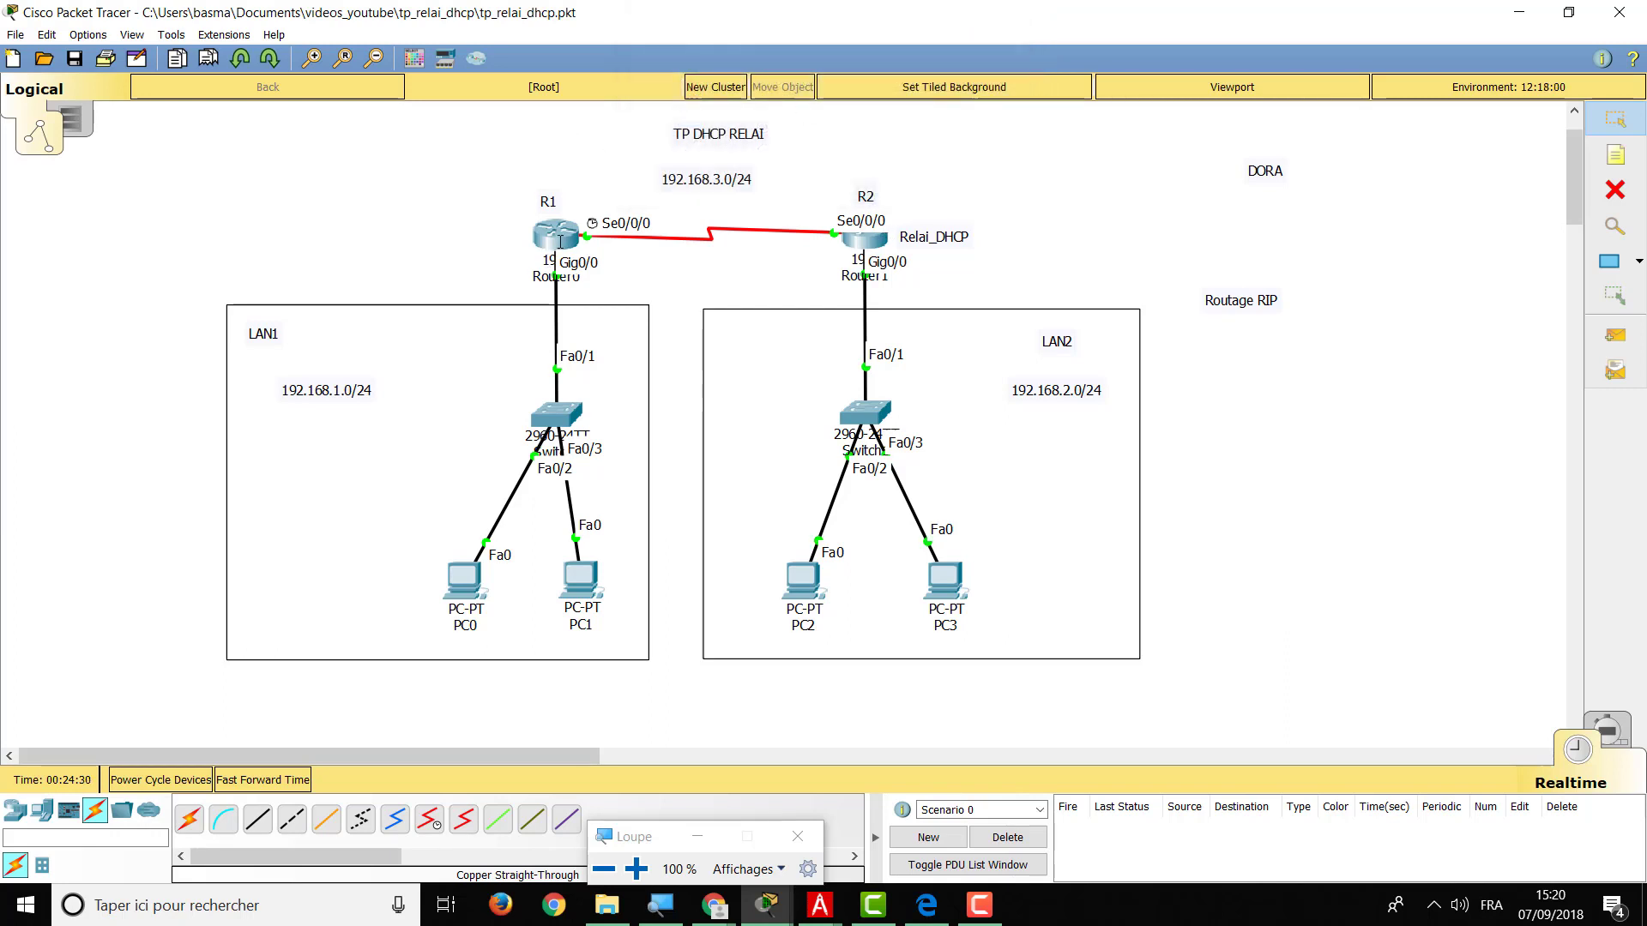
pyautogui.click(553, 229)
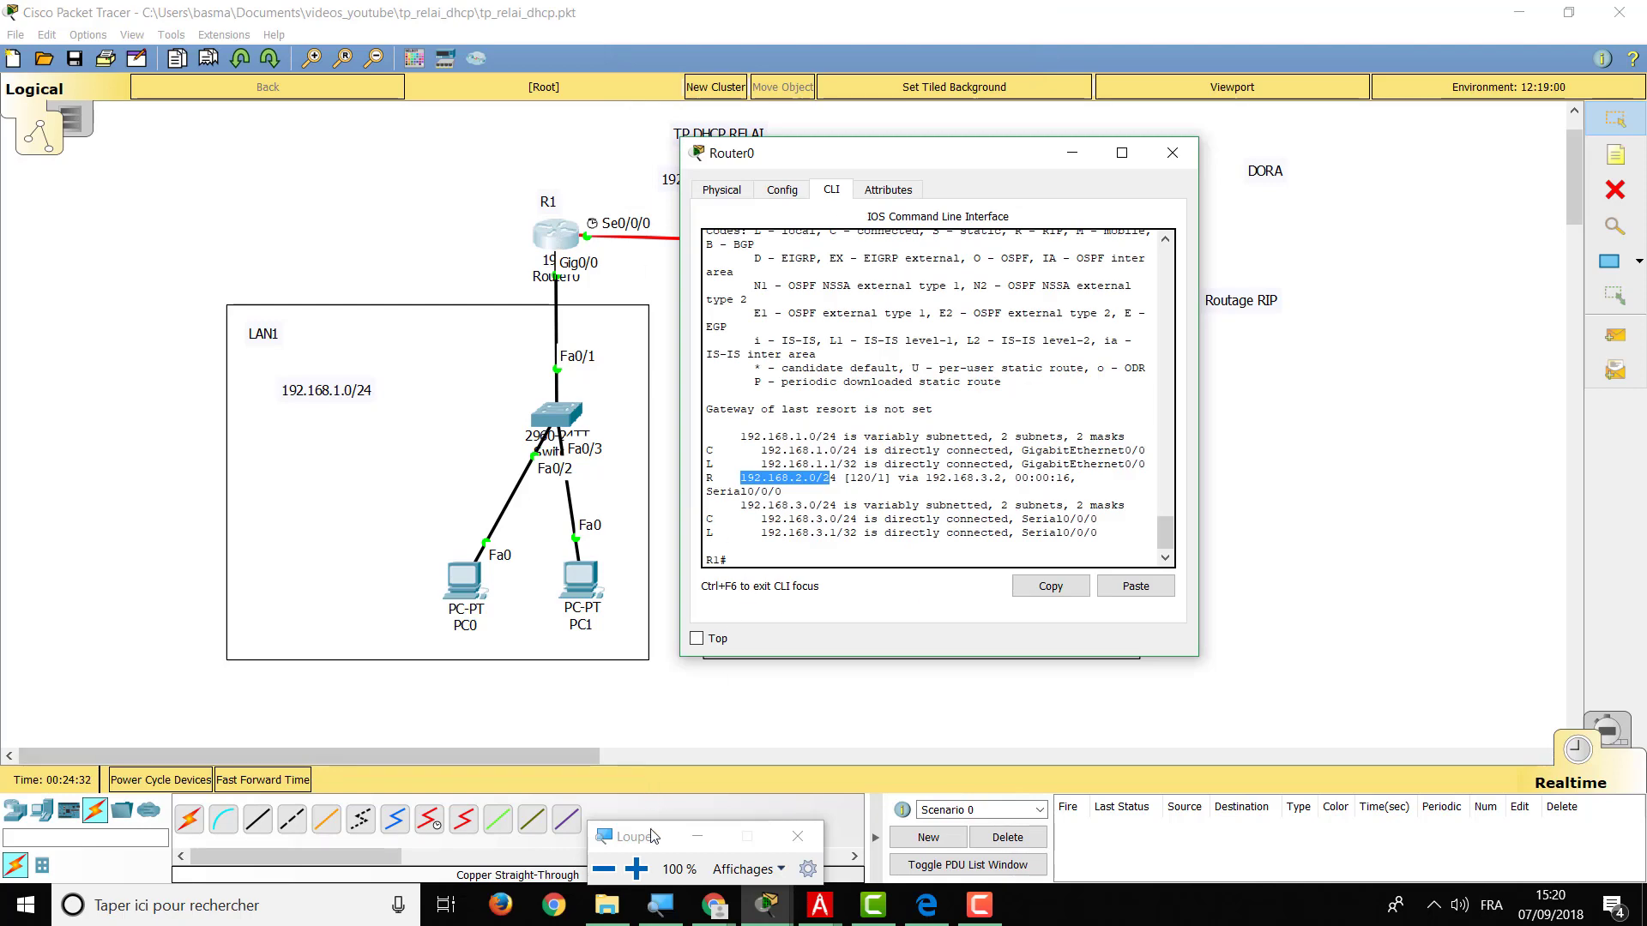
pyautogui.click(637, 869)
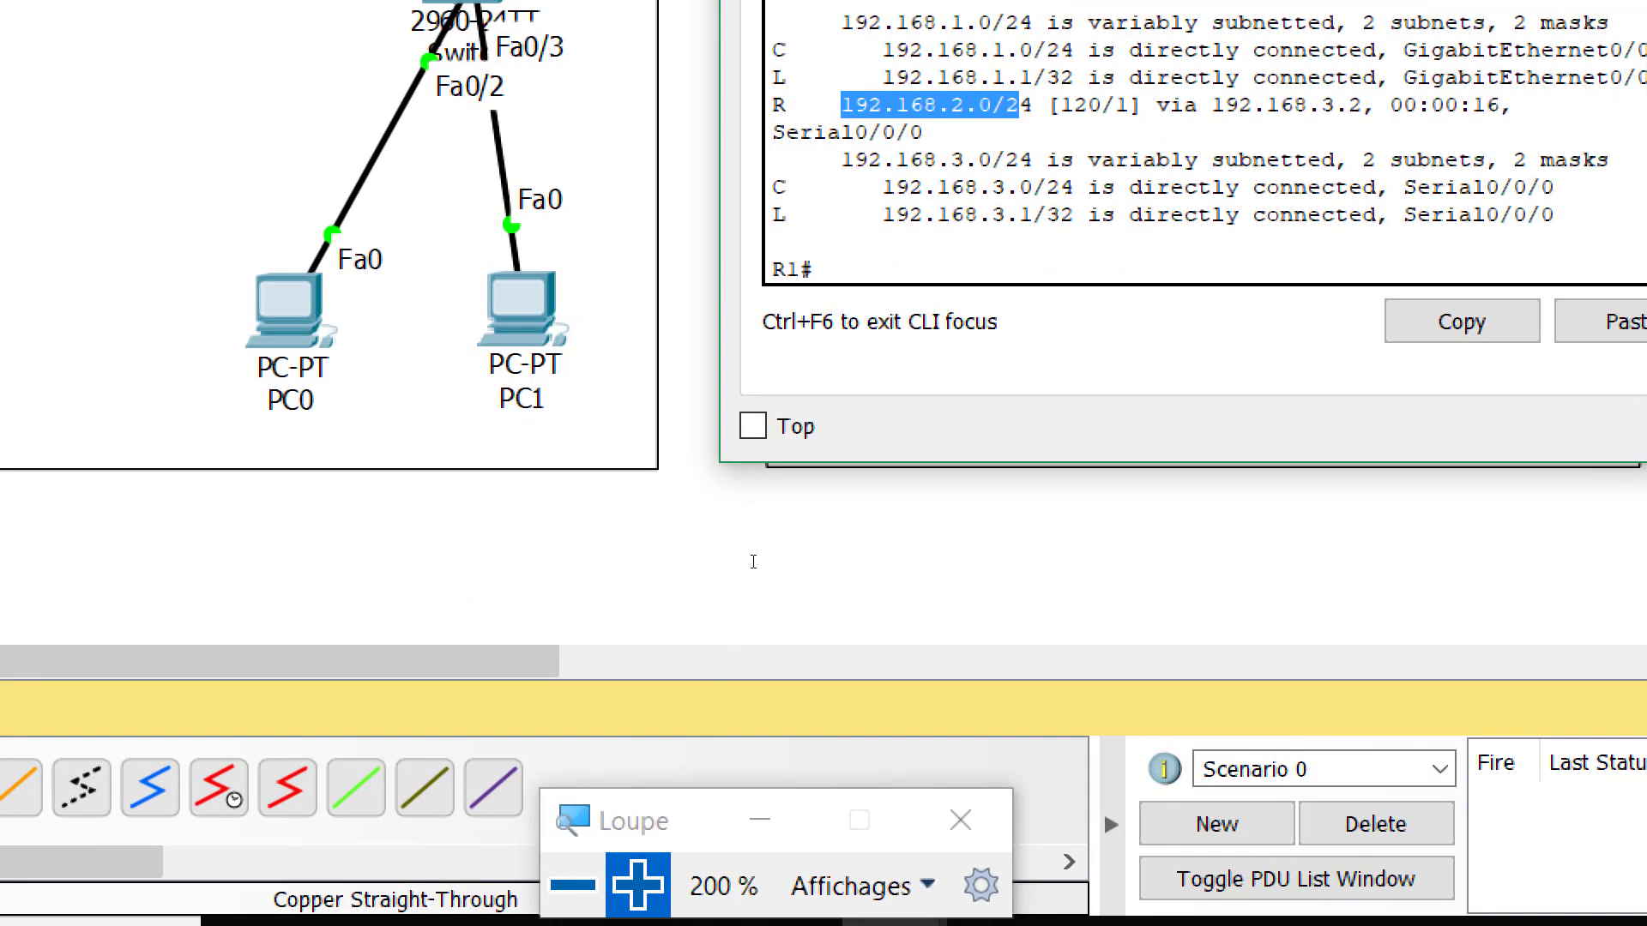
pyautogui.write('conf')
pyautogui.press('Tab')
pyautogui.write('t')
pyautogui.press('Tab')
pyautogui.press('Return')
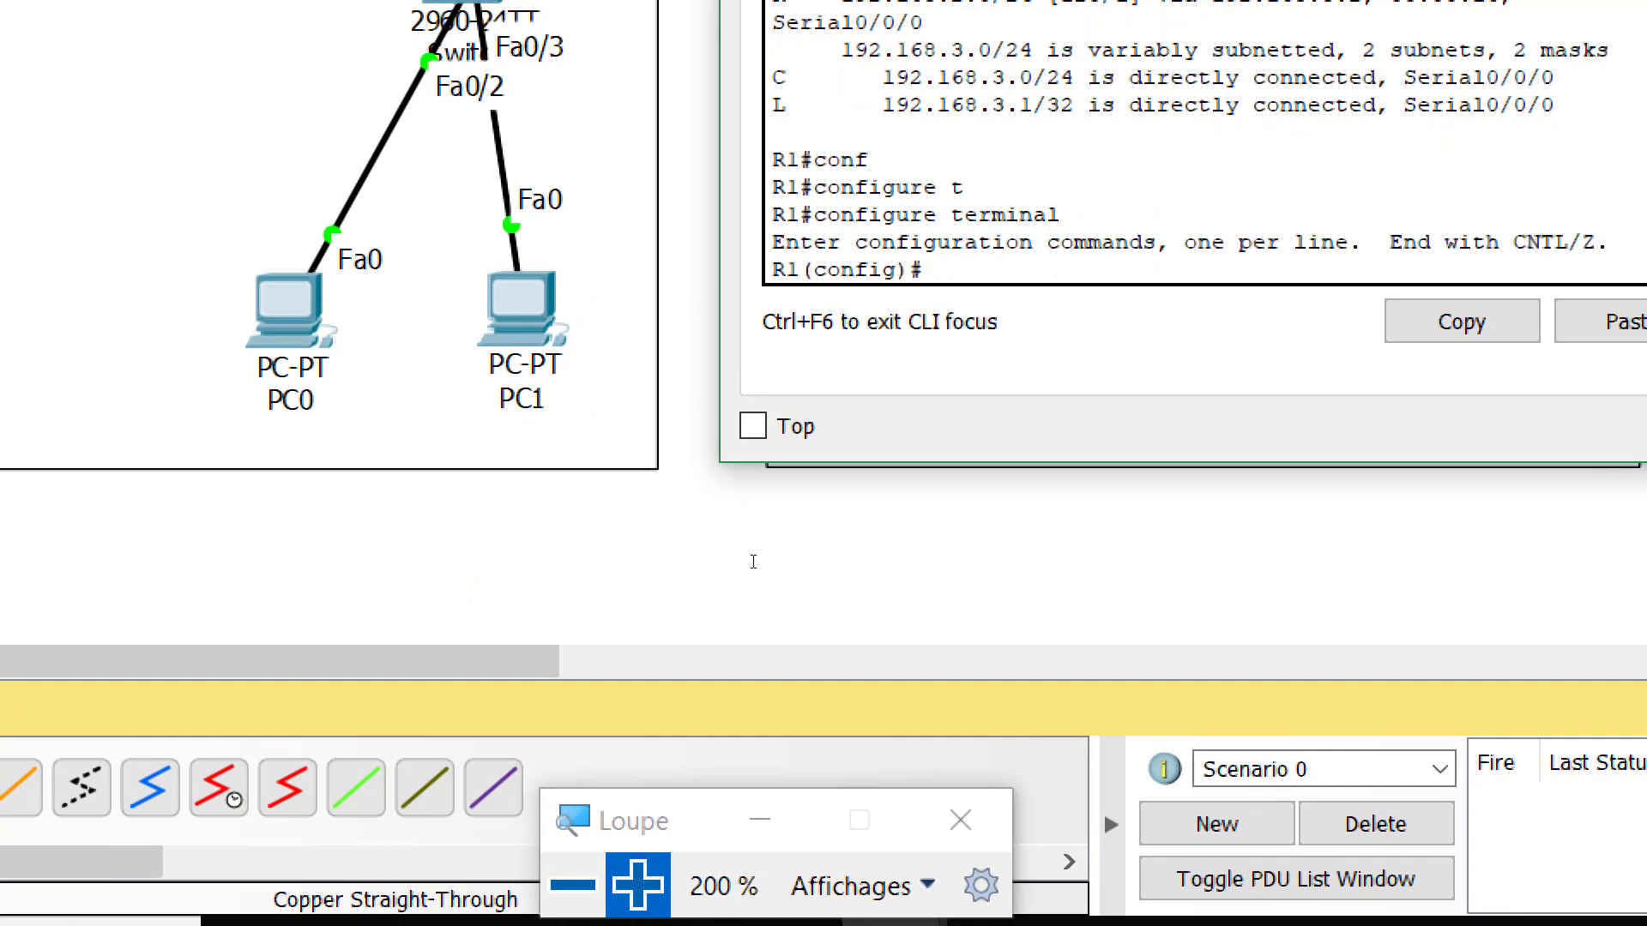
# Enter interface configuration mode for gigabitEthernet 0/0 on R1.
pyautogui.write('in')
pyautogui.press('Tab')
pyautogui.write('g')
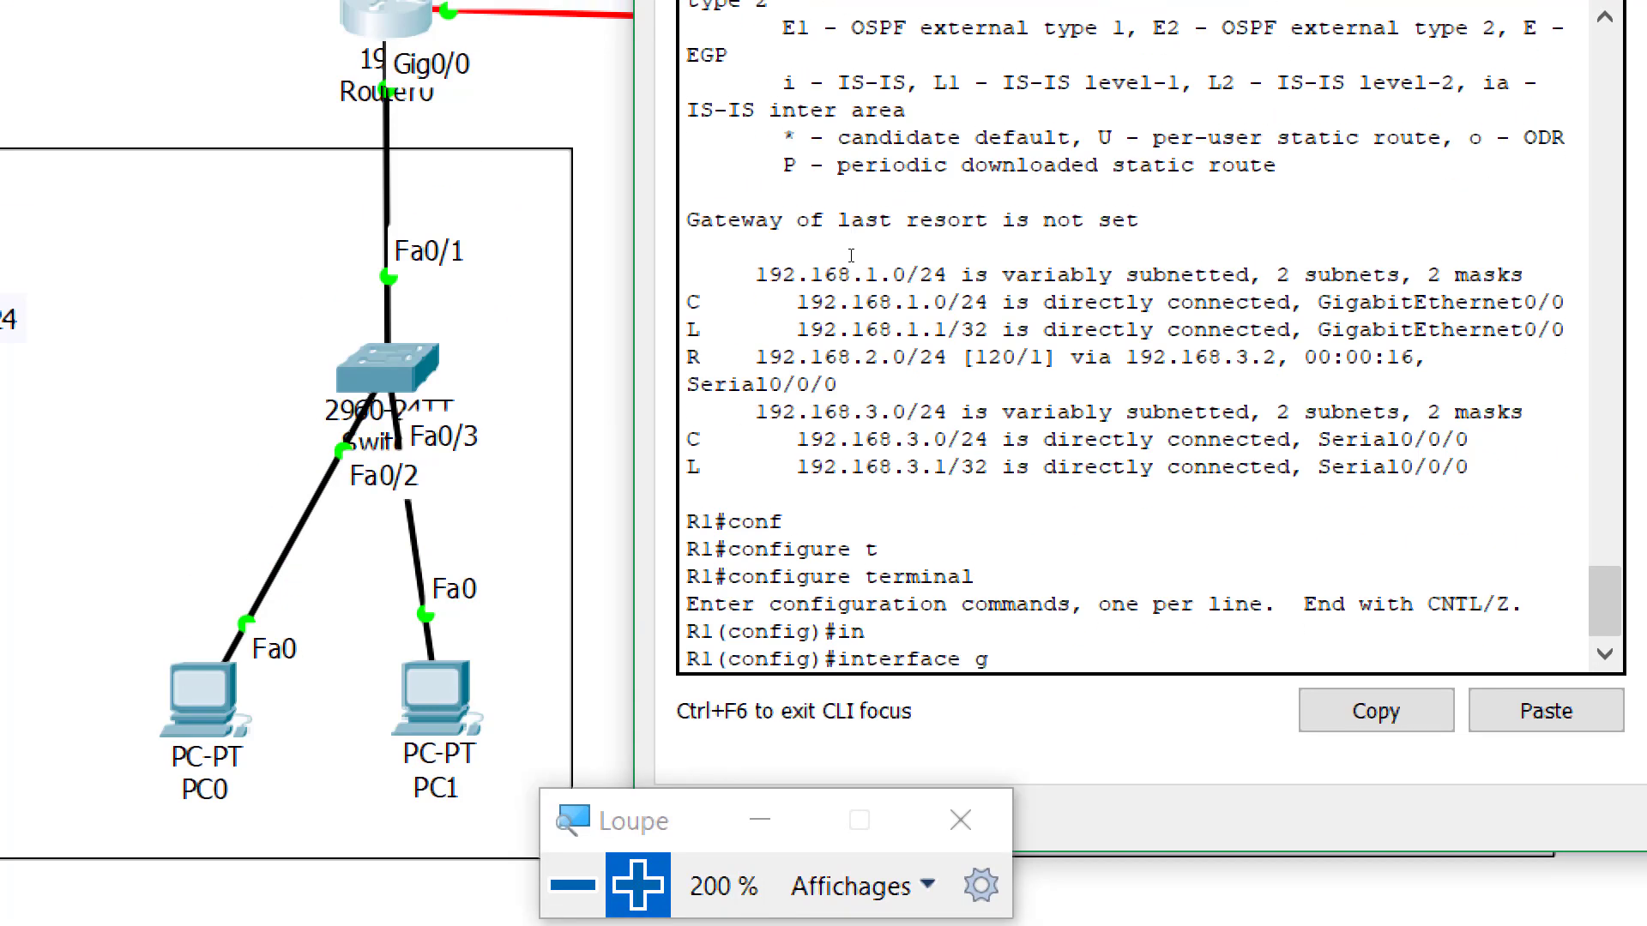
pyautogui.press('Tab')
pyautogui.write('0/0')
pyautogui.press('Return')
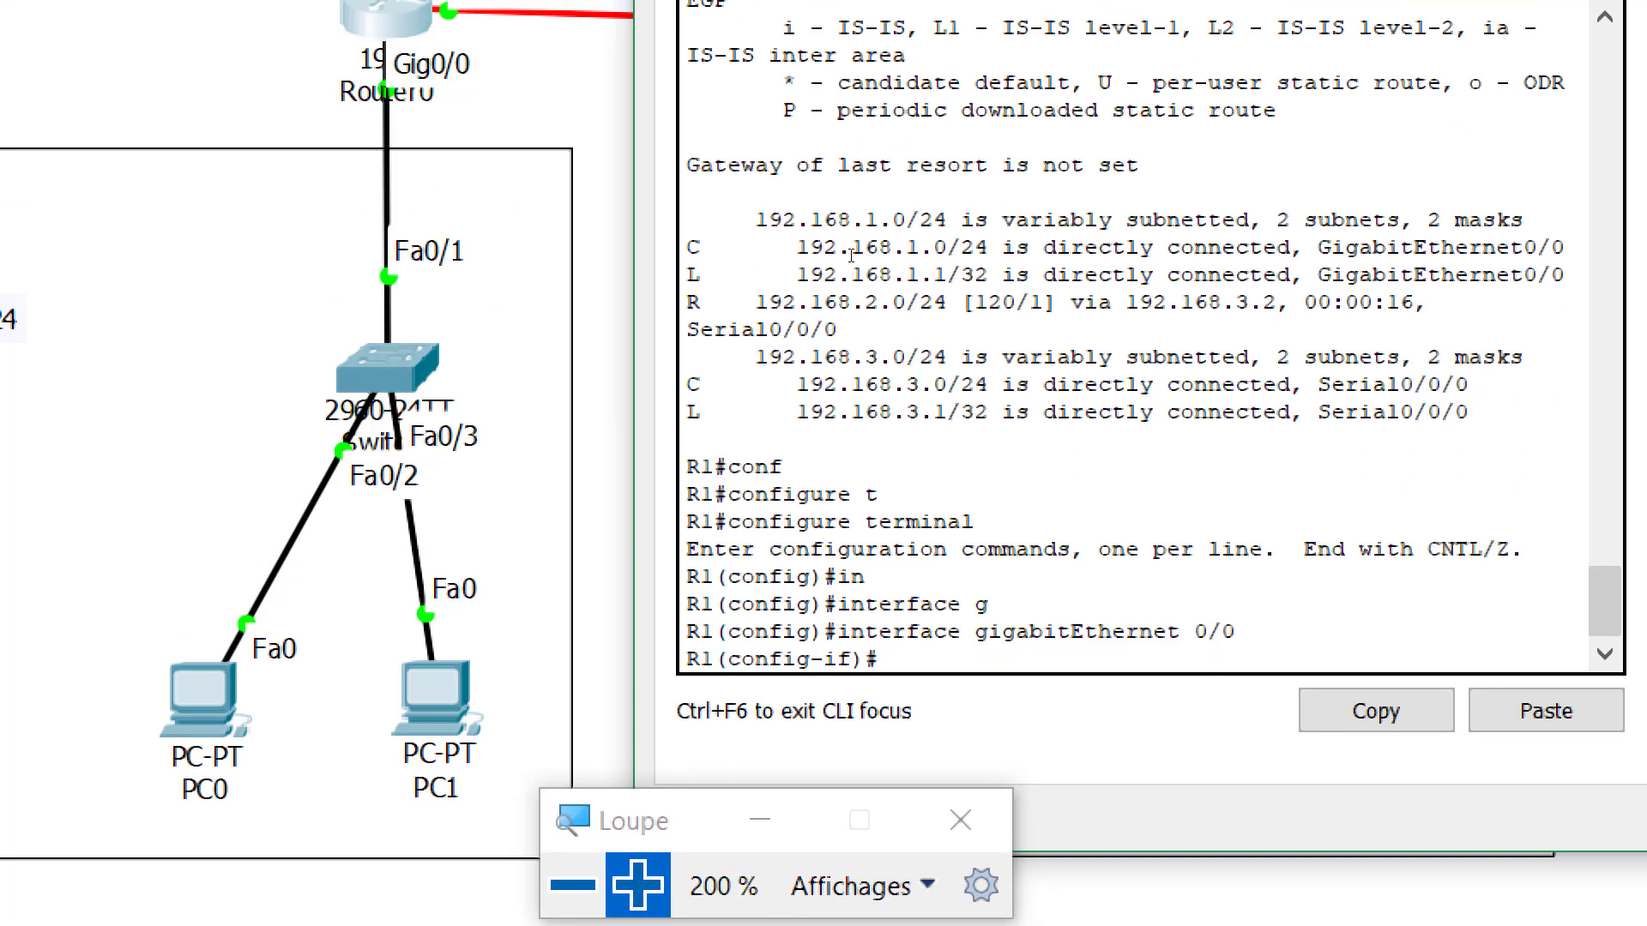
# Relay DHCP requests from R1's LAN1 interface to R2 with ip helper-address 192.168.3.2.
pyautogui.write('ip dh')
pyautogui.press('Tab')
pyautogui.press('BackSpace')
pyautogui.press('BackSpace')
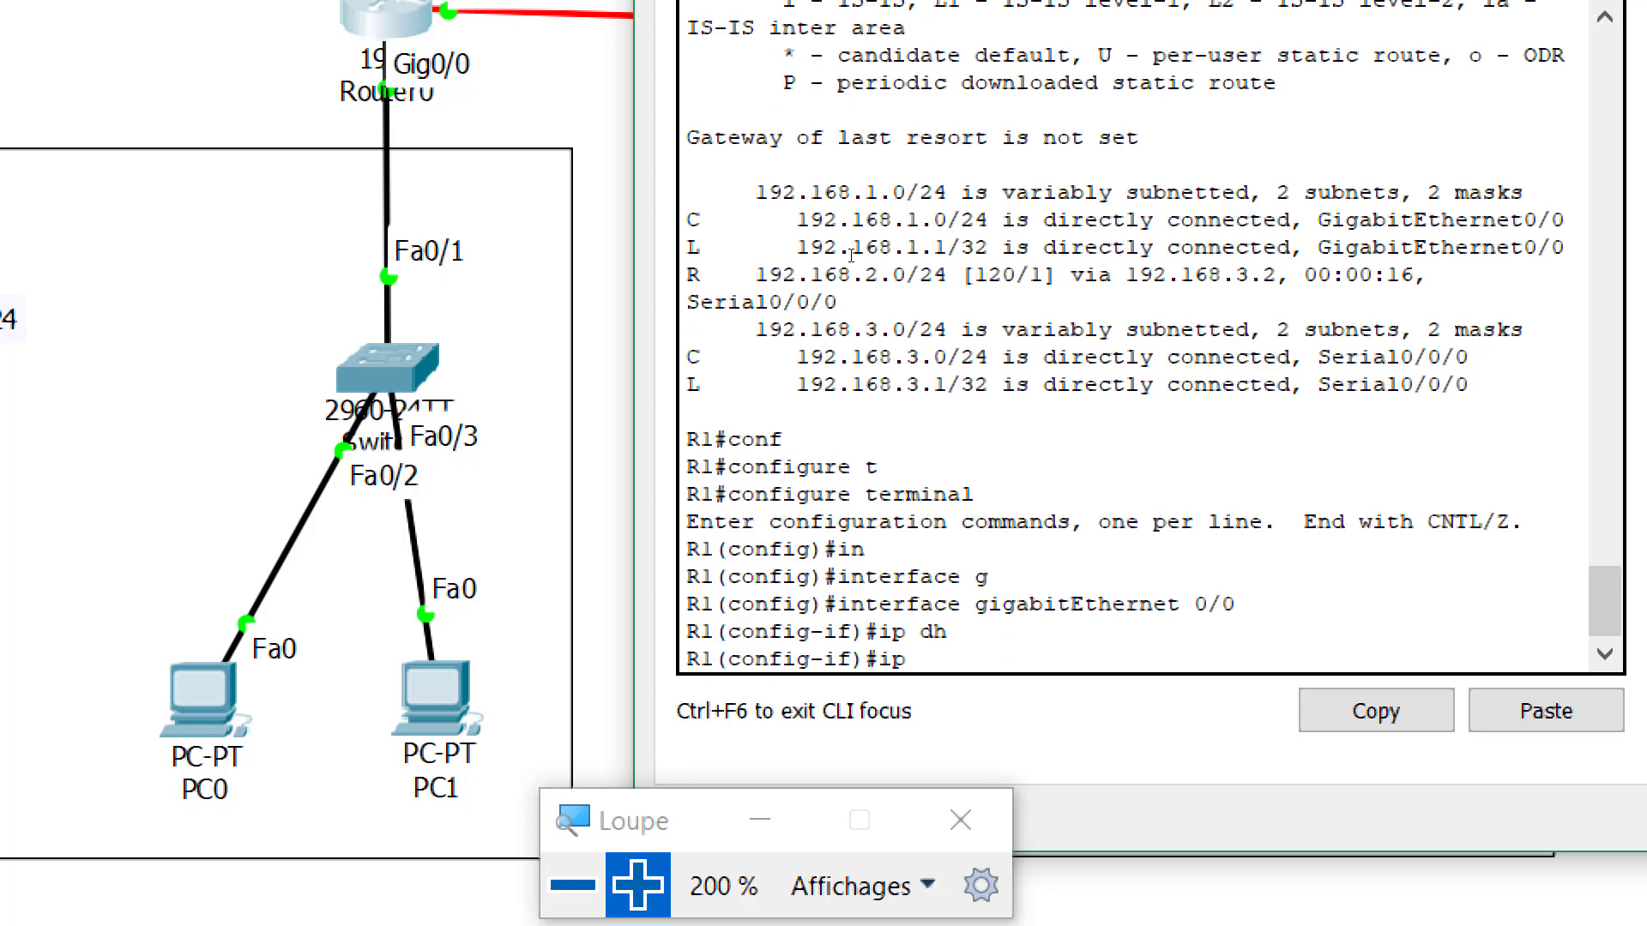
pyautogui.write('hel')
pyautogui.press('Tab')
pyautogui.write('per')
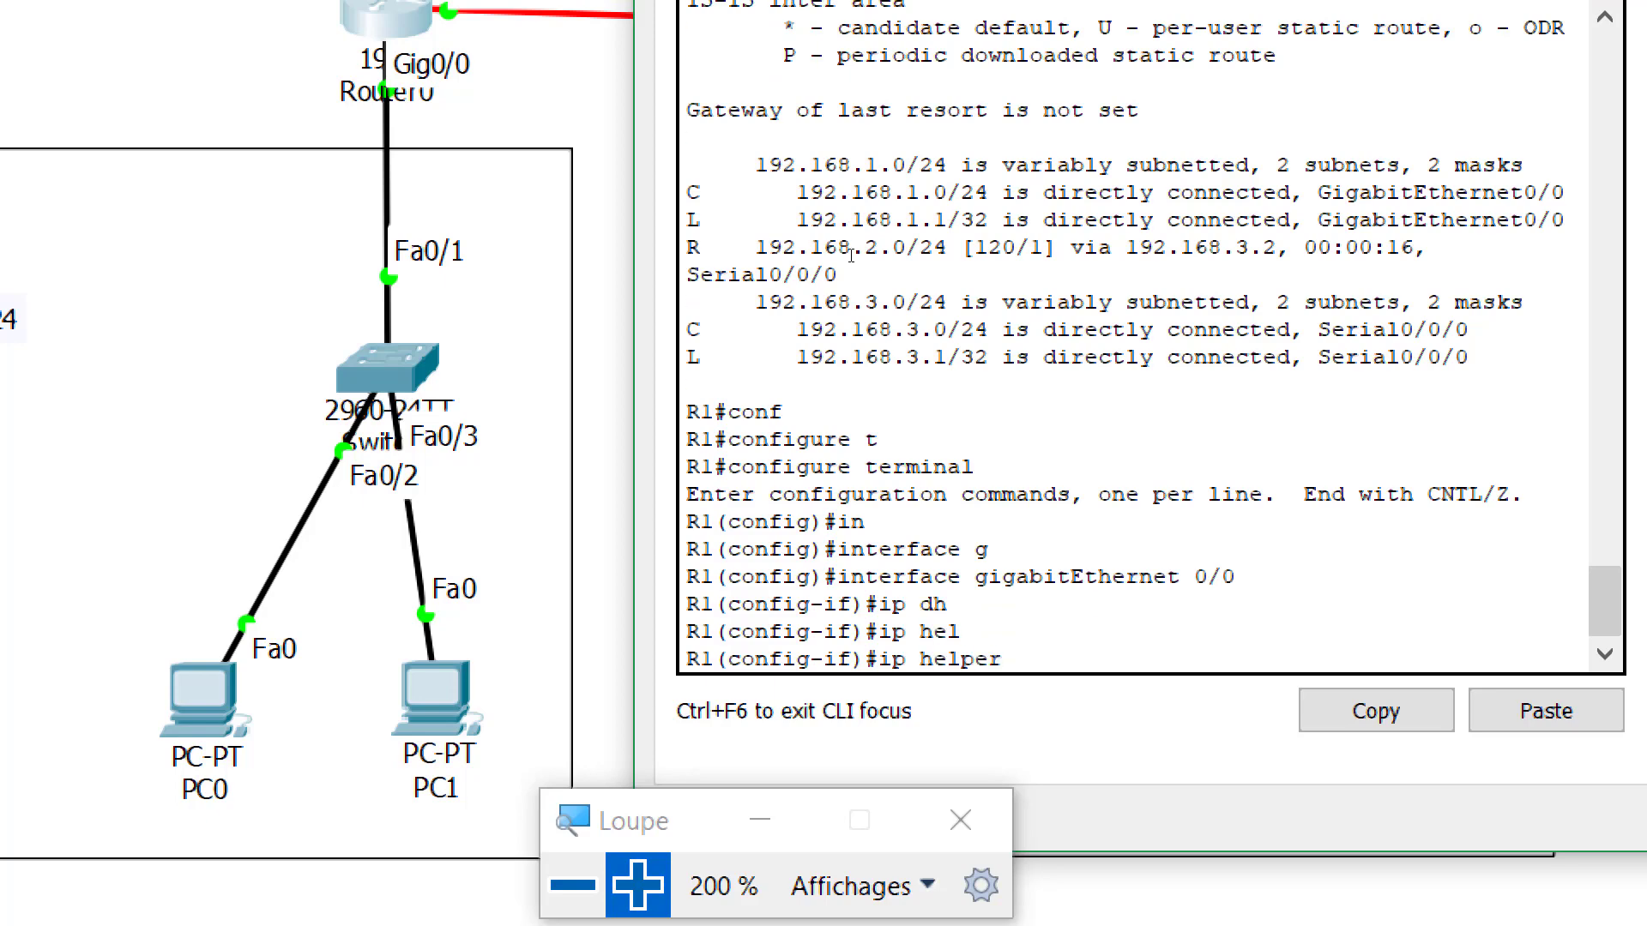
pyautogui.write('-a')
pyautogui.press('Tab')
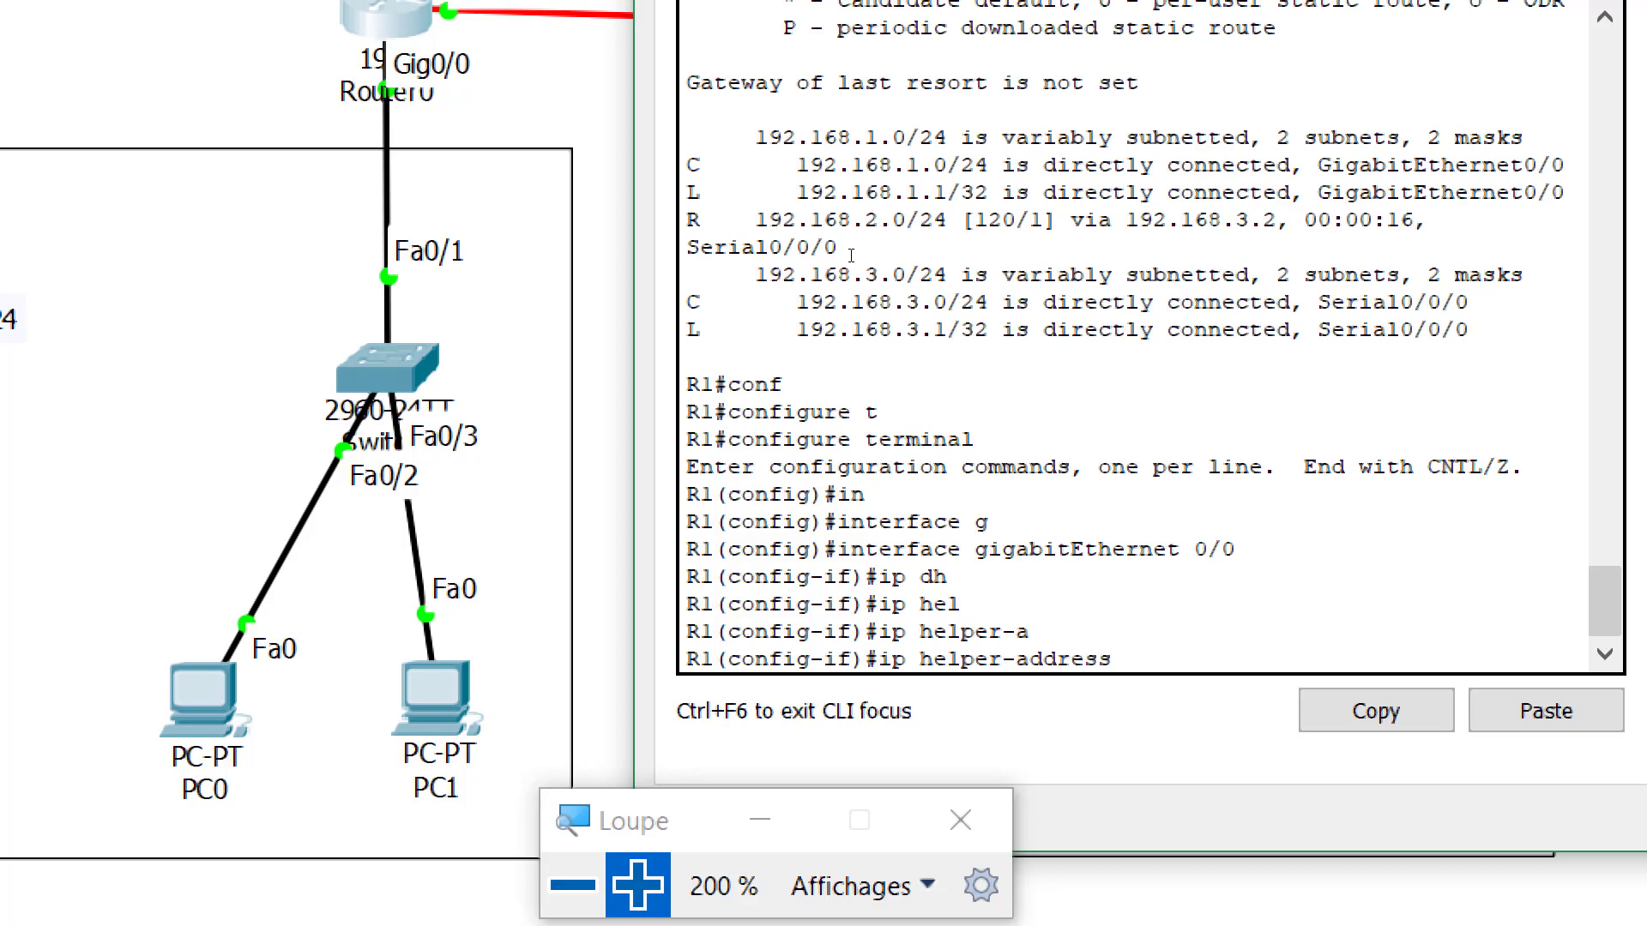
pyautogui.write('?')
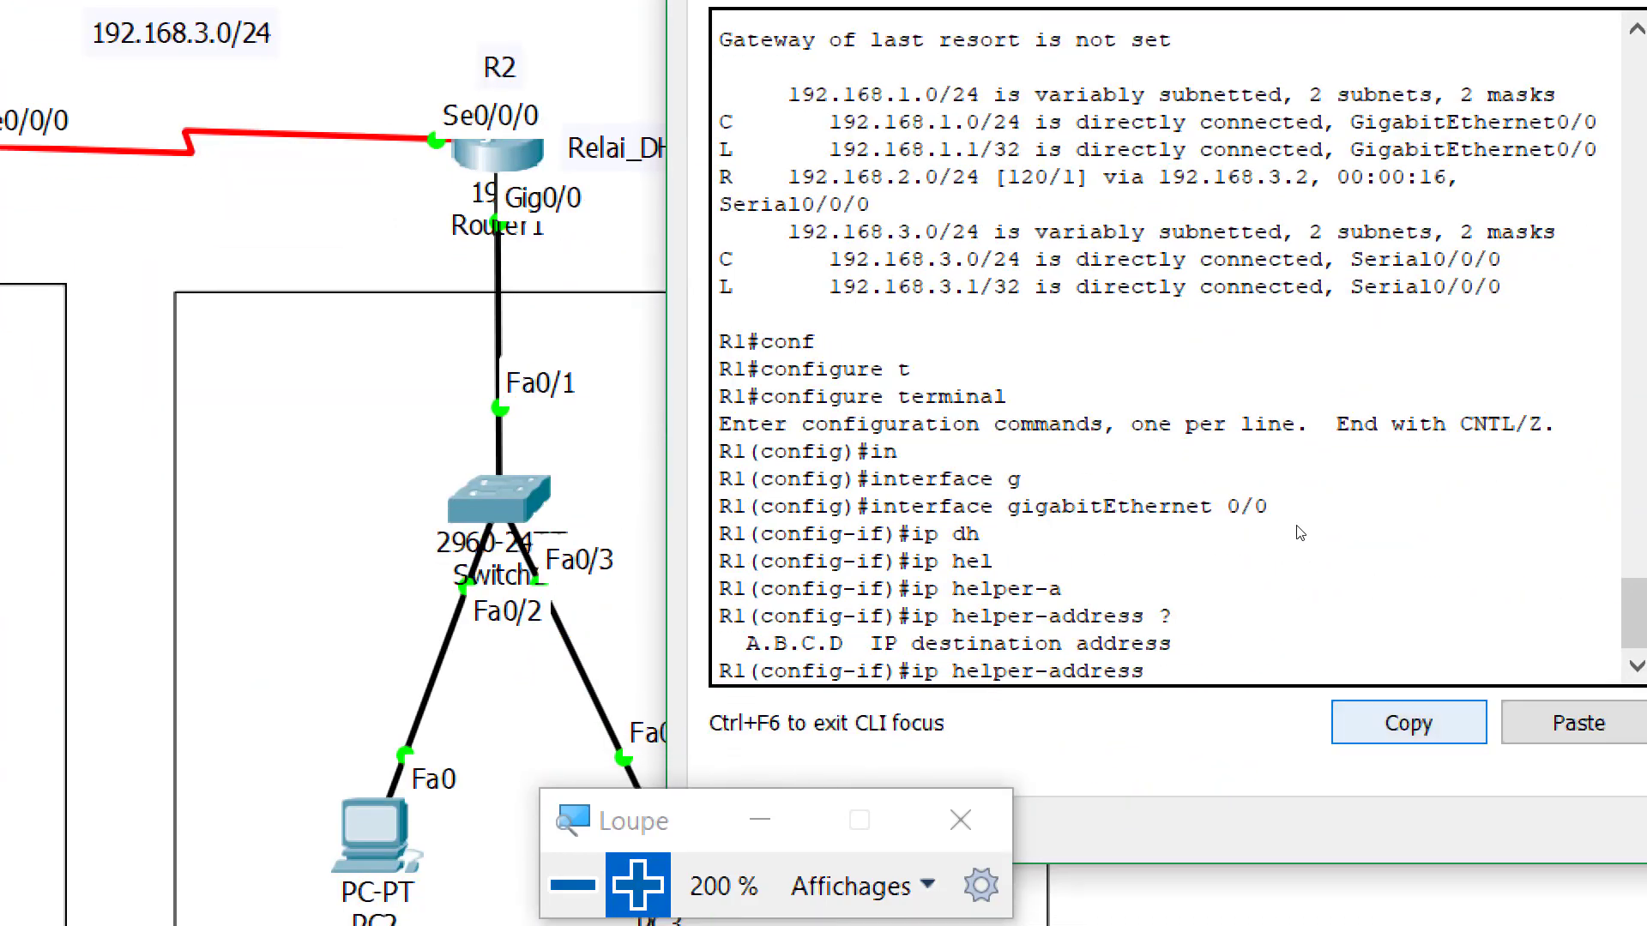
pyautogui.write('192')
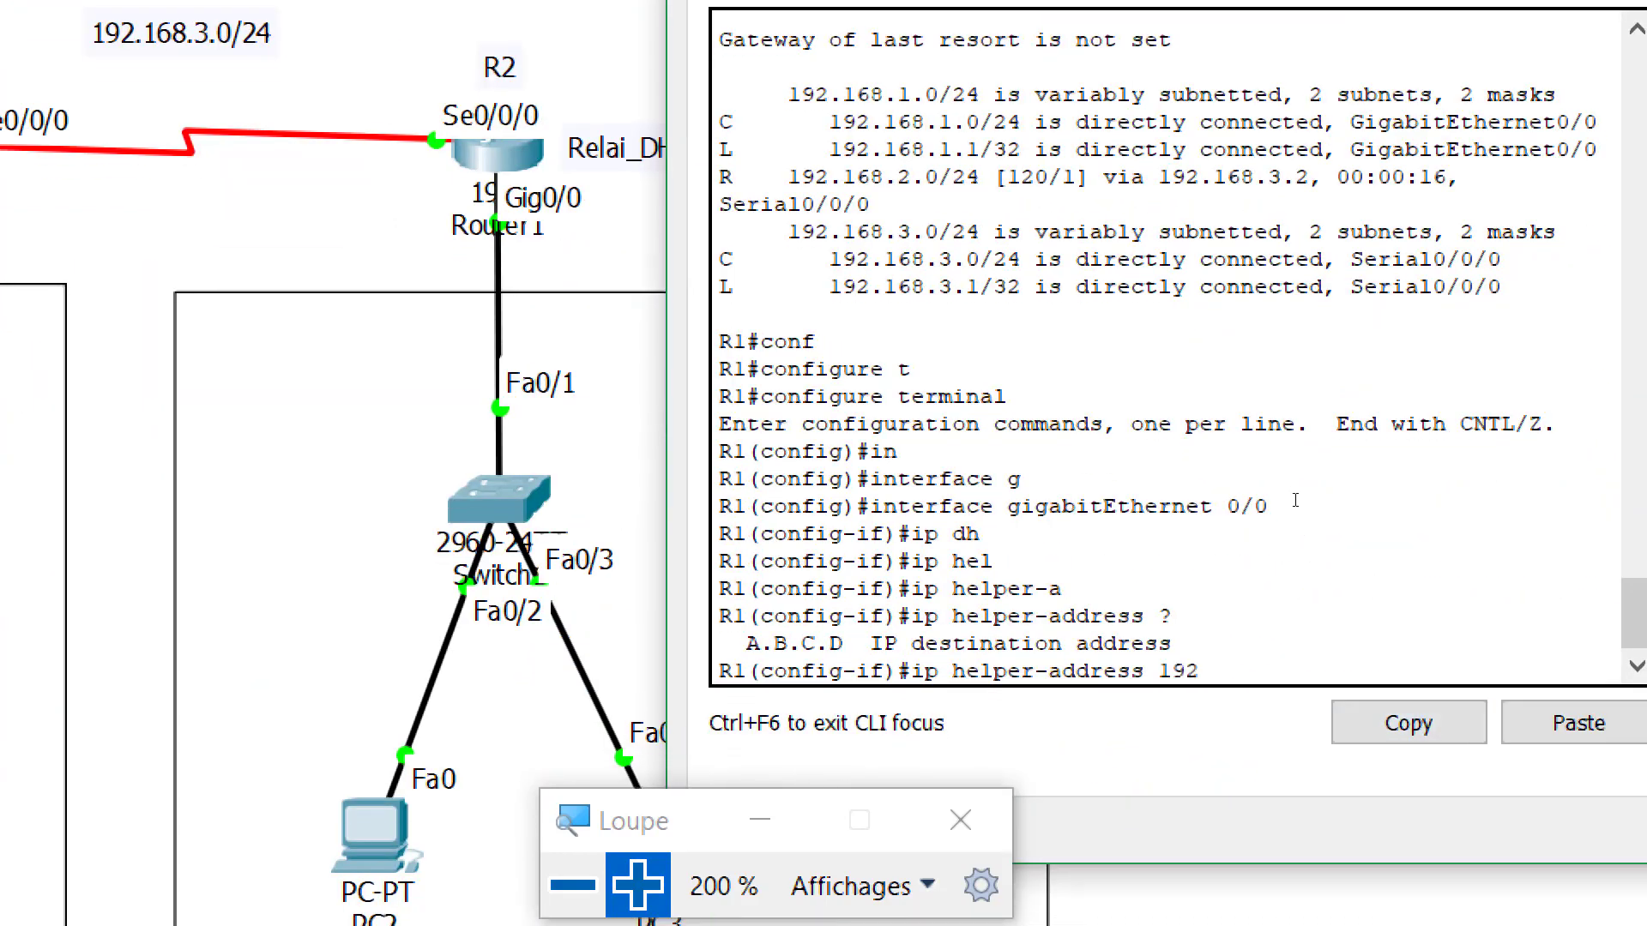
pyautogui.write('.168.3.2')
pyautogui.press('Return')
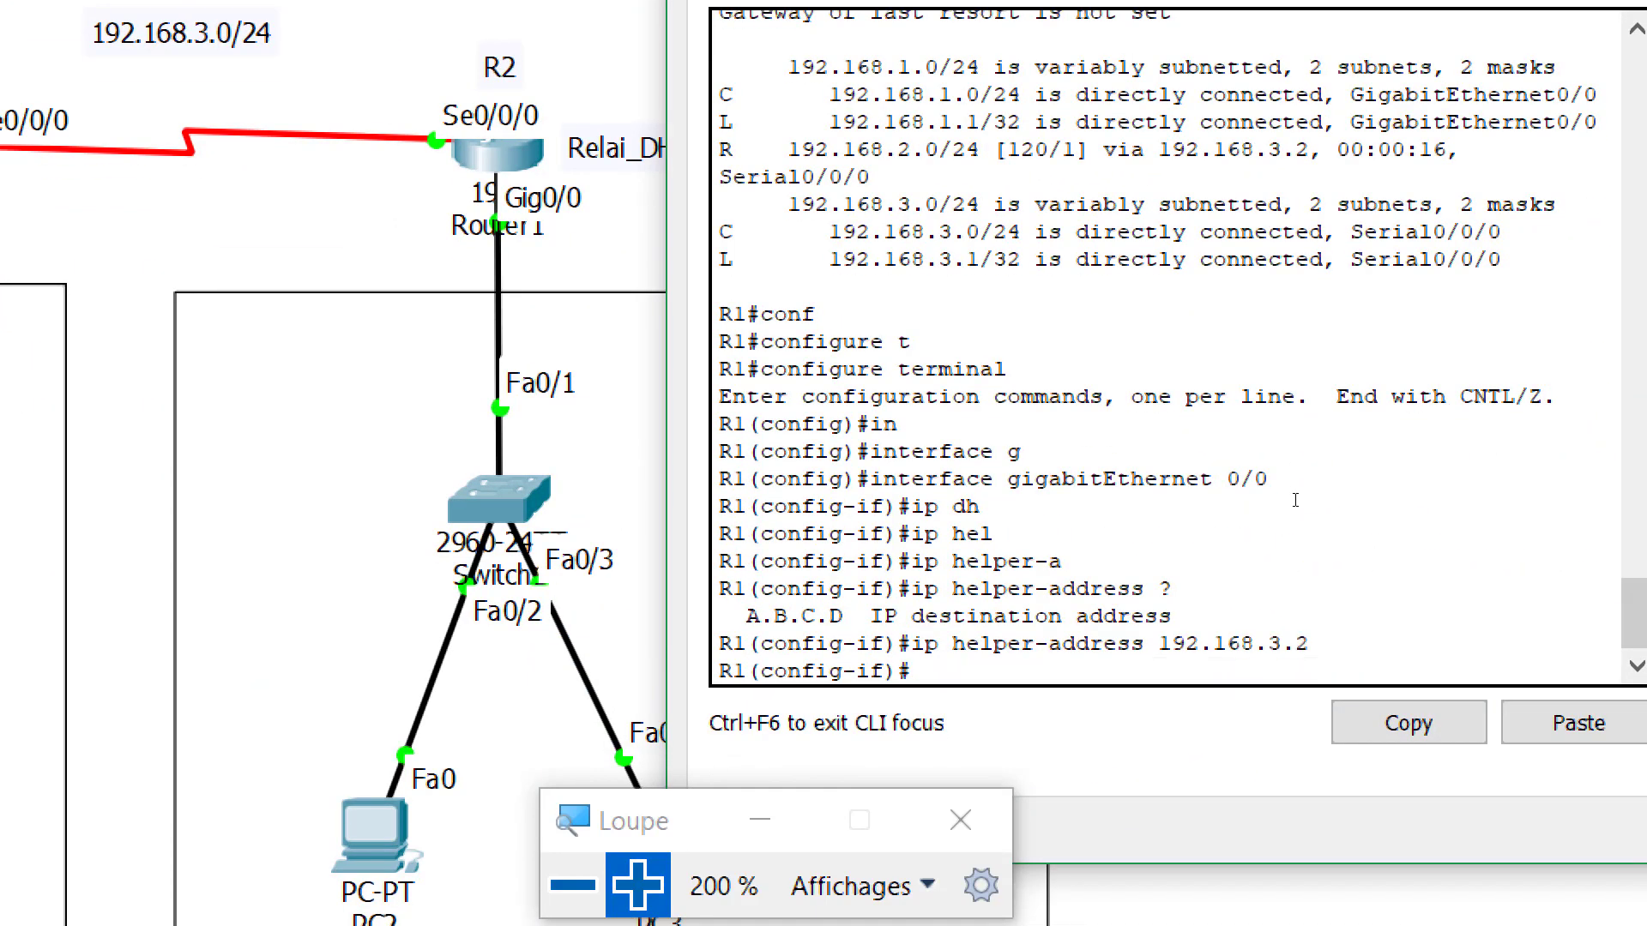
# Leave configuration mode with end and copy R1's running-config to startup-config, accepting the default destination filename.
pyautogui.write('end')
pyautogui.press('Return')
pyautogui.press('Return')
pyautogui.write('cop')
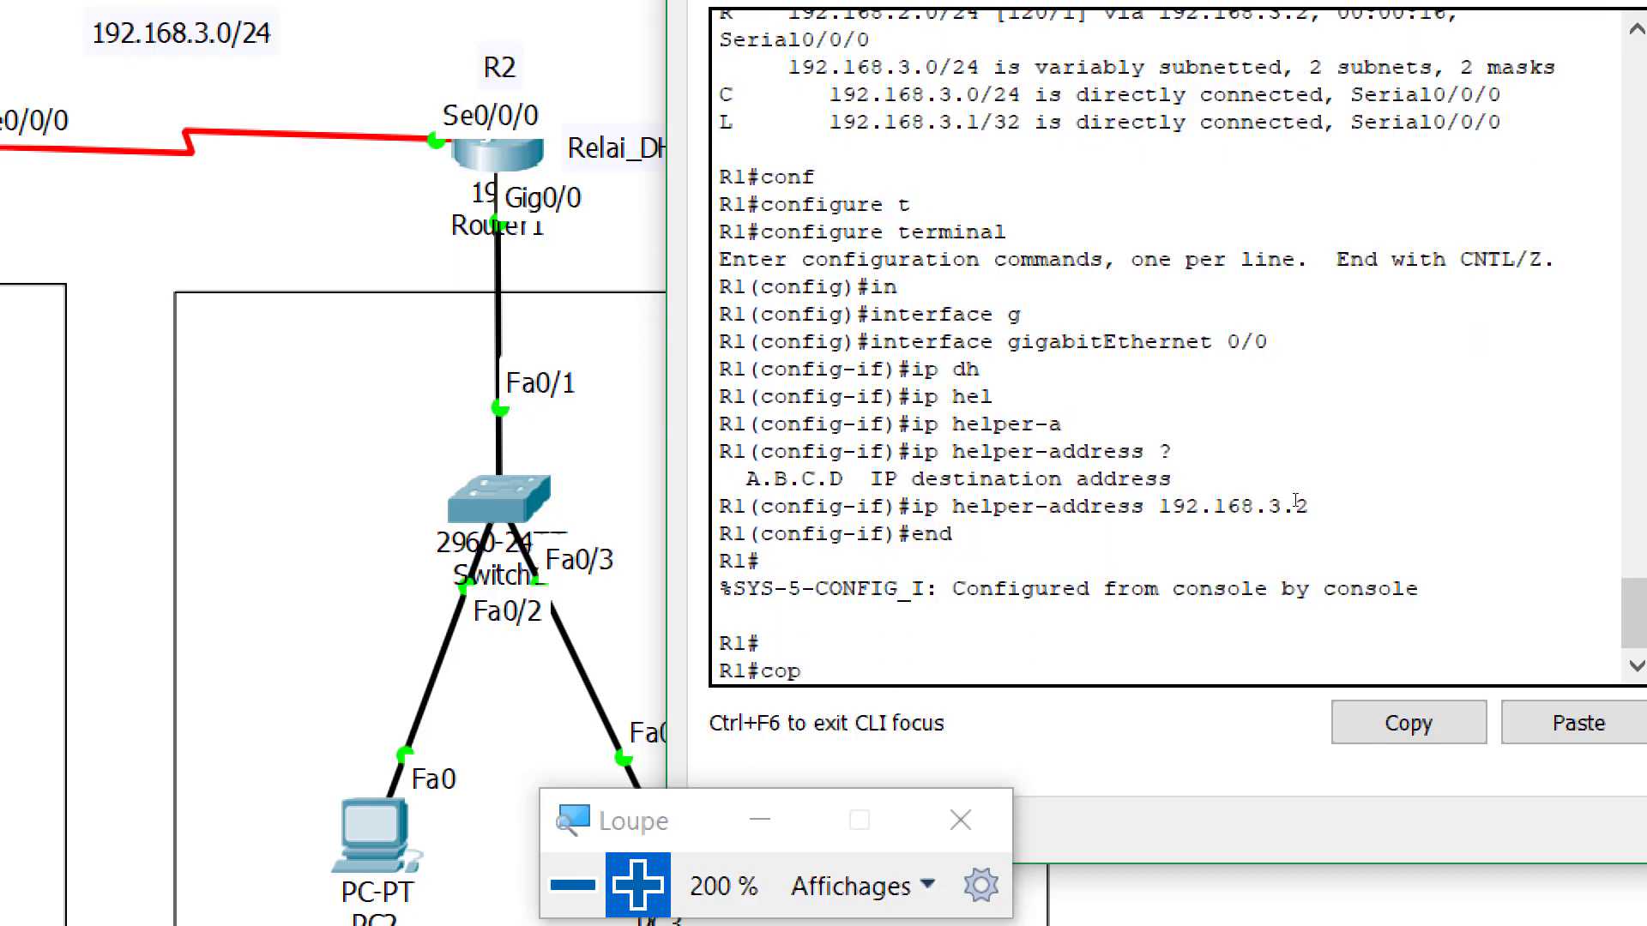
pyautogui.press('Tab')
pyautogui.write('rs')
pyautogui.press('Tab')
pyautogui.write('s')
pyautogui.press('Tab')
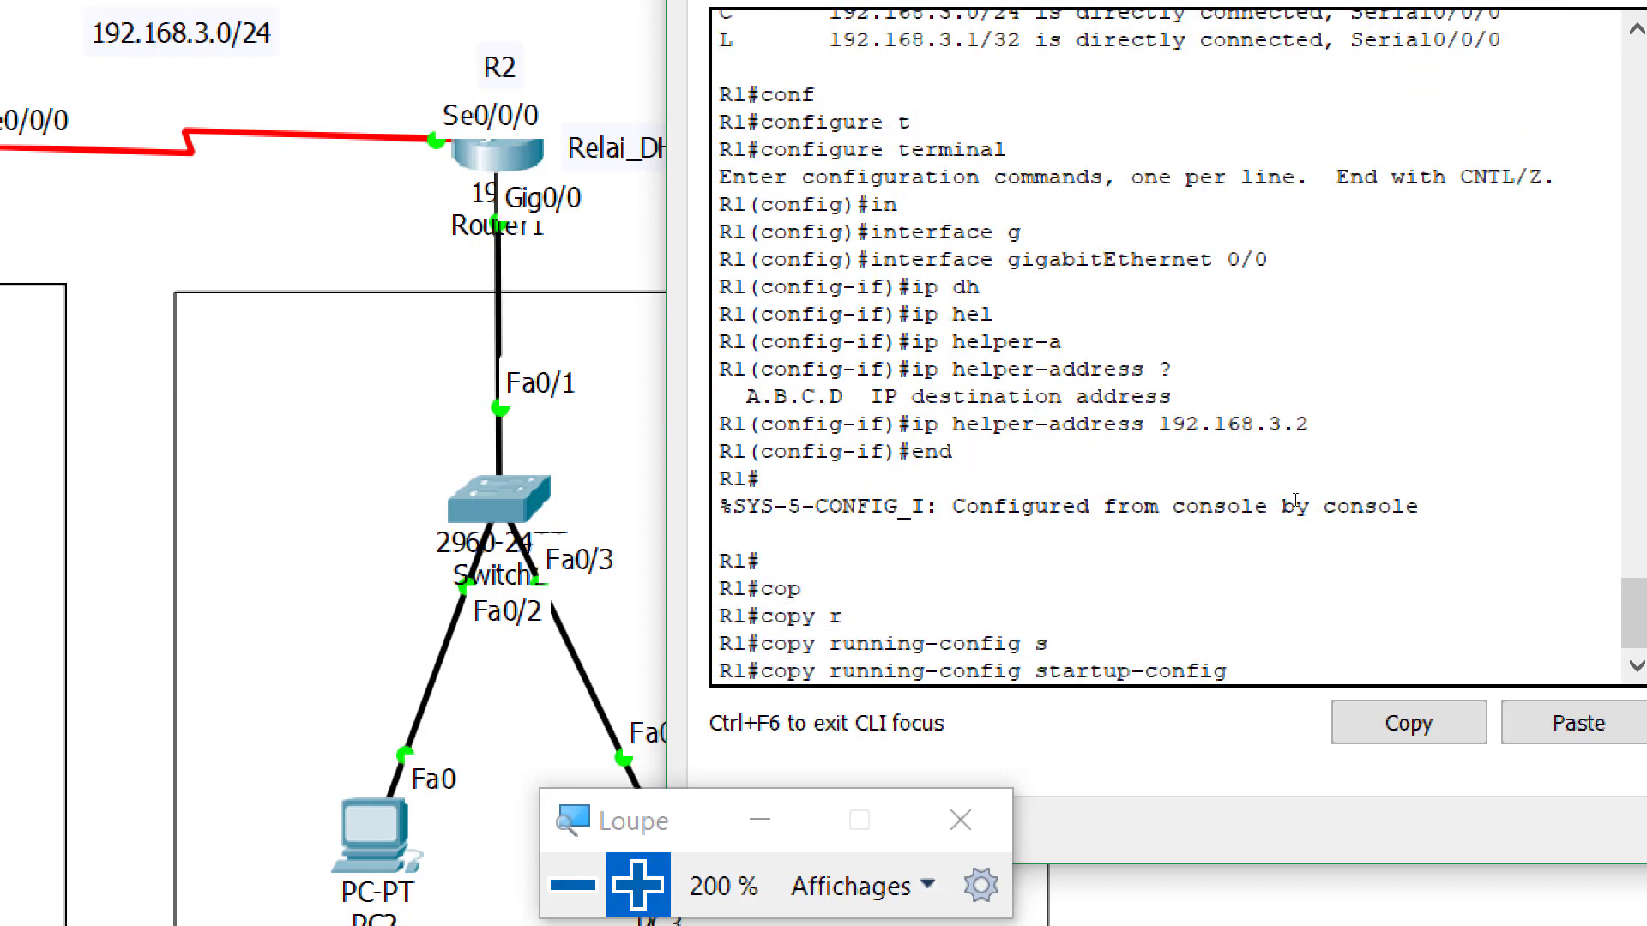
pyautogui.press('Return')
pyautogui.press('Return')
pyautogui.press('Return')
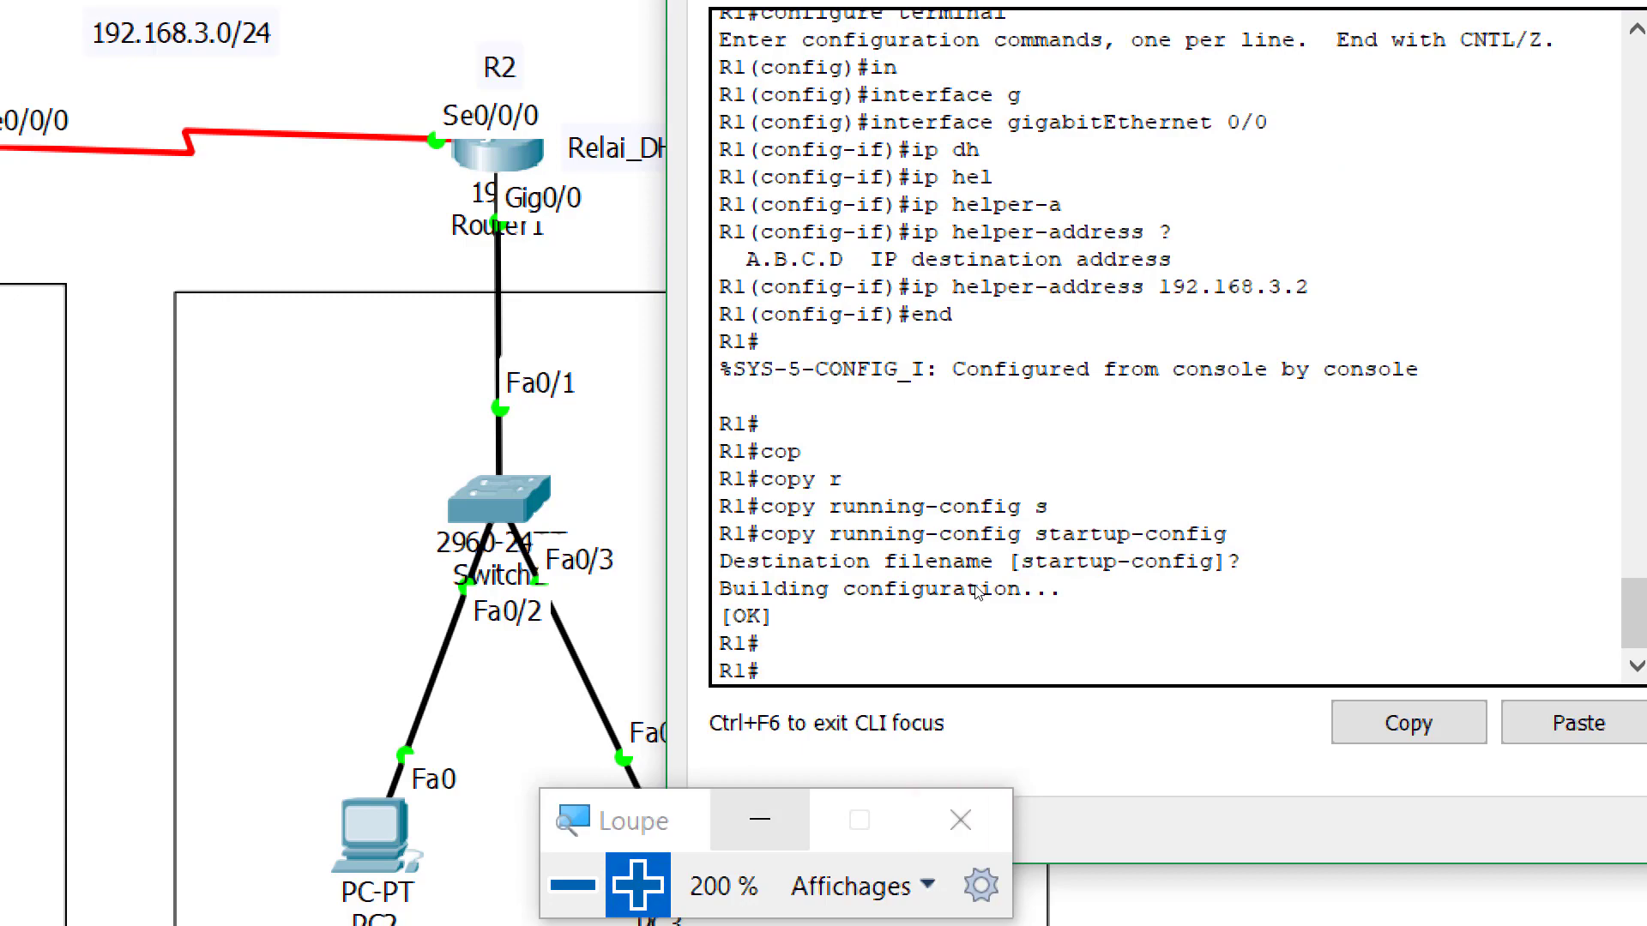
# Review R1's relay commands by highlighting the gigabitEthernet 0/0 interface and the helper address.
pyautogui.press('super+minus')
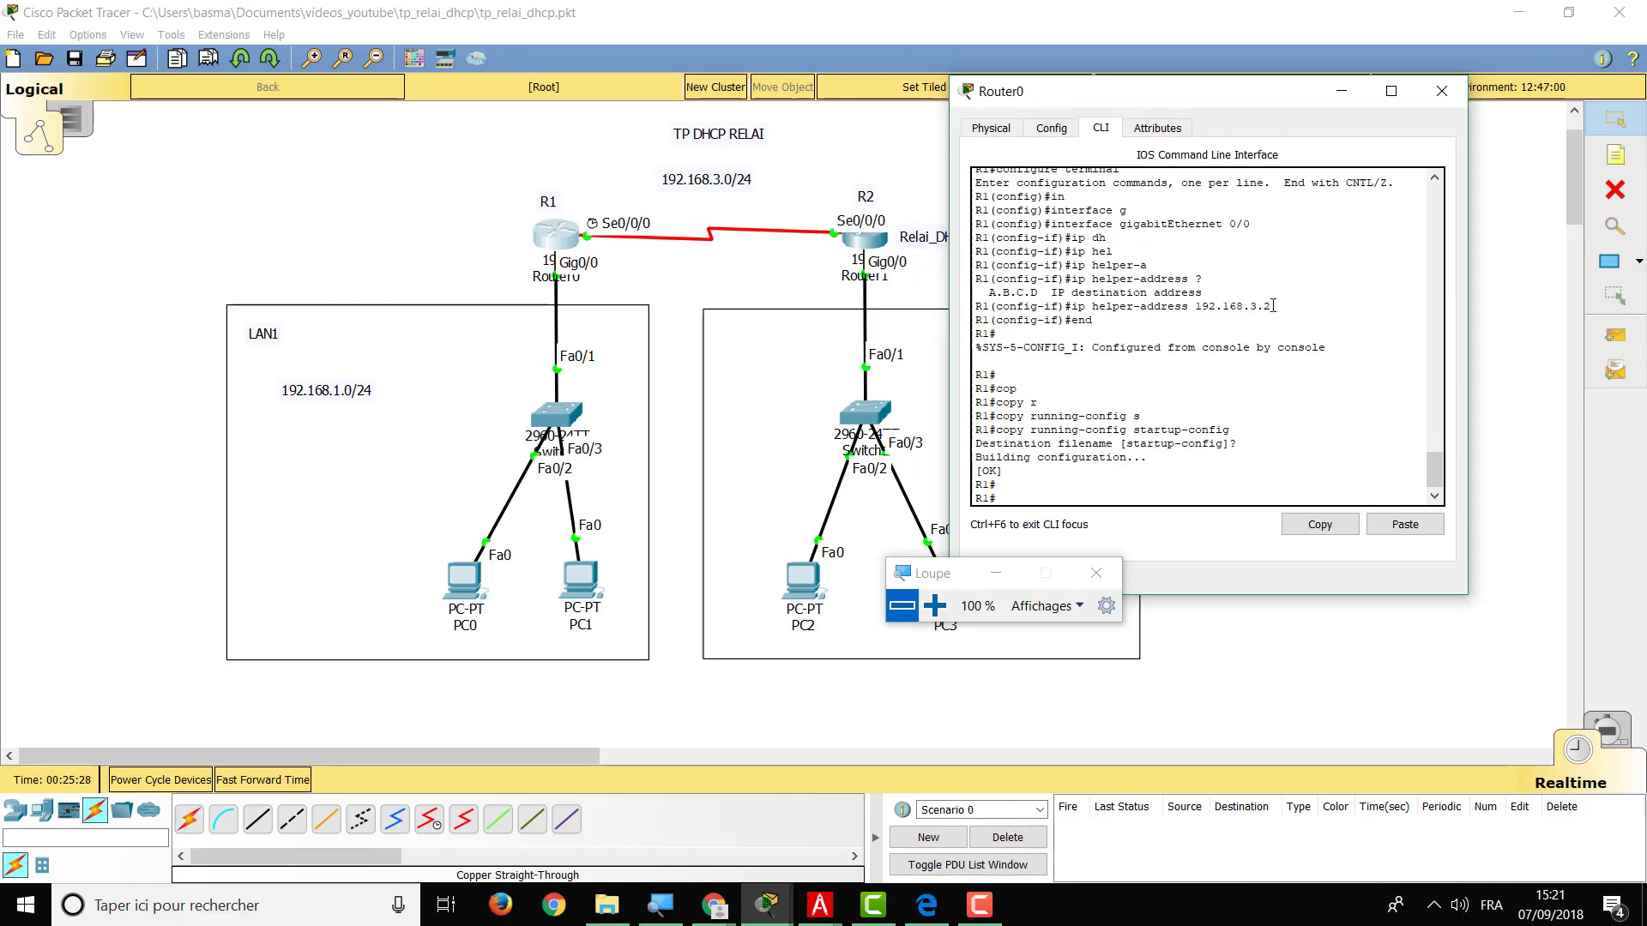
pyautogui.click(935, 605)
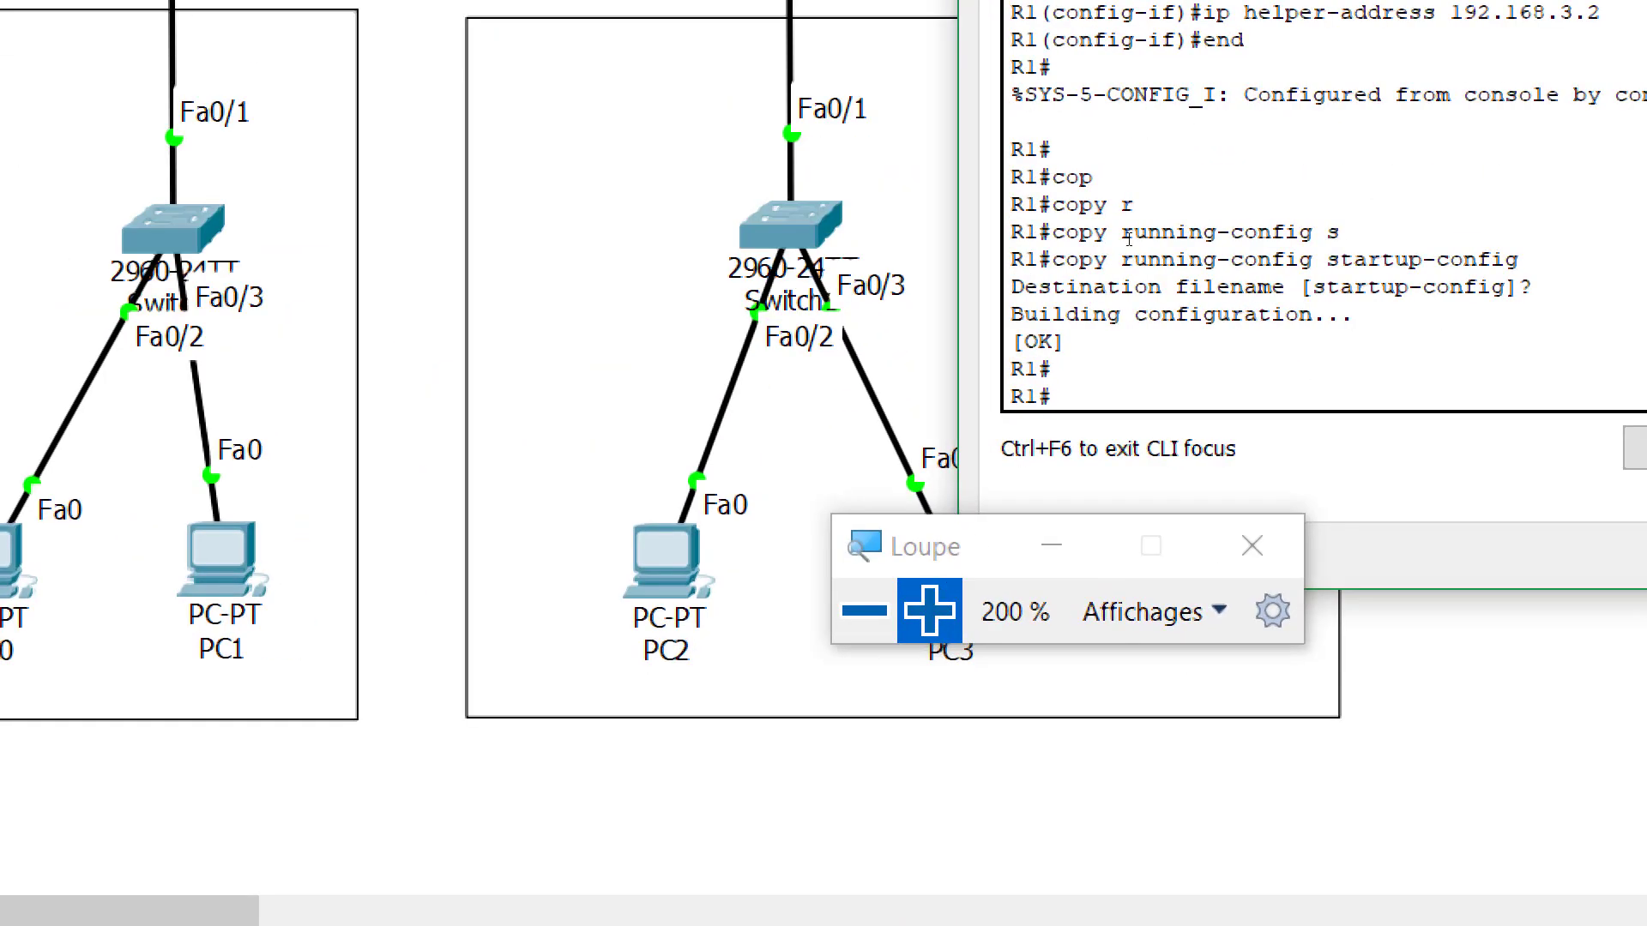
pyautogui.moveTo(1456, 101); pyautogui.dragTo(1086, 102)
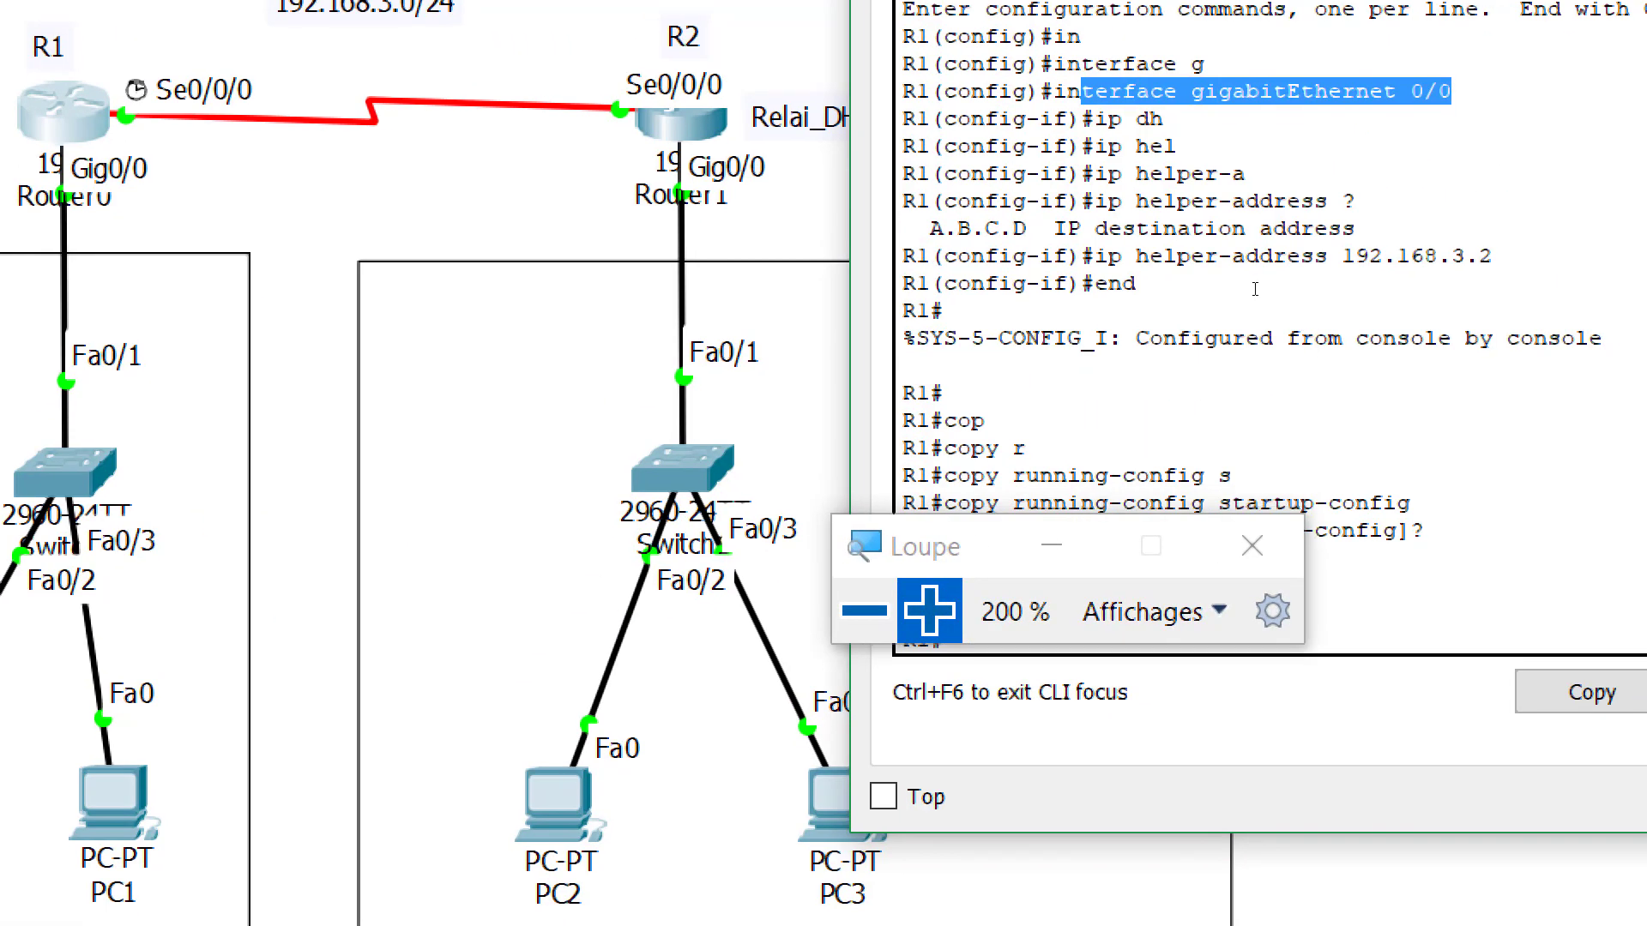
pyautogui.moveTo(1497, 266); pyautogui.dragTo(1443, 266)
pyautogui.moveTo(1224, 306); pyautogui.dragTo(1197, 307)
pyautogui.click(1285, 307)
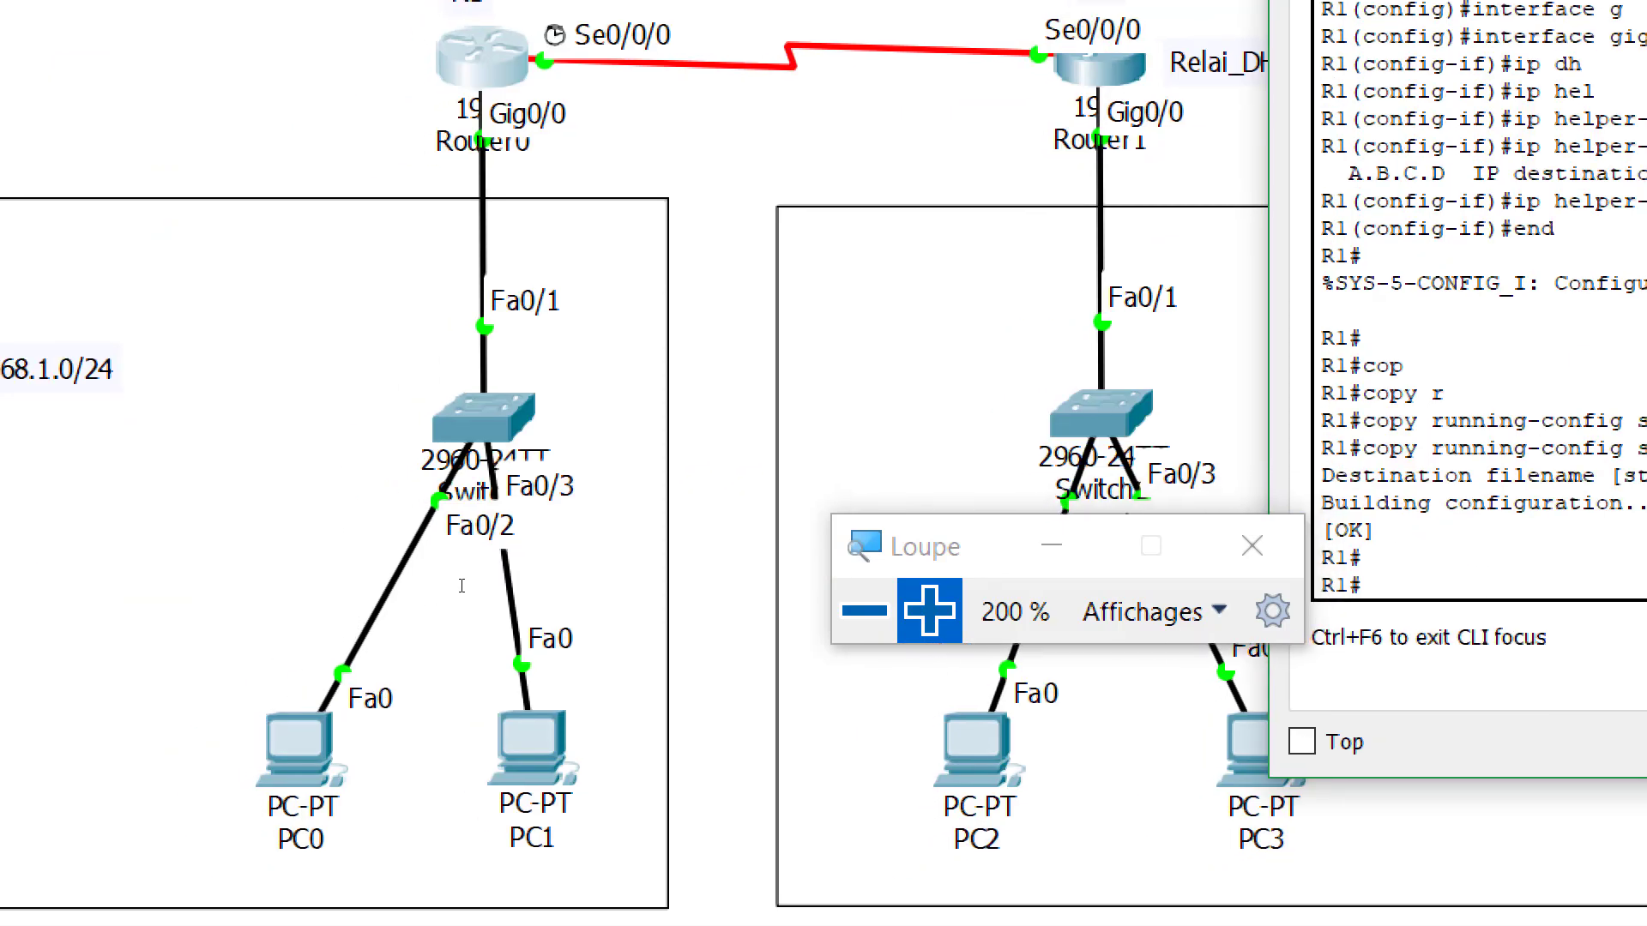
# Check PC0's IP configuration for an address leased through the DHCP relay.
pyautogui.click(467, 582)
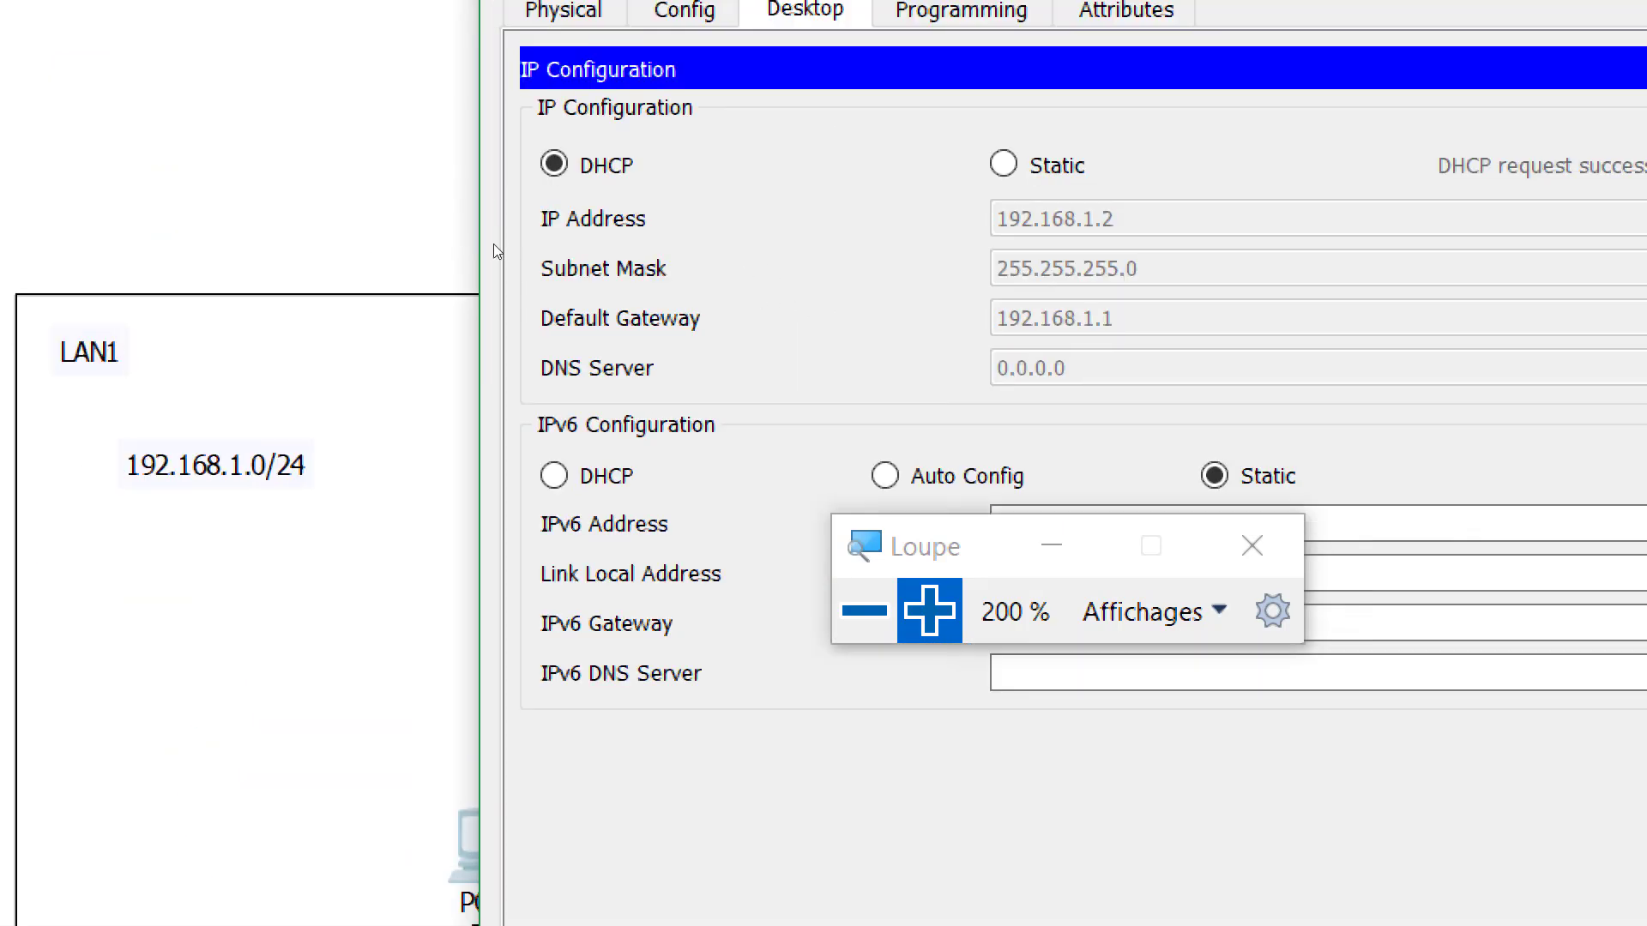
pyautogui.click(416, 240)
# Set PC1's IP configuration to DHCP to obtain a LAN1 address through the relay, and close the PC1 window.
pyautogui.click(676, 656)
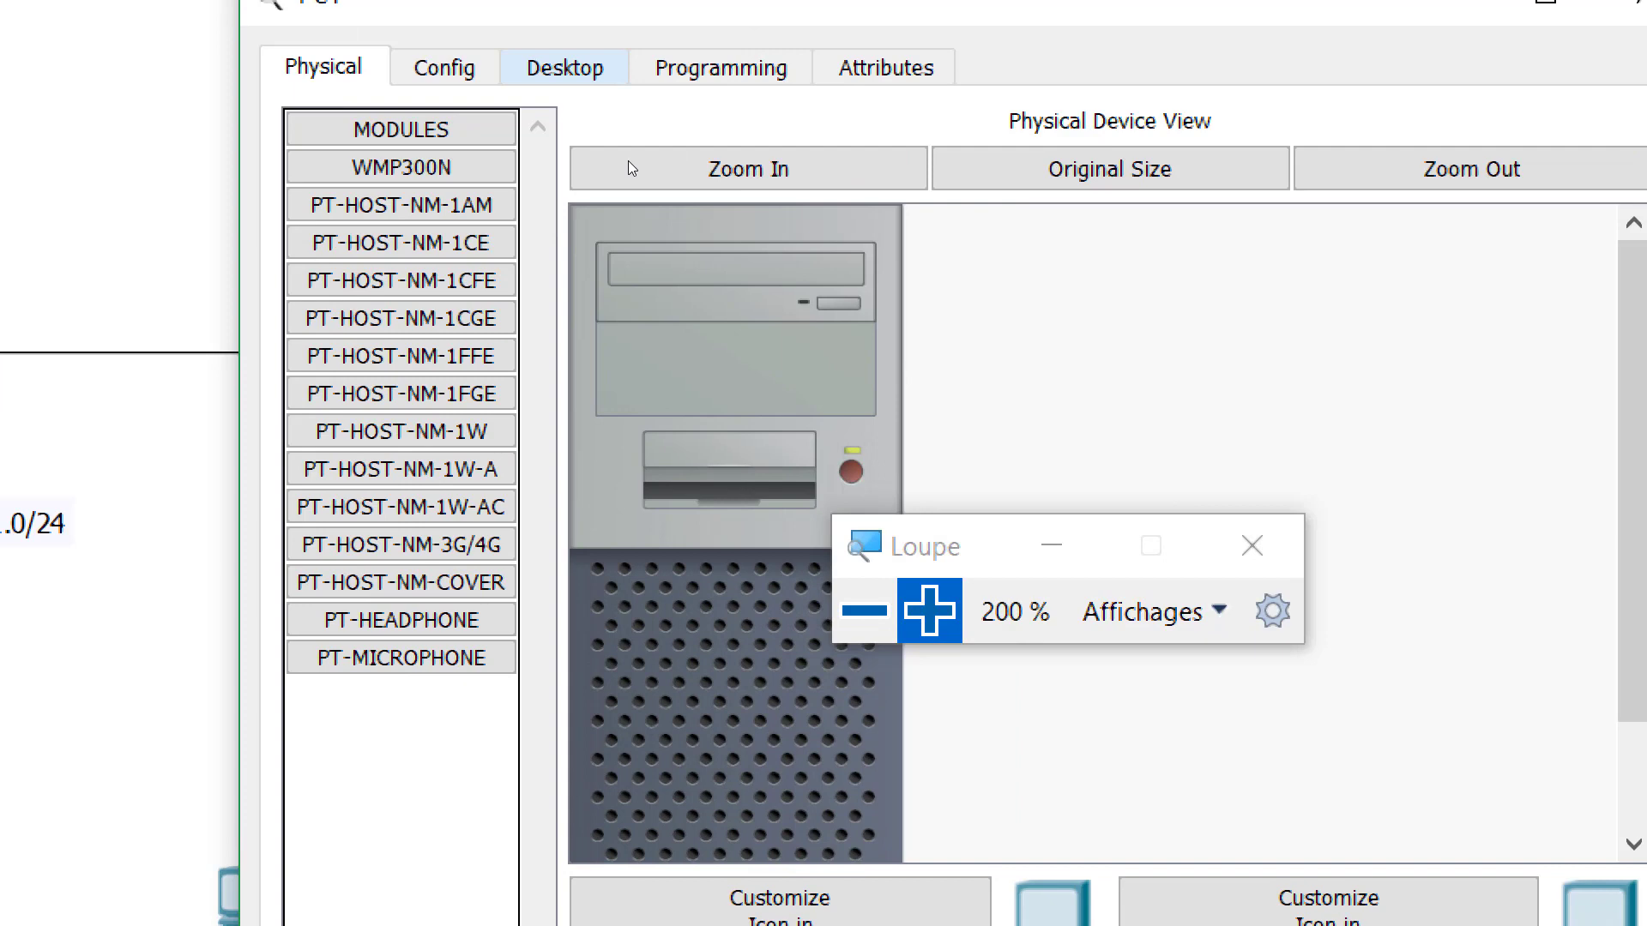
pyautogui.click(621, 162)
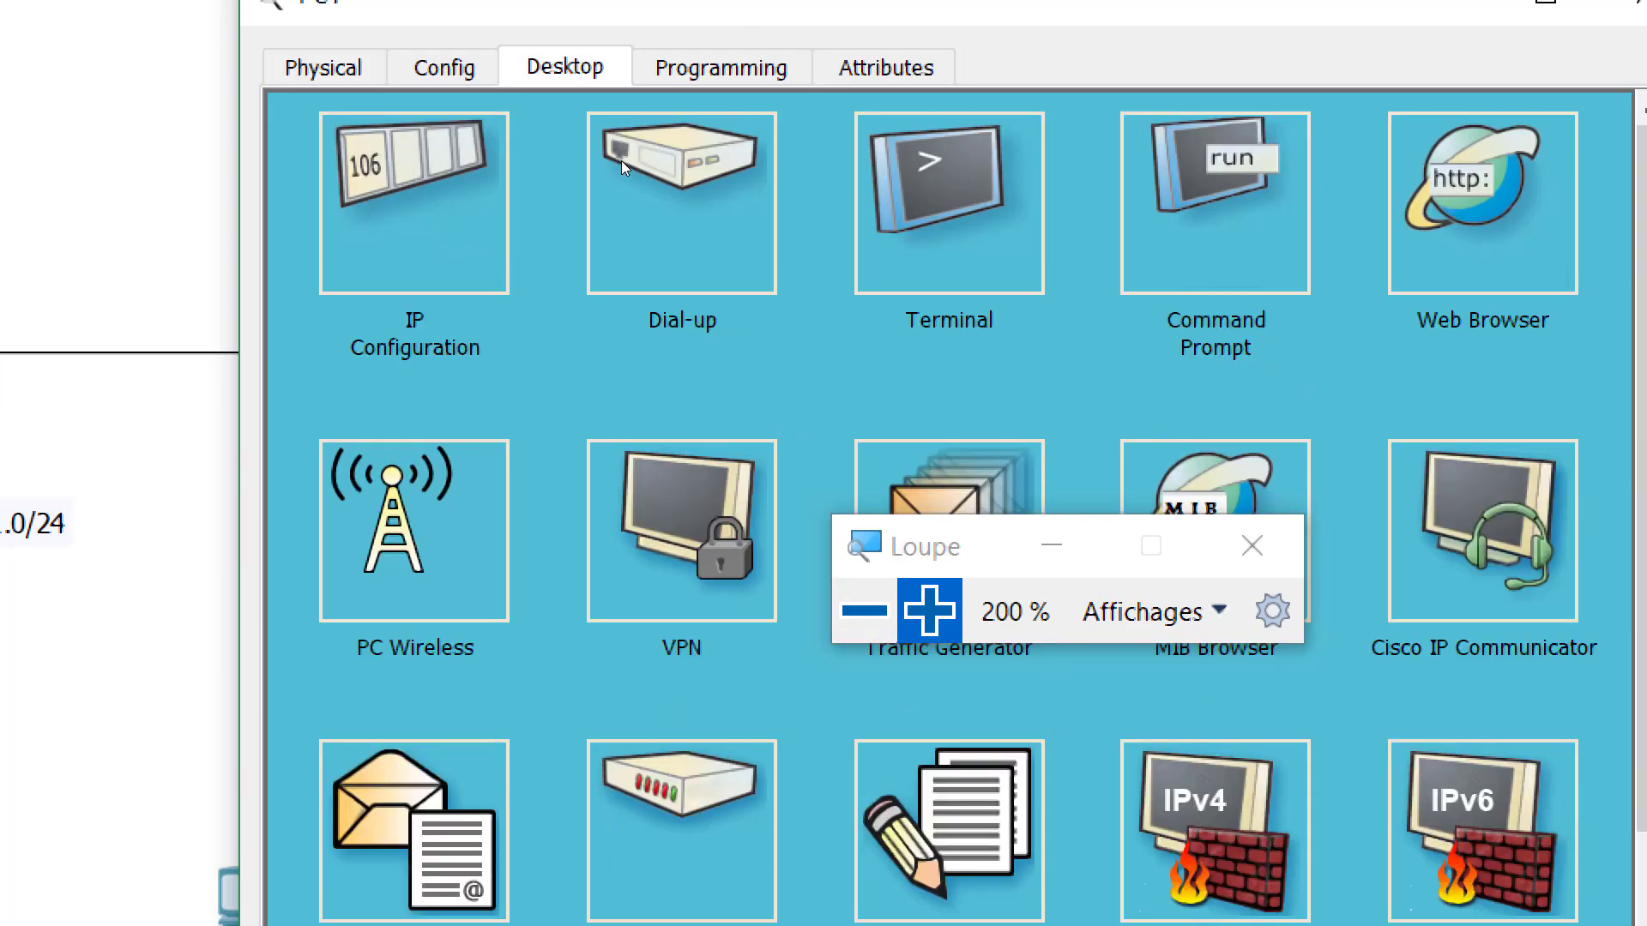
pyautogui.click(576, 230)
pyautogui.click(518, 246)
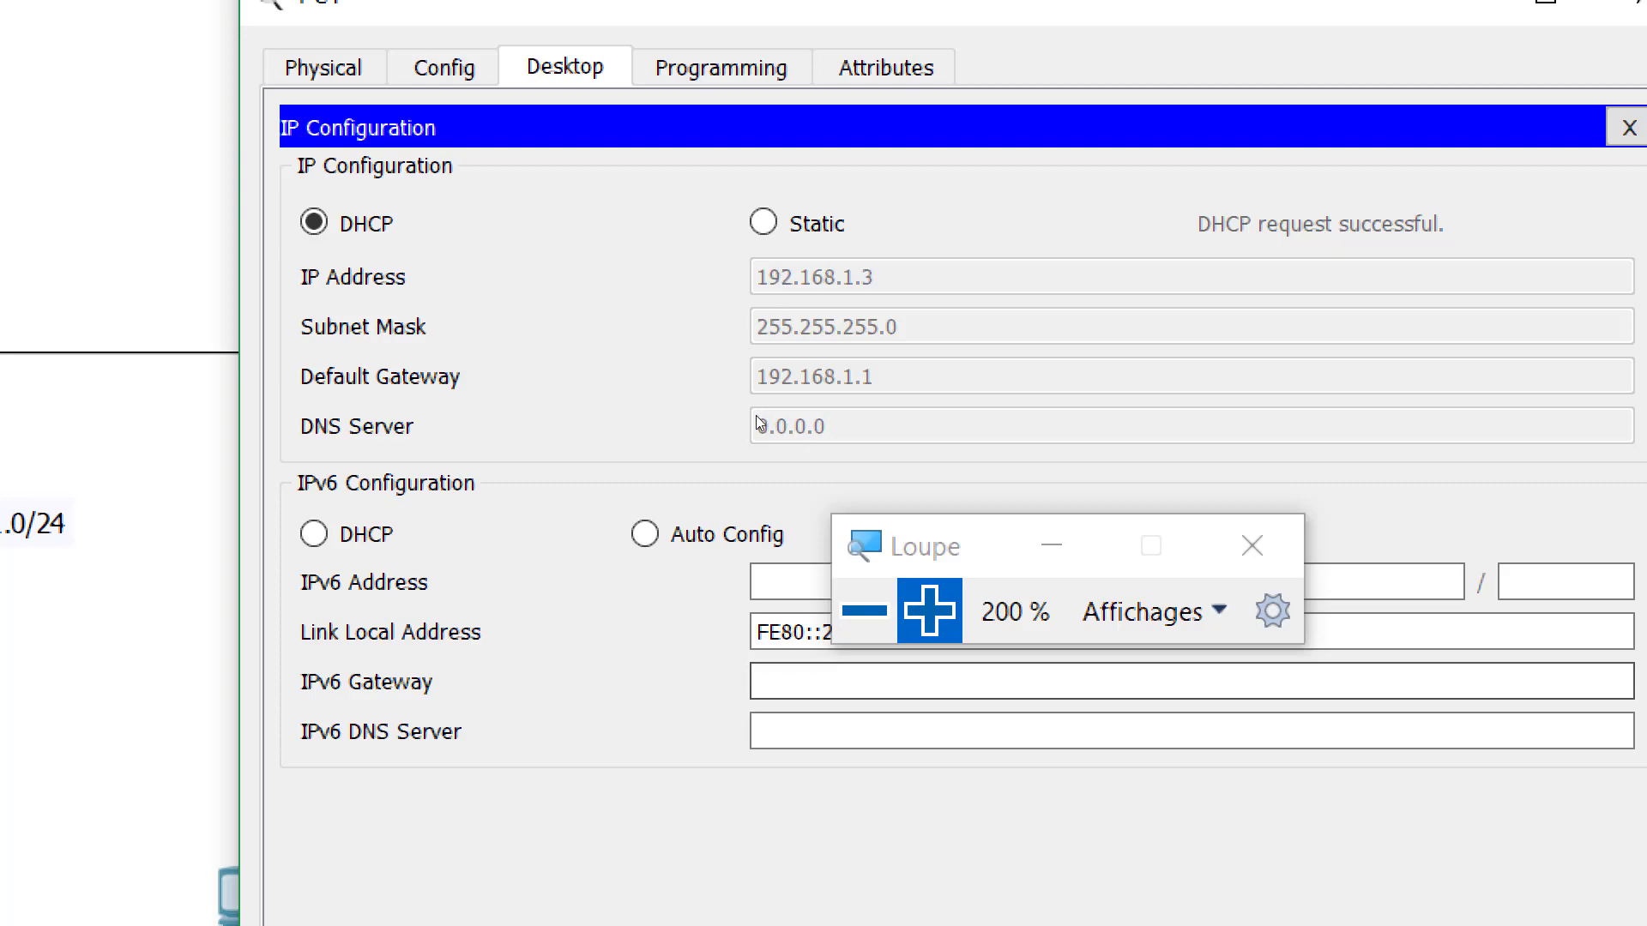
pyautogui.click(865, 611)
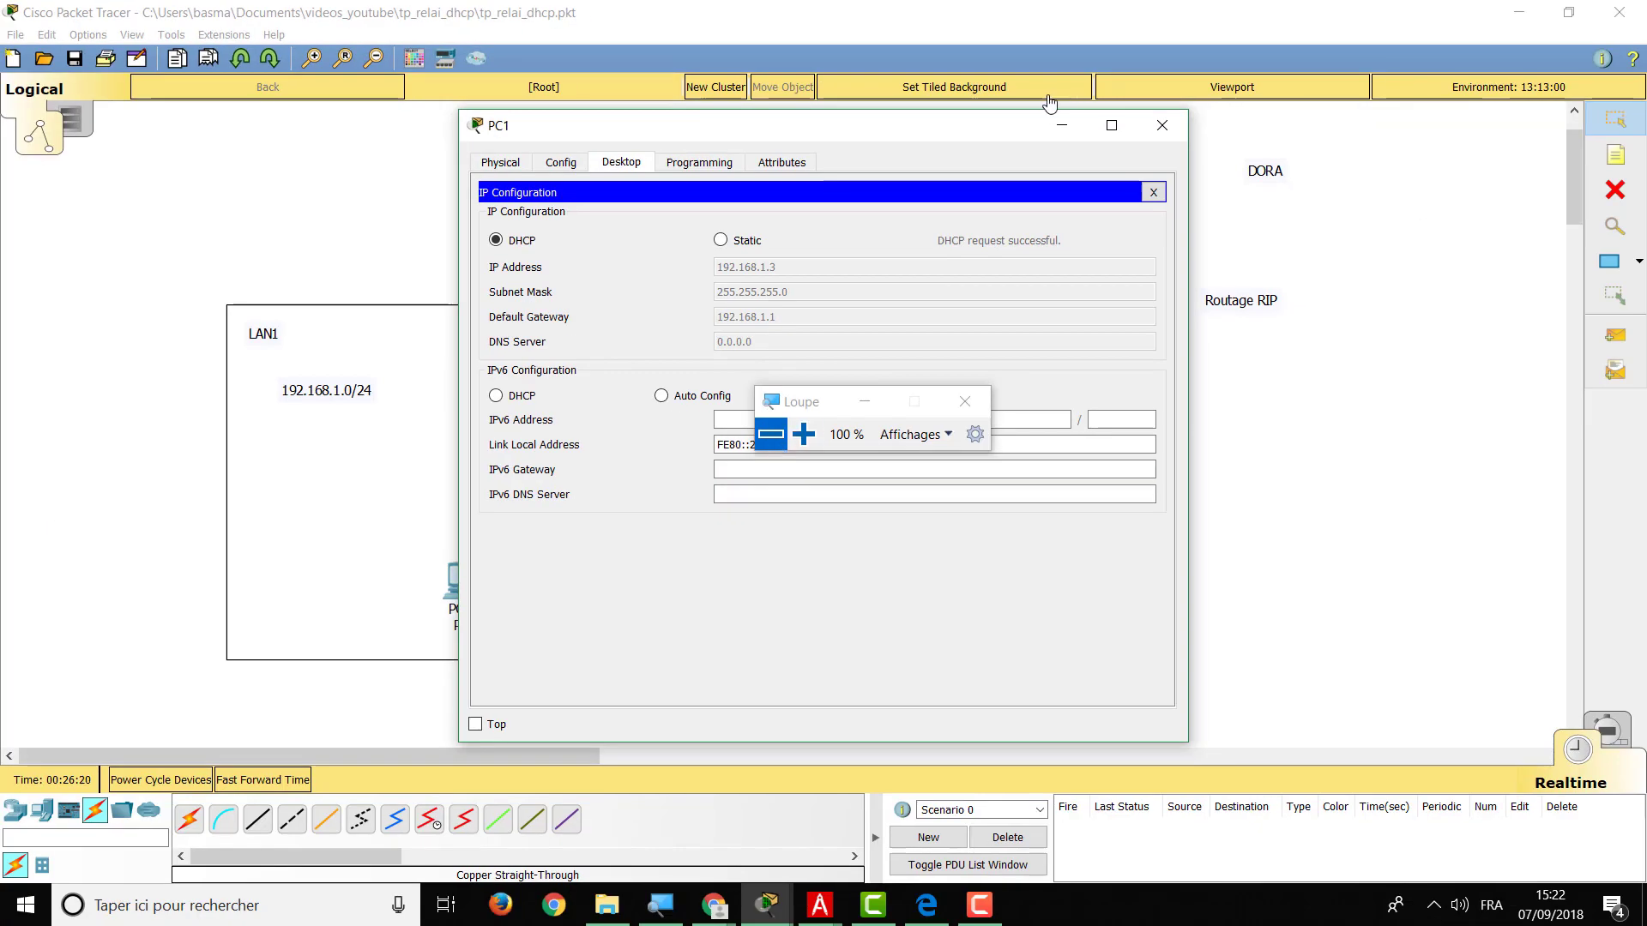
pyautogui.click(1159, 126)
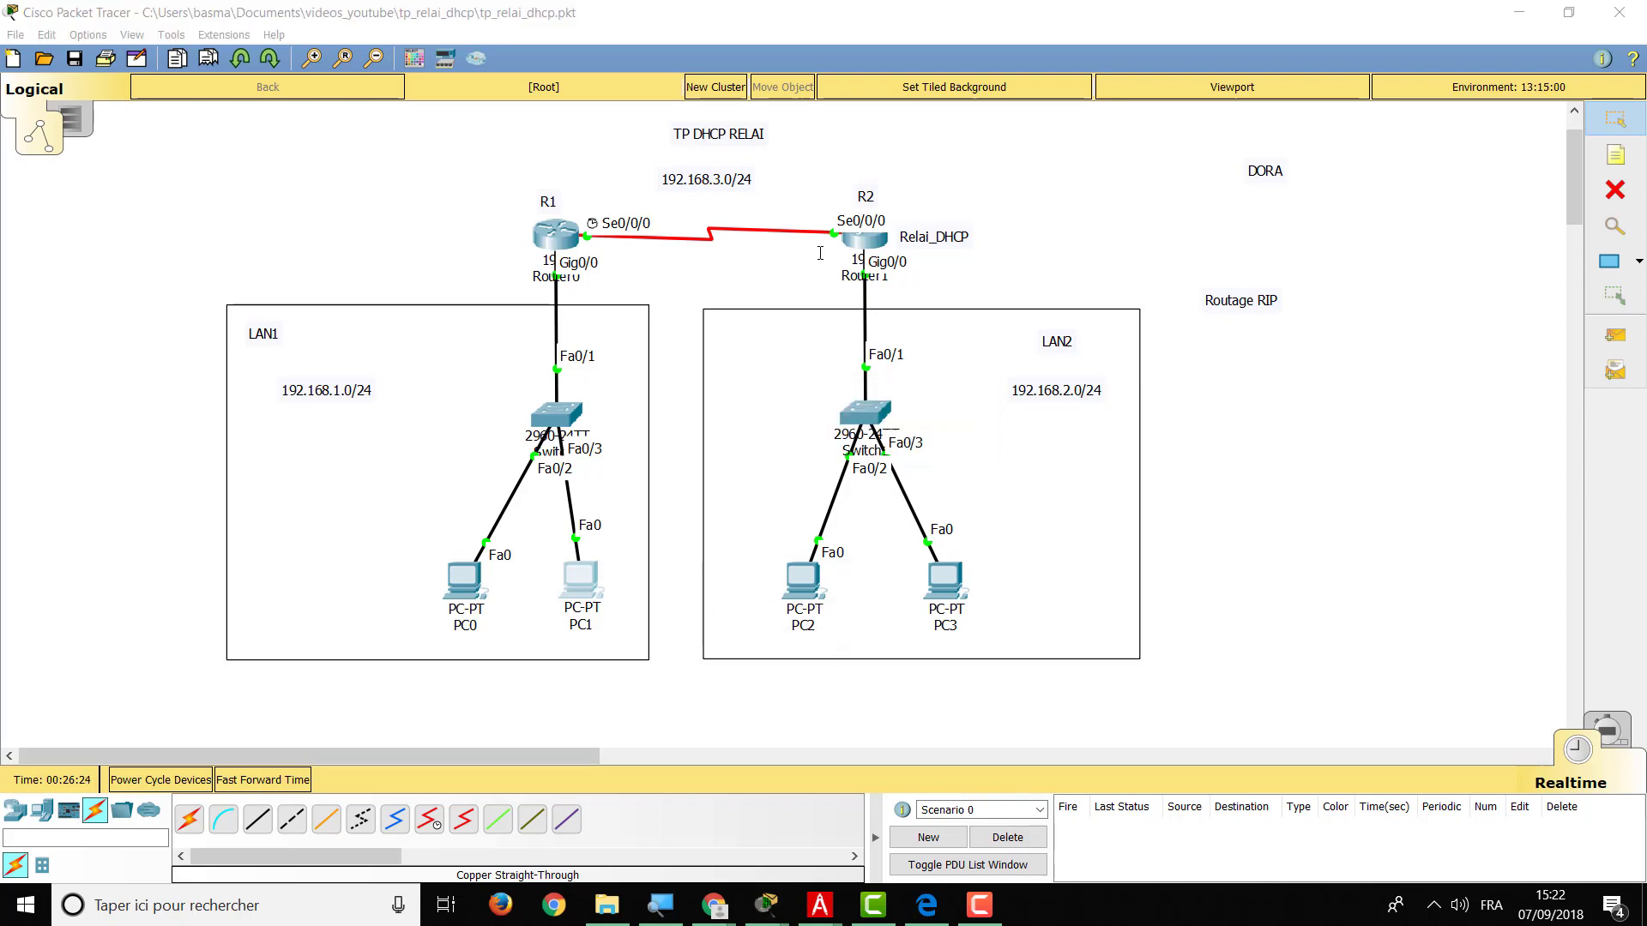
# Test connectivity between the LANs with simple PDUs from PC1 to PC2 and from PC3 to PC0, and delete the test scenario.
pyautogui.click(1615, 335)
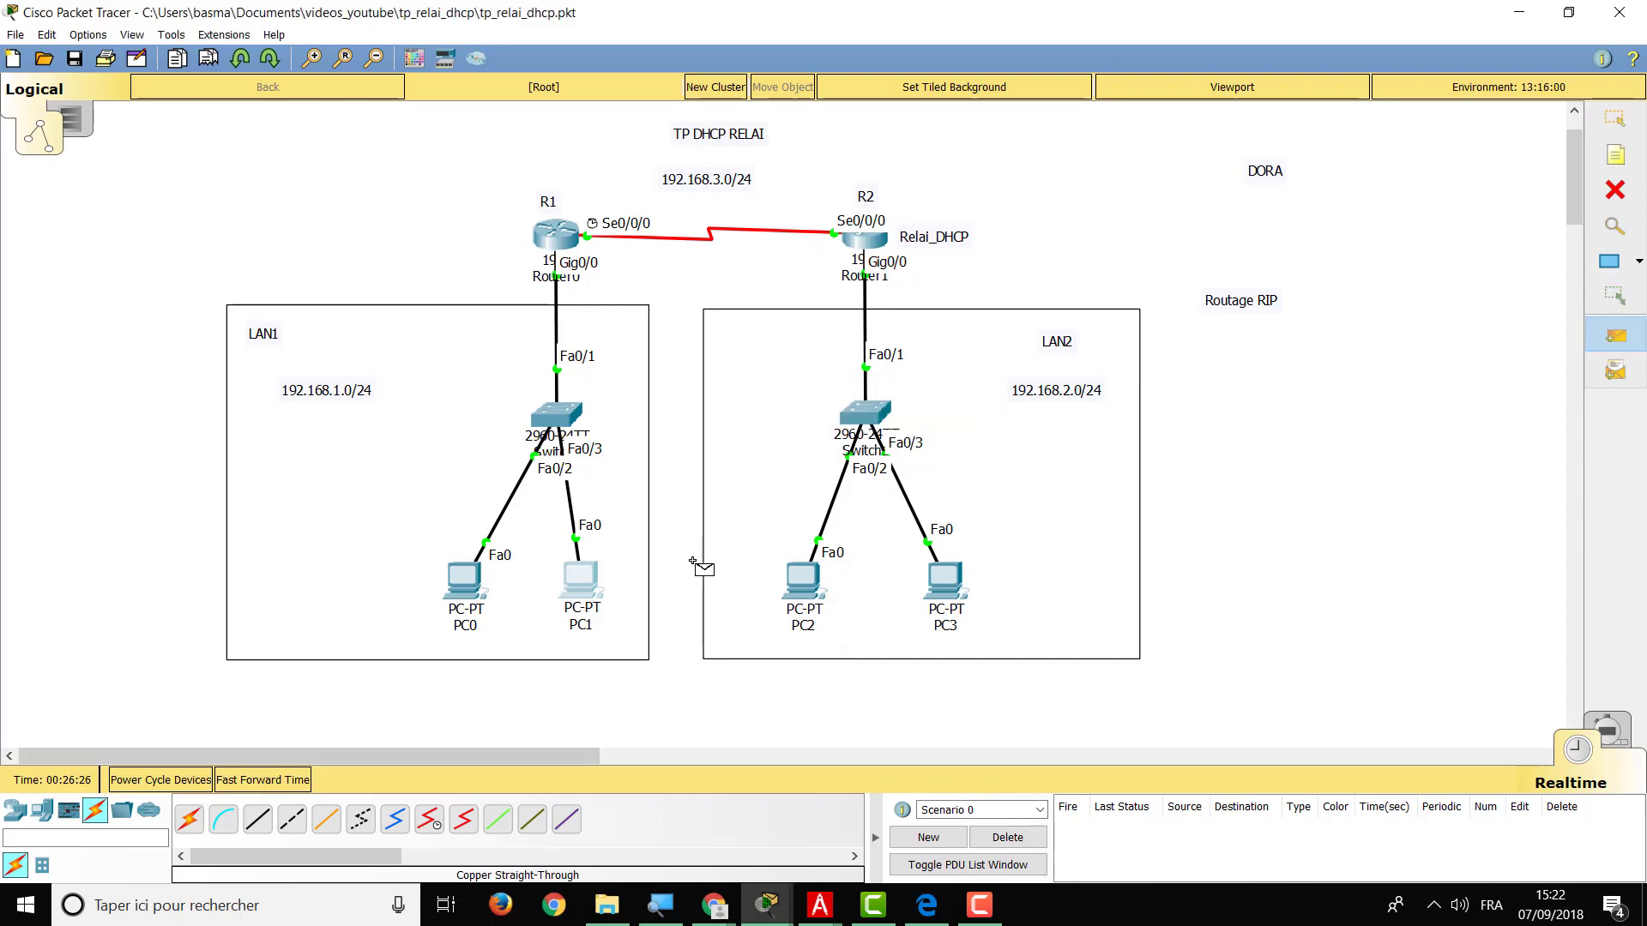
pyautogui.click(577, 574)
pyautogui.click(807, 577)
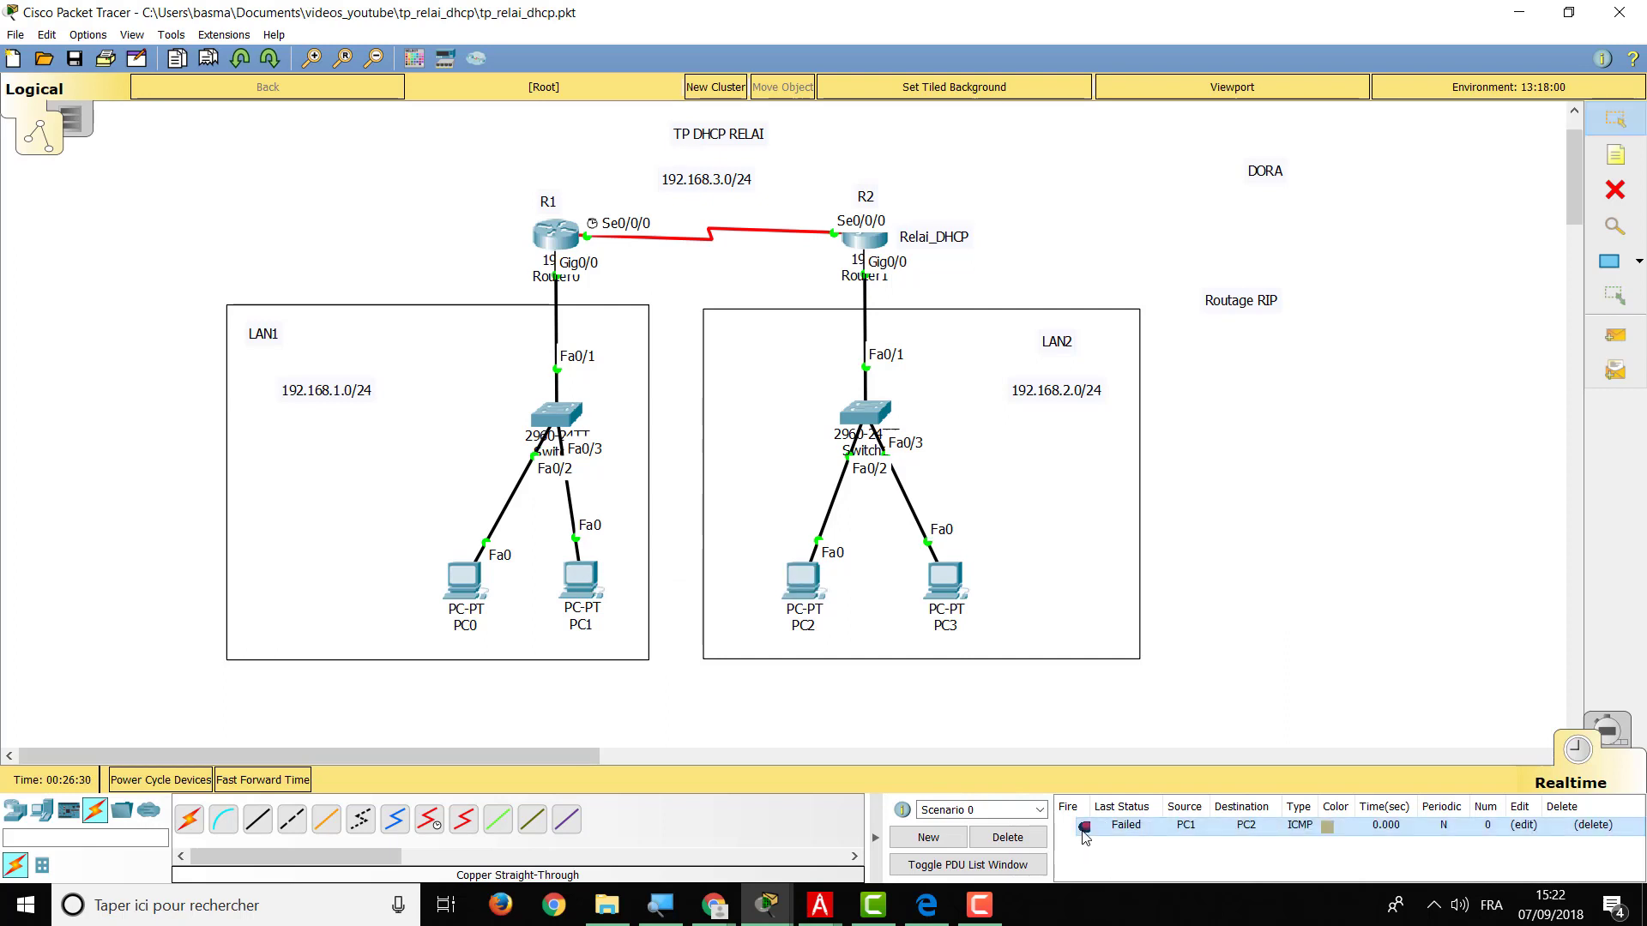
pyautogui.click(1616, 334)
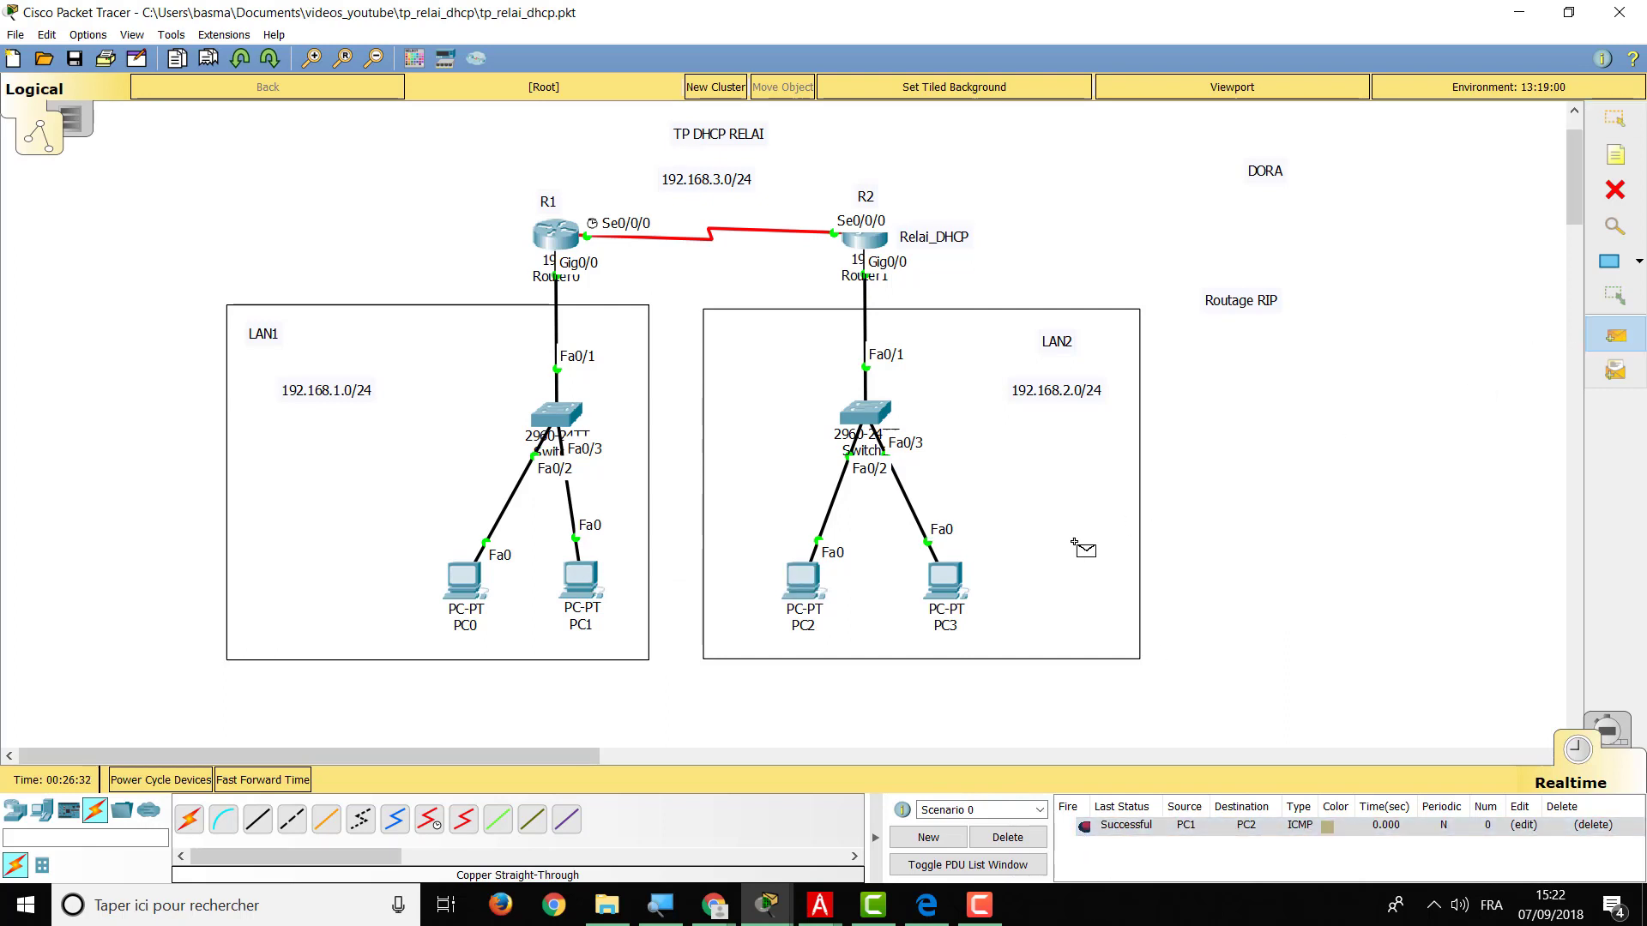
pyautogui.click(947, 580)
pyautogui.click(482, 580)
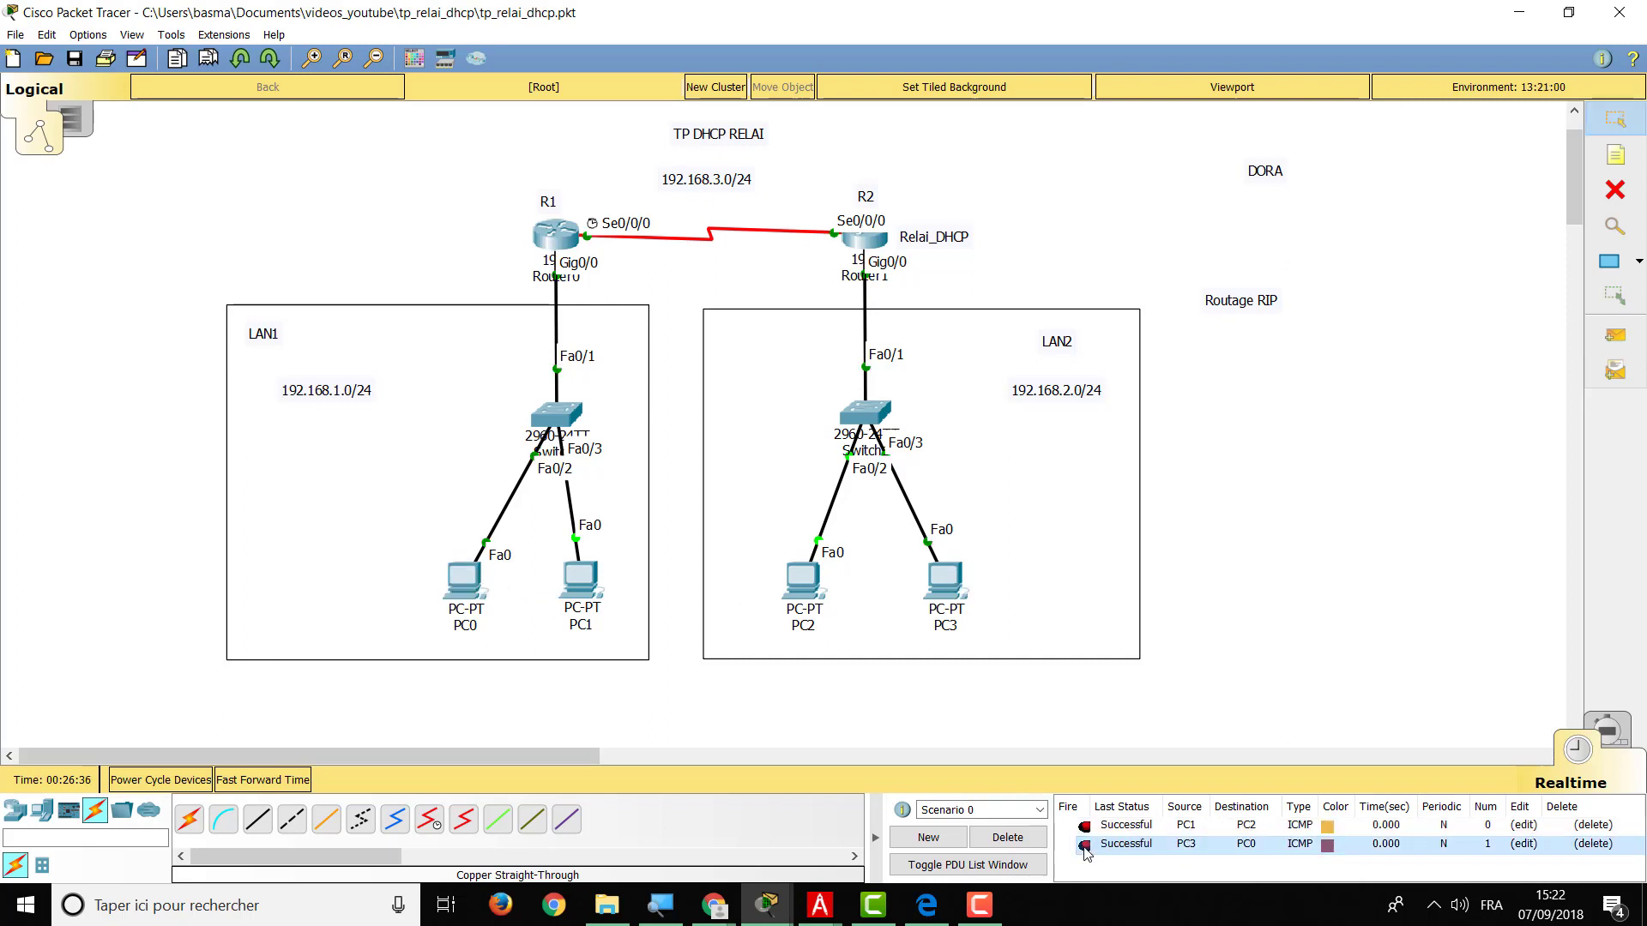
pyautogui.click(1022, 840)
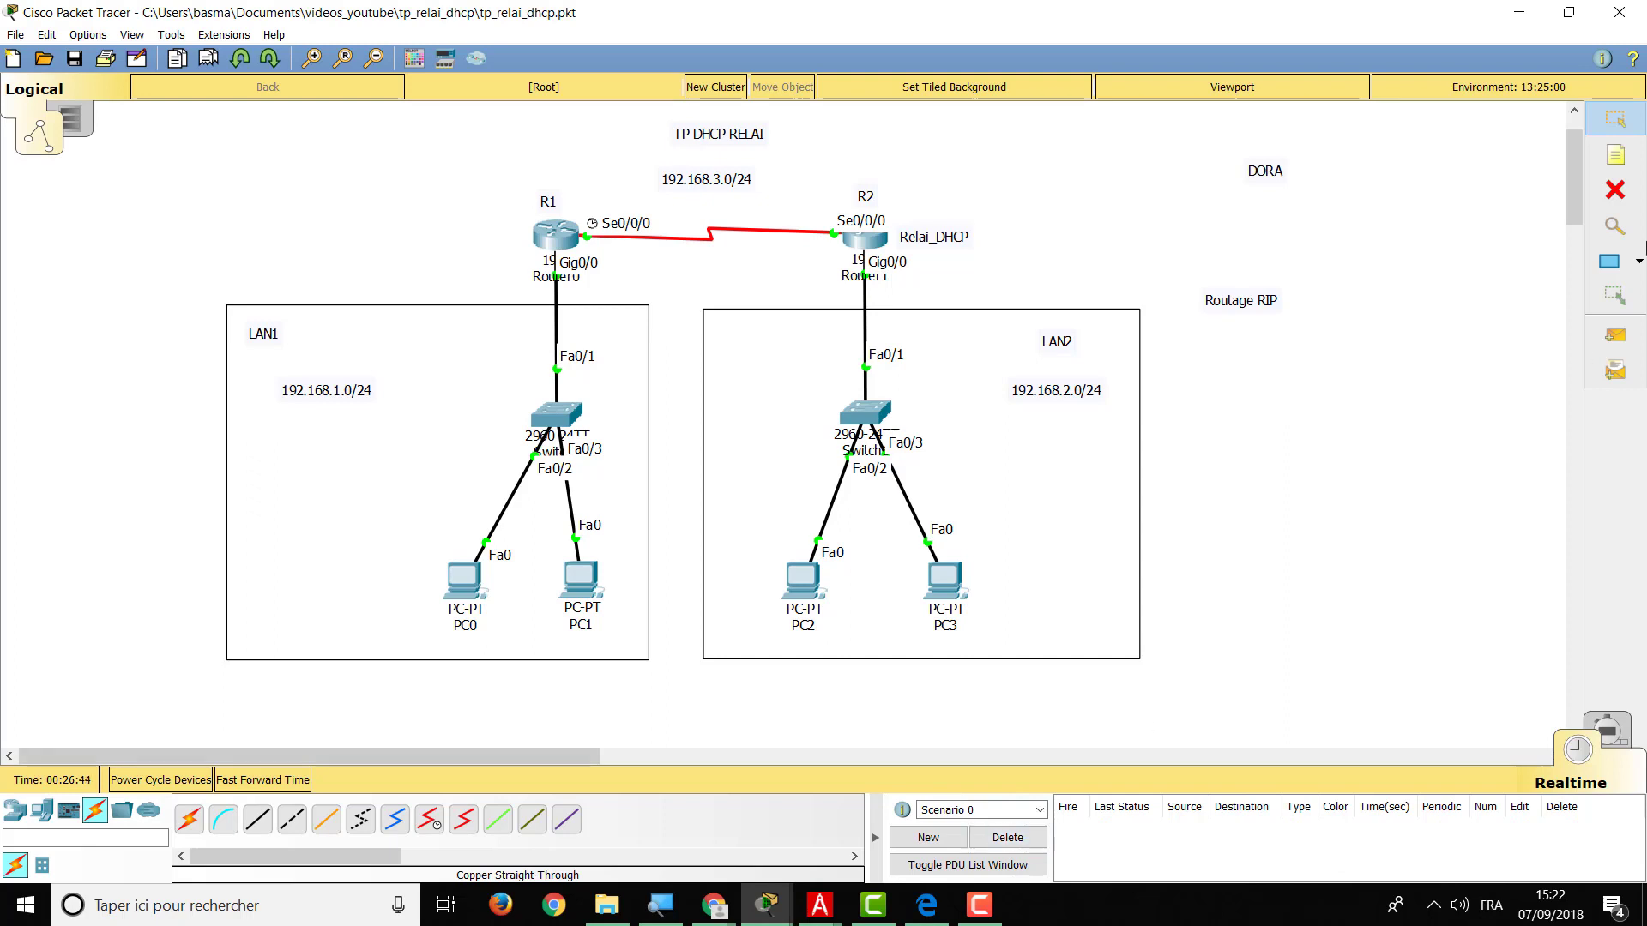
# Send simple PDUs from PC1 to PC3 and from PC3 to Router0 to test routing across the serial link.
pyautogui.click(1603, 340)
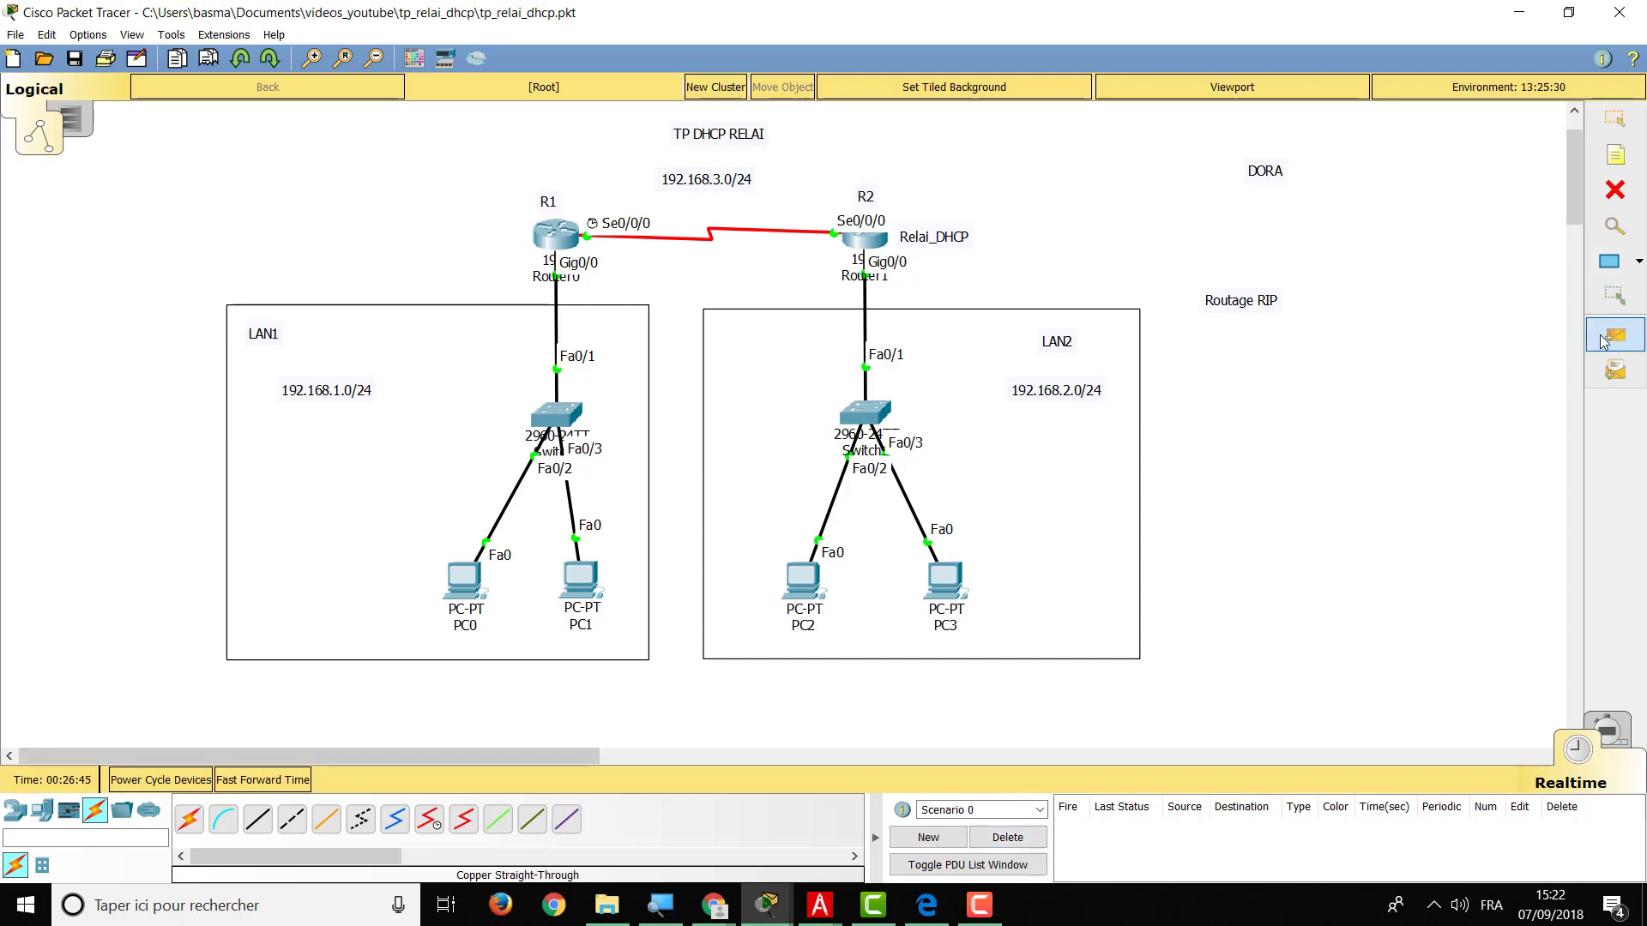
pyautogui.click(580, 580)
pyautogui.click(927, 577)
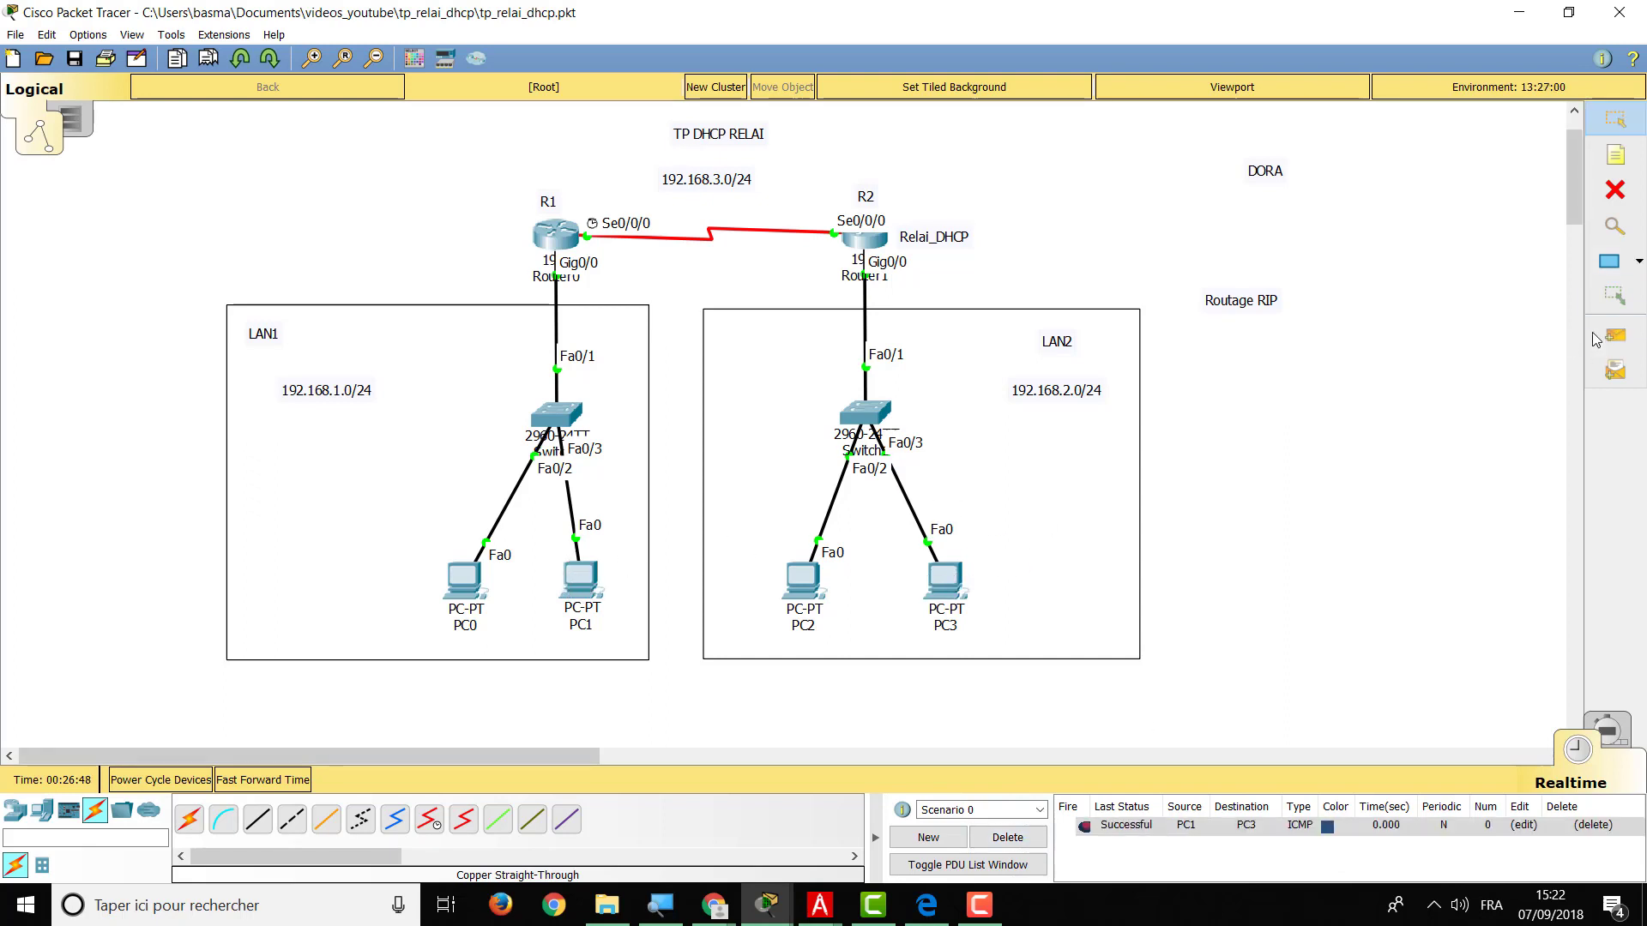
pyautogui.click(946, 580)
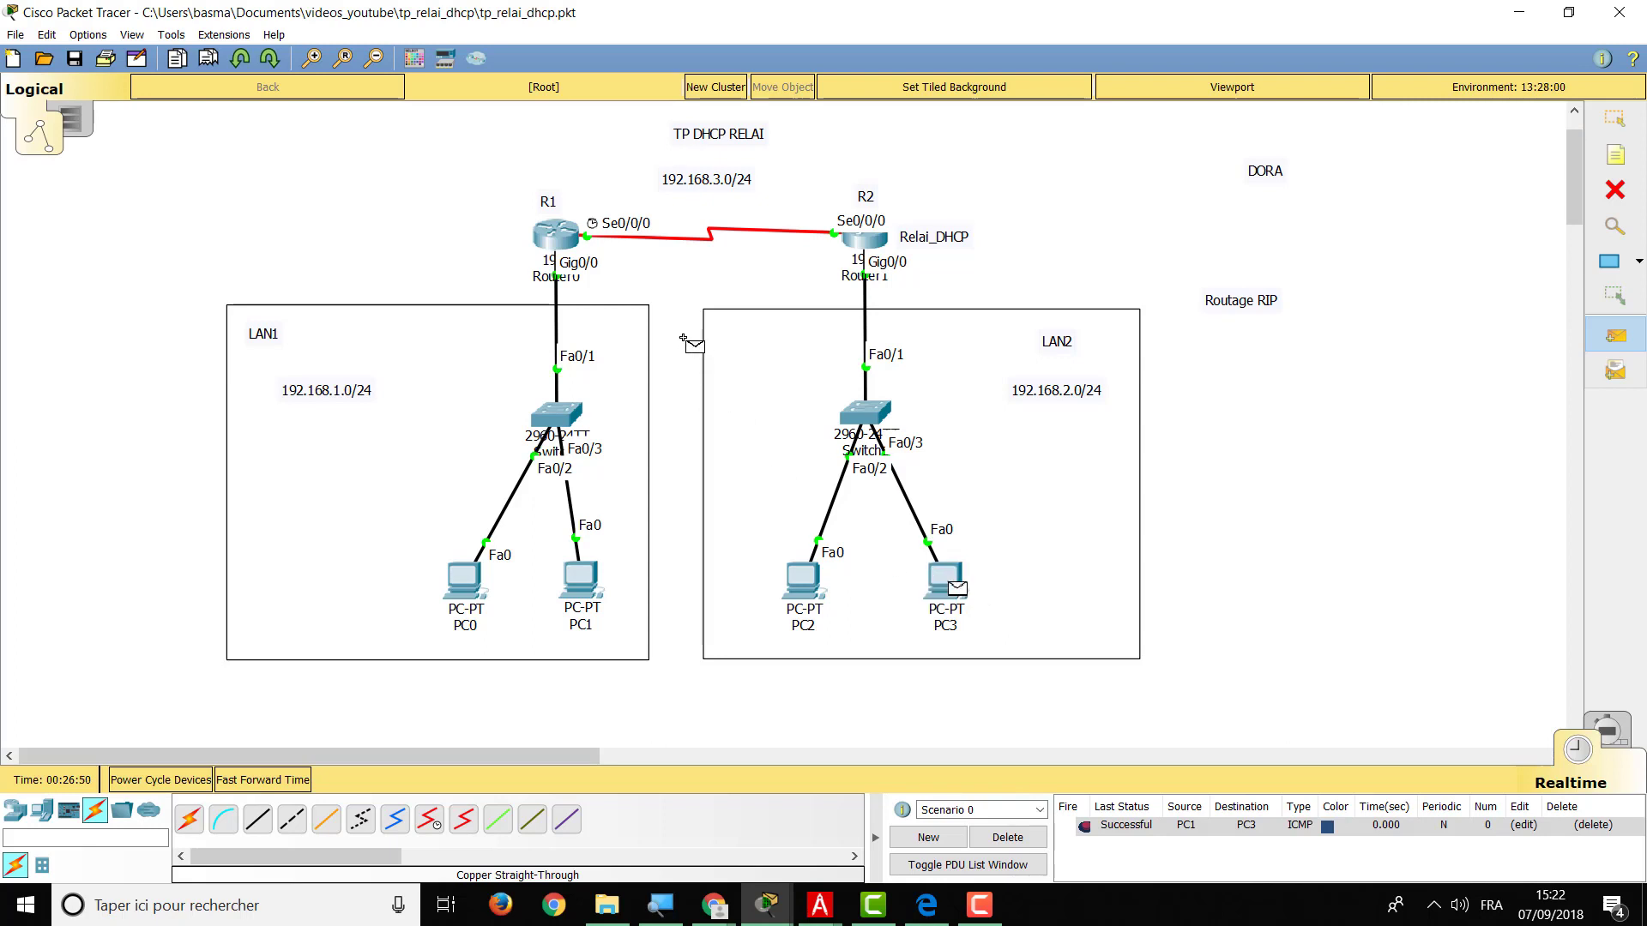
pyautogui.click(554, 240)
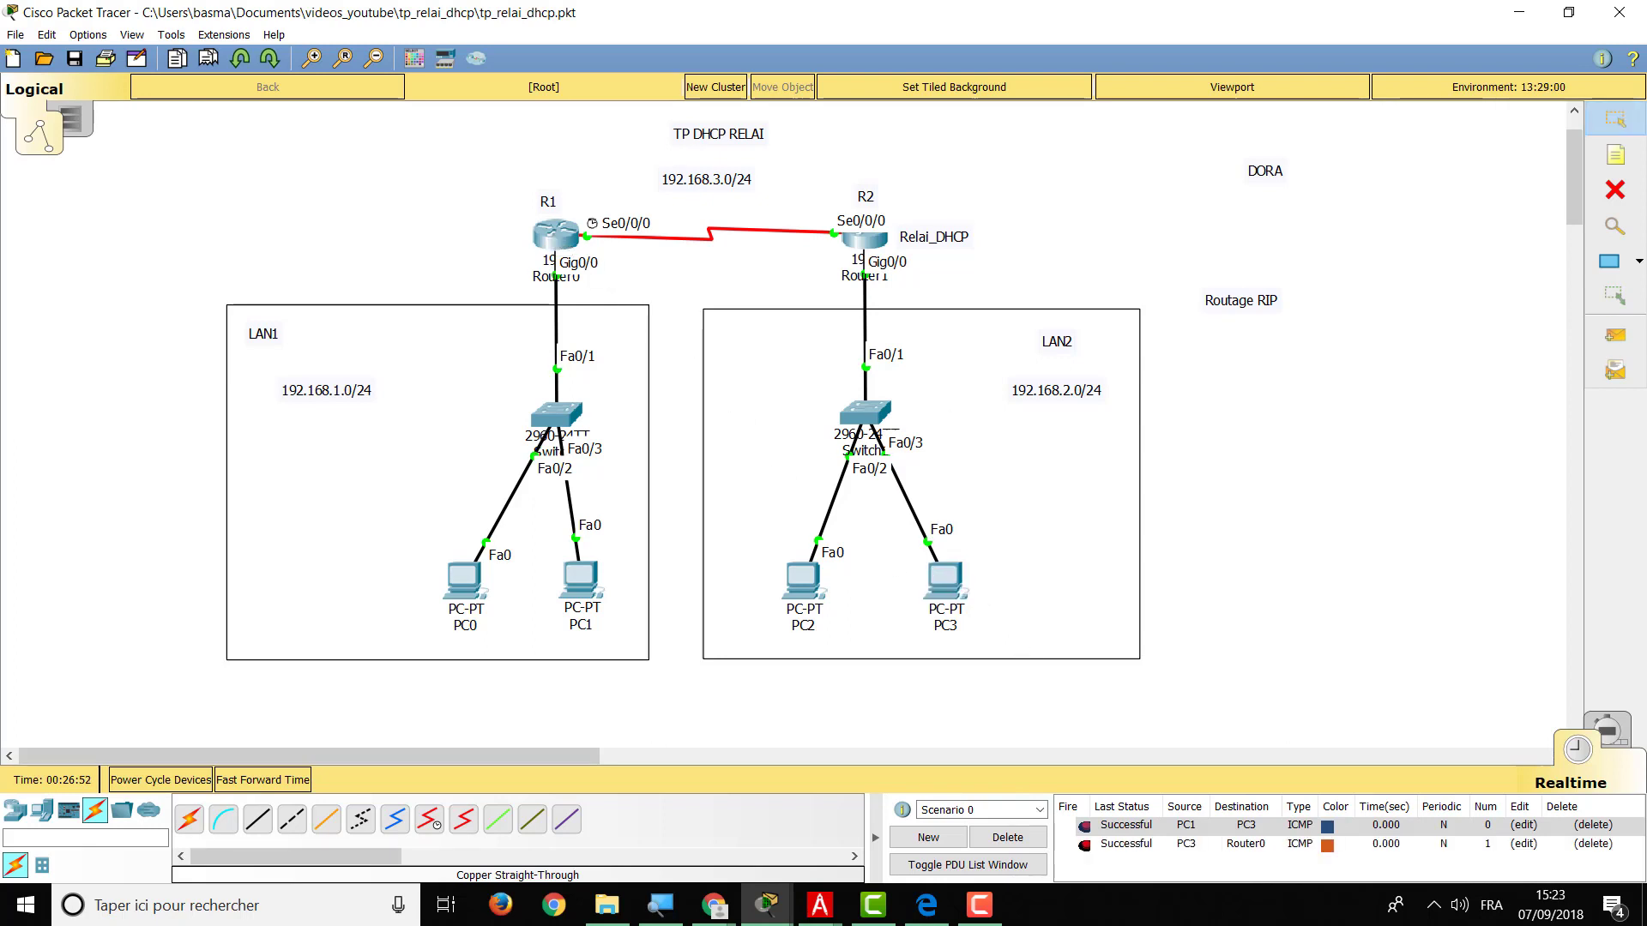
# Send a simple PDU from PC0 to Router1 to test reachability, and clear the scenario's PDU list.
pyautogui.click(1615, 335)
pyautogui.click(463, 579)
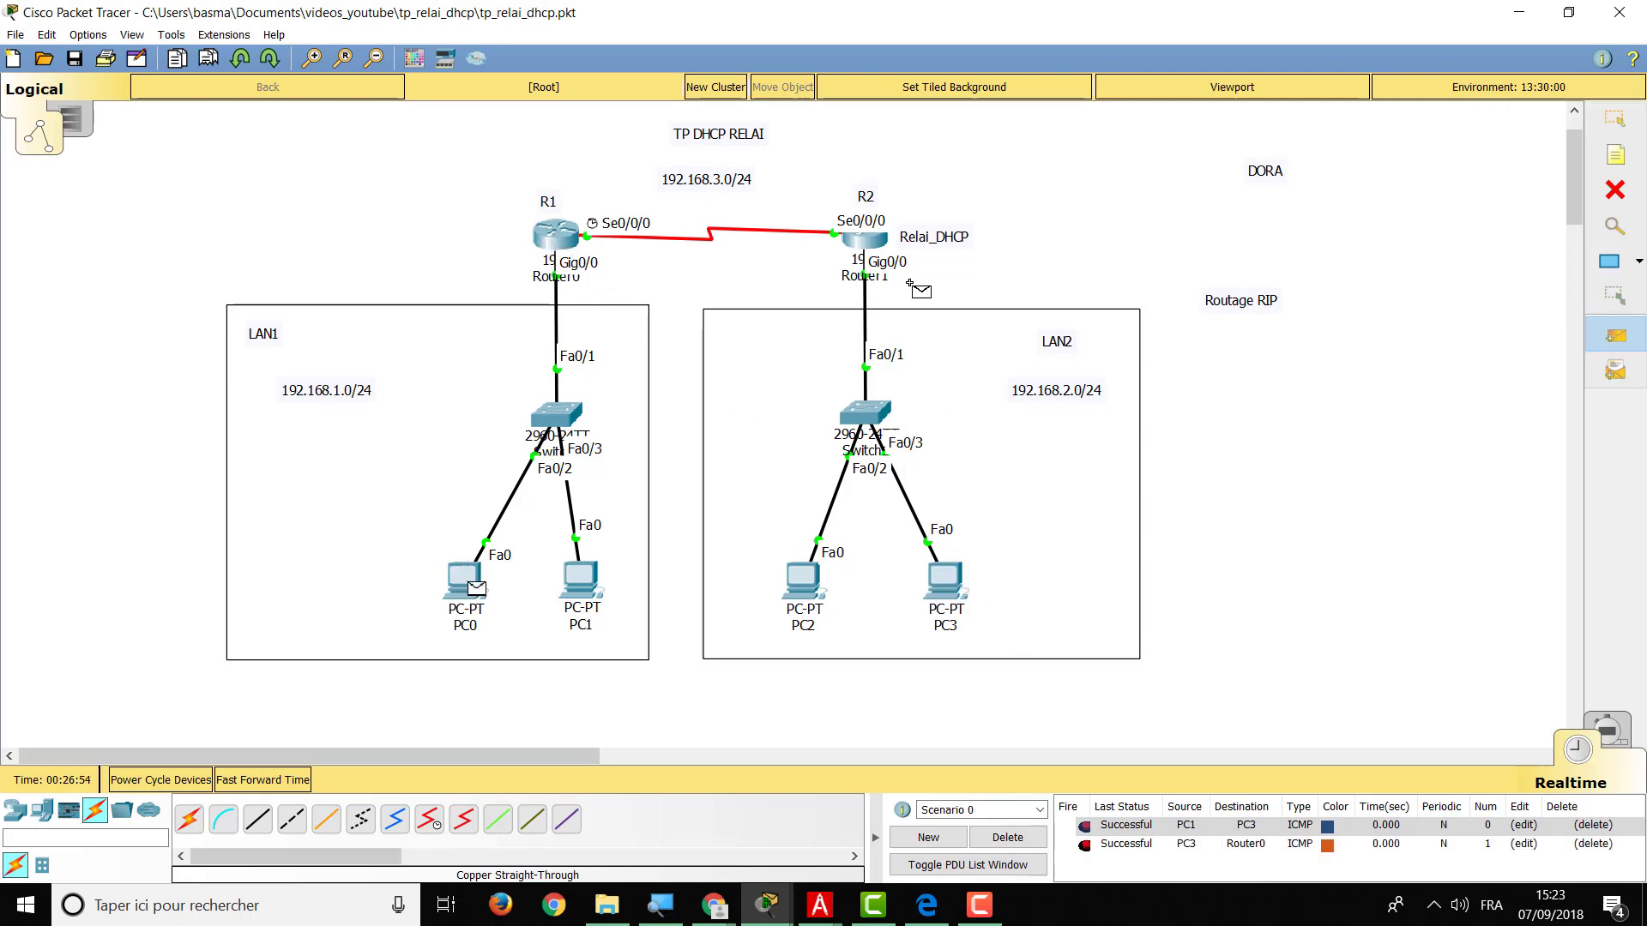
pyautogui.click(858, 242)
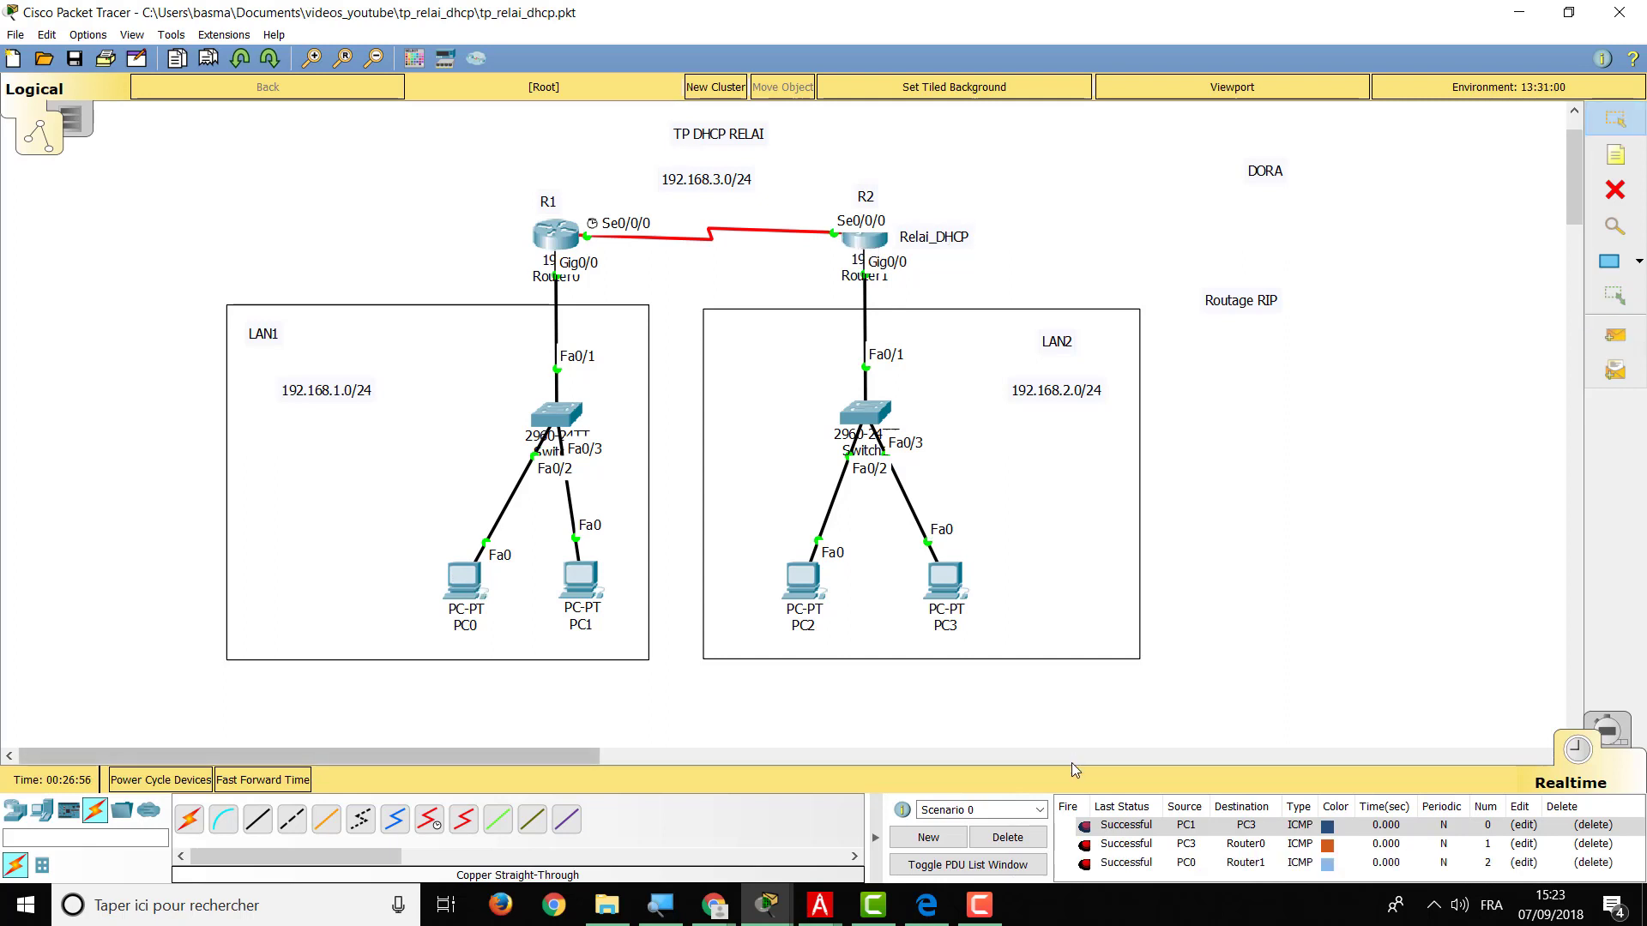
pyautogui.click(1010, 839)
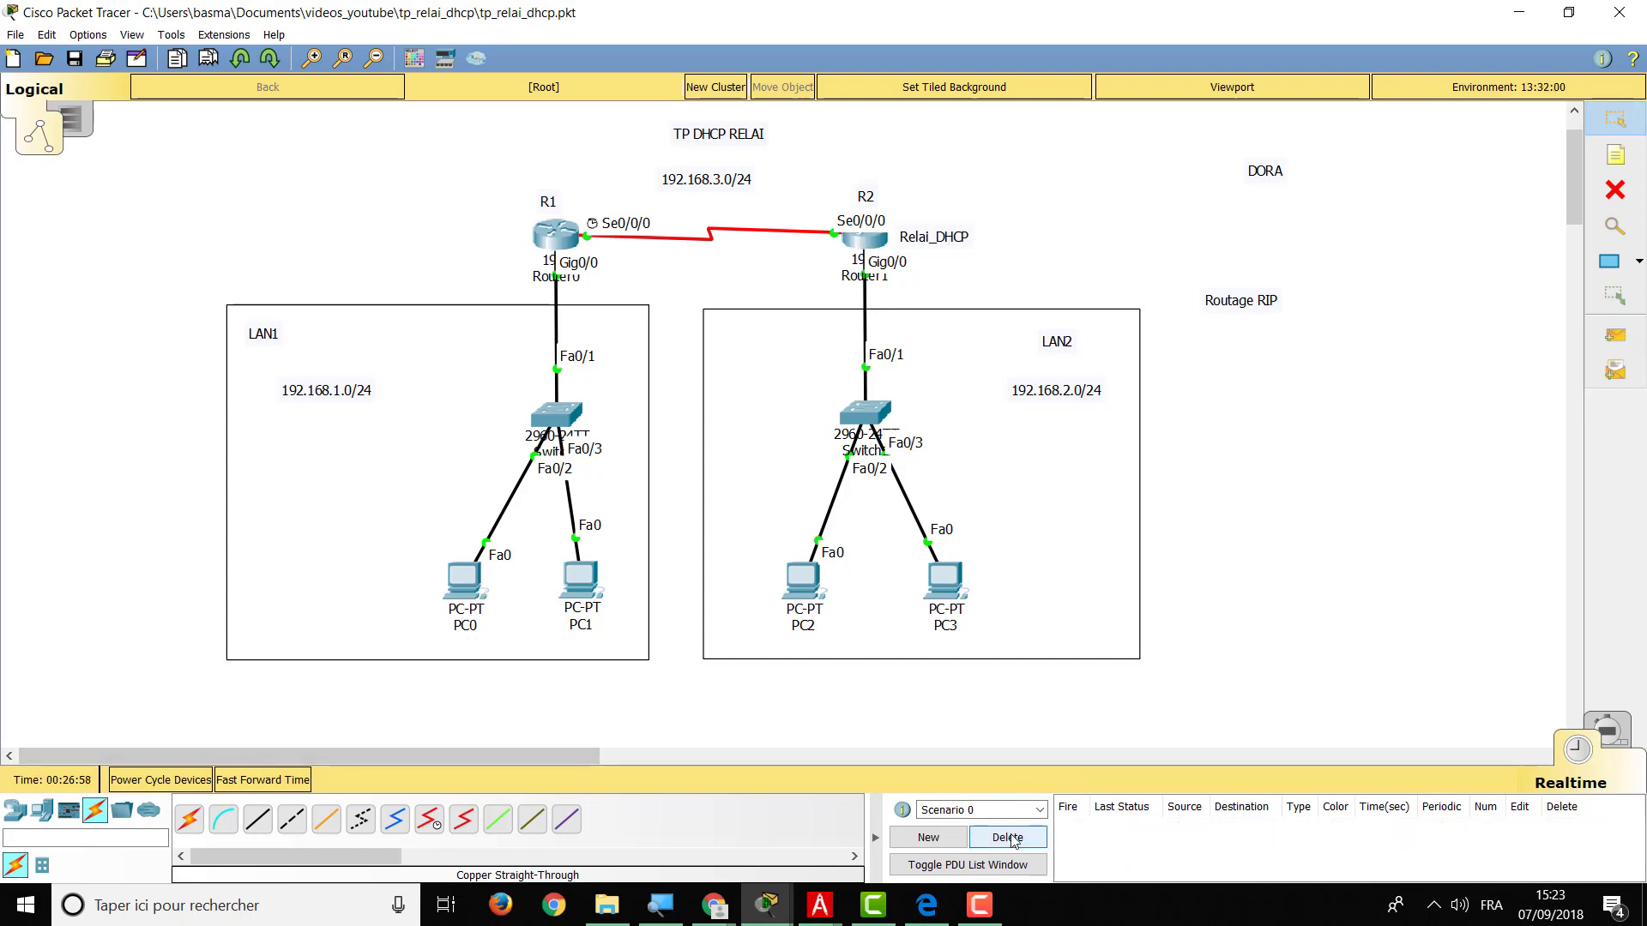